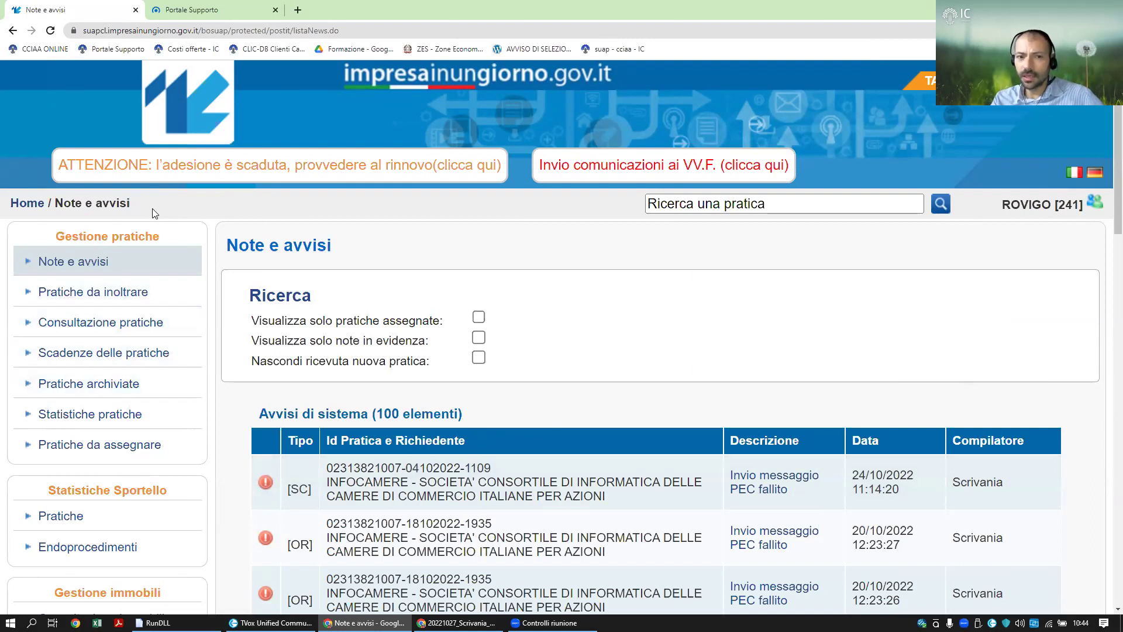
Examine the sections of the management menu and the list of system notices on the Note e avvisi page
scroll(119, 299, "down", 2)
scroll(119, 298, "down", 1)
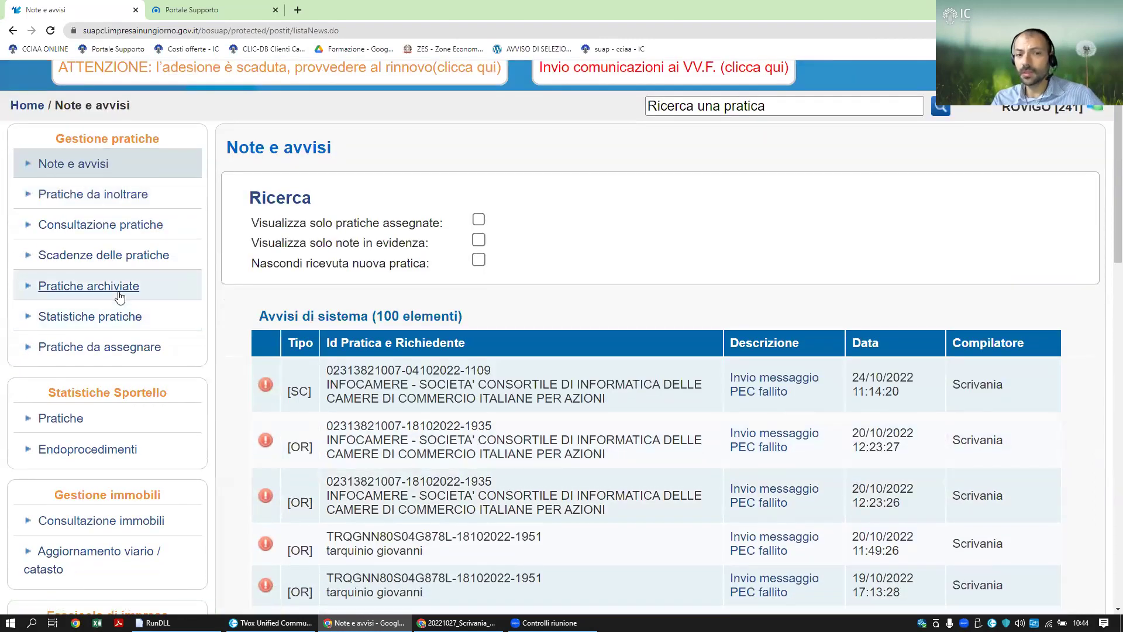
scroll(121, 316, "down", 5)
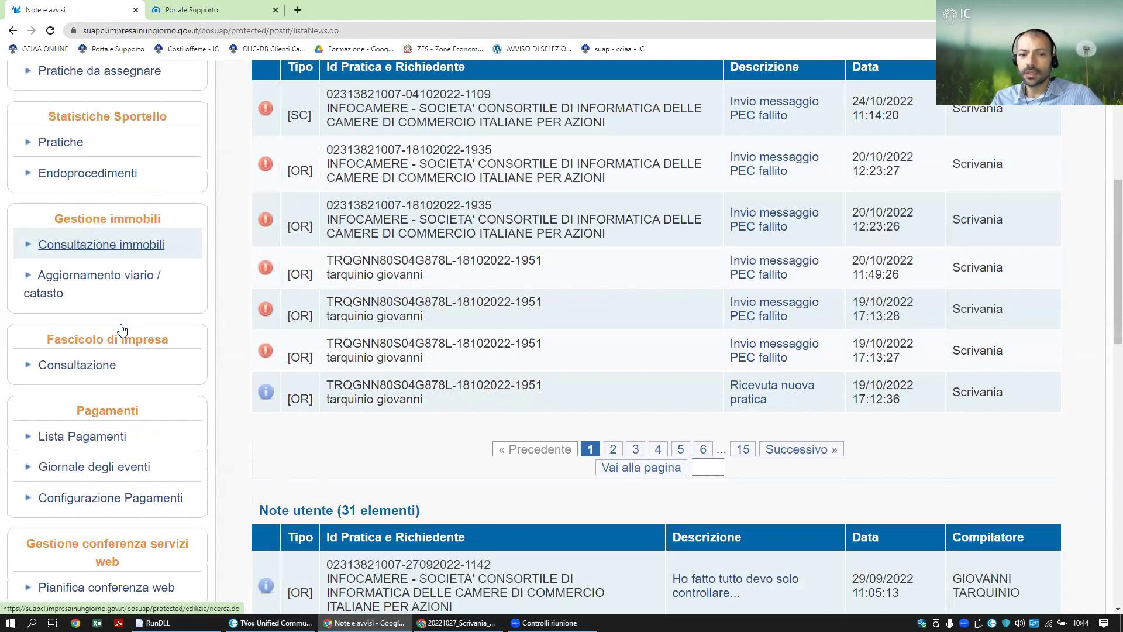
scroll(121, 328, "down", 6)
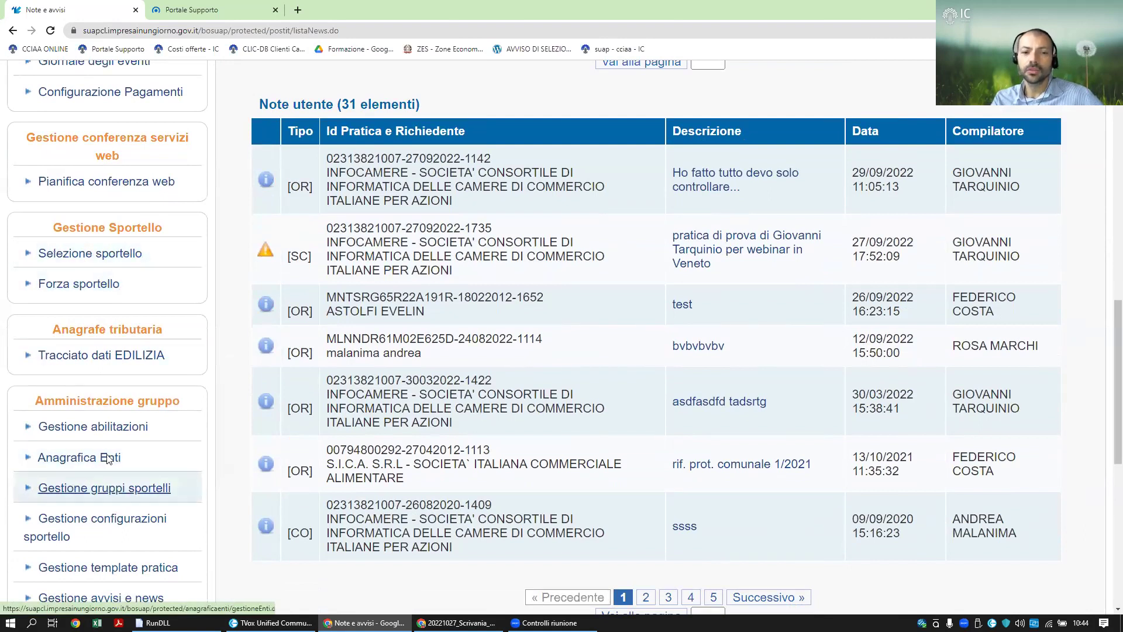
scroll(80, 320, "down", 4)
scroll(82, 320, "down", 3)
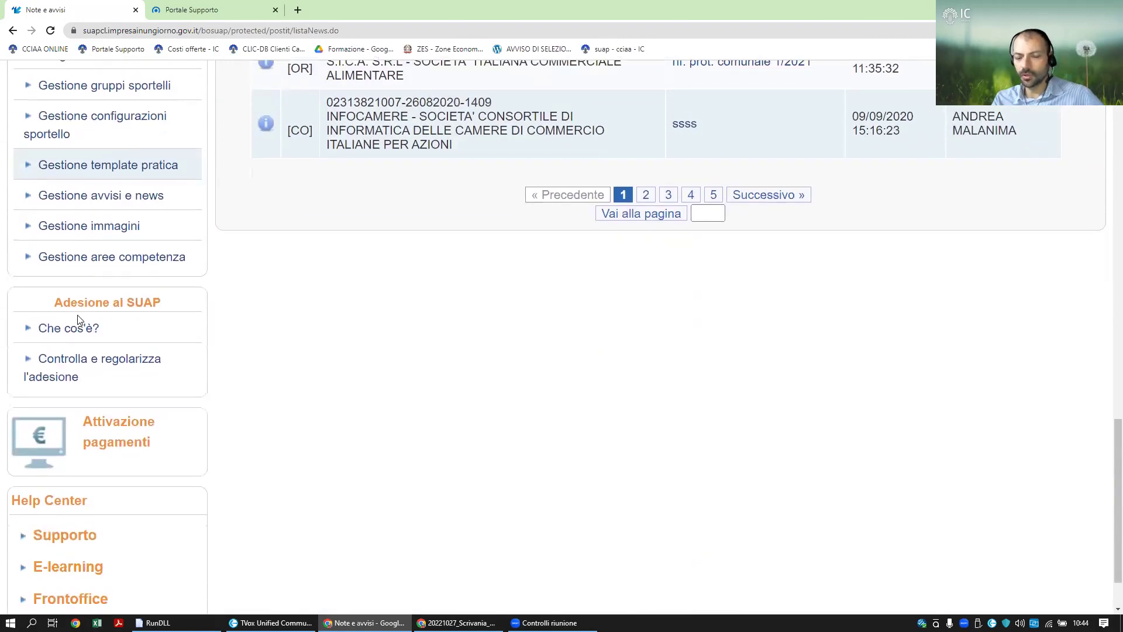
scroll(79, 320, "up", 7)
scroll(83, 319, "up", 12)
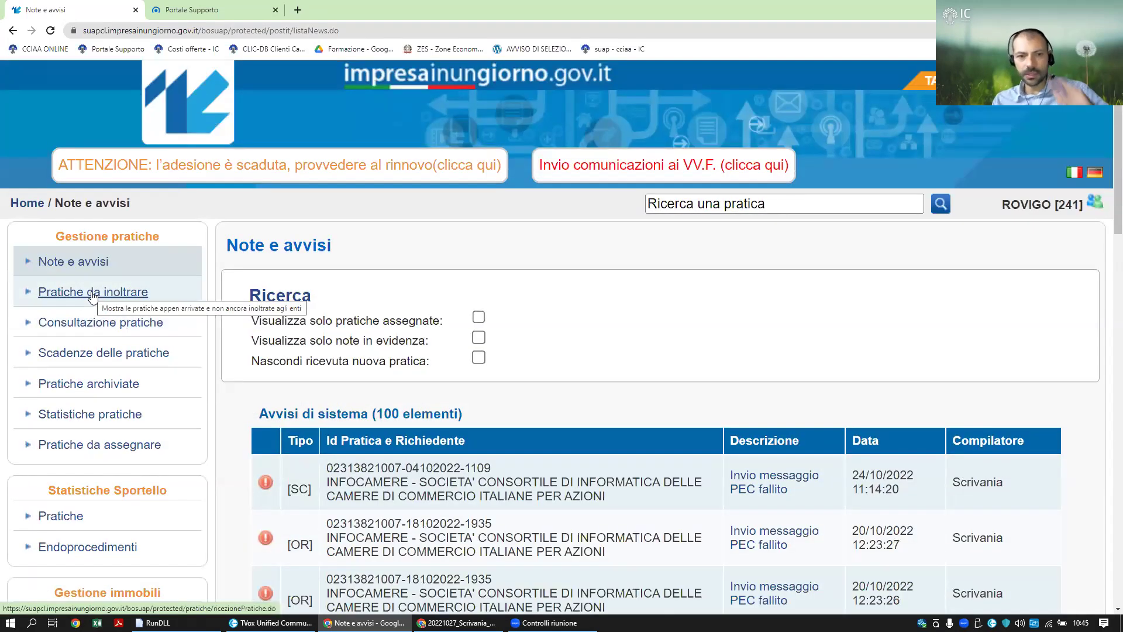
scroll(94, 351, "down", 3)
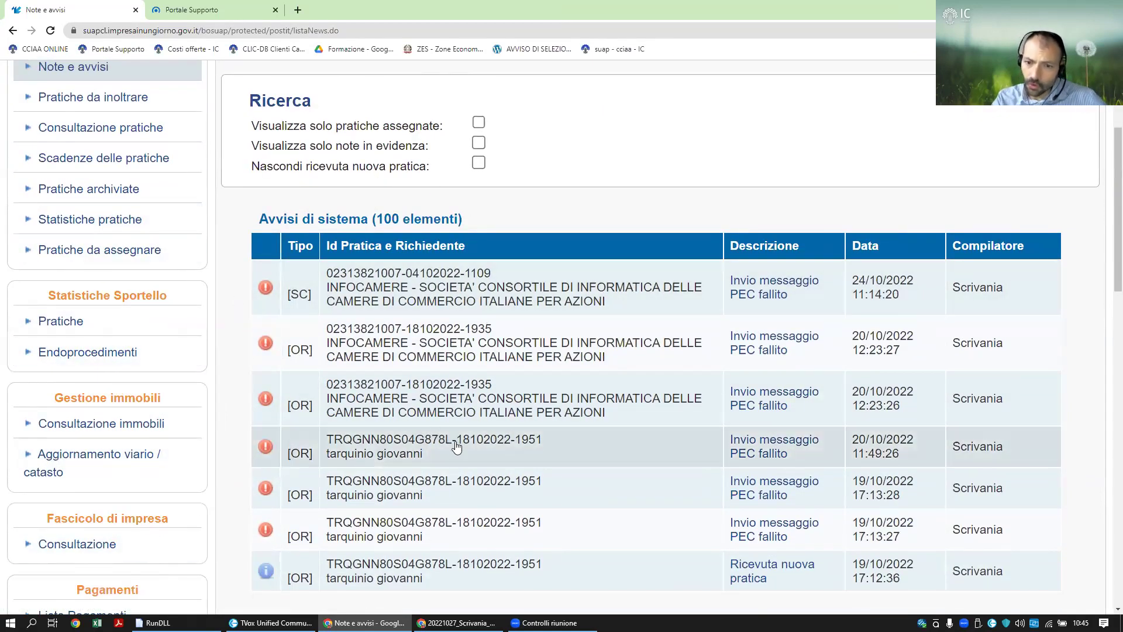
scroll(458, 448, "down", 2)
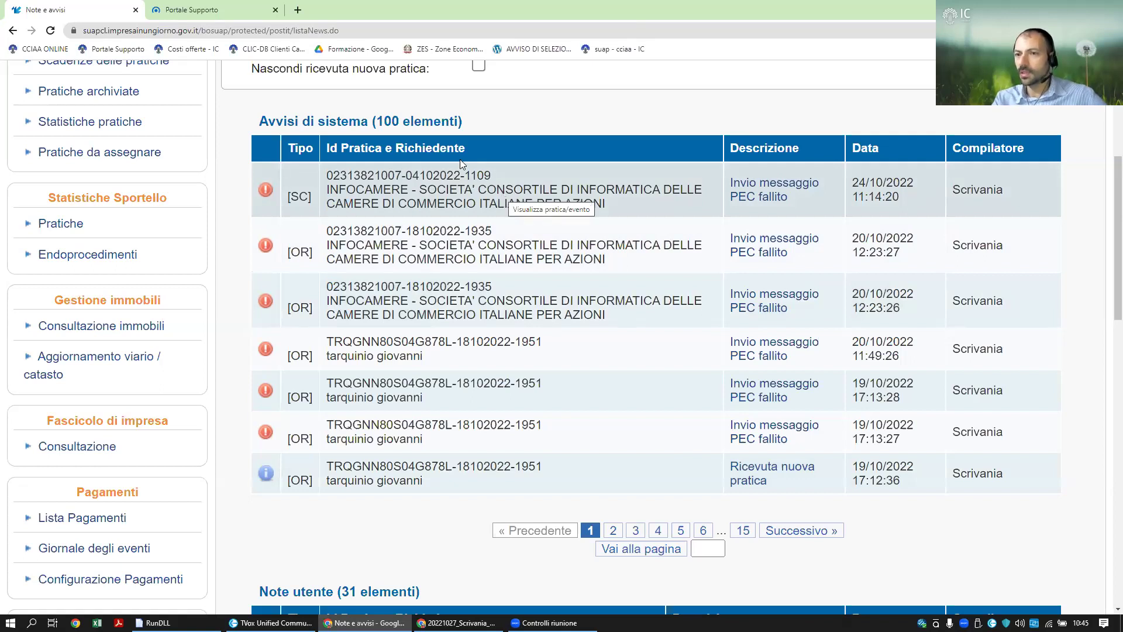
scroll(429, 204, "up", 2)
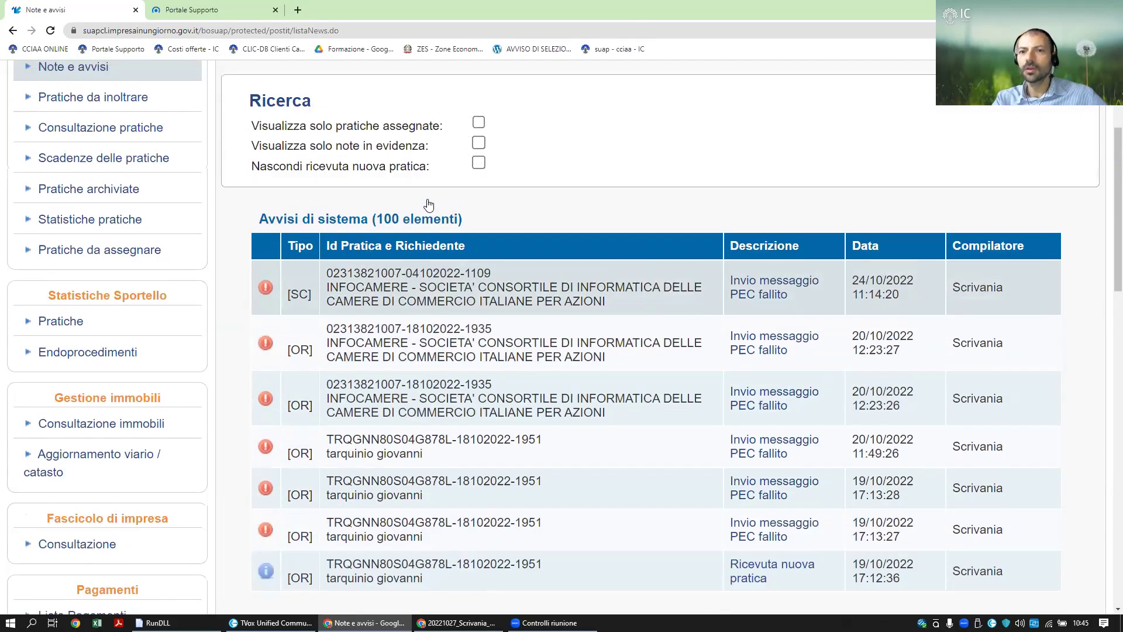
scroll(429, 205, "up", 4)
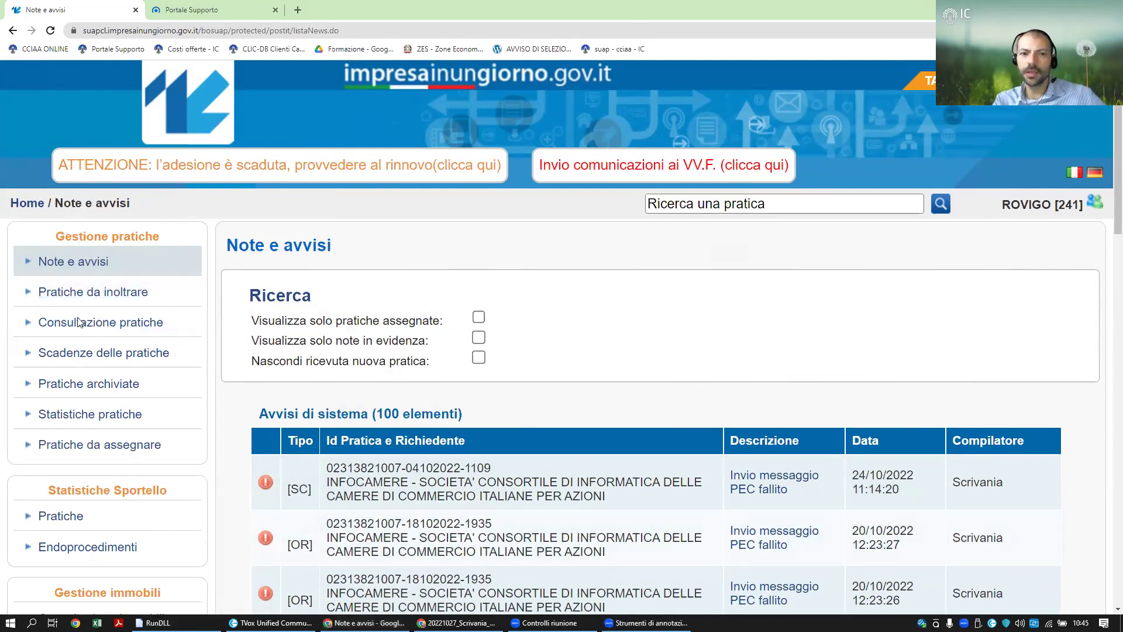
Use Forza sportello to search for the comune "rovigo", select the ROVIGO [241] office and continue to its notices
left_click(95, 293)
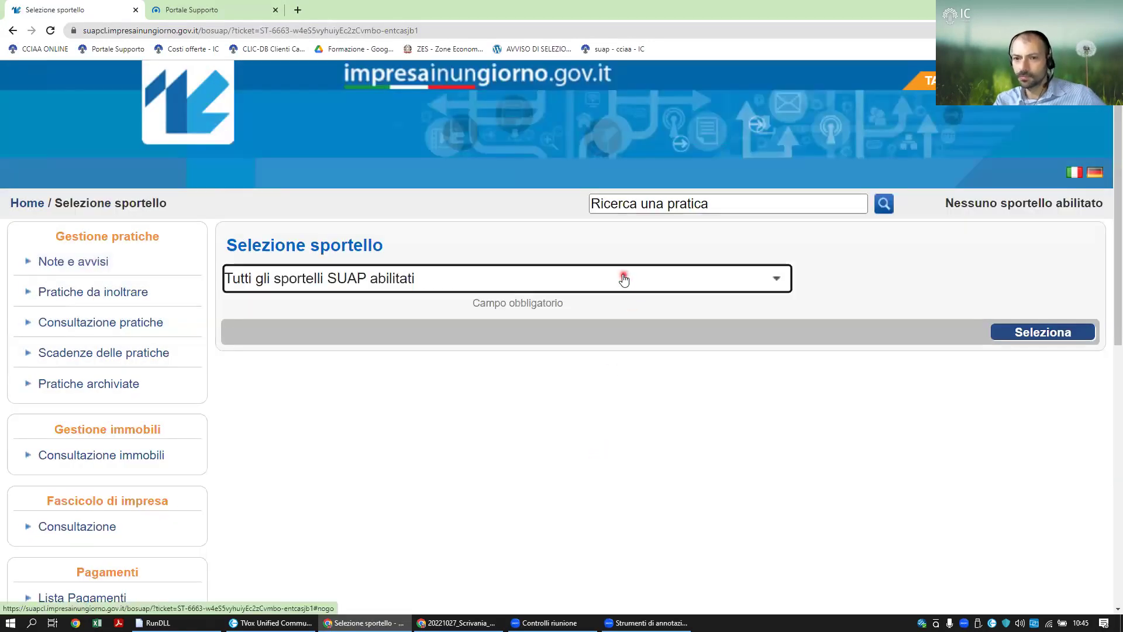
scroll(120, 456, "down", 8)
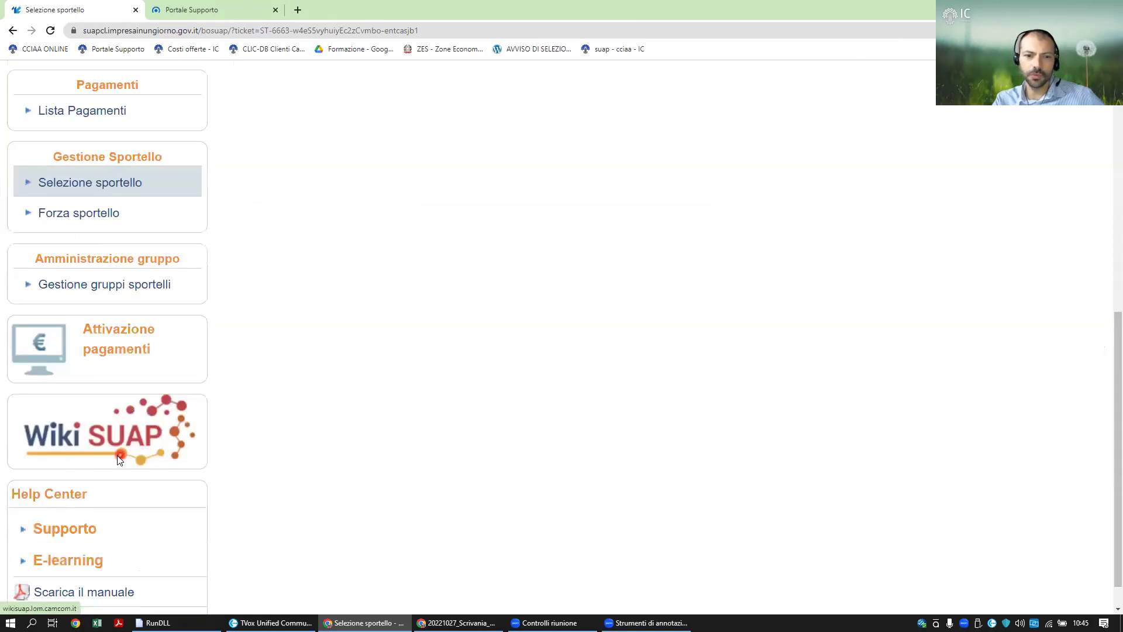
scroll(119, 459, "down", 1)
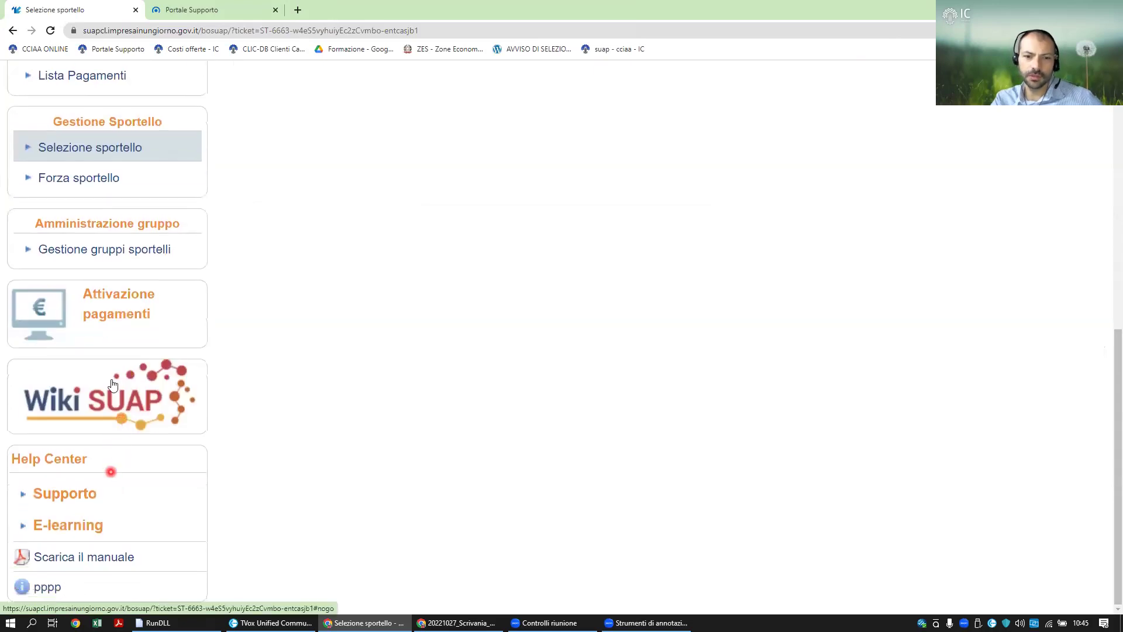
left_click(94, 180)
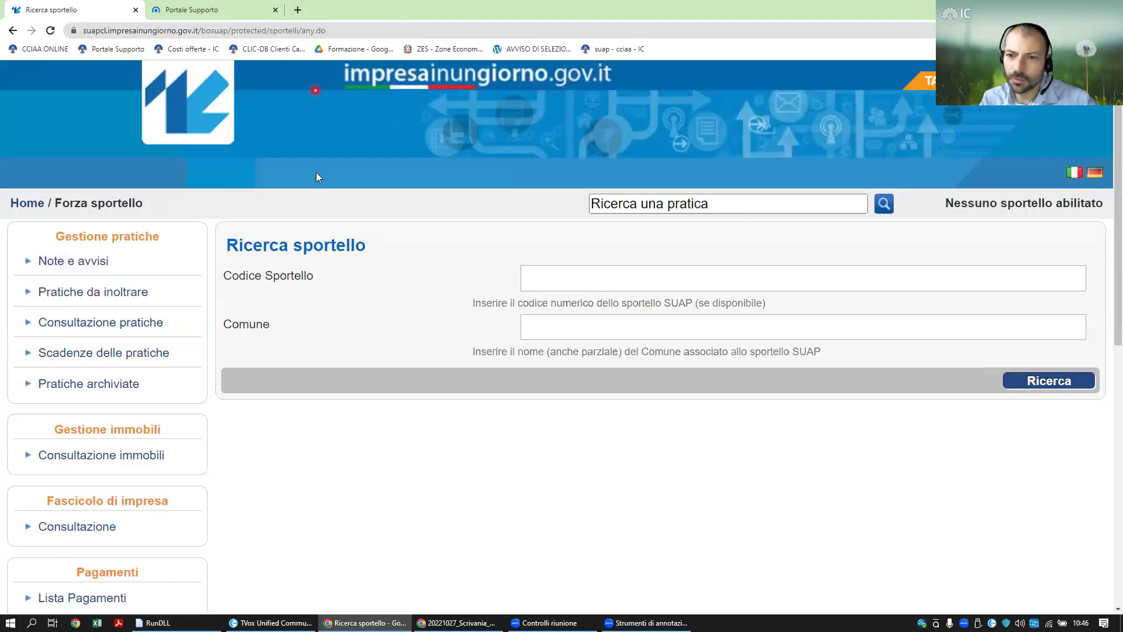
left_click(528, 325)
type("rovigo")
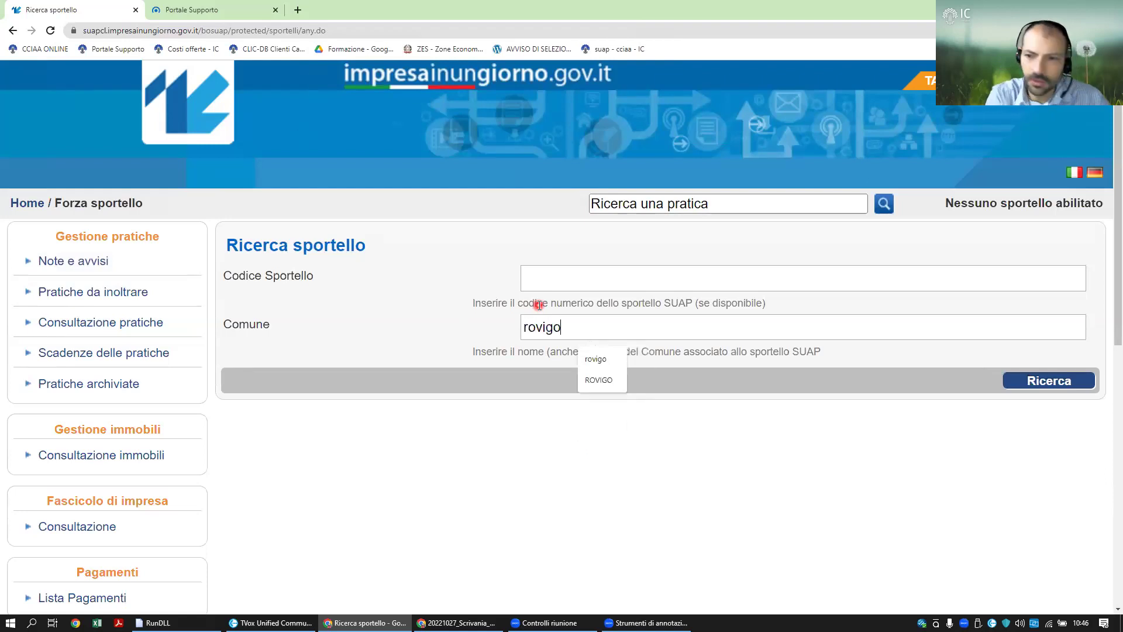
left_click(591, 361)
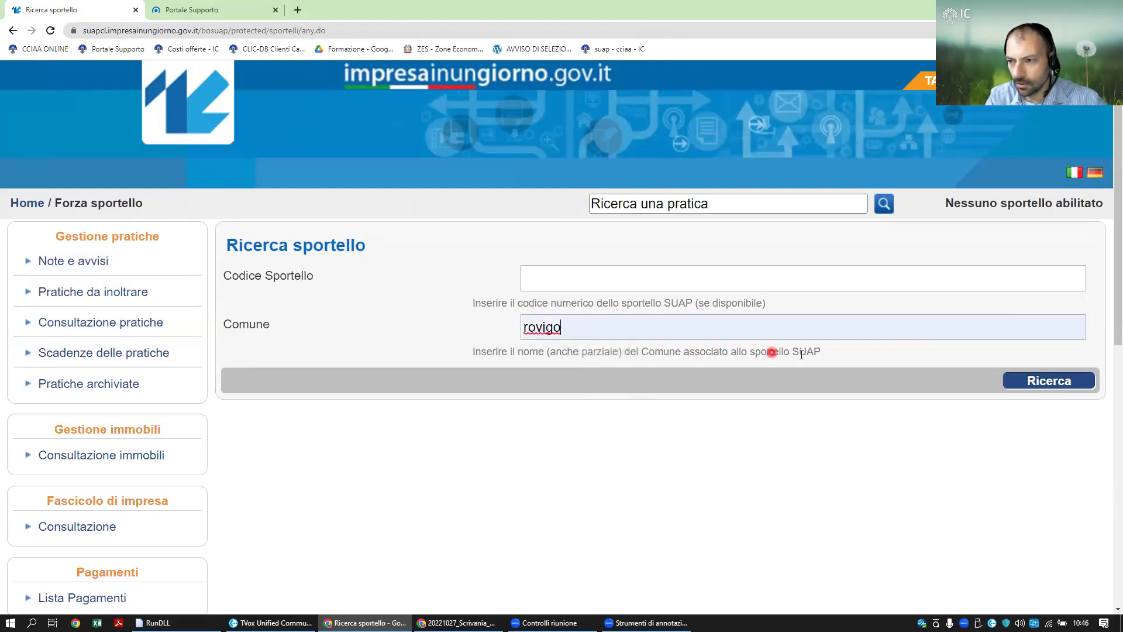
left_click(1066, 379)
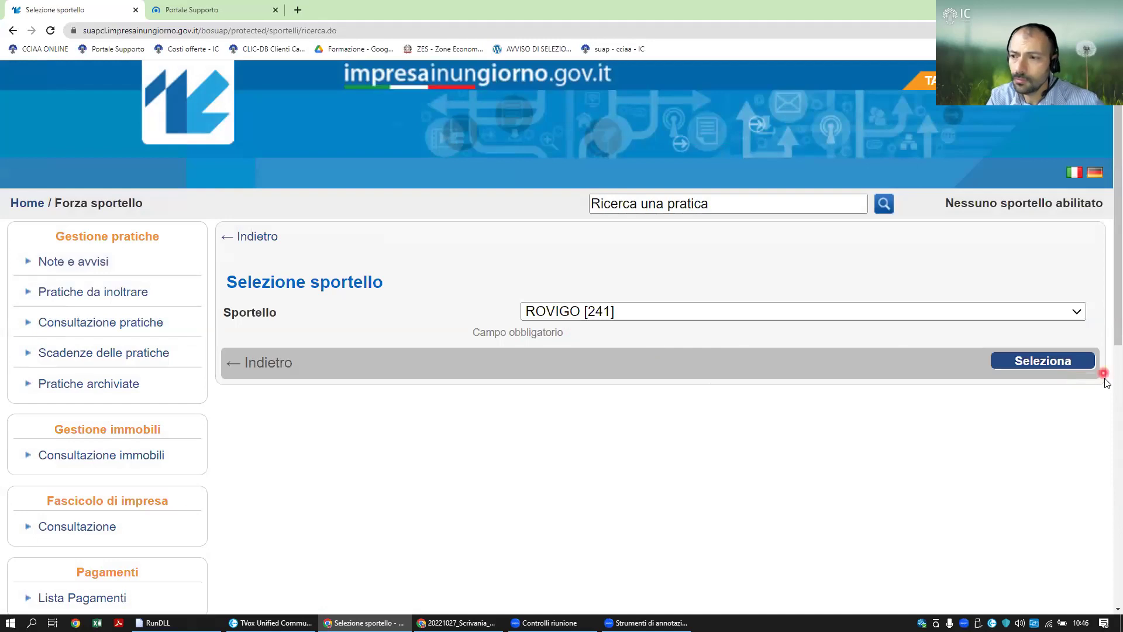
left_click(1069, 363)
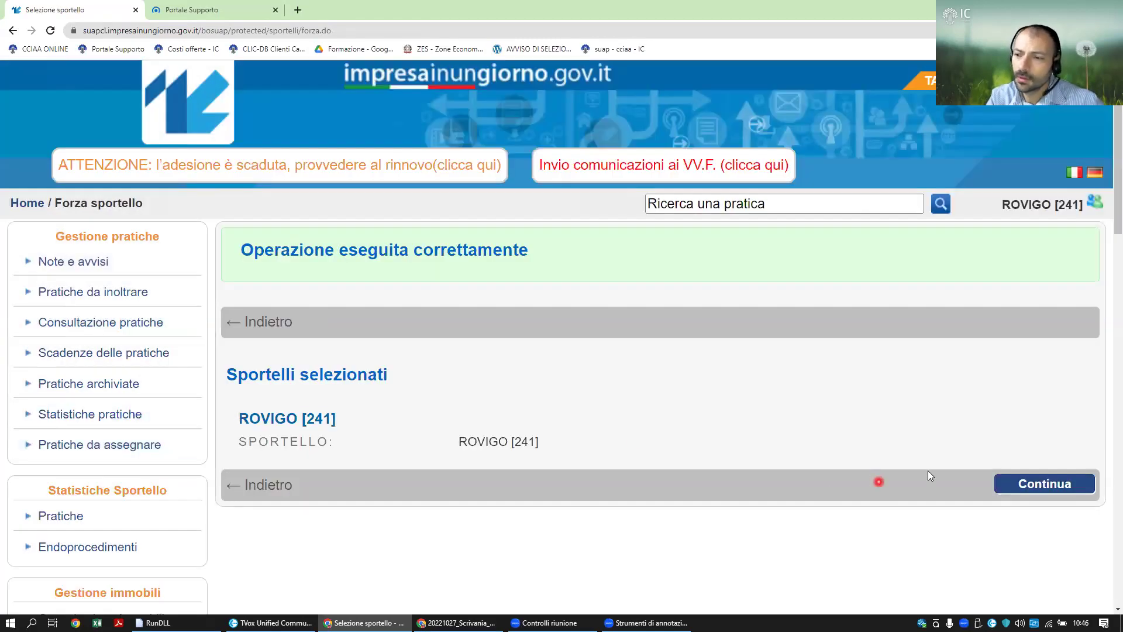
left_click(1052, 484)
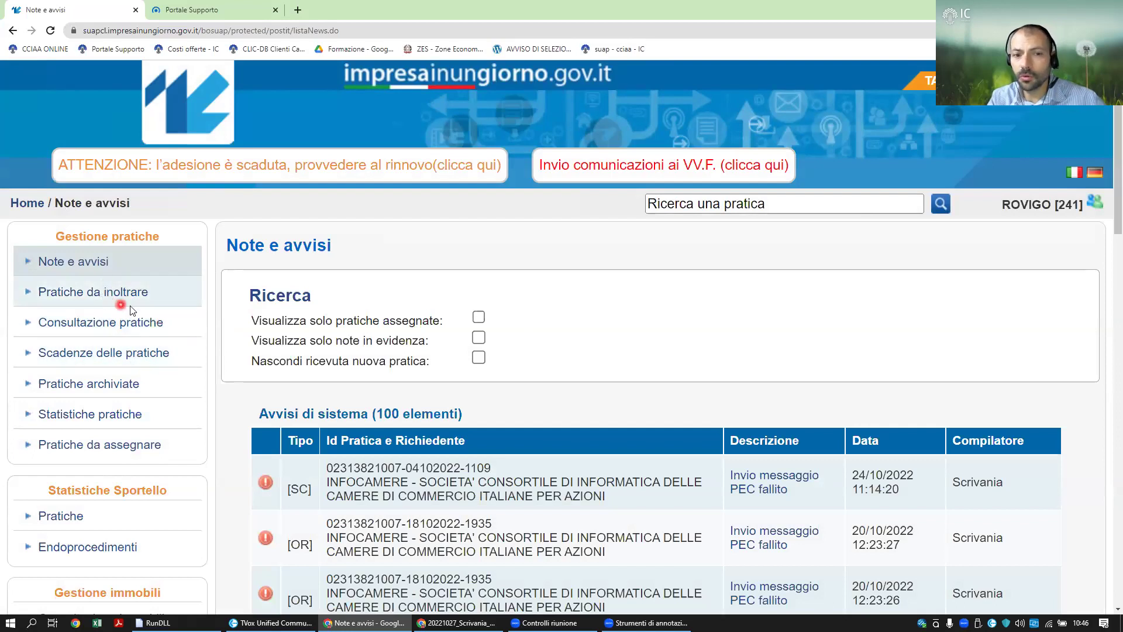
Search the Pratiche da inoltrare with the filter for assigned or unassigned pratiche turned off
left_click(100, 290)
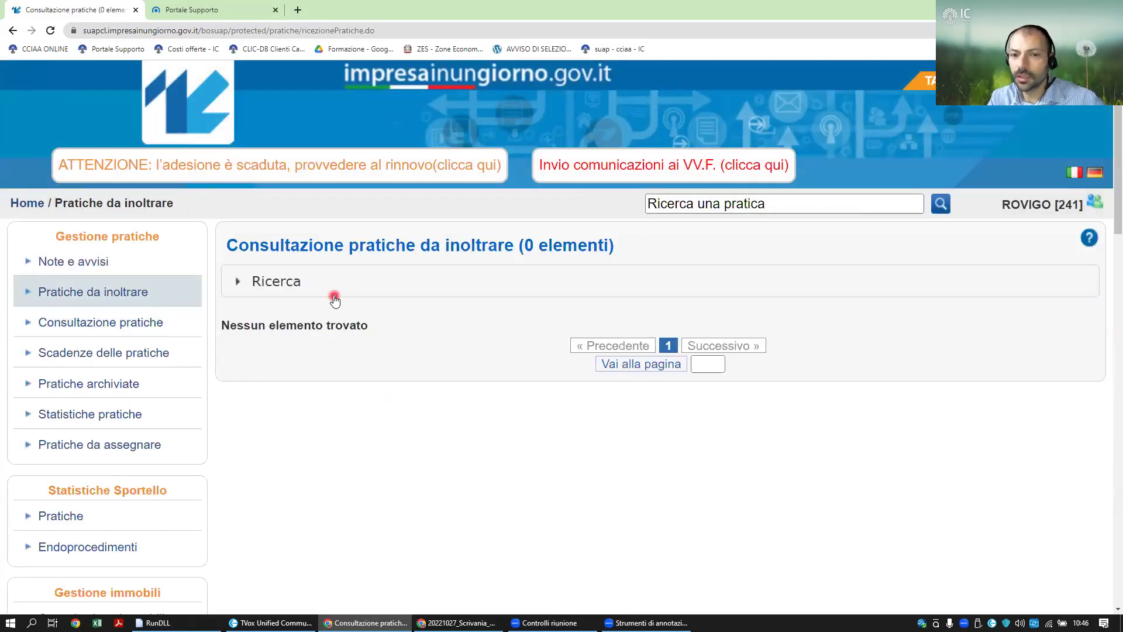
left_click(334, 296)
left_click(546, 357)
scroll(545, 436, "down", 2)
scroll(548, 436, "down", 7)
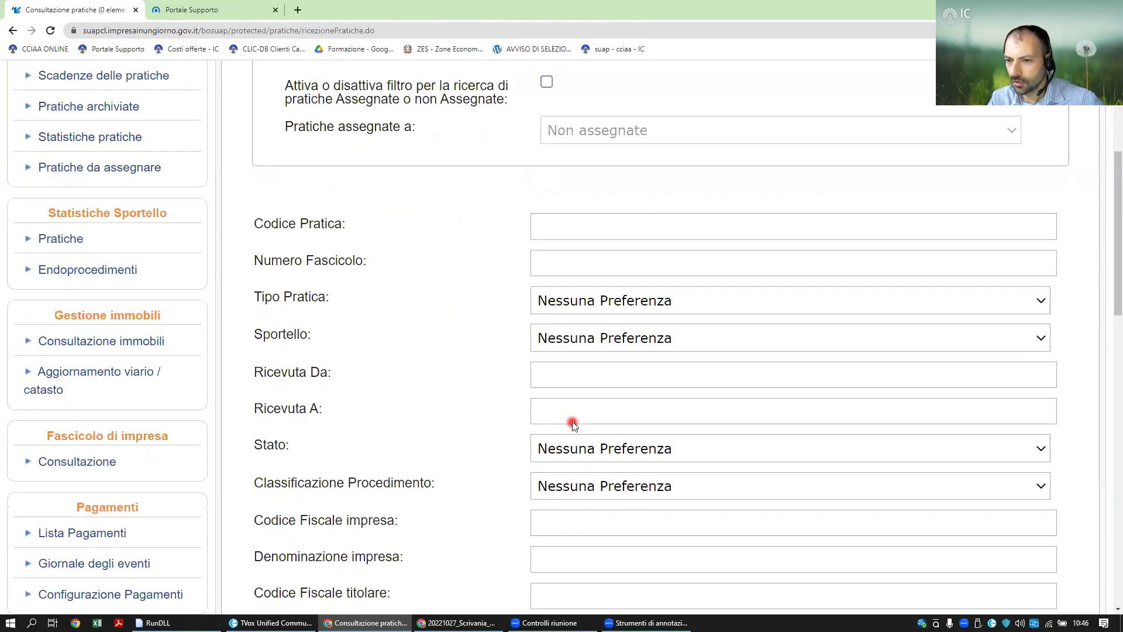
left_click(672, 447)
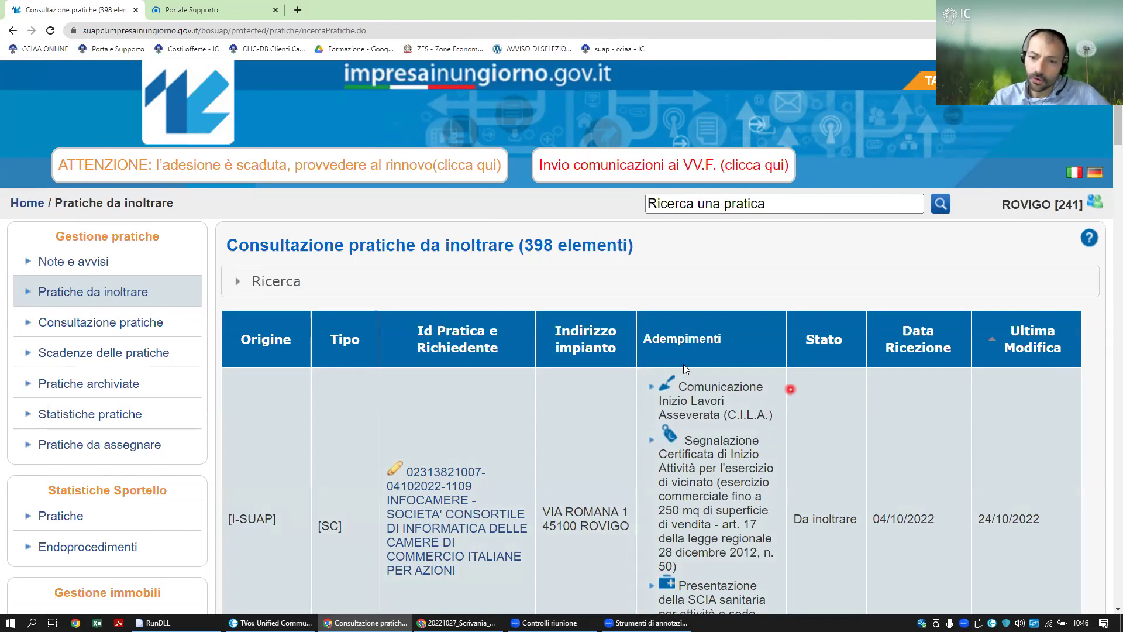
Open the first INFOCAMERE pratica in the results and review its details, attached documents, events and deadlines
scroll(585, 433, "down", 1)
scroll(577, 419, "down", 1)
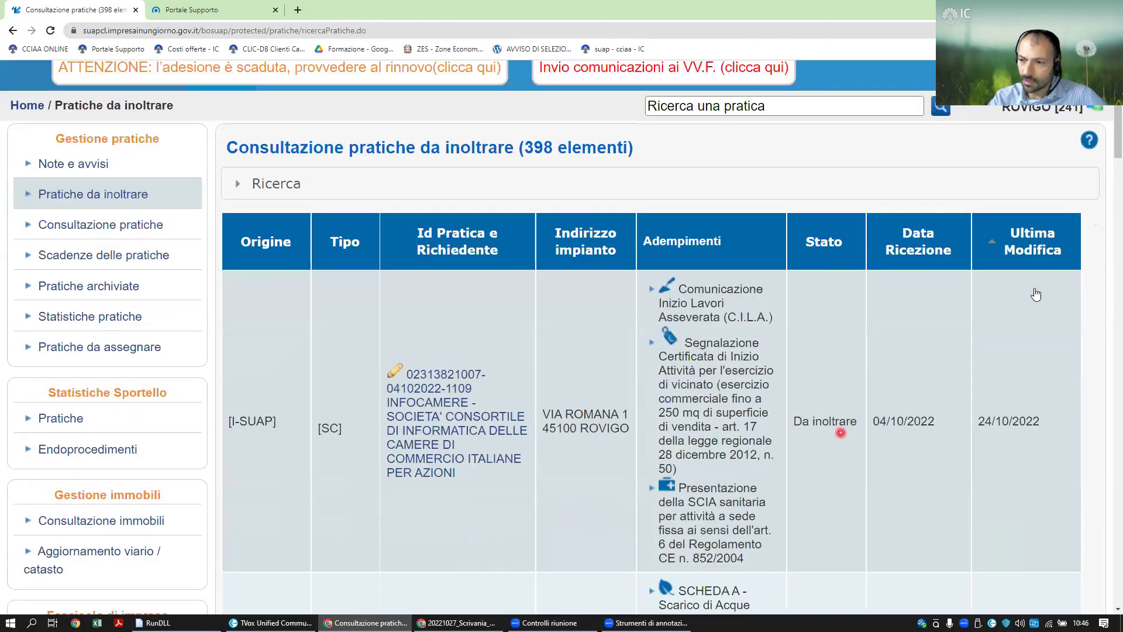
left_click(835, 373)
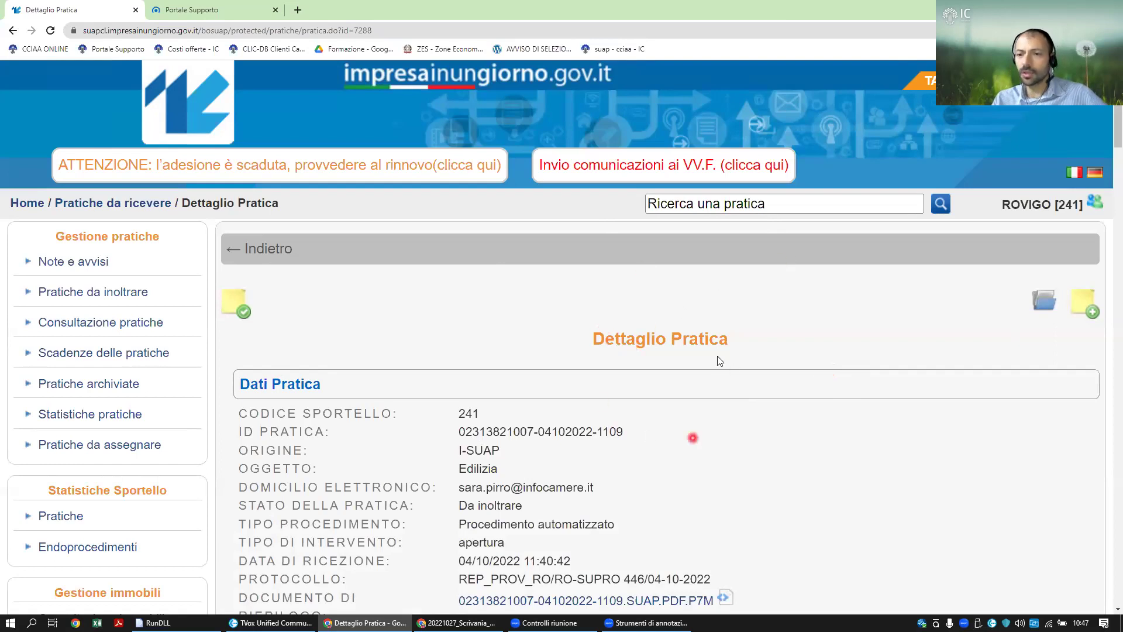
scroll(656, 353, "down", 6)
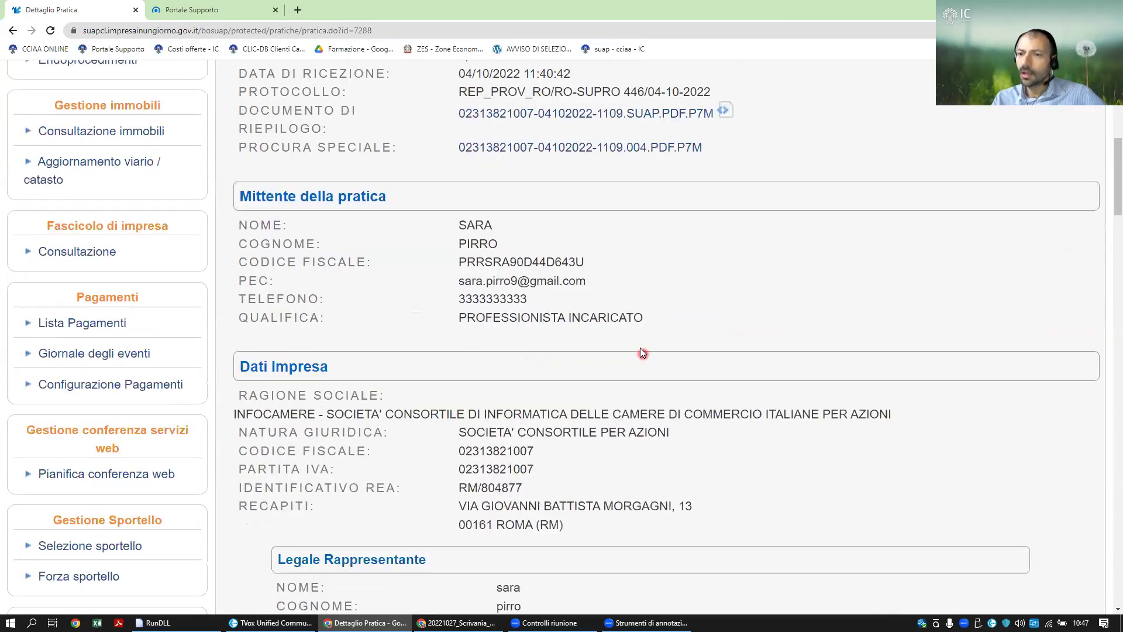
scroll(642, 352, "down", 15)
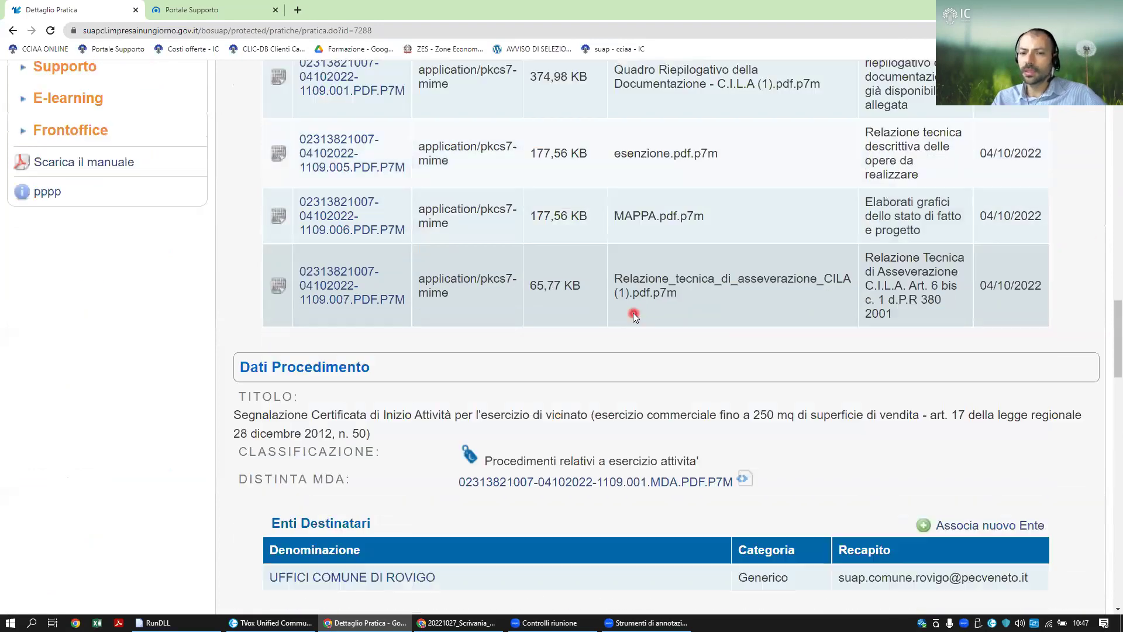
scroll(626, 328, "down", 10)
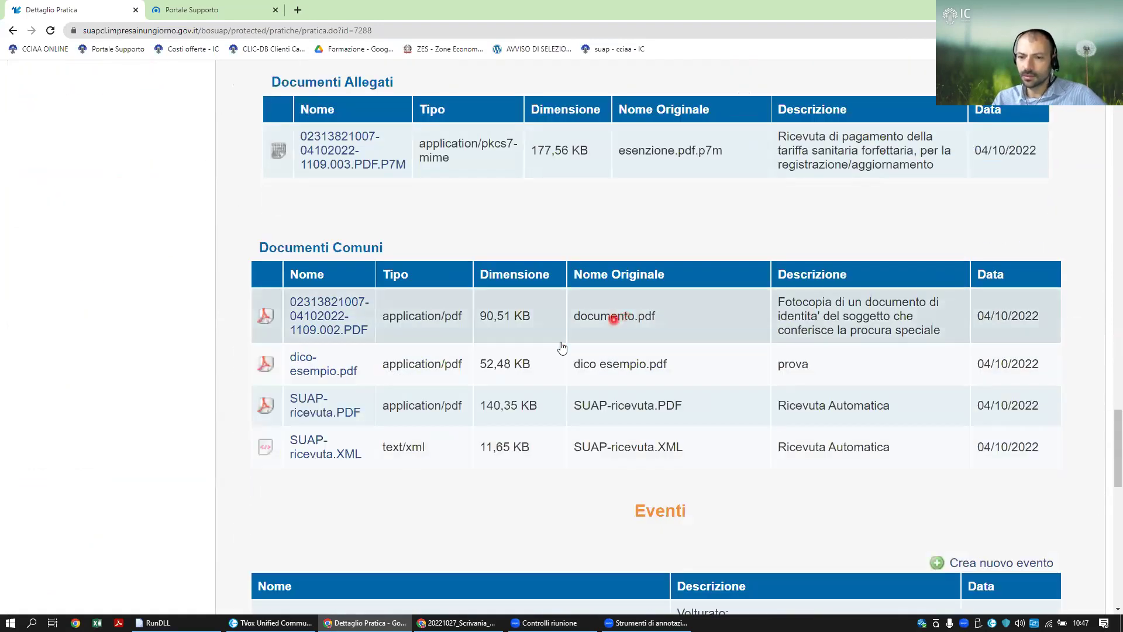
scroll(562, 347, "down", 8)
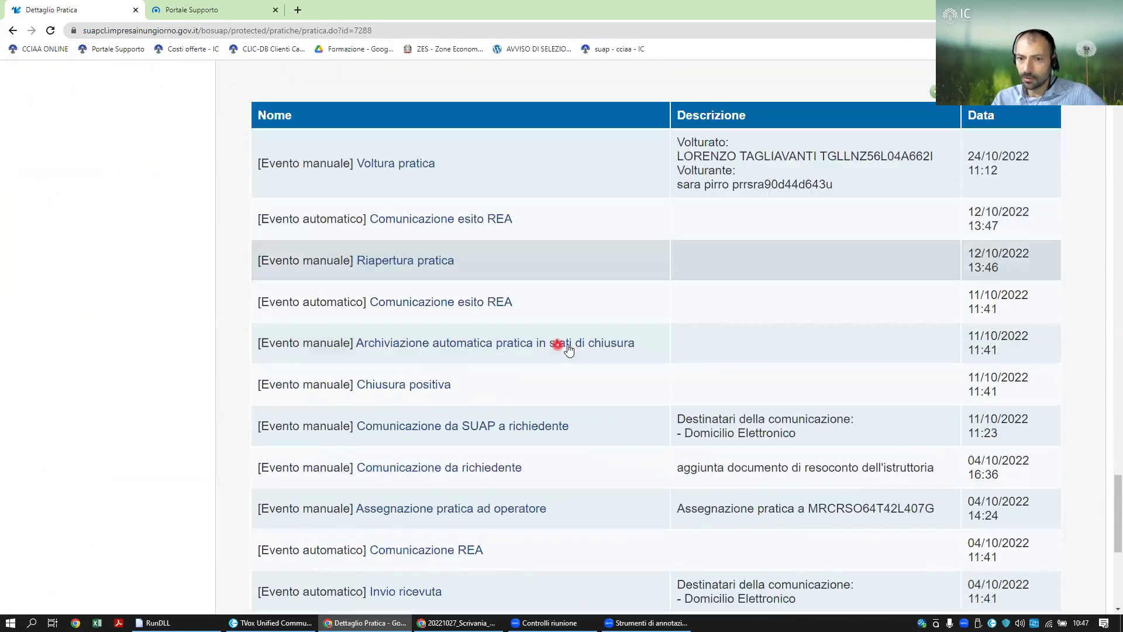
scroll(655, 328, "down", 5)
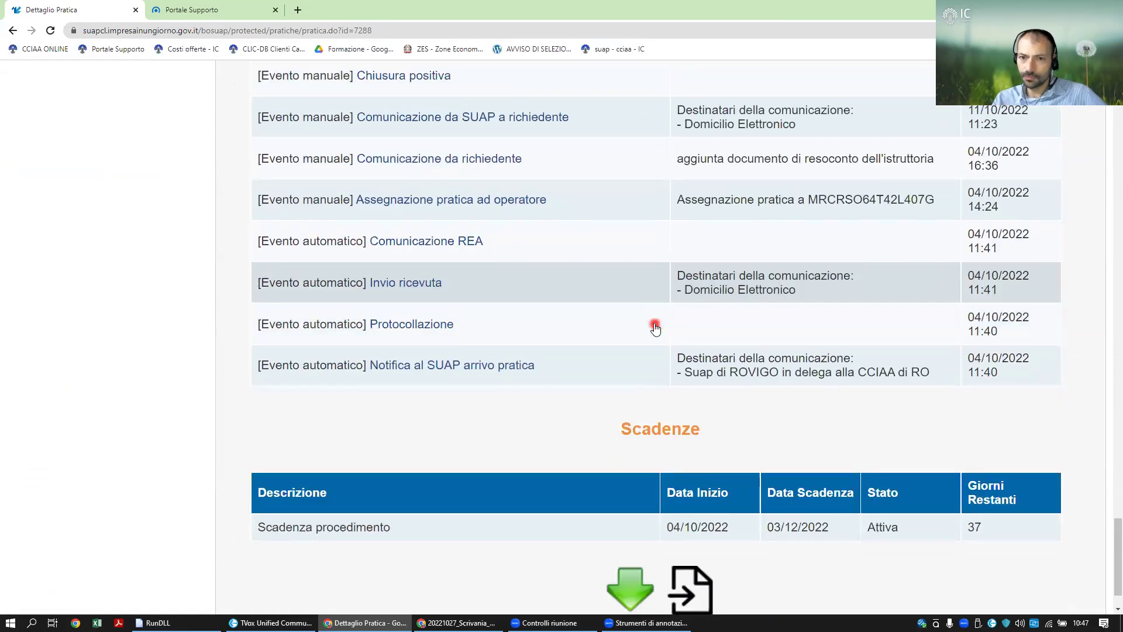
scroll(655, 327, "up", 20)
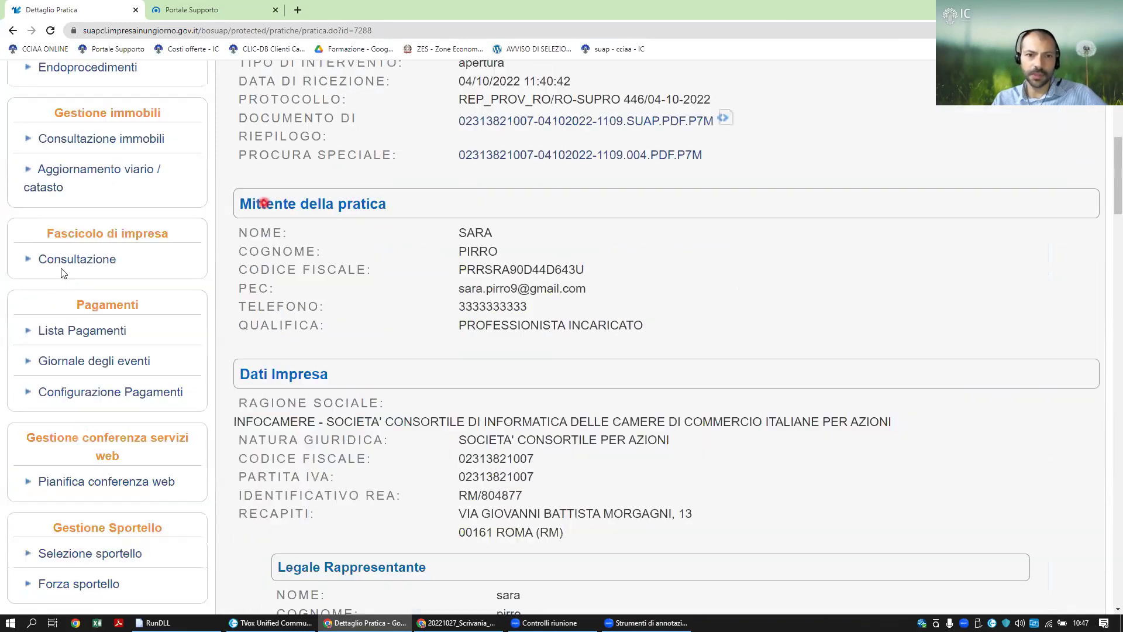
scroll(63, 273, "up", 8)
Return to Pratiche da inoltrare, repeat the search without the assignment filter and look through the resulting list
left_click(113, 290)
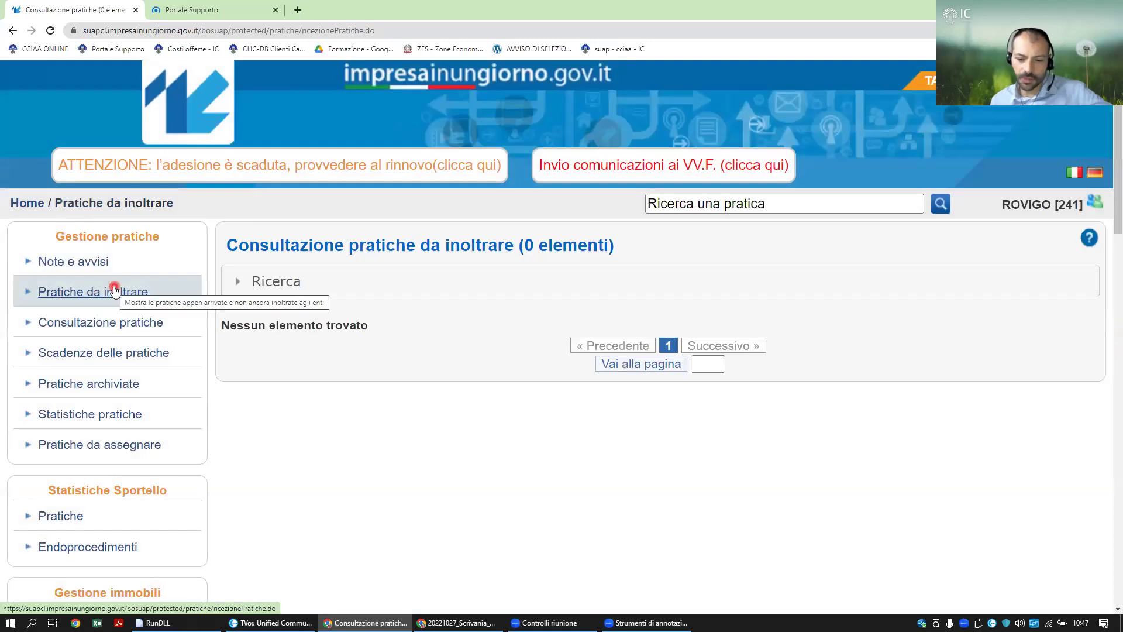
left_click(111, 323)
left_click(88, 290)
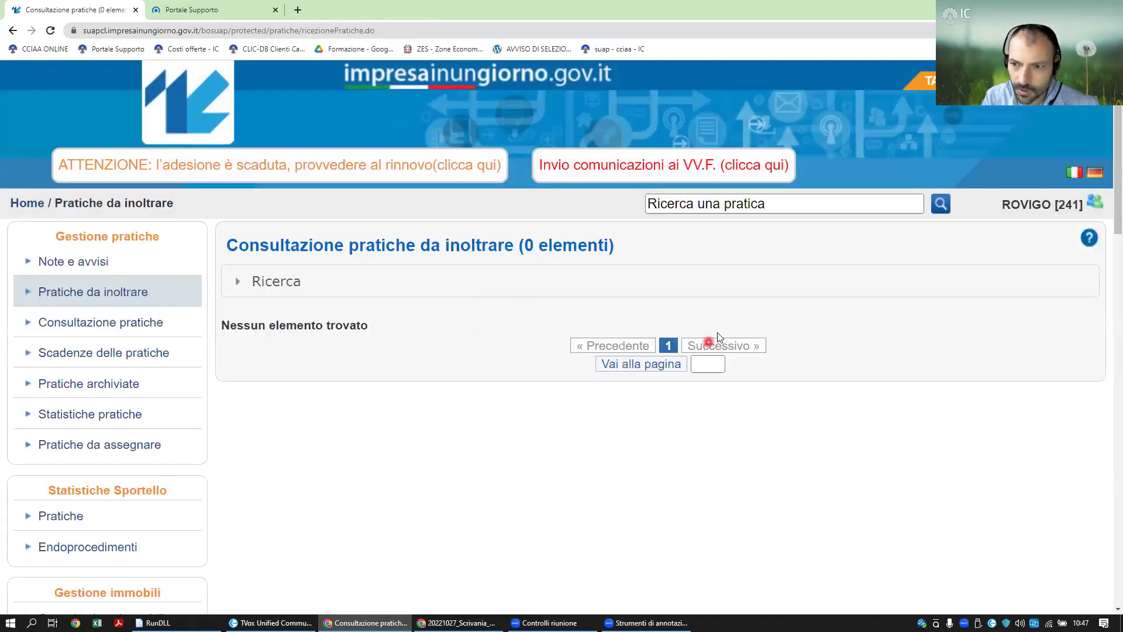
left_click(276, 281)
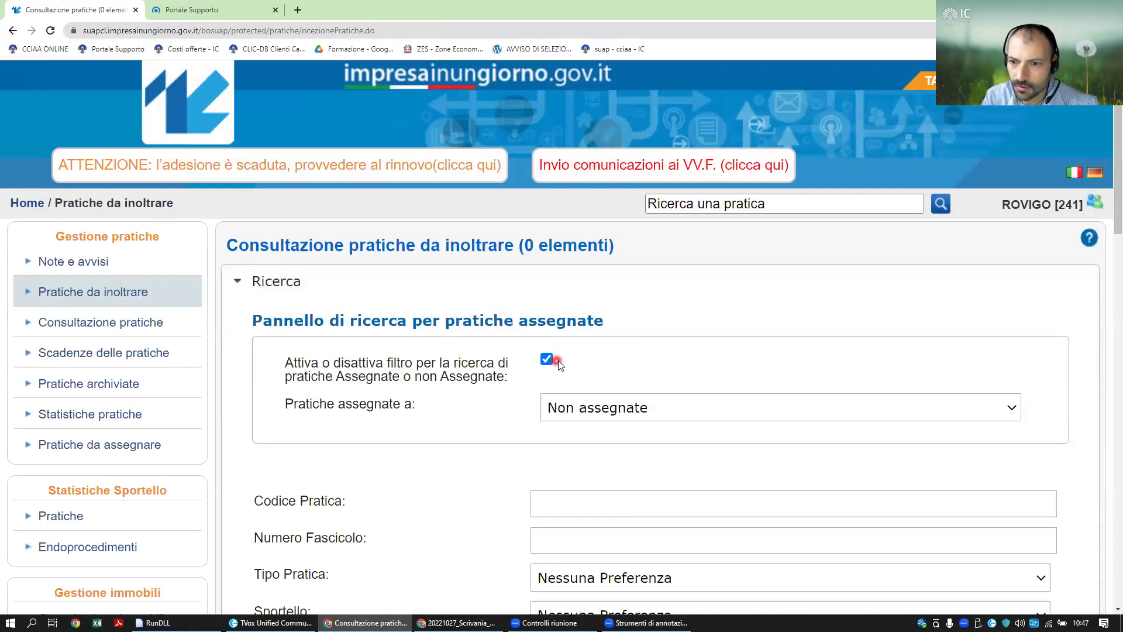
left_click(546, 360)
scroll(672, 257, "down", 12)
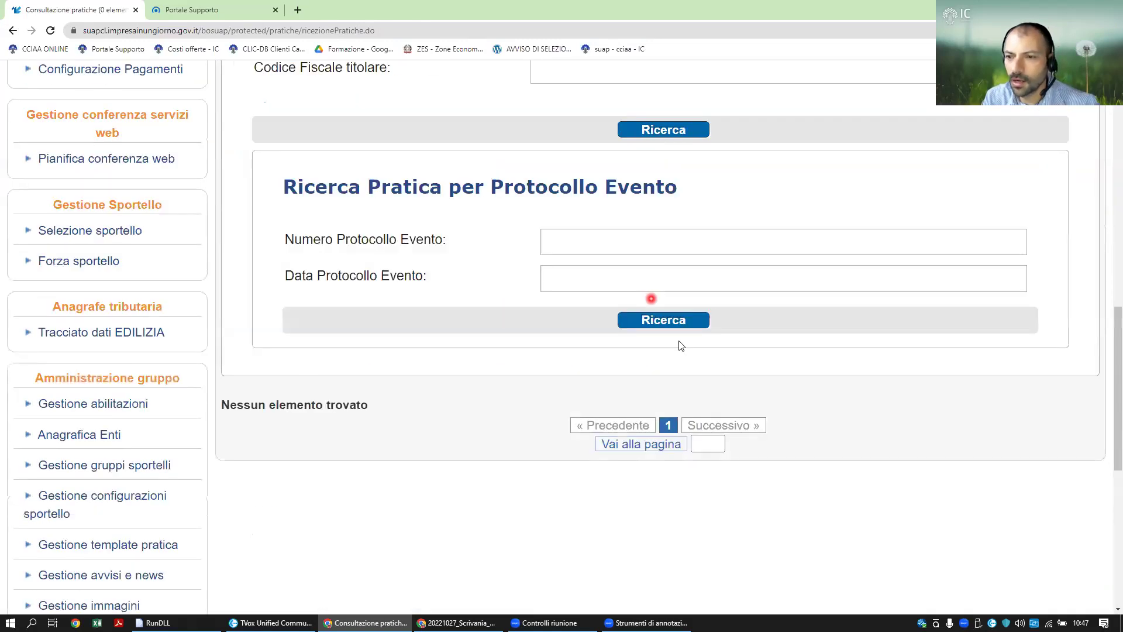
left_click(677, 250)
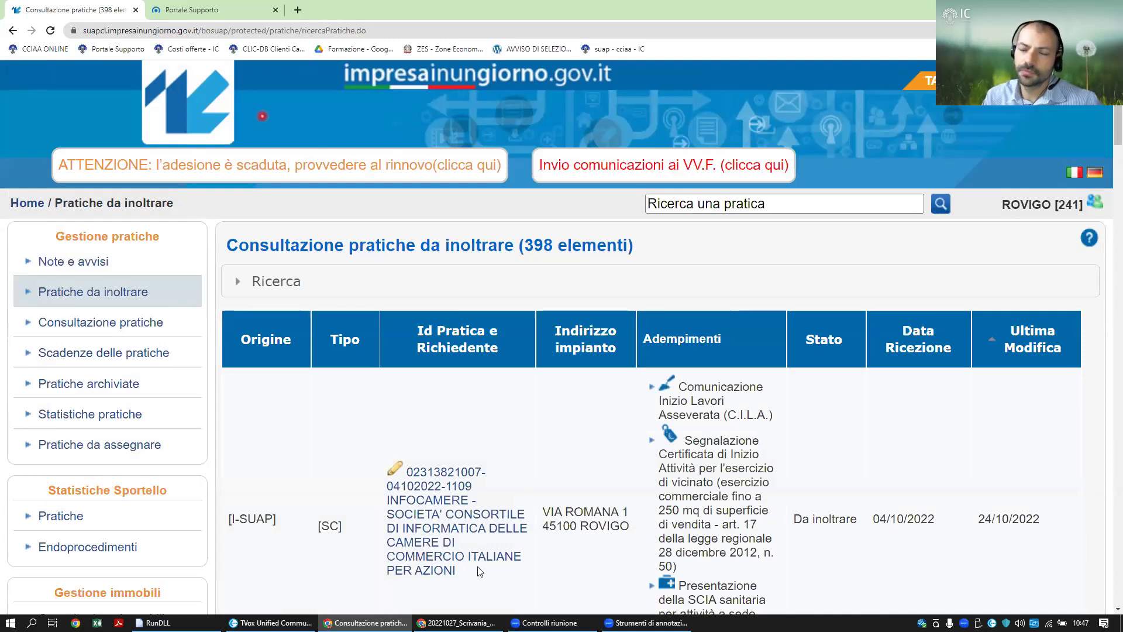
scroll(704, 310, "down", 1)
scroll(704, 310, "down", 6)
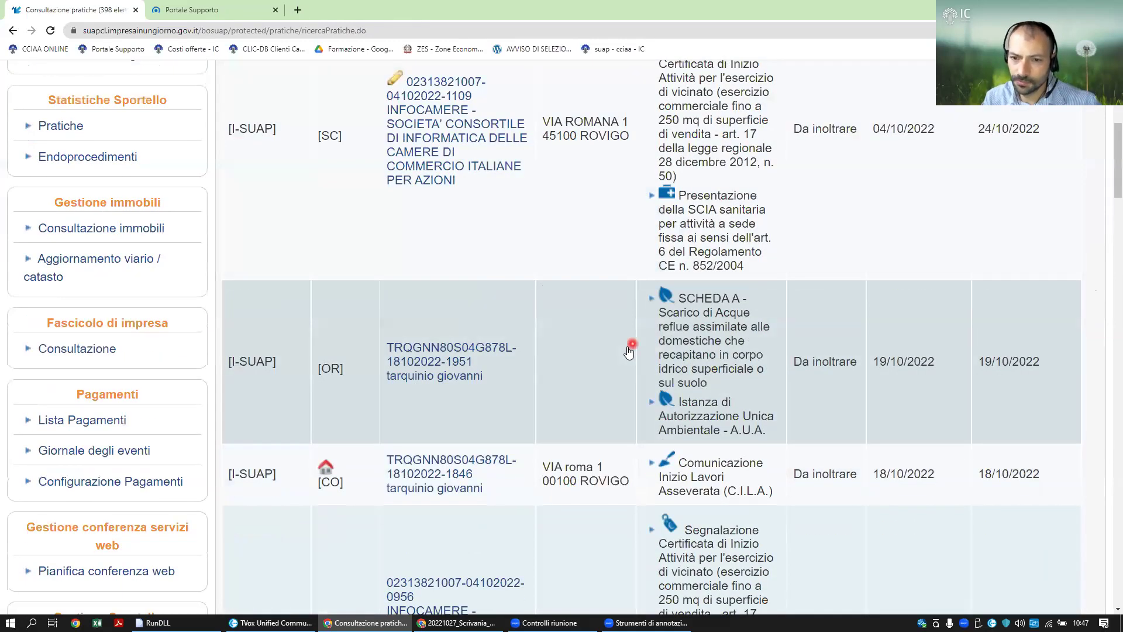
Open the pratica received 19/10/2022 with the SCHEDA A and A.U.A. adempimenti and start creating a new event for it
left_click(663, 352)
scroll(799, 335, "down", 15)
scroll(796, 328, "down", 15)
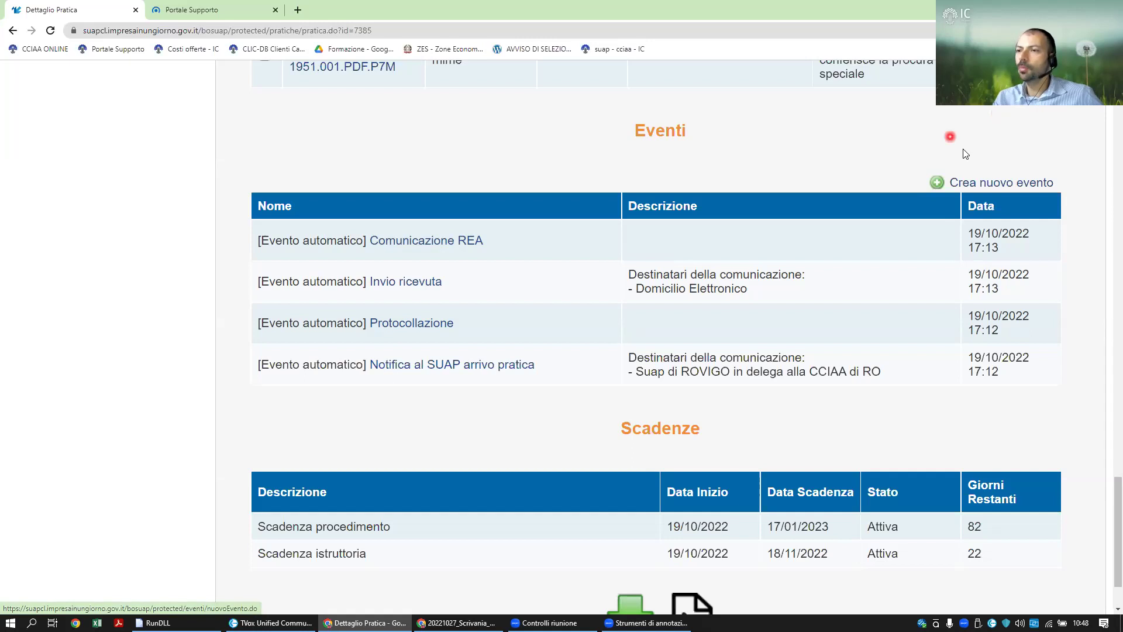
left_click(988, 184)
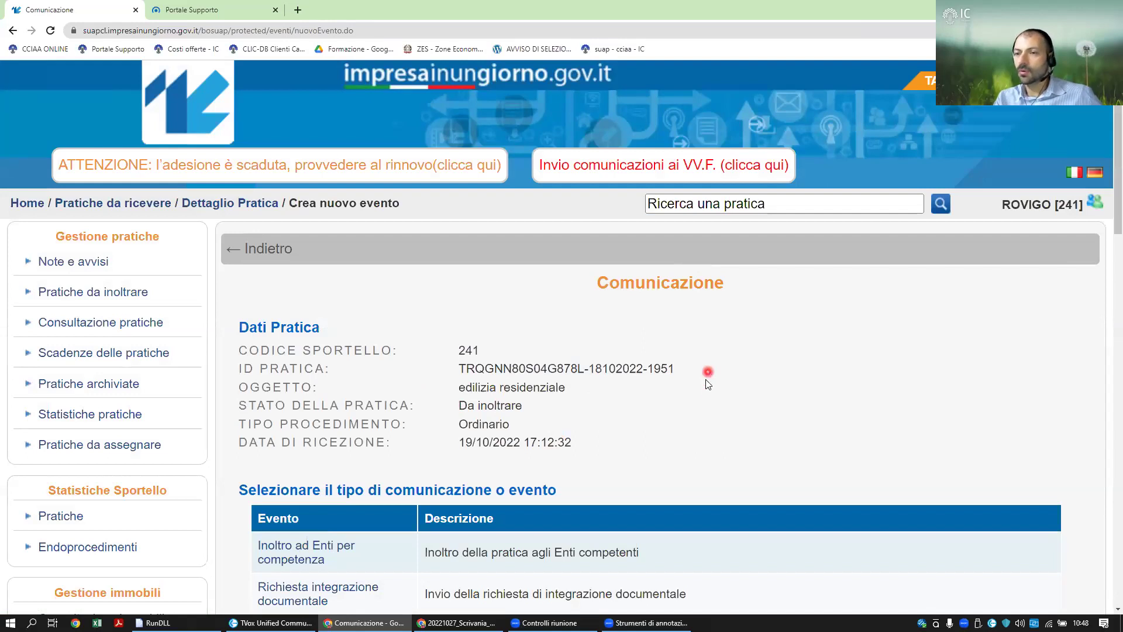
Examine the available communication and event types, from Inoltro ad Enti per competenza through Voltura pratica
scroll(711, 453, "down", 2)
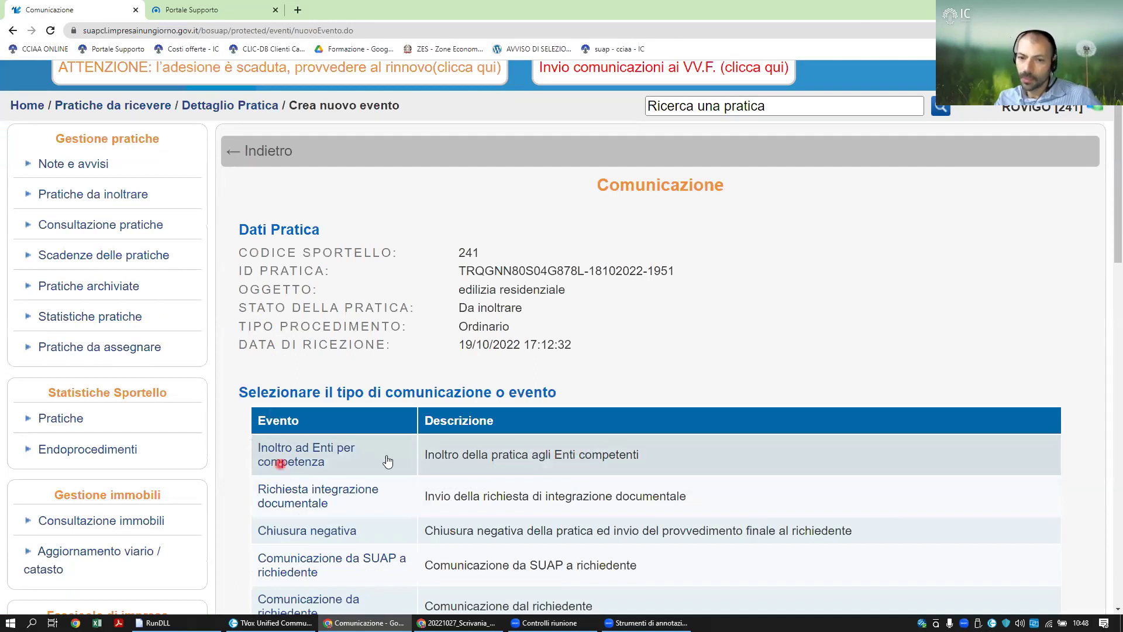
scroll(325, 389, "down", 1)
scroll(326, 389, "down", 1)
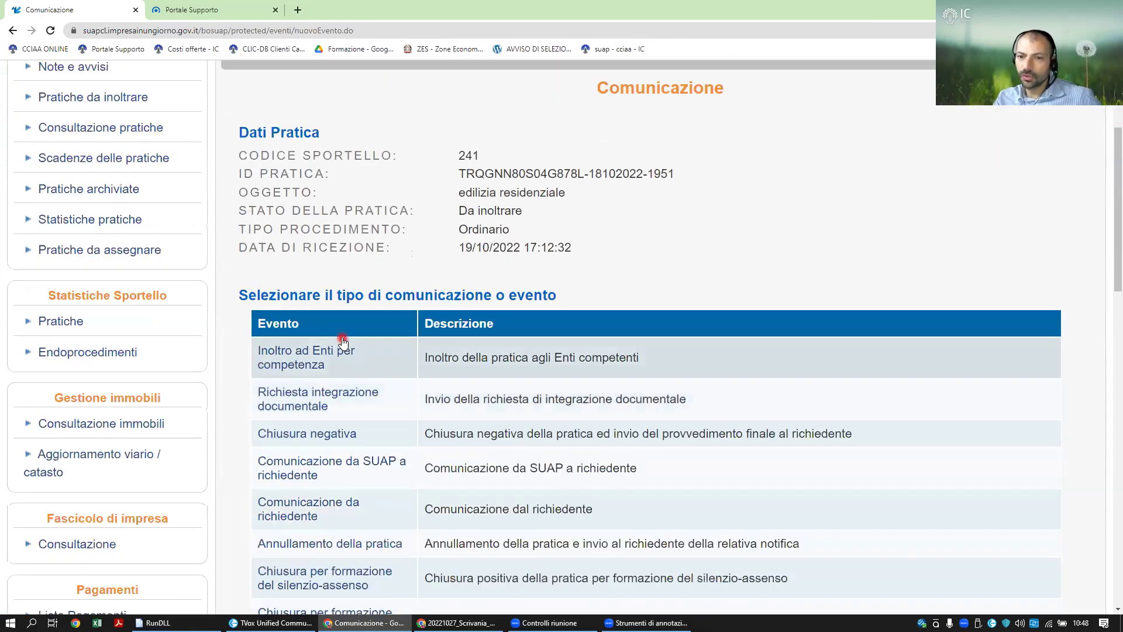
scroll(317, 346, "down", 2)
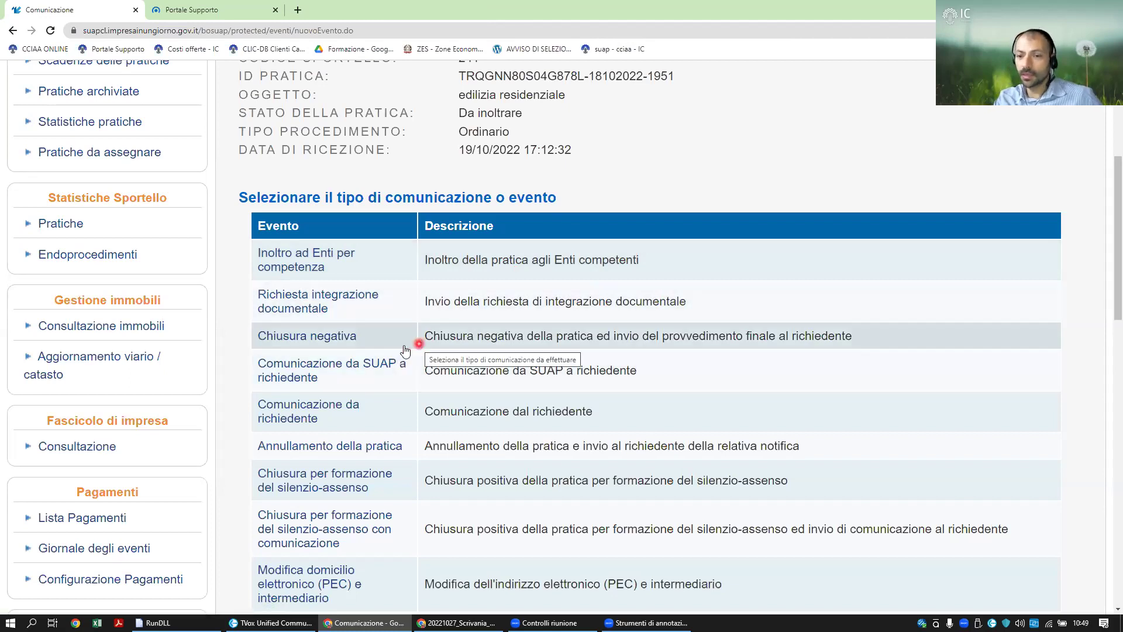
scroll(386, 462, "down", 2)
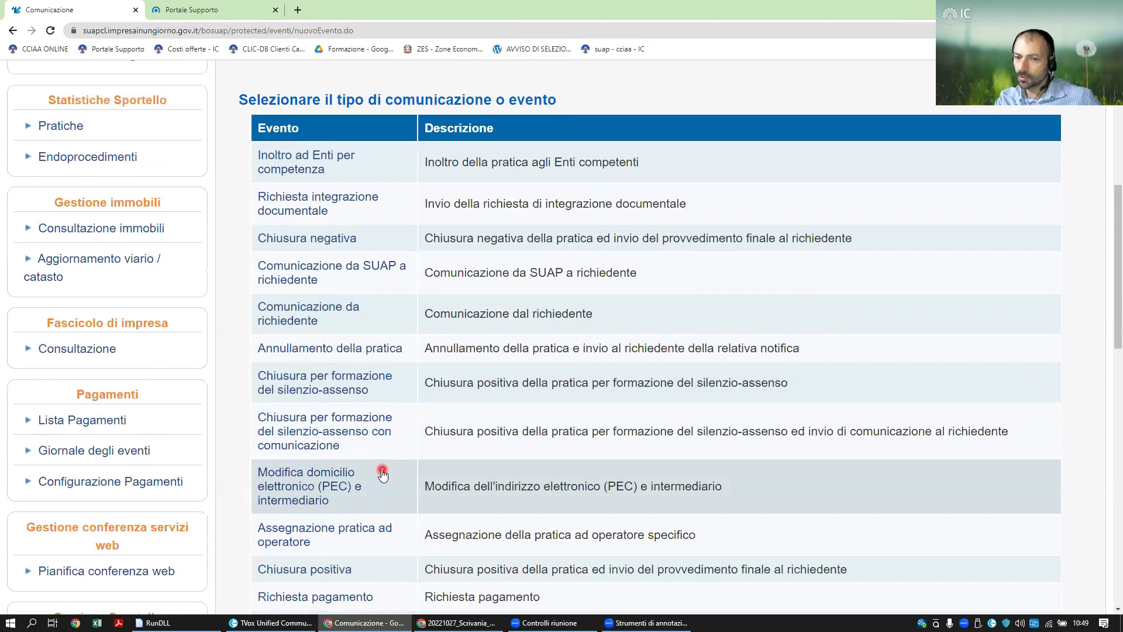
scroll(384, 471, "down", 2)
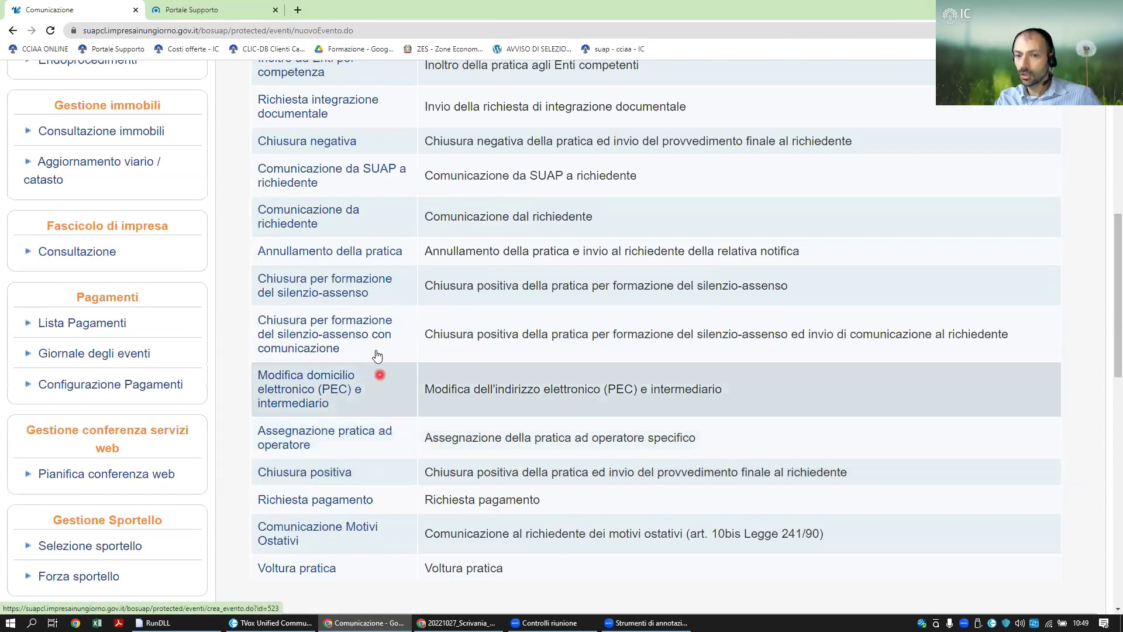
scroll(384, 410, "down", 2)
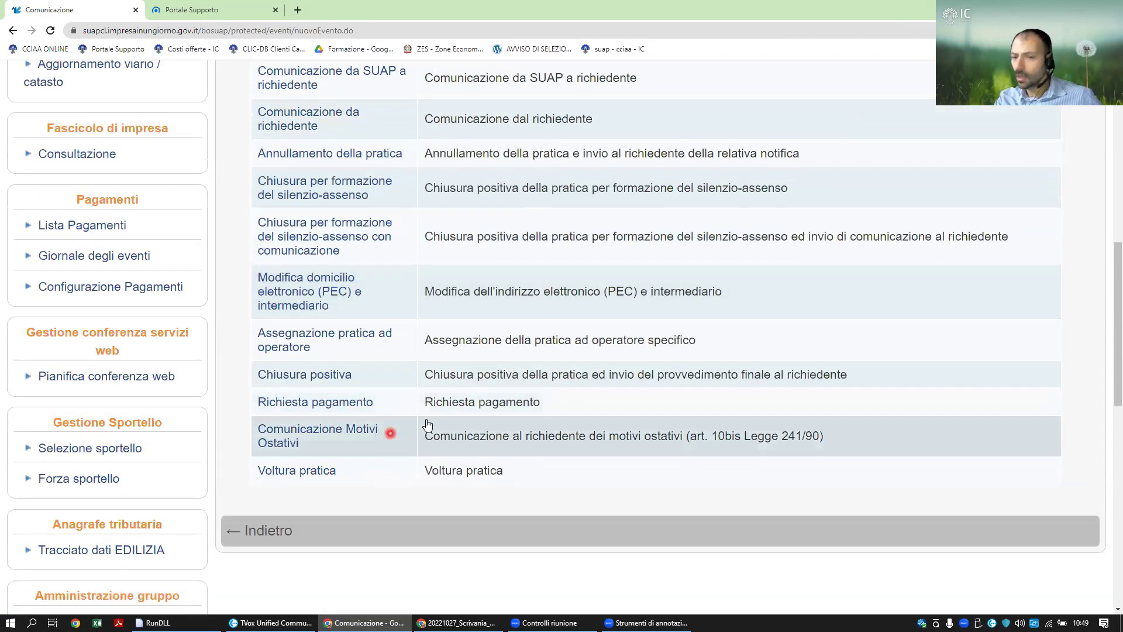
scroll(410, 421, "up", 2)
scroll(427, 413, "up", 5)
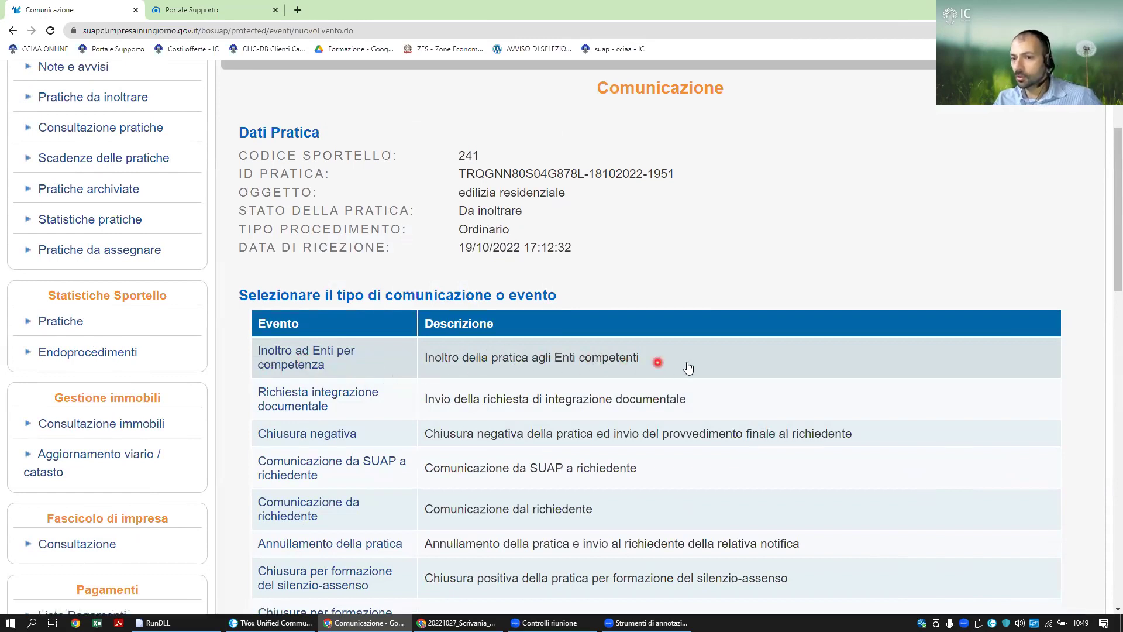
Choose the Inoltro ad Enti per competenza event and review its pratica data, event data and communication sender
left_click(615, 355)
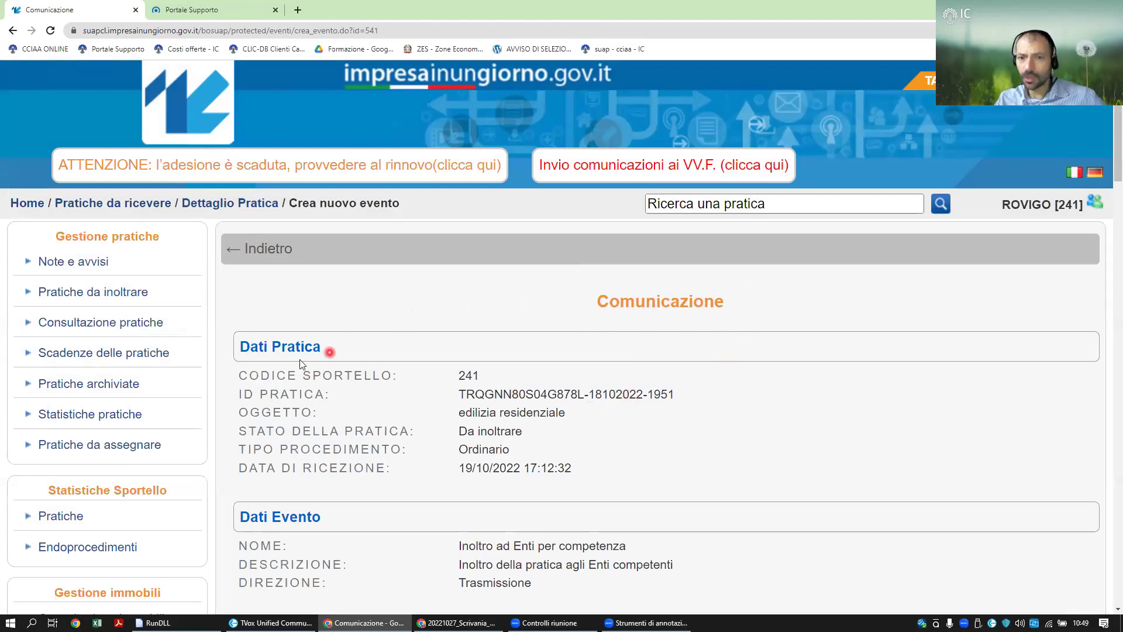
left_click_drag(248, 348, 587, 468)
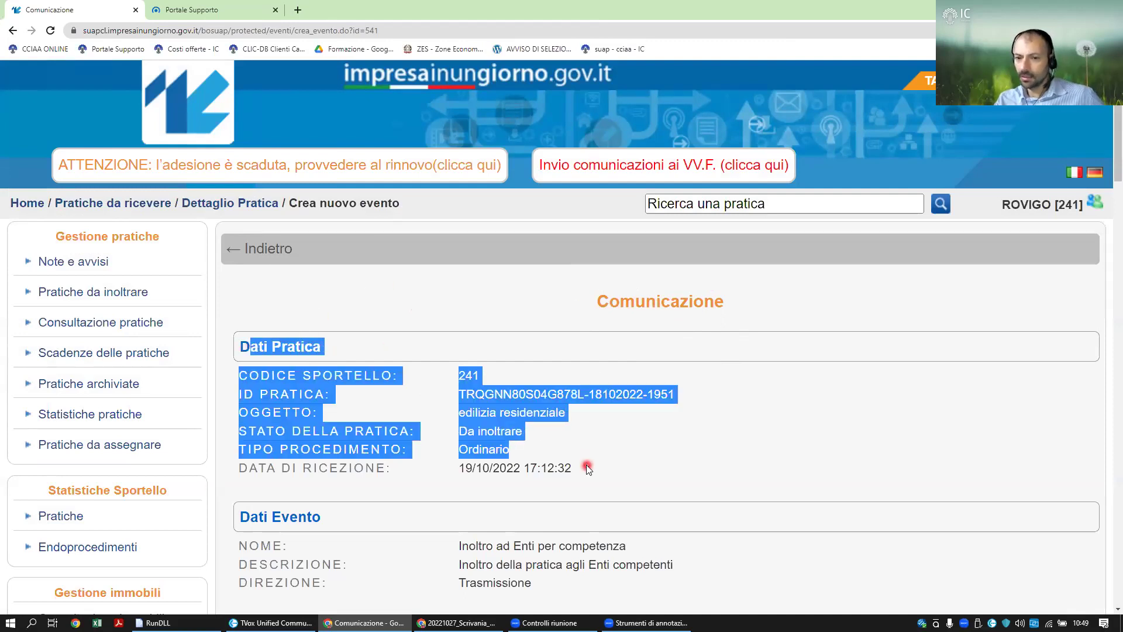
scroll(588, 462, "down", 5)
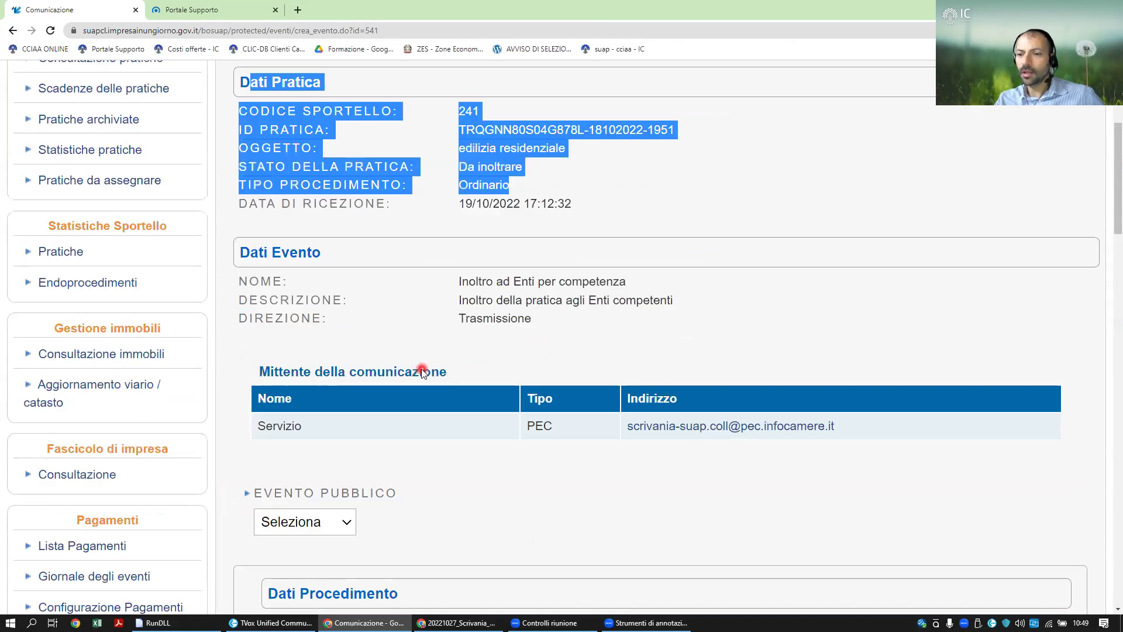
left_click(398, 308)
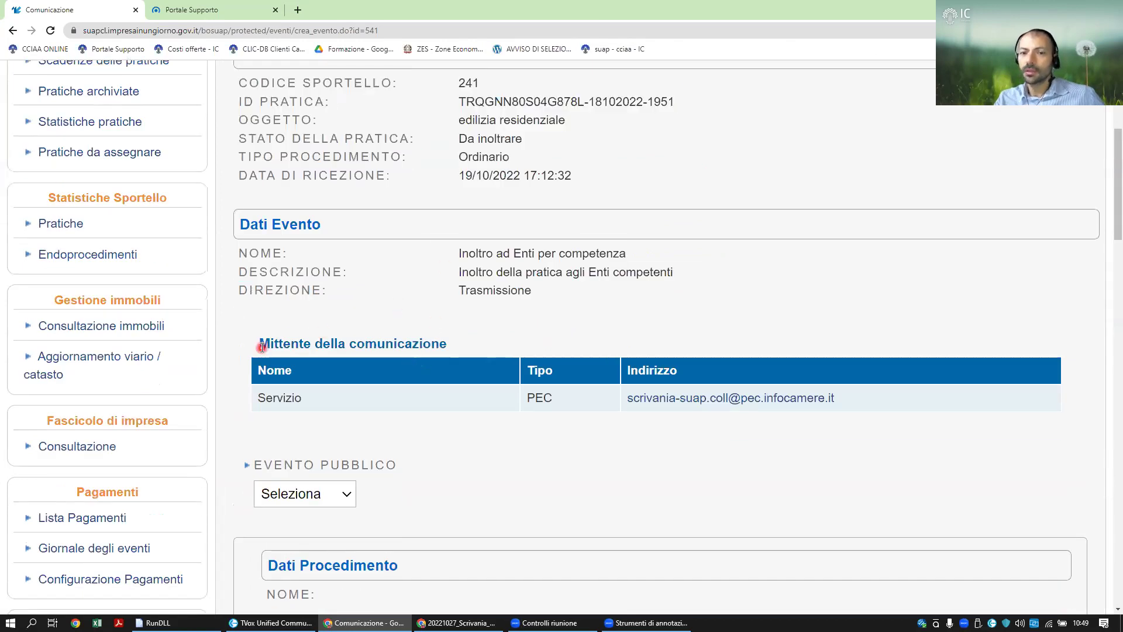
left_click_drag(260, 345, 516, 408)
left_click_drag(592, 409, 847, 411)
left_click(788, 325)
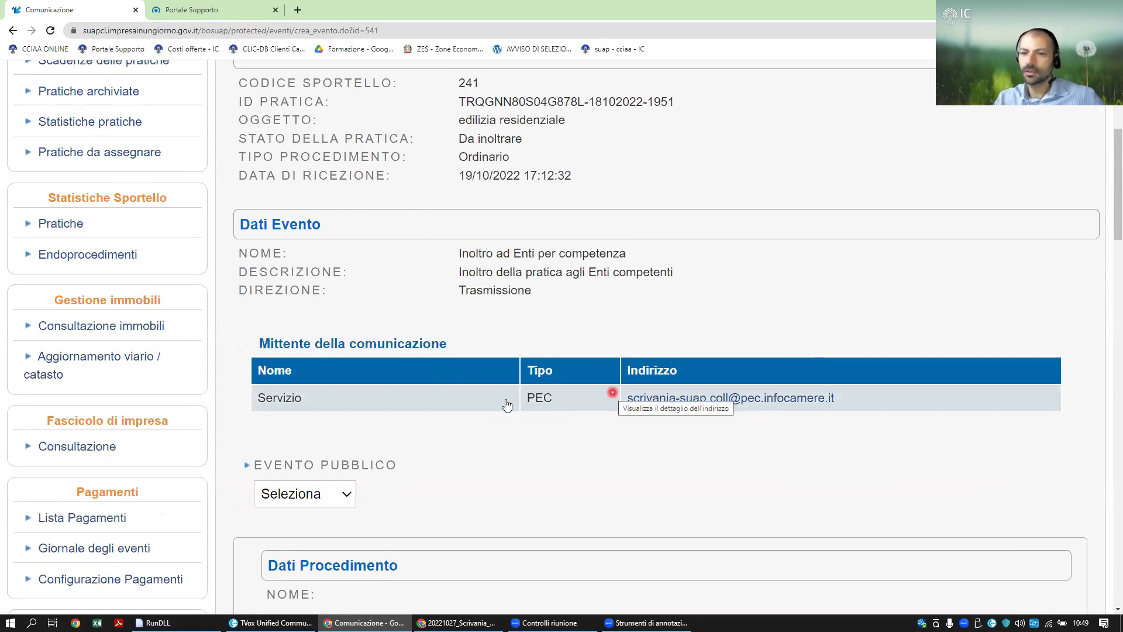
Set Evento pubblico to Si for the forwarding event
scroll(436, 445, "down", 2)
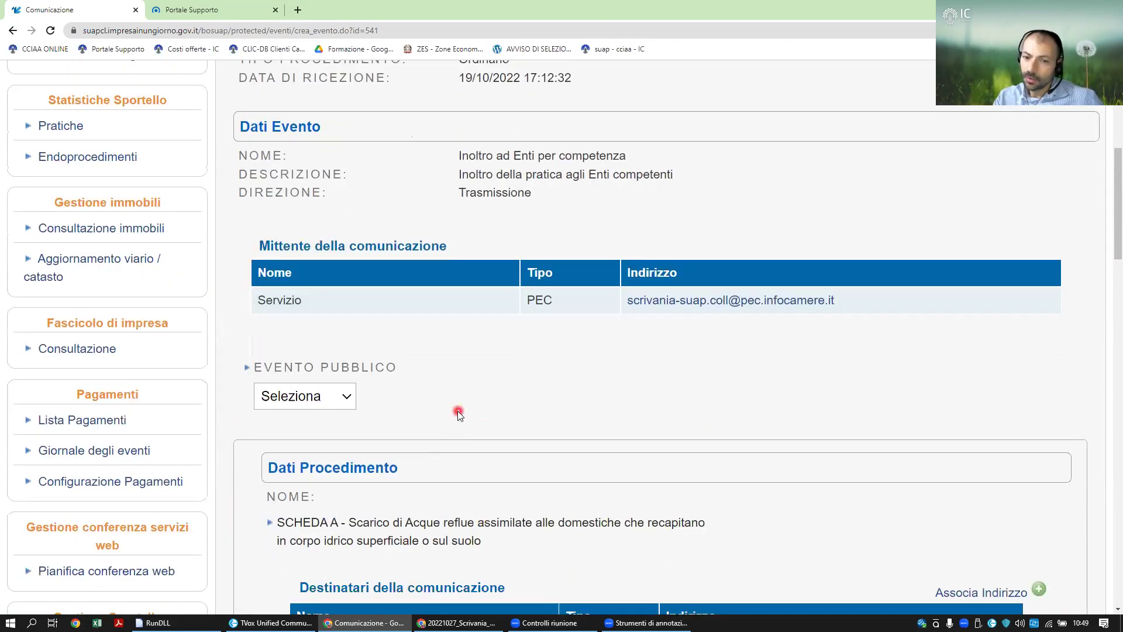
scroll(459, 413, "down", 2)
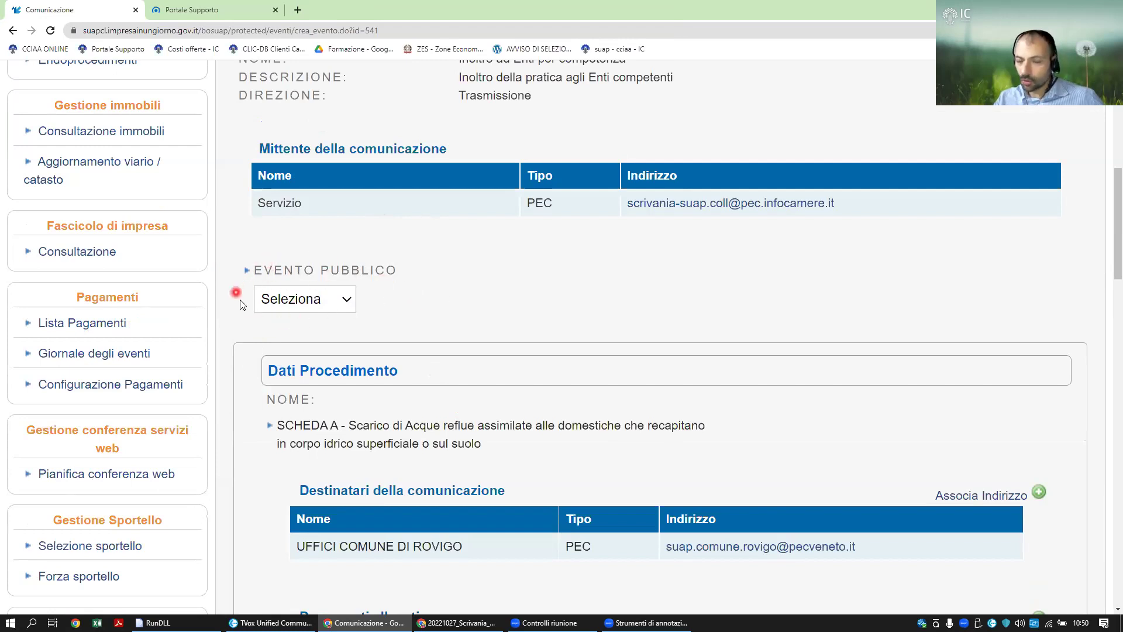
left_click(342, 302)
left_click(347, 302)
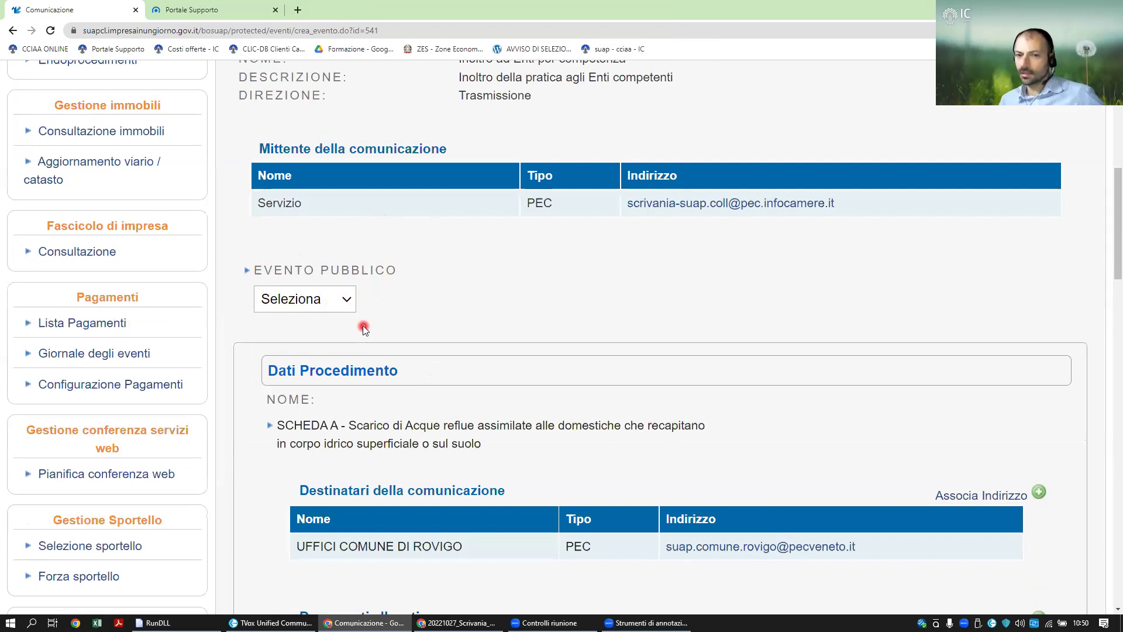
left_click(345, 299)
left_click(320, 336)
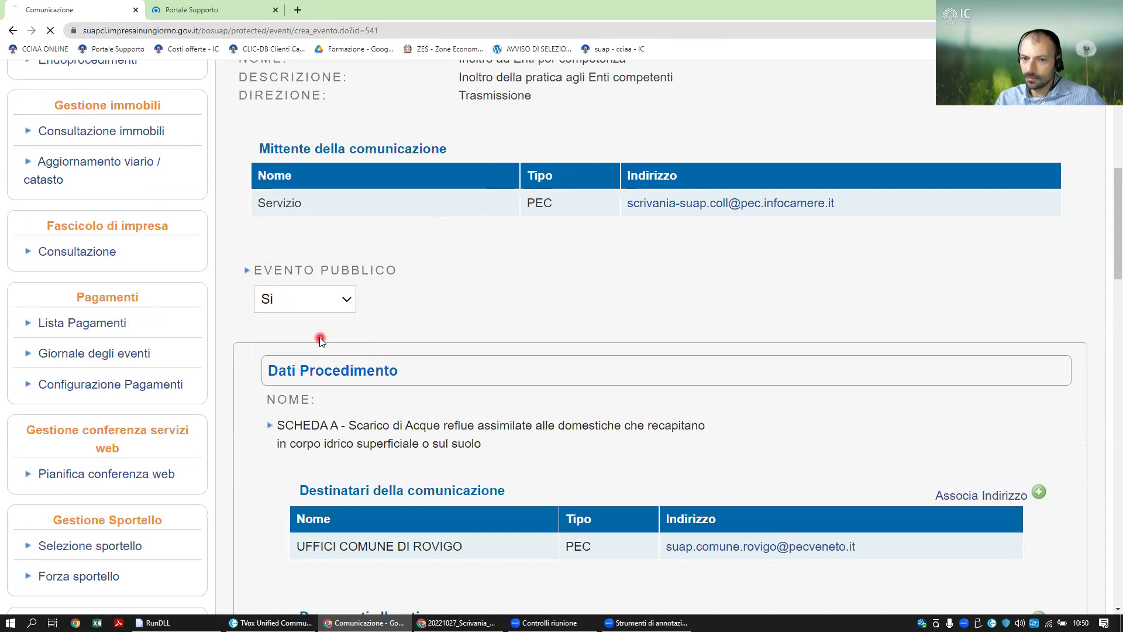
left_click(522, 304)
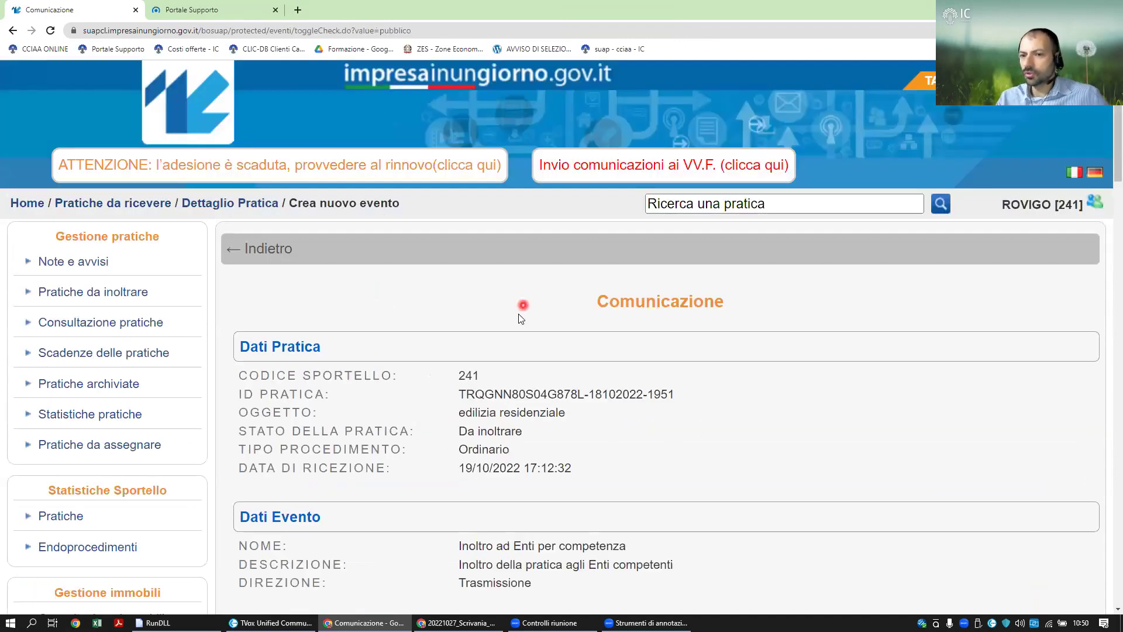
scroll(521, 318, "down", 5)
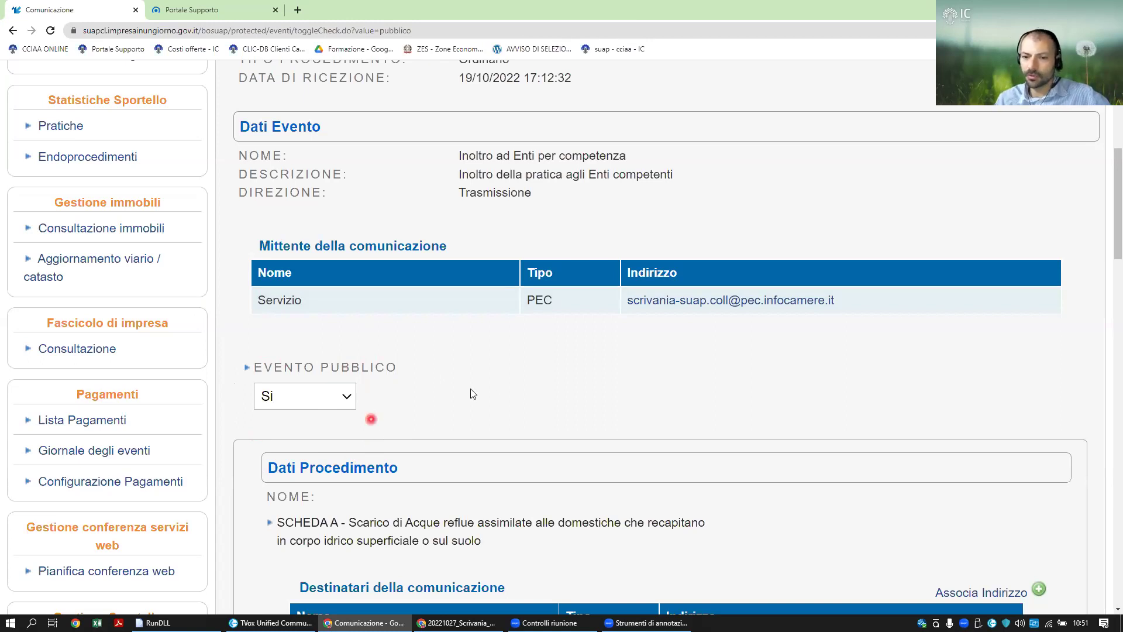
Review the recipients and attached documents listed for the SCHEDA A procedimento on wastewater discharge
scroll(540, 381, "down", 2)
scroll(542, 381, "down", 5)
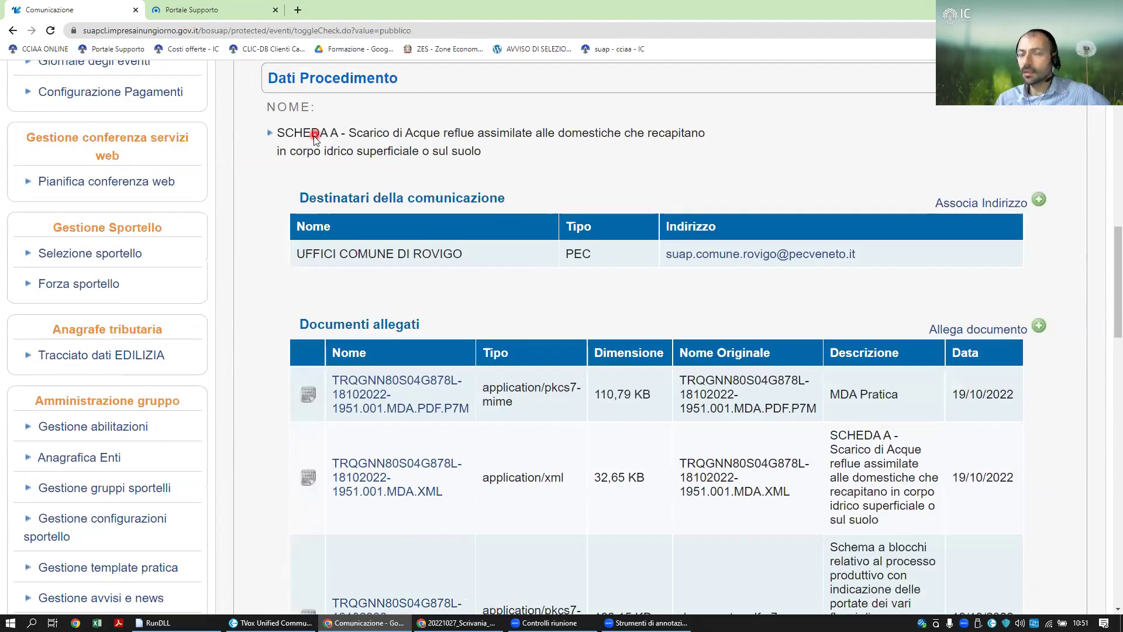
scroll(431, 175, "down", 2)
scroll(429, 175, "down", 3)
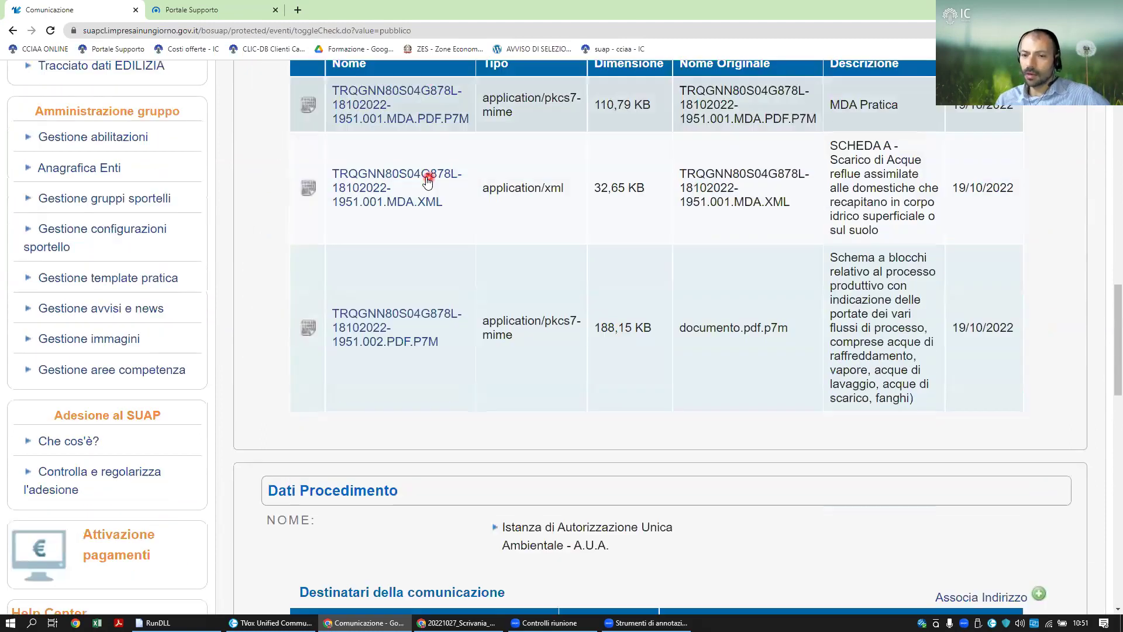
scroll(426, 173, "up", 2)
scroll(426, 183, "up", 3)
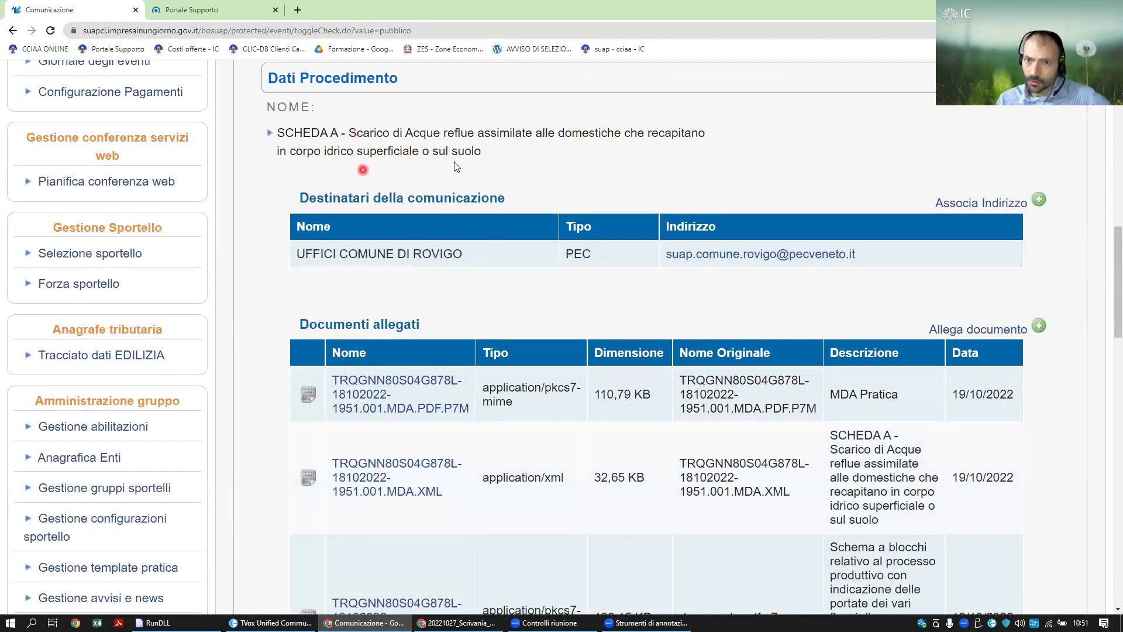
scroll(338, 165, "up", 2)
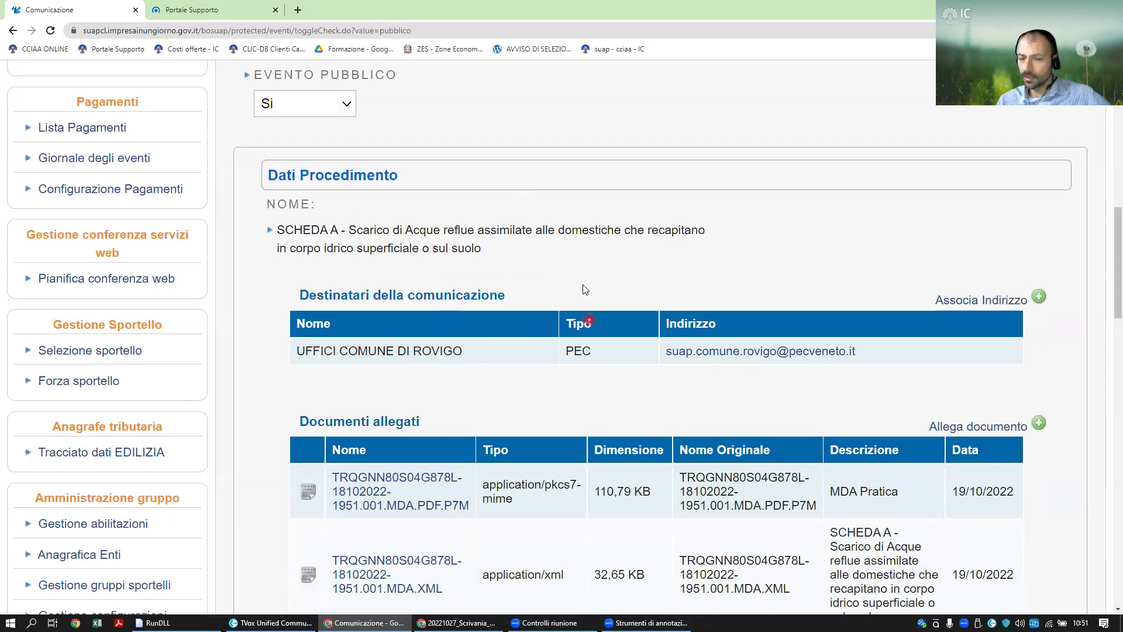
Review the recipients and attached documents of the A.U.A. procedimento and compare them with those of SCHEDA A
scroll(409, 366, "down", 7)
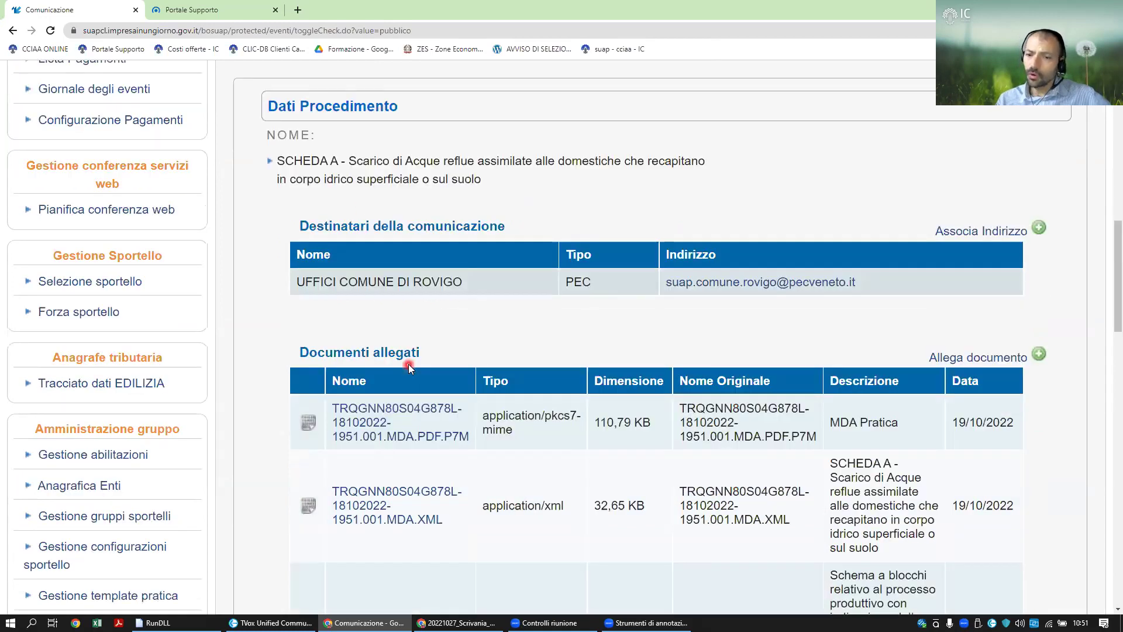
scroll(414, 354, "down", 2)
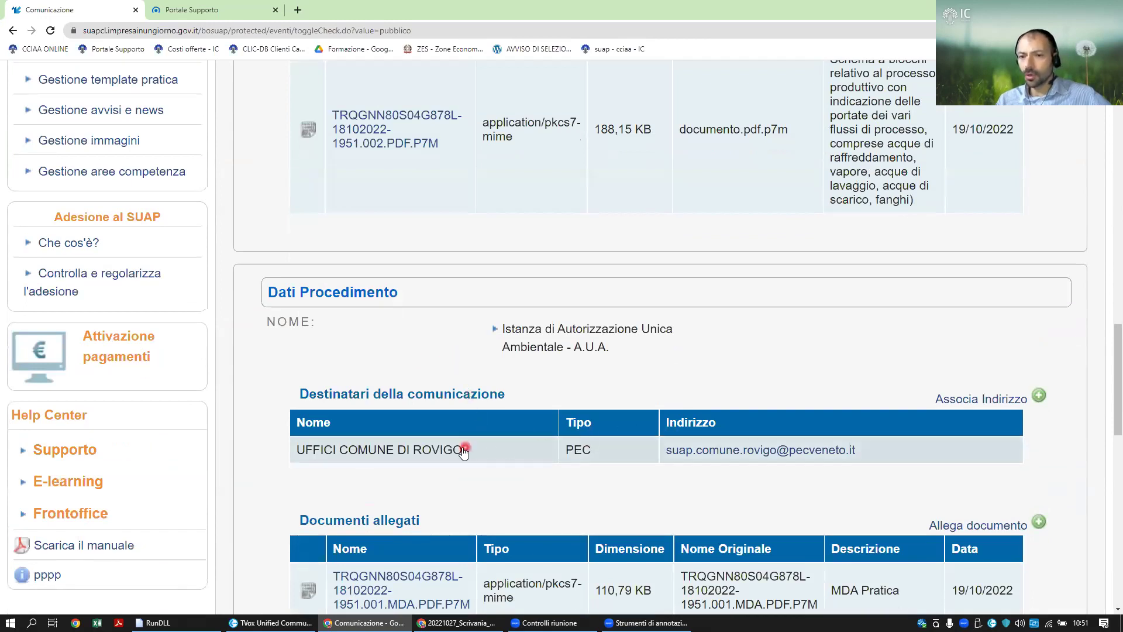
scroll(461, 447, "down", 2)
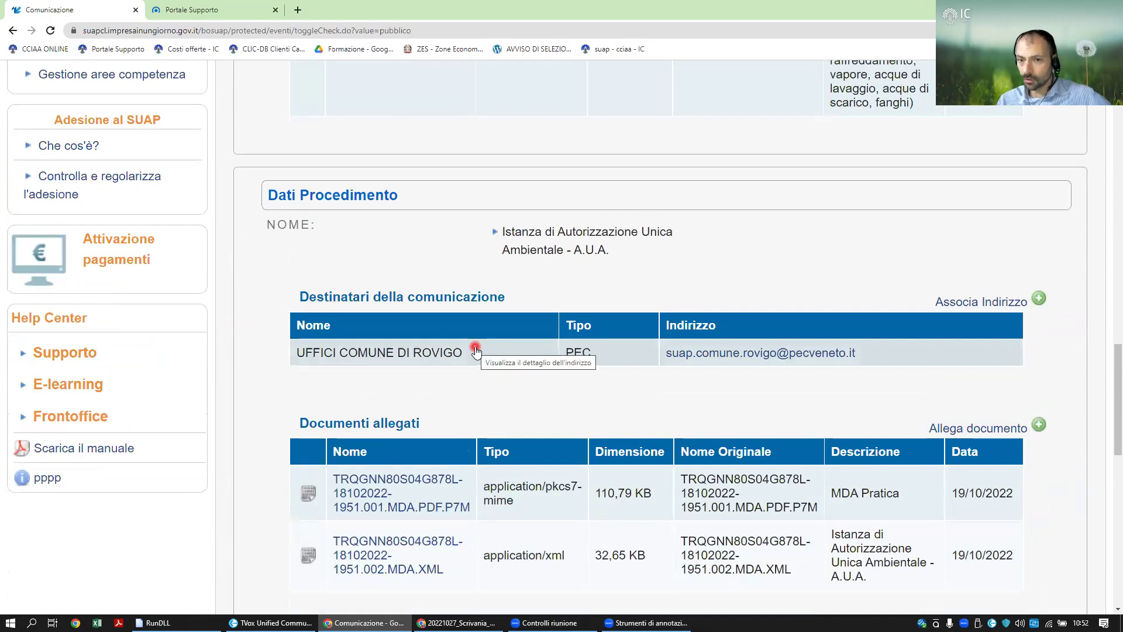
scroll(468, 333, "up", 4)
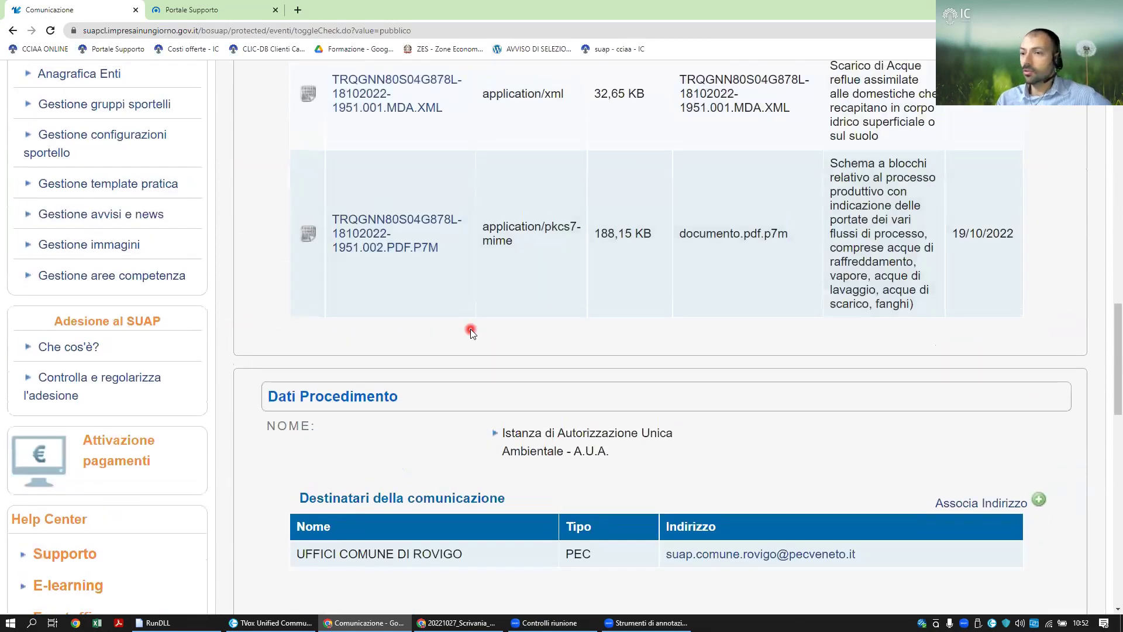
scroll(472, 333, "up", 5)
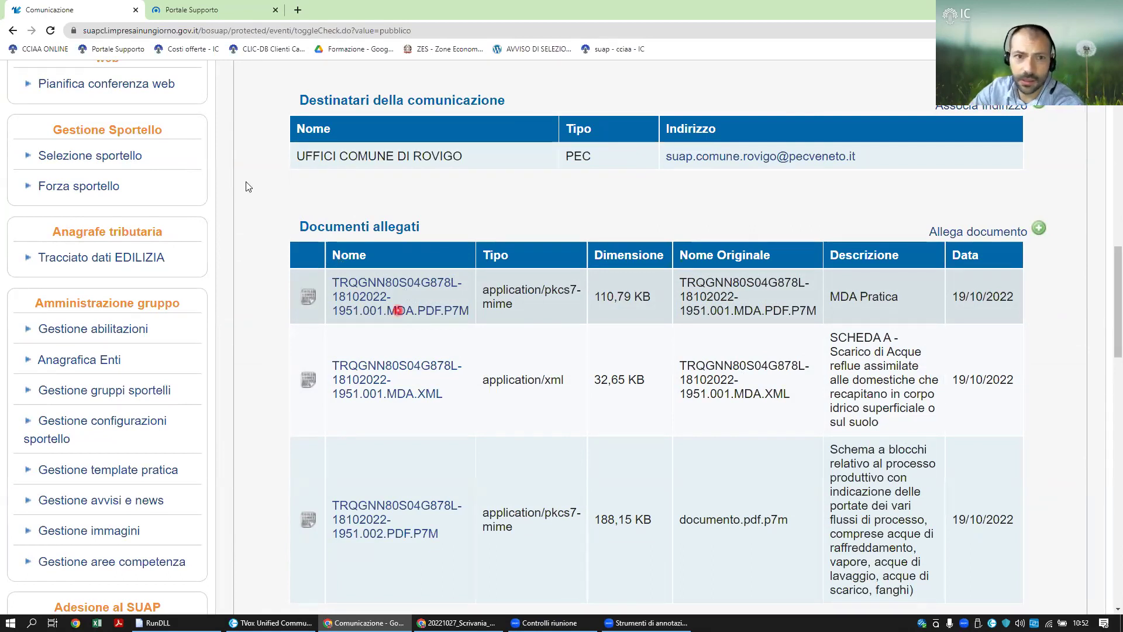
scroll(137, 170, "up", 5)
scroll(138, 155, "up", 5)
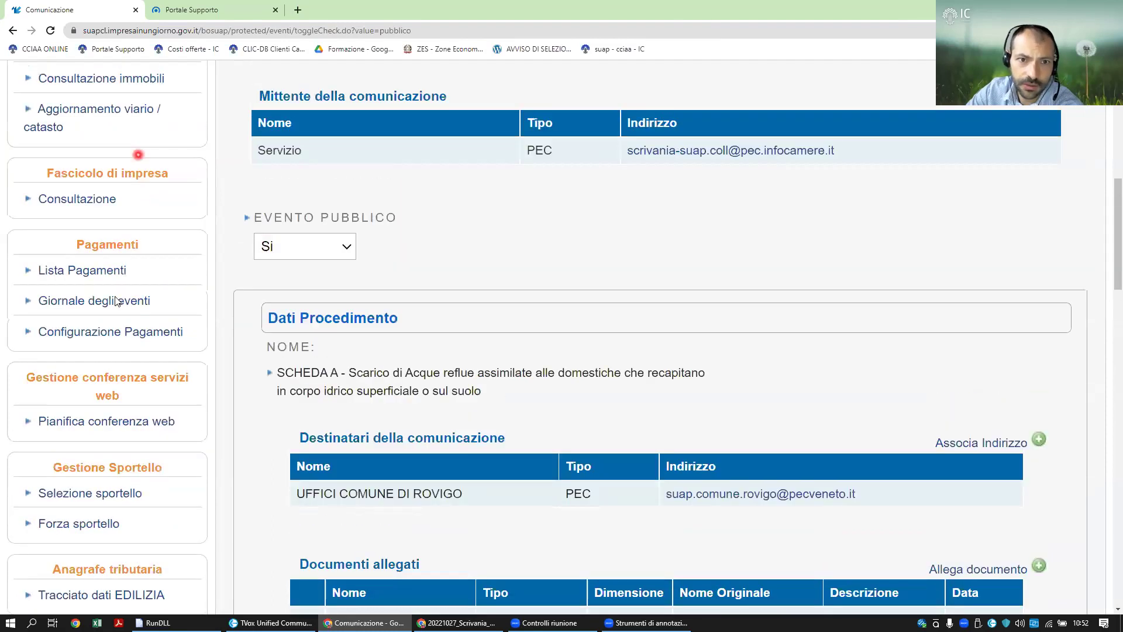
Search Consultazione pratiche with the filter for assigned or unassigned pratiche turned off and look through the results
left_click(113, 322)
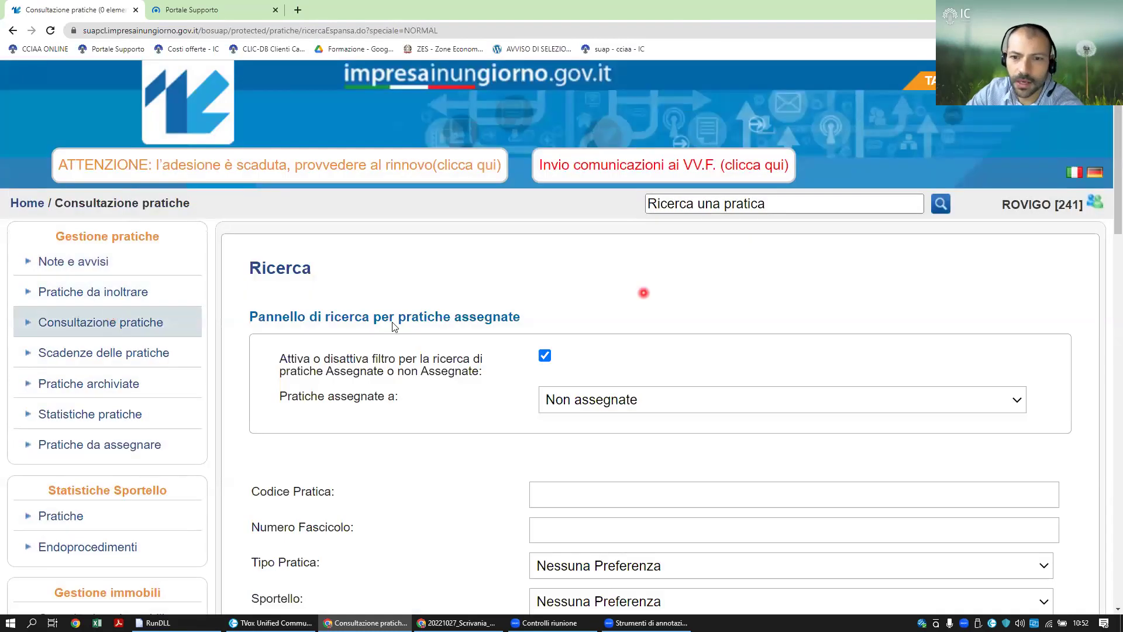
left_click(545, 357)
scroll(587, 359, "down", 15)
left_click(702, 186)
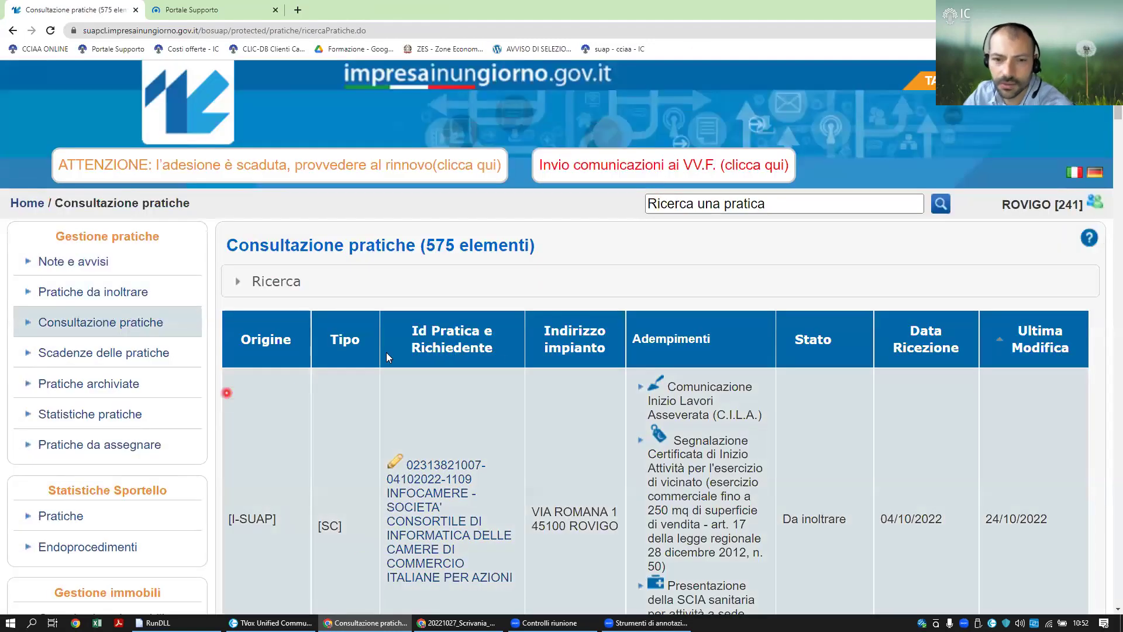
scroll(609, 388, "down", 3)
scroll(618, 394, "down", 6)
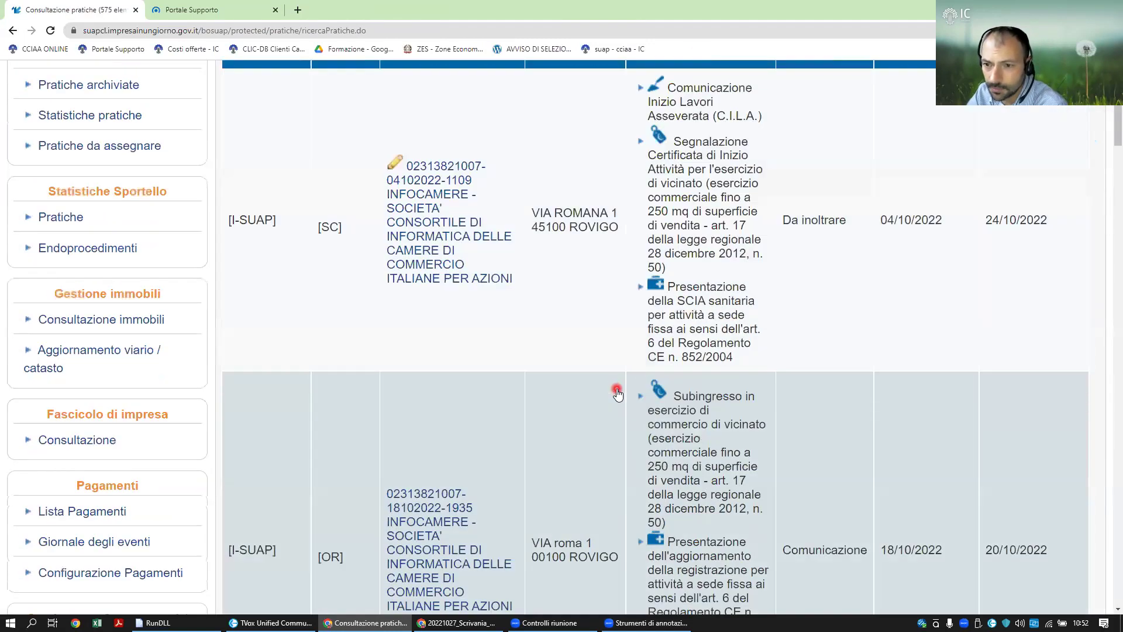
scroll(196, 265, "up", 10)
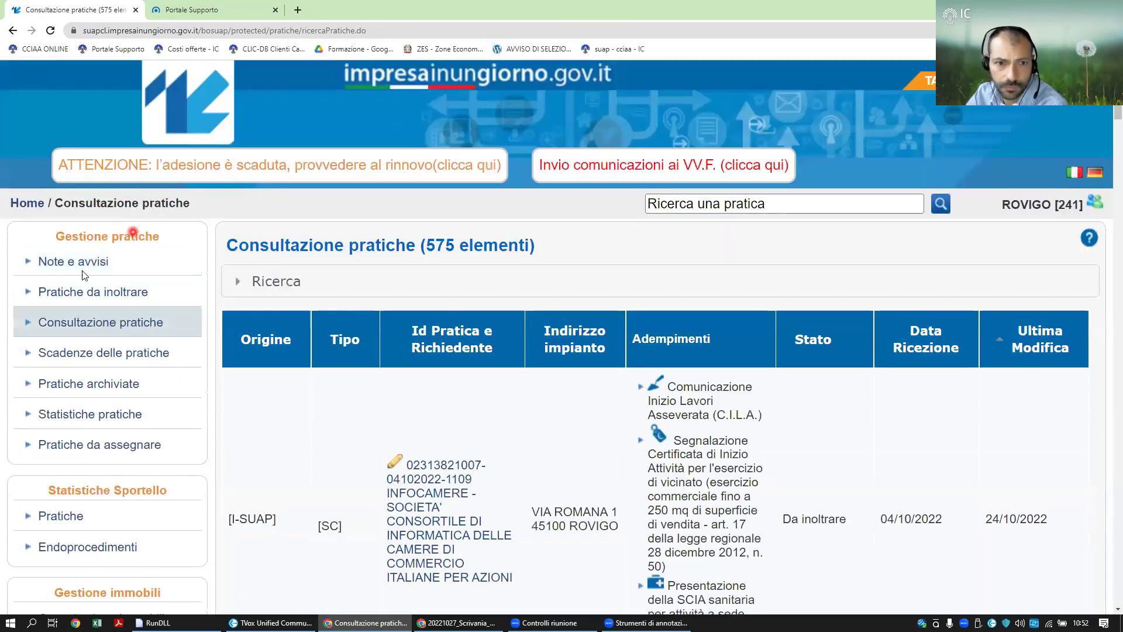
Search Pratiche da inoltrare with the filter for assigned or unassigned pratiche turned off
left_click(76, 291)
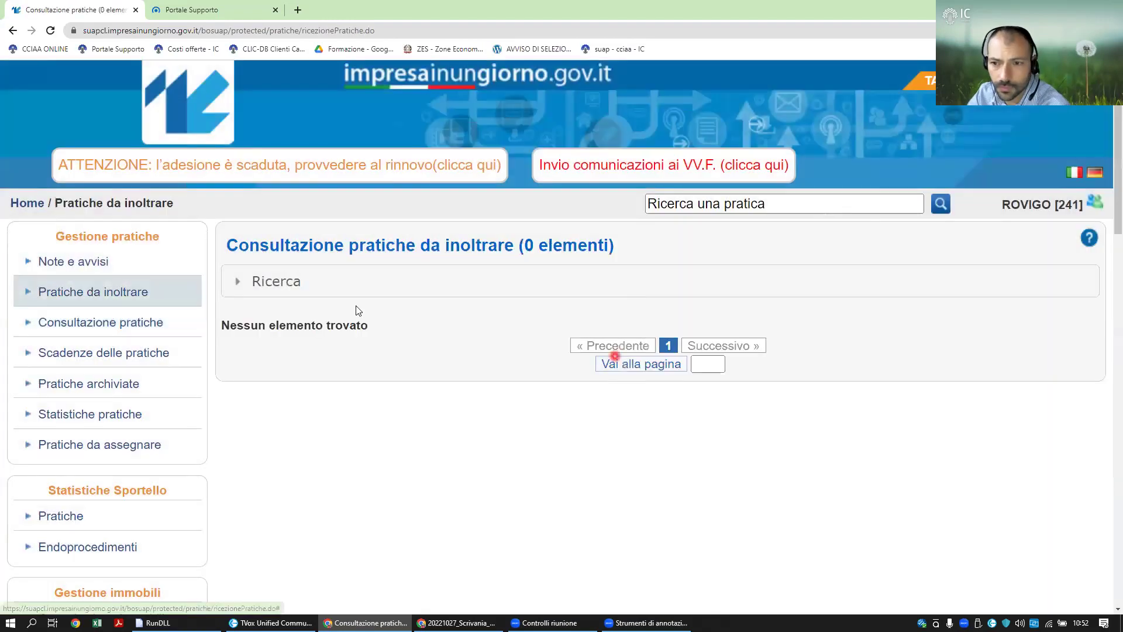
left_click(272, 286)
left_click(546, 358)
scroll(628, 383, "down", 10)
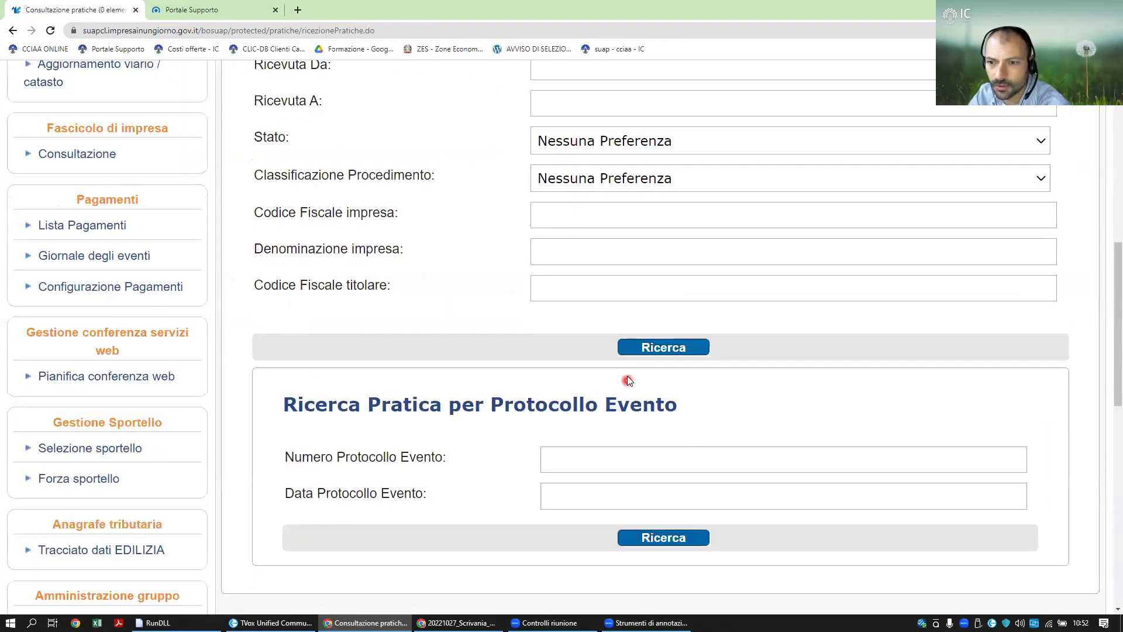
left_click(690, 348)
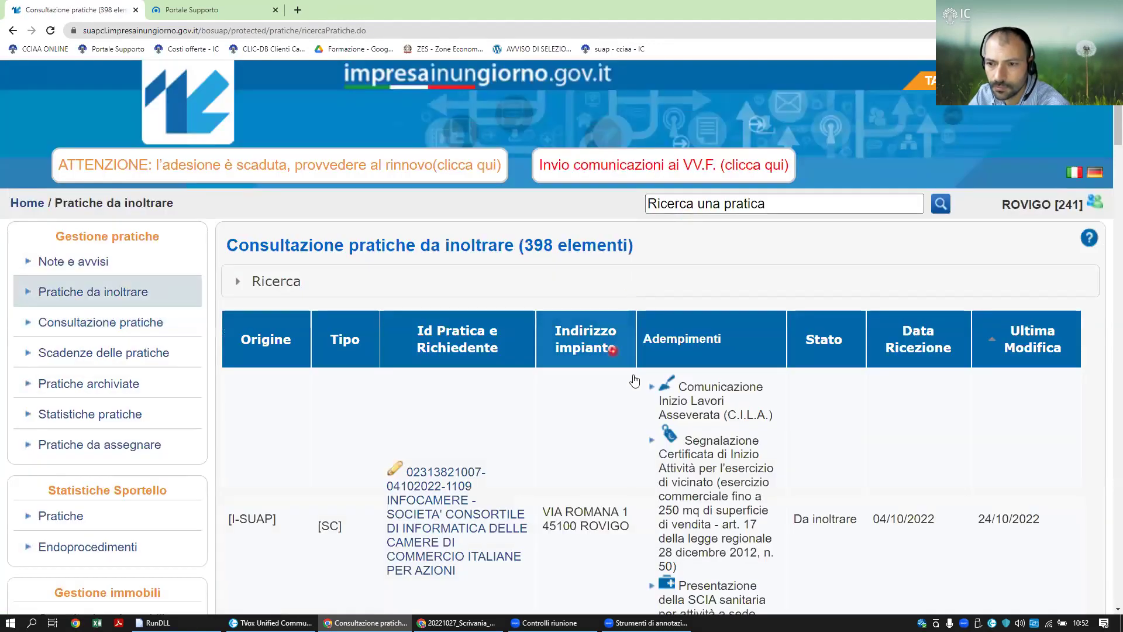
scroll(634, 383, "down", 6)
scroll(634, 383, "down", 5)
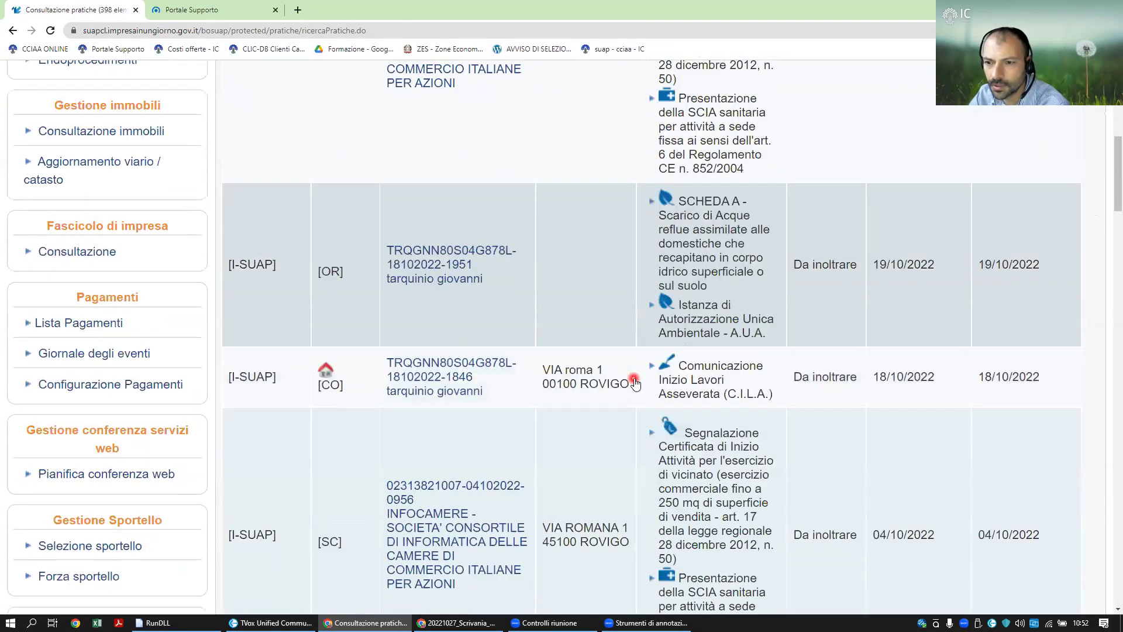
left_click(712, 286)
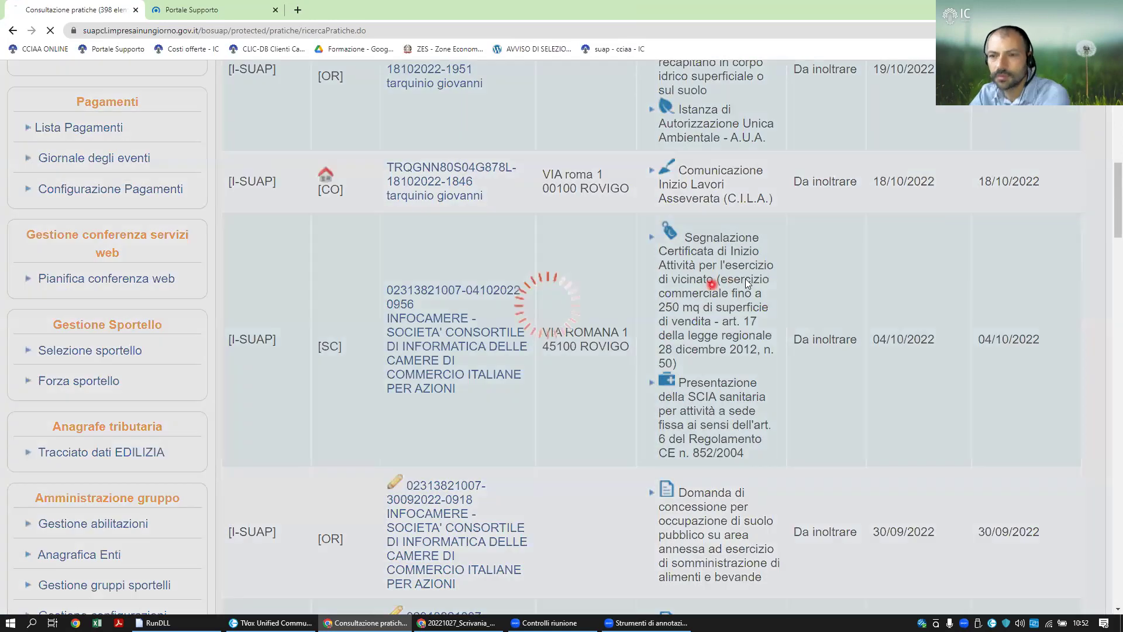
scroll(707, 352, "down", 15)
scroll(702, 336, "down", 18)
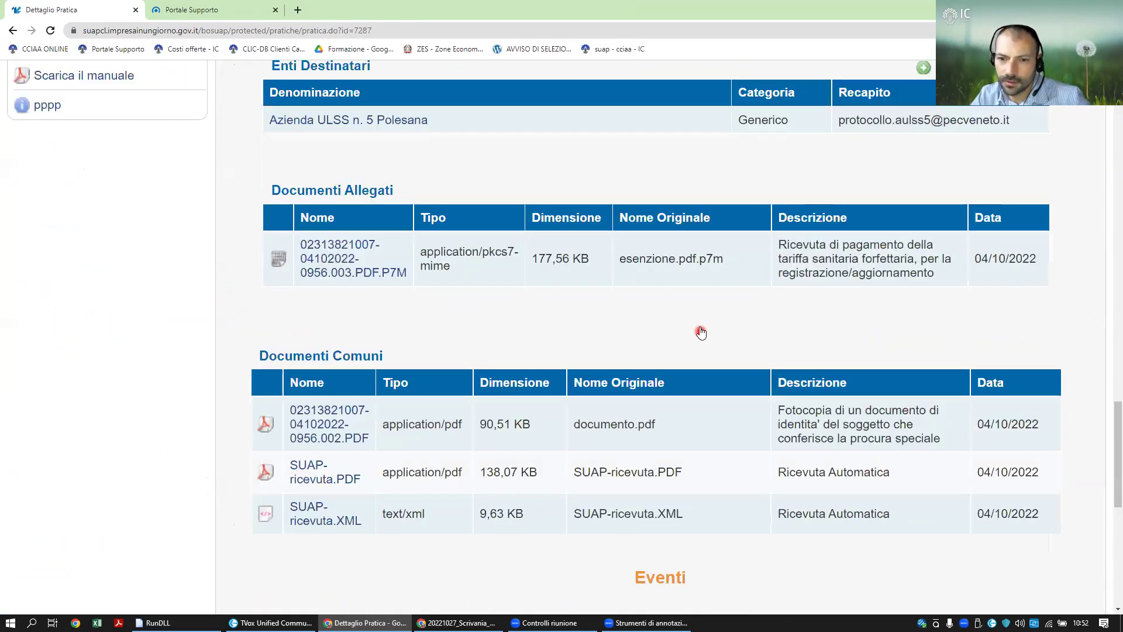
Create a new event of type Inoltro ad autorità competente for the SCIA alimentare pratica
left_click(1018, 228)
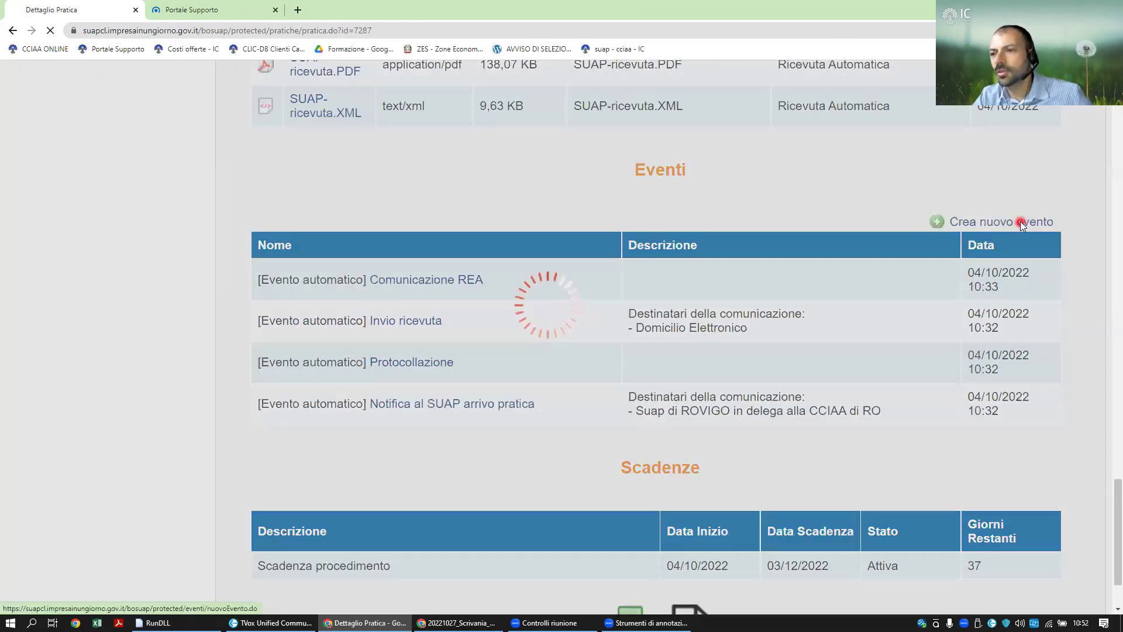
scroll(356, 377, "down", 5)
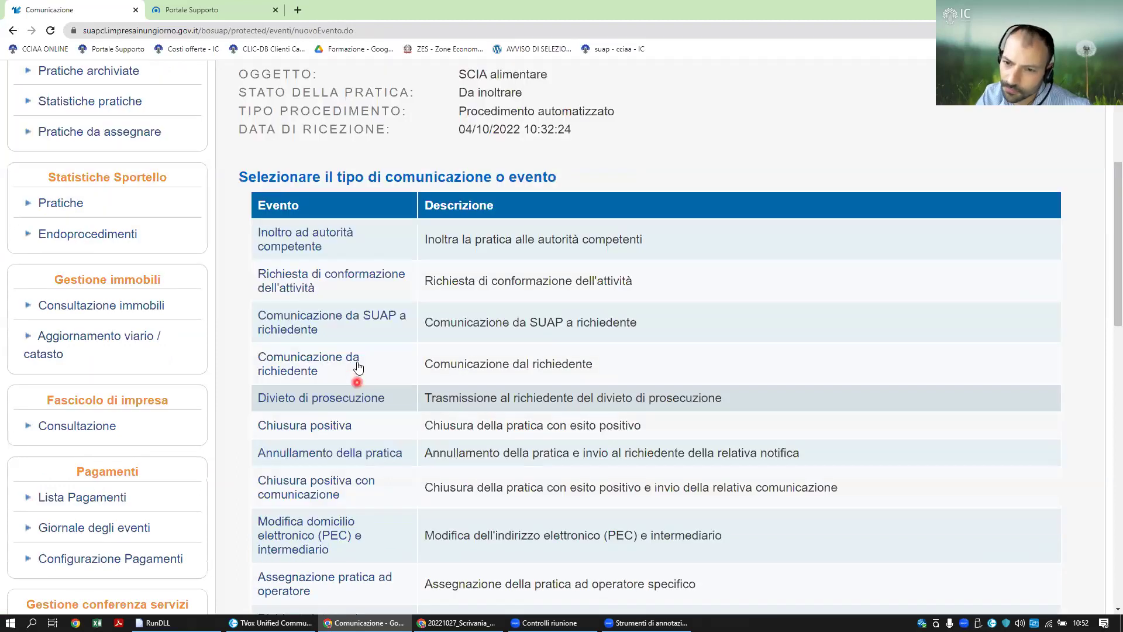
scroll(362, 363, "up", 2)
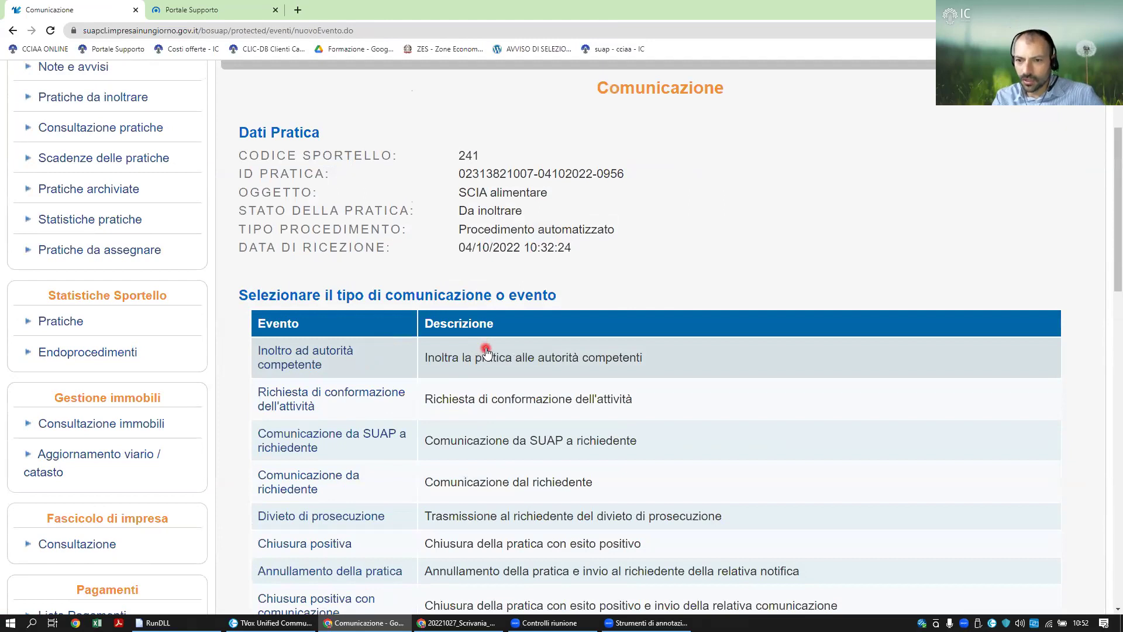
left_click(522, 356)
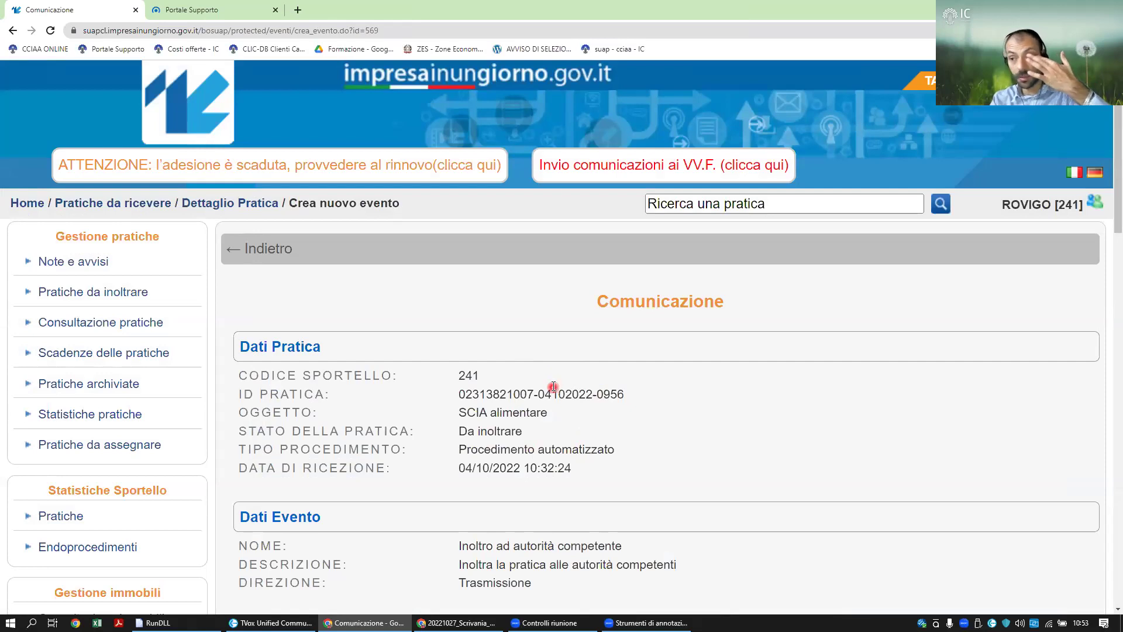
Set Evento pubblico to Si for the SCIA alimentare forwarding event
scroll(554, 407, "down", 3)
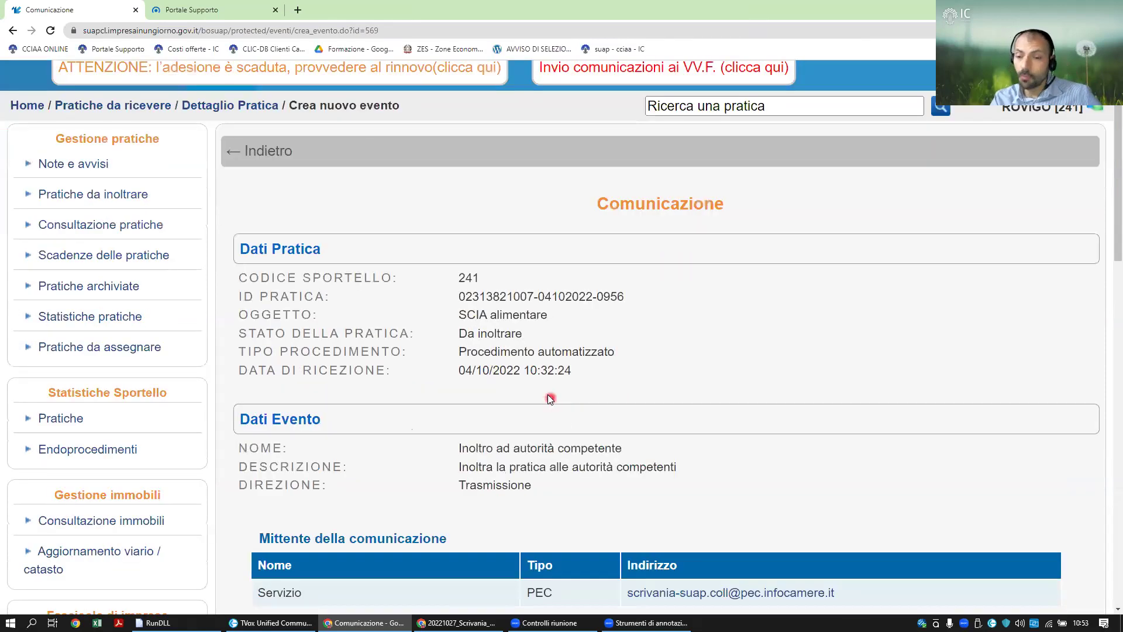
scroll(542, 397, "down", 3)
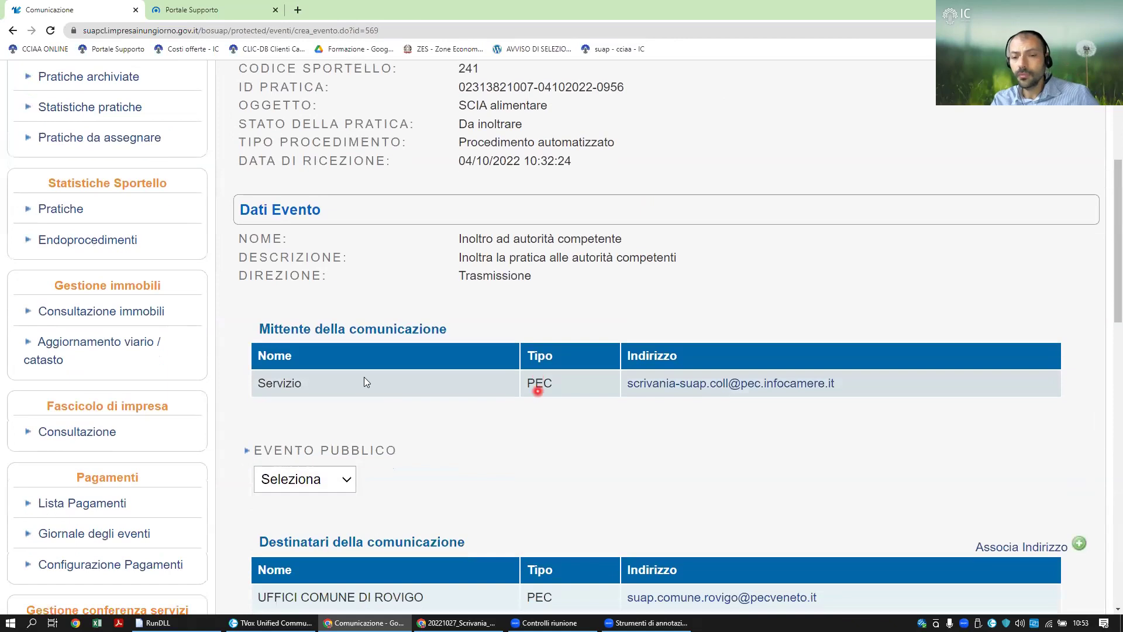
left_click(327, 402)
left_click(316, 429)
Review the sender, the recipients and the attached documents prefilled in the SCIA alimentare forwarding event
scroll(573, 368, "down", 6)
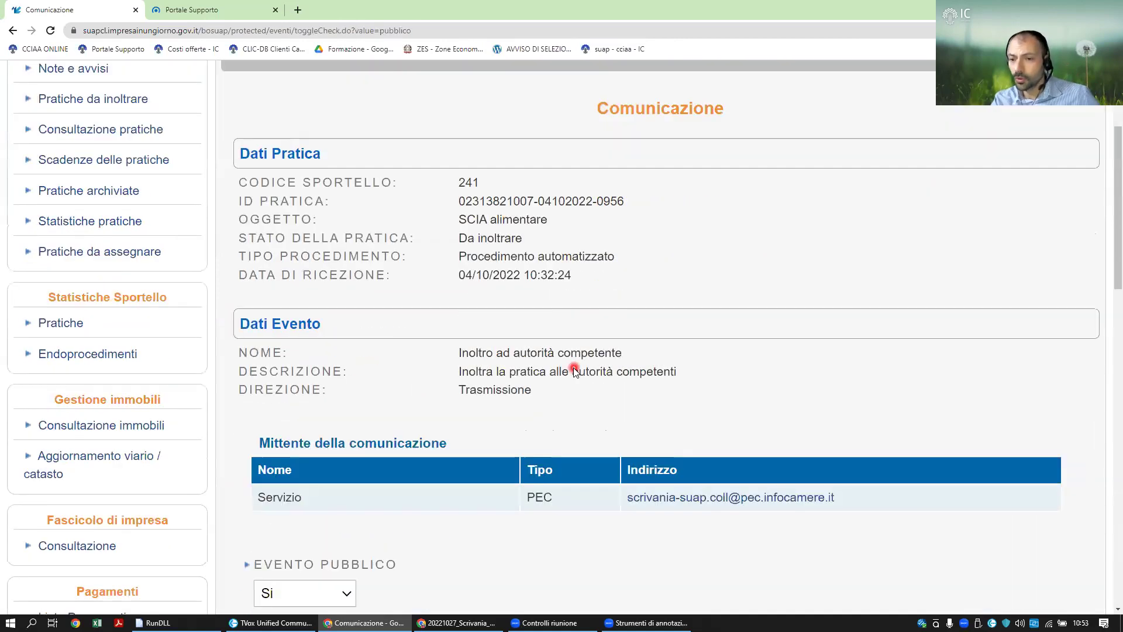
scroll(577, 383, "down", 2)
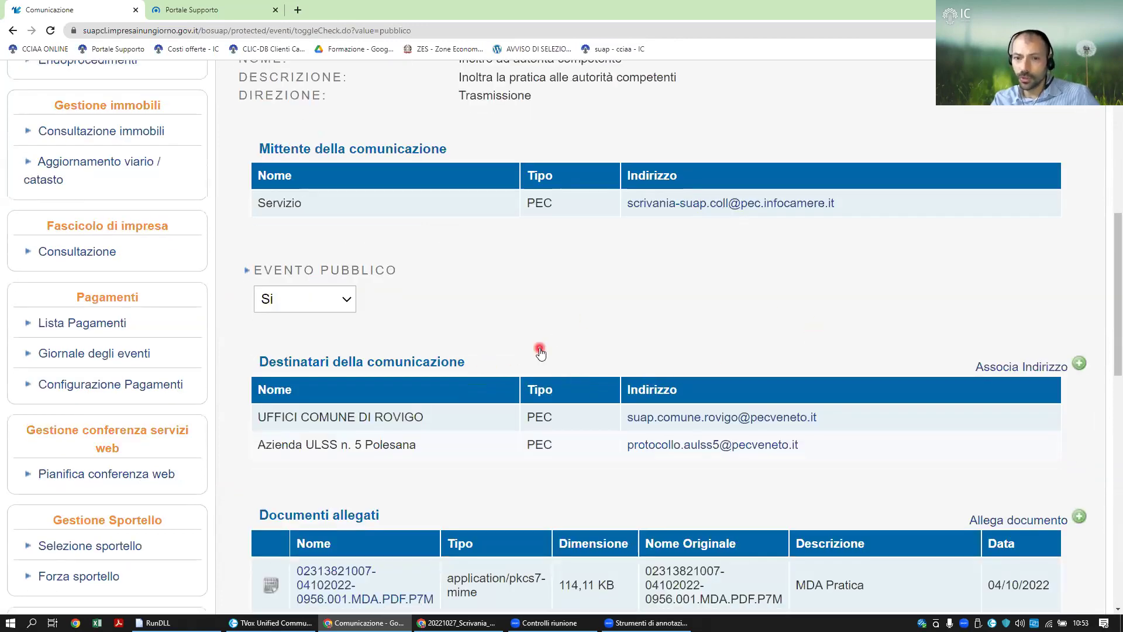
scroll(539, 351, "down", 2)
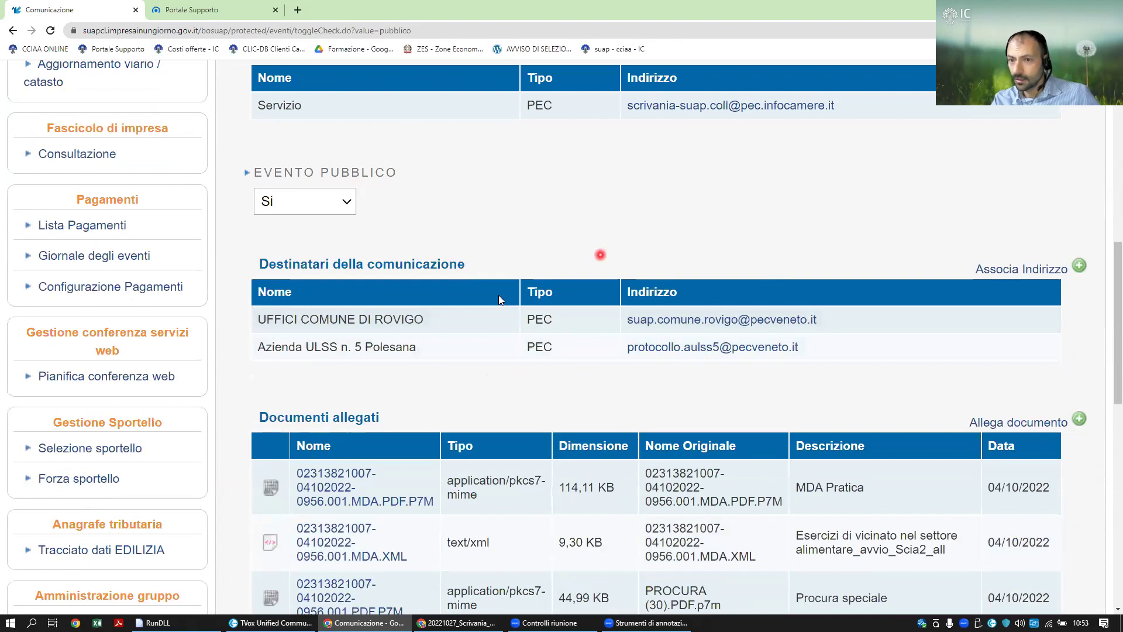
scroll(503, 381, "down", 1)
scroll(503, 377, "down", 1)
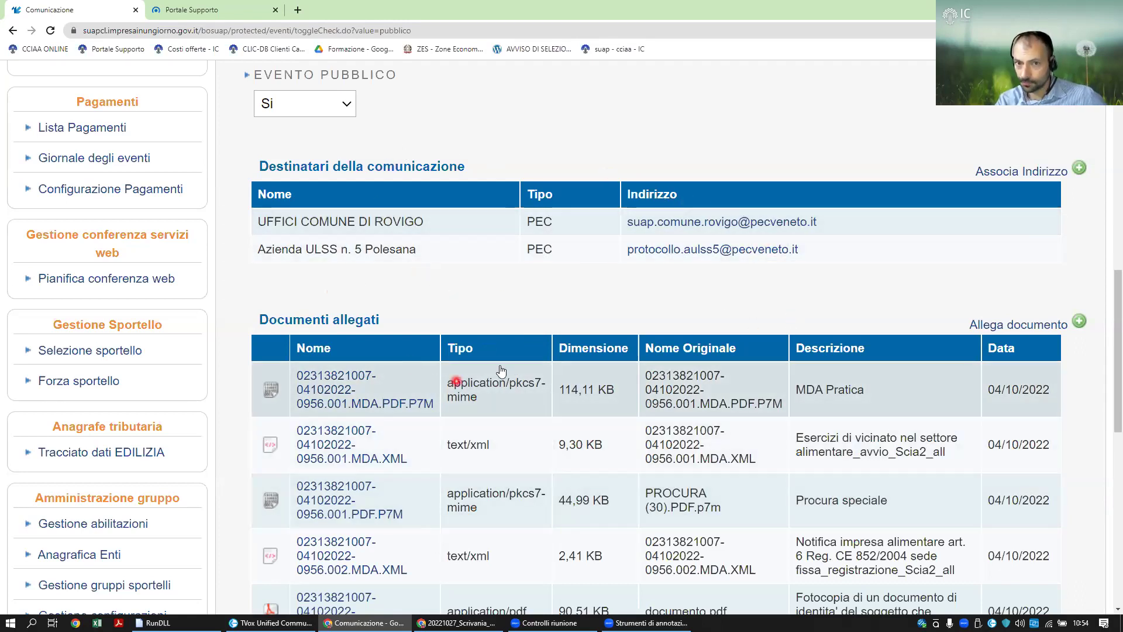
scroll(378, 390, "down", 7)
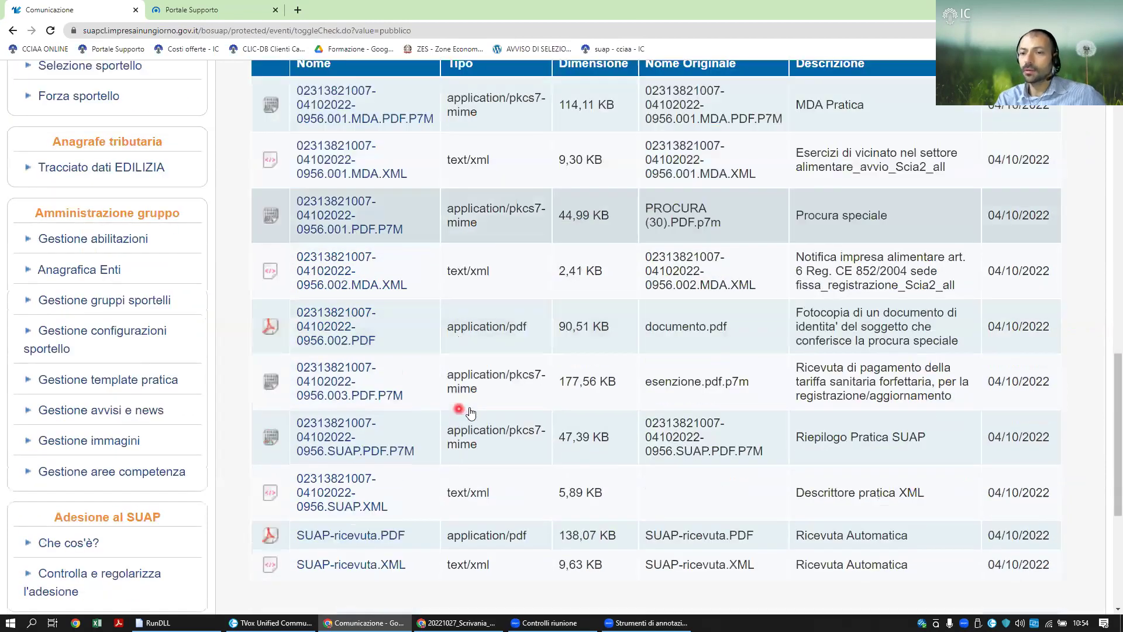
scroll(472, 410, "down", 2)
scroll(474, 374, "up", 11)
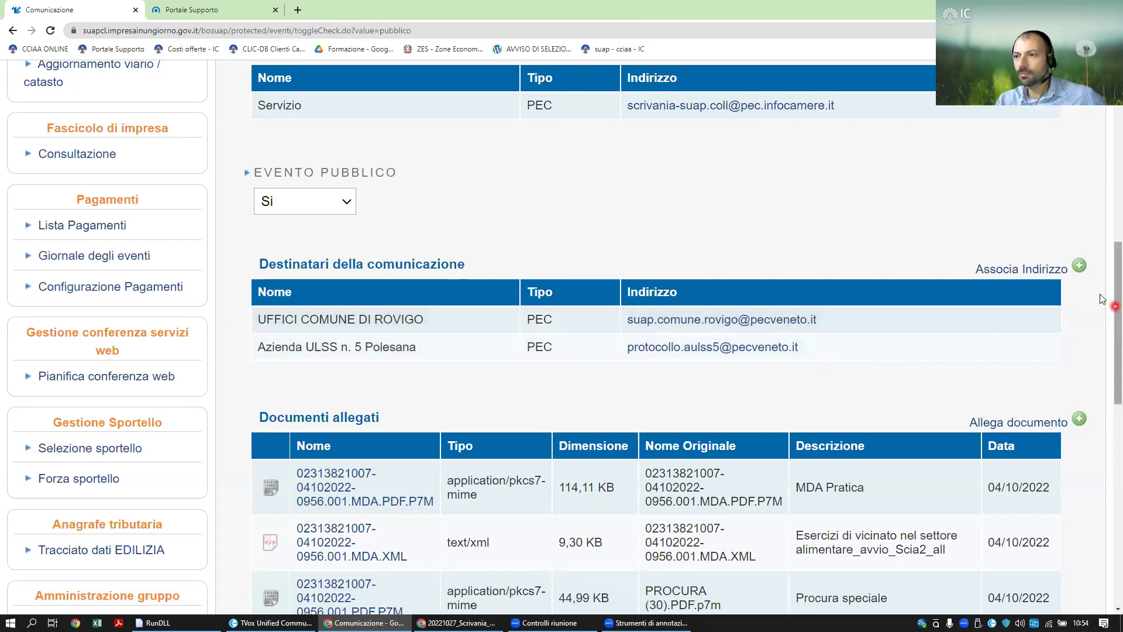
Open the address selection for adding a recipient to the event and look through the list of available Enti
left_click(1044, 270)
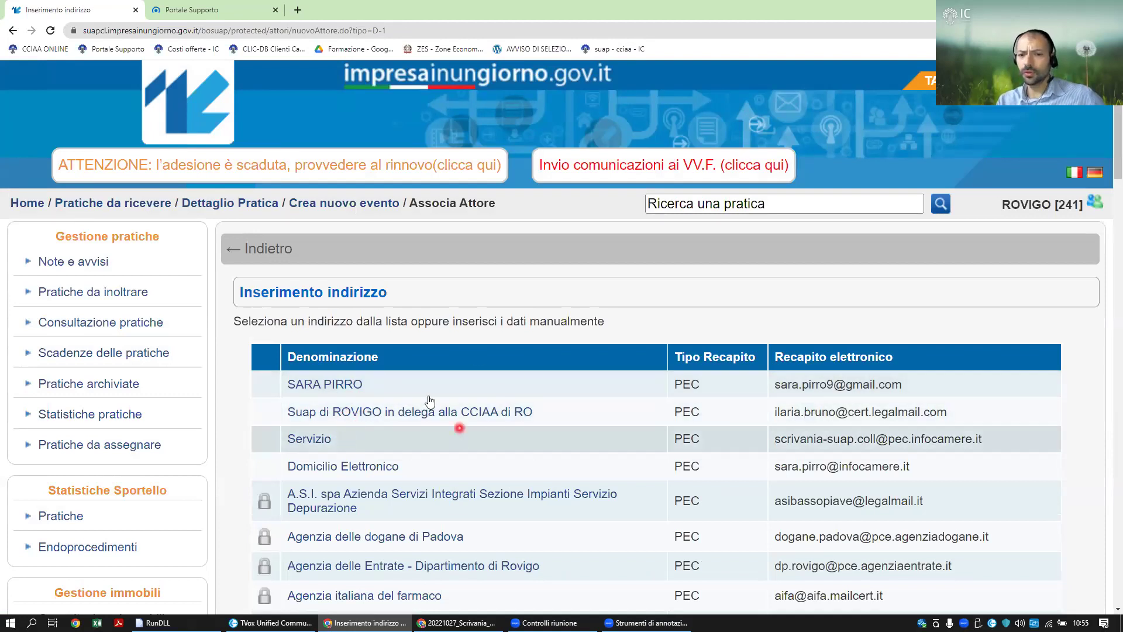
scroll(419, 446, "down", 2)
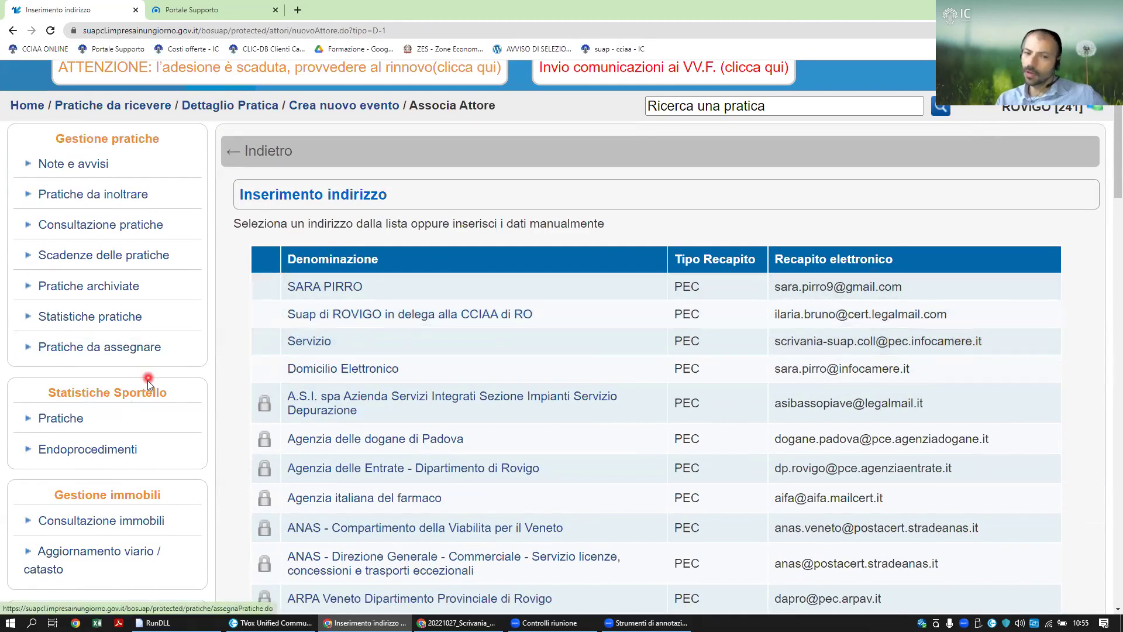
scroll(488, 371, "down", 2)
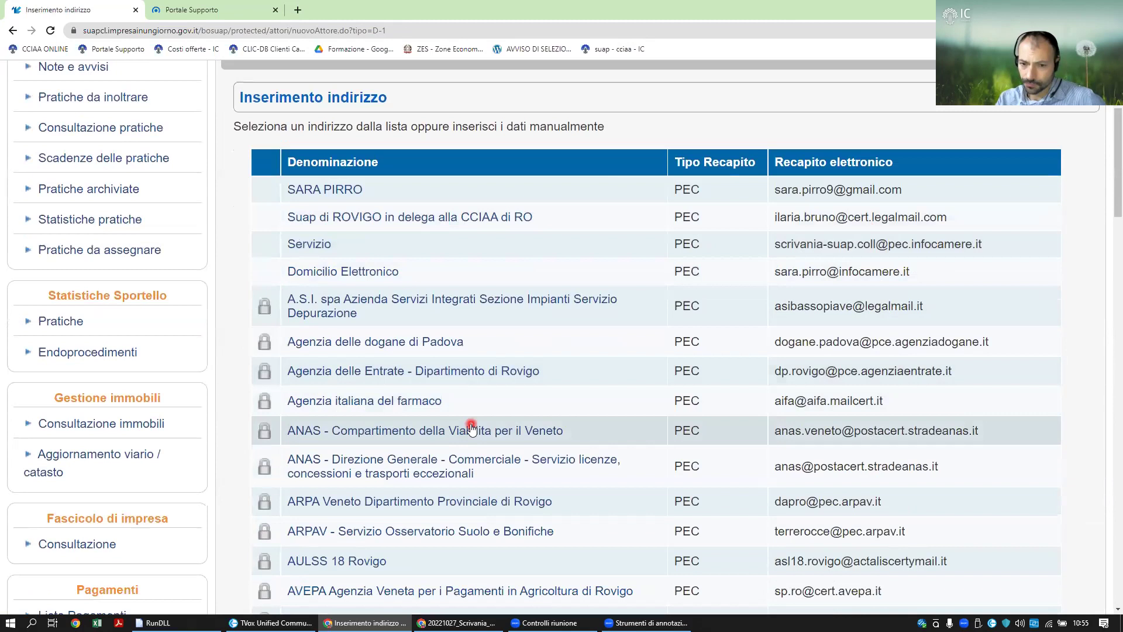
scroll(470, 438, "down", 2)
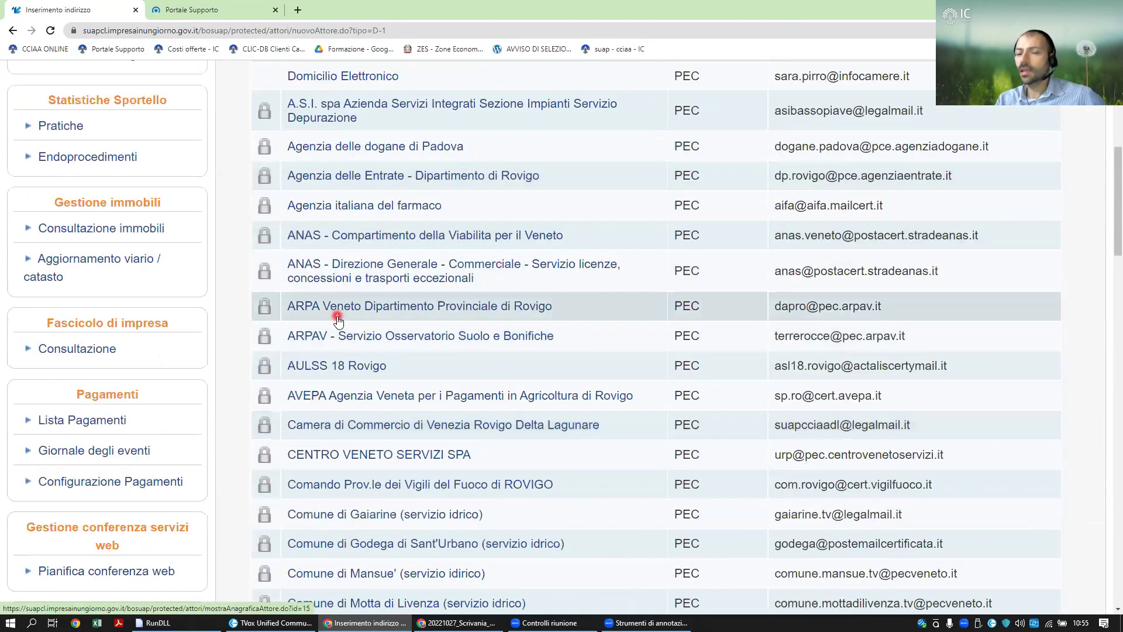
scroll(342, 335, "down", 3)
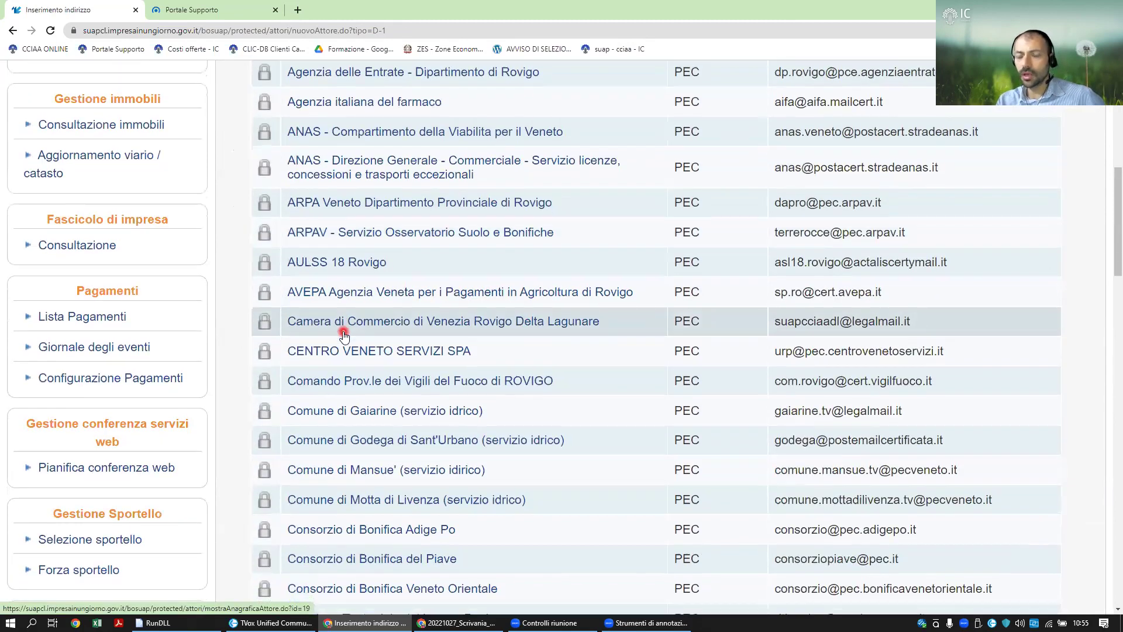
scroll(343, 334, "down", 10)
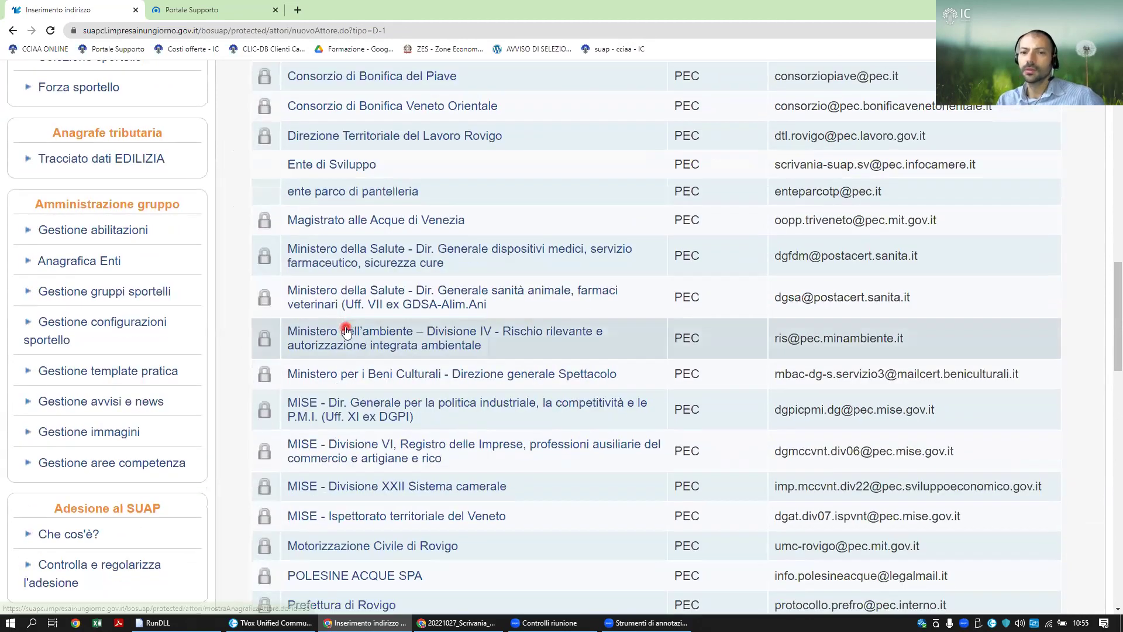
scroll(347, 331, "down", 10)
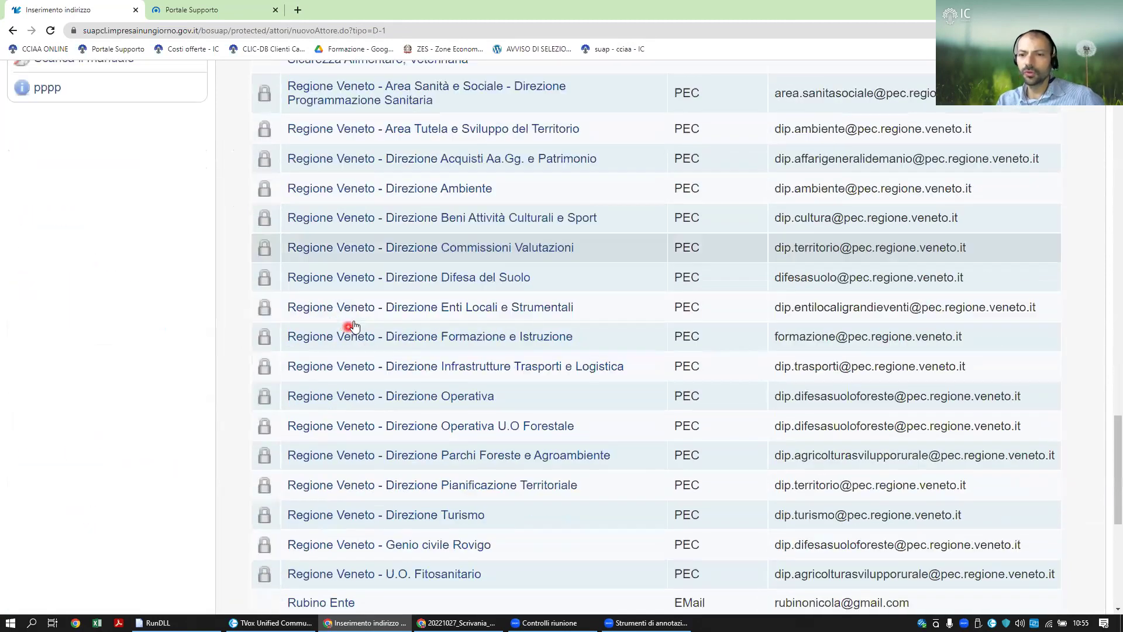
scroll(357, 324, "down", 5)
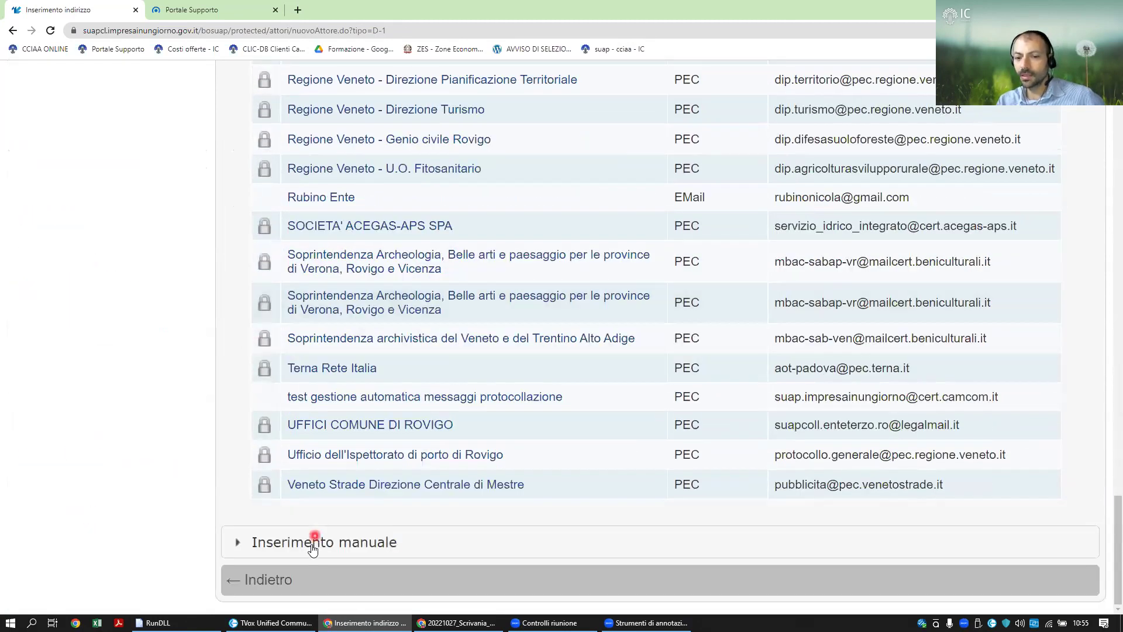
Open the Inserimento manuale form and examine its Denominazione, Recapito elettronico and Tipo Recapito fields
left_click(610, 542)
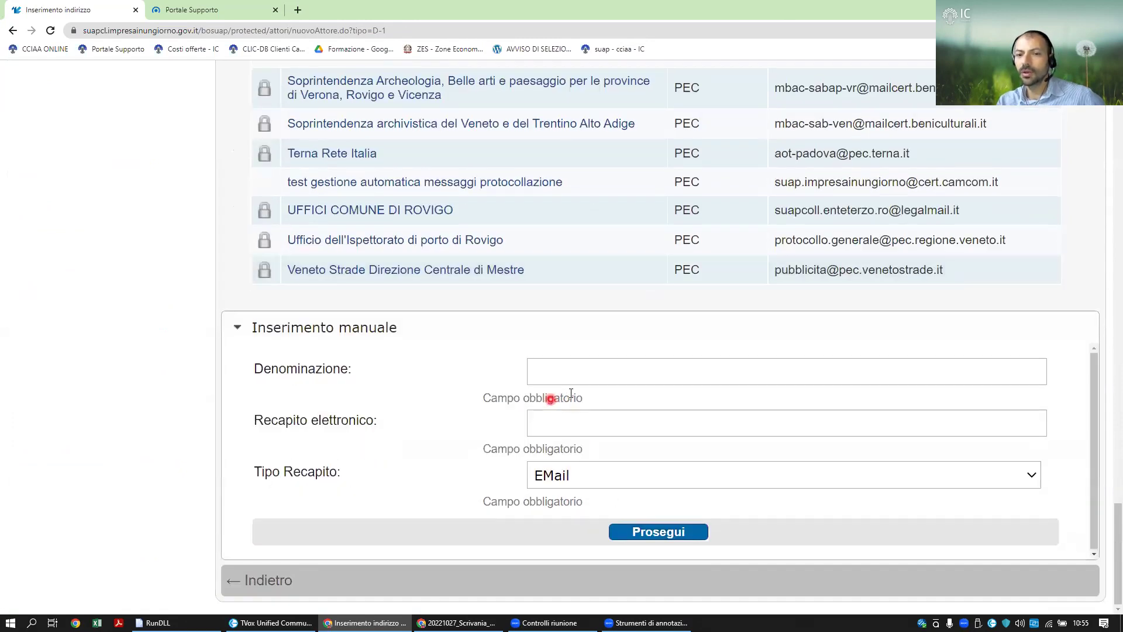
left_click(600, 372)
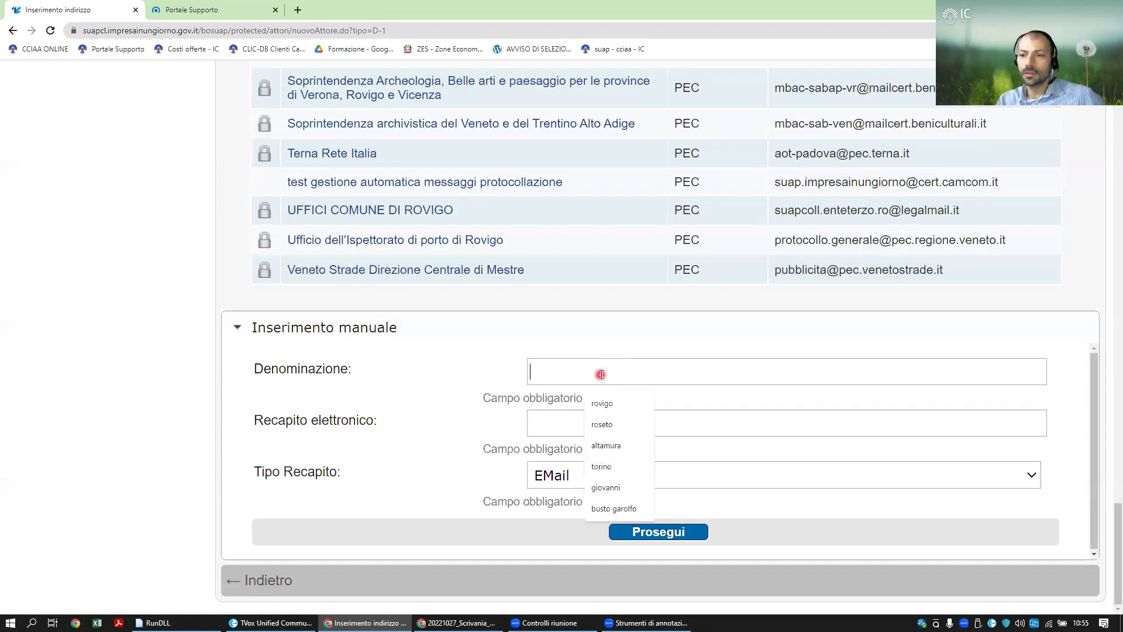
left_click(533, 426)
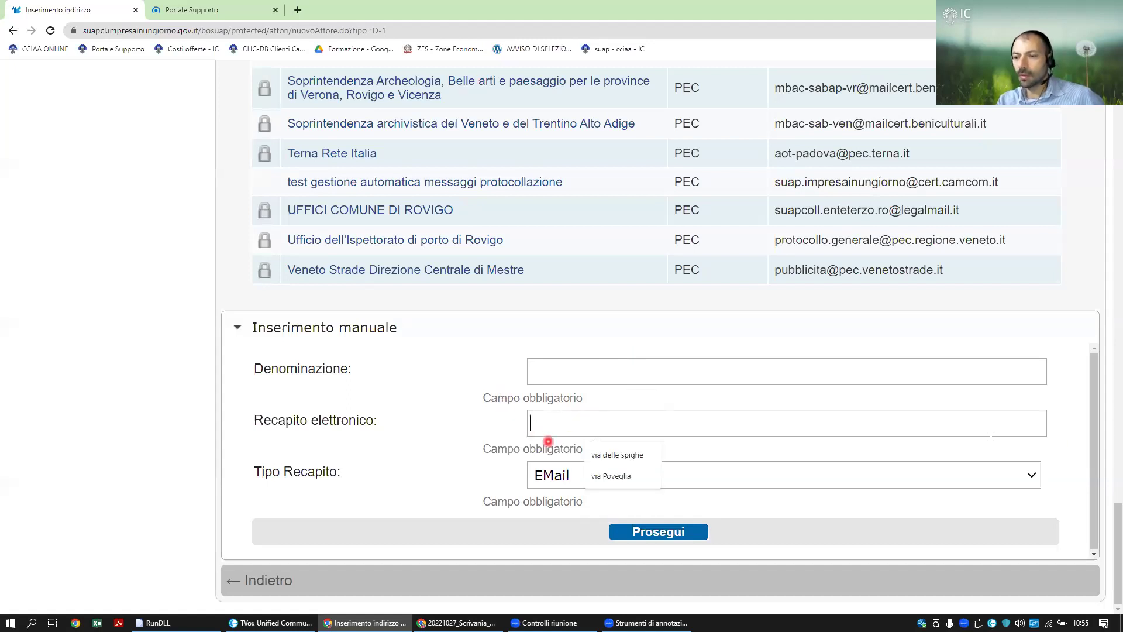
left_click(1031, 483)
left_click(1030, 483)
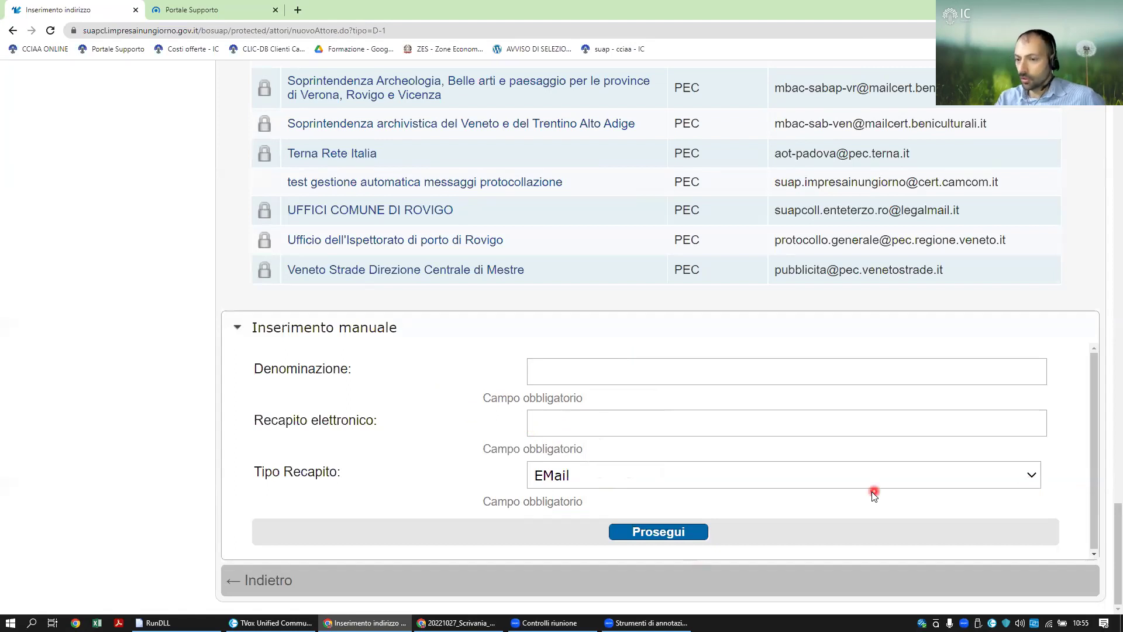
Return to the forwarding event without adding an address and check its Destinatari della comunicazione again
scroll(778, 466, "up", 15)
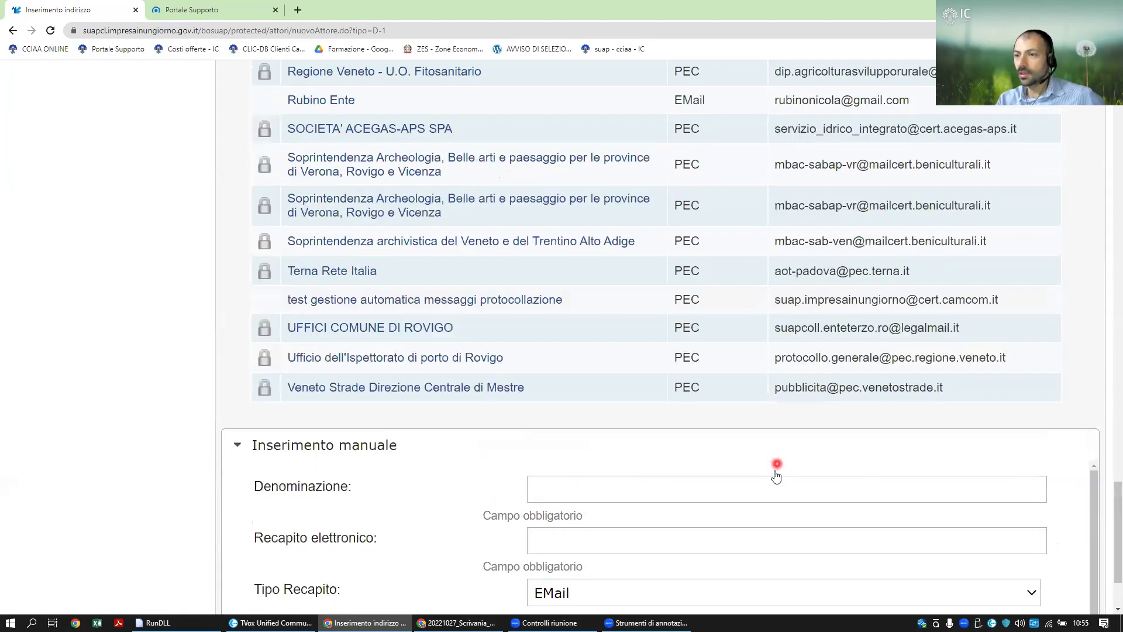
scroll(791, 472, "up", 10)
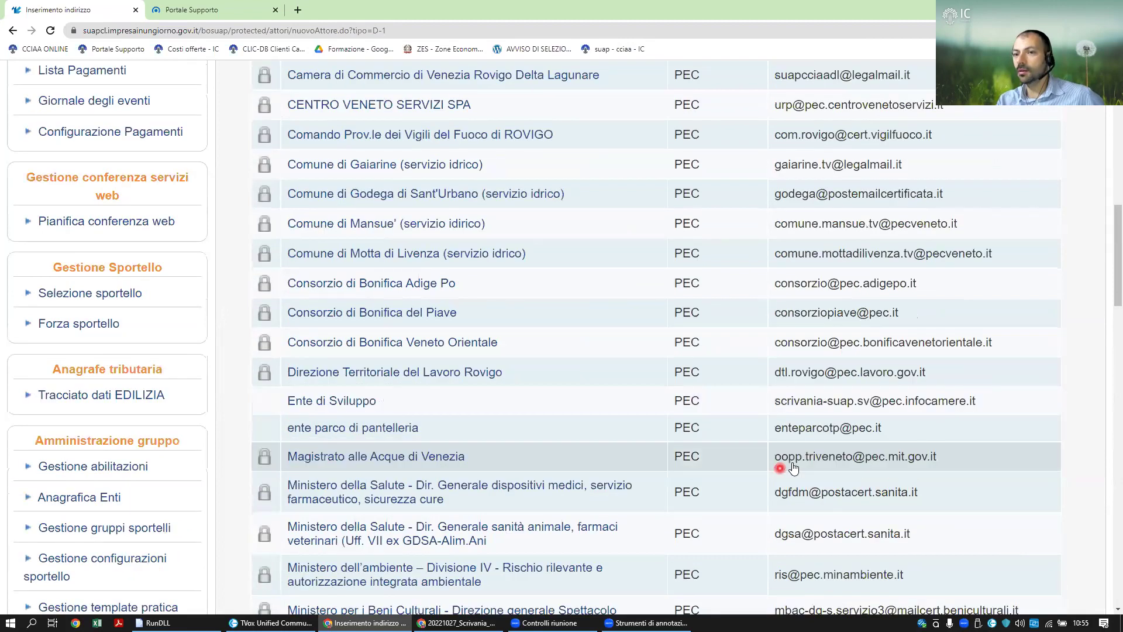
left_click(251, 248)
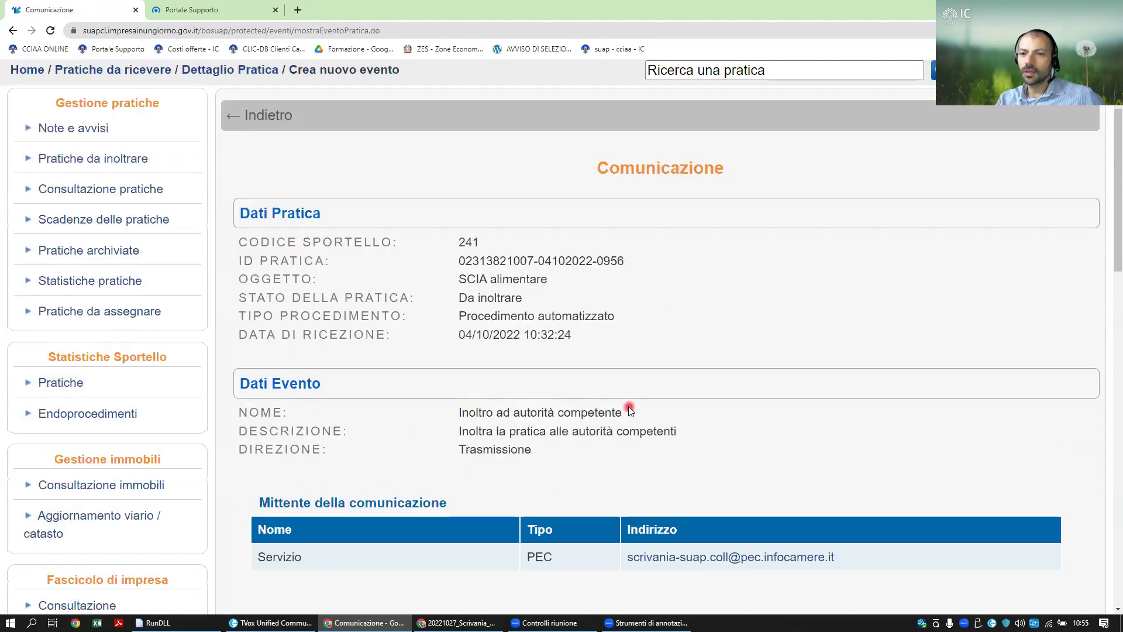
left_click(630, 403)
scroll(632, 404, "down", 6)
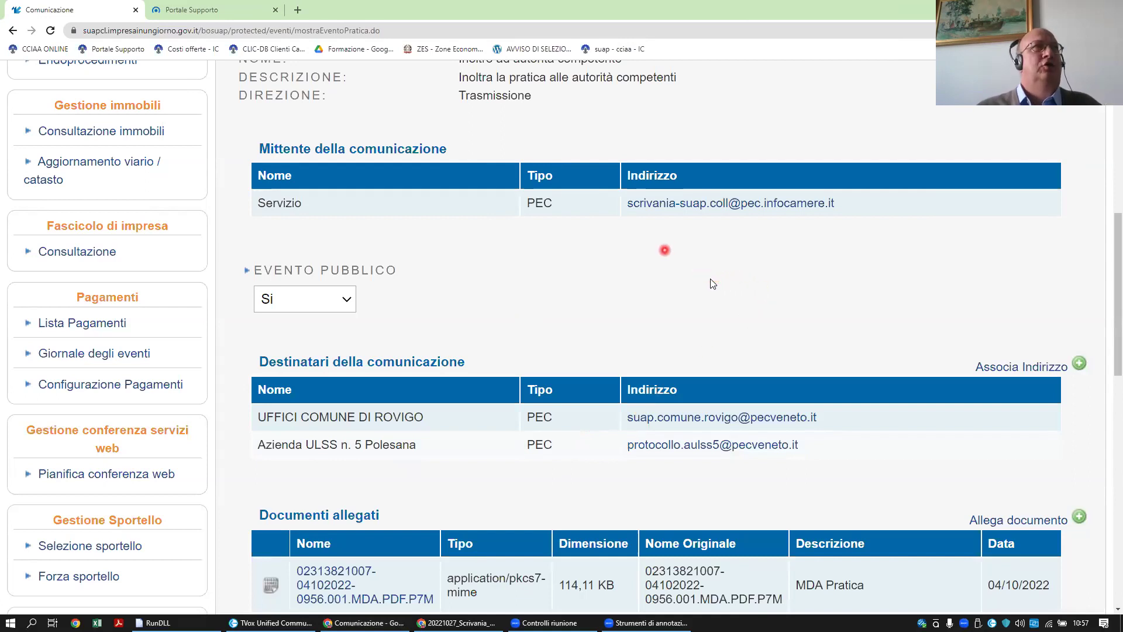
Open the Rovigo front office from coll.impresainungiorno.gov.it/web/guest/suap-collaudo in a new browser tab and launch the compilation of a pratica
left_click(297, 12)
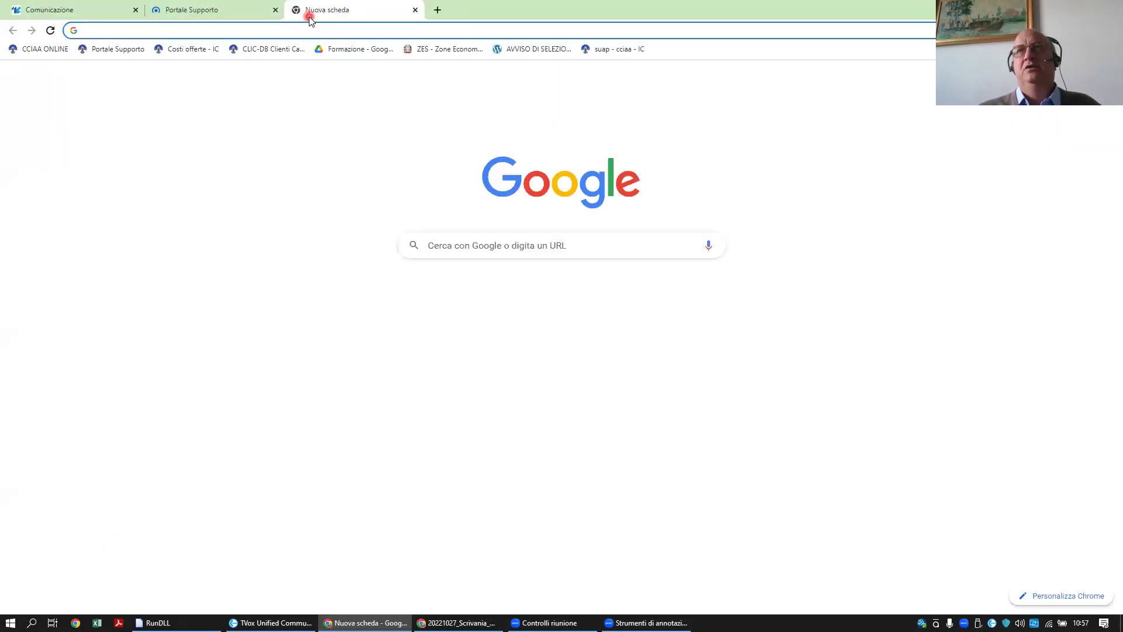
type("coll.impresainungiorno.gov.it/web/guest/suap-collaudo")
key("Return")
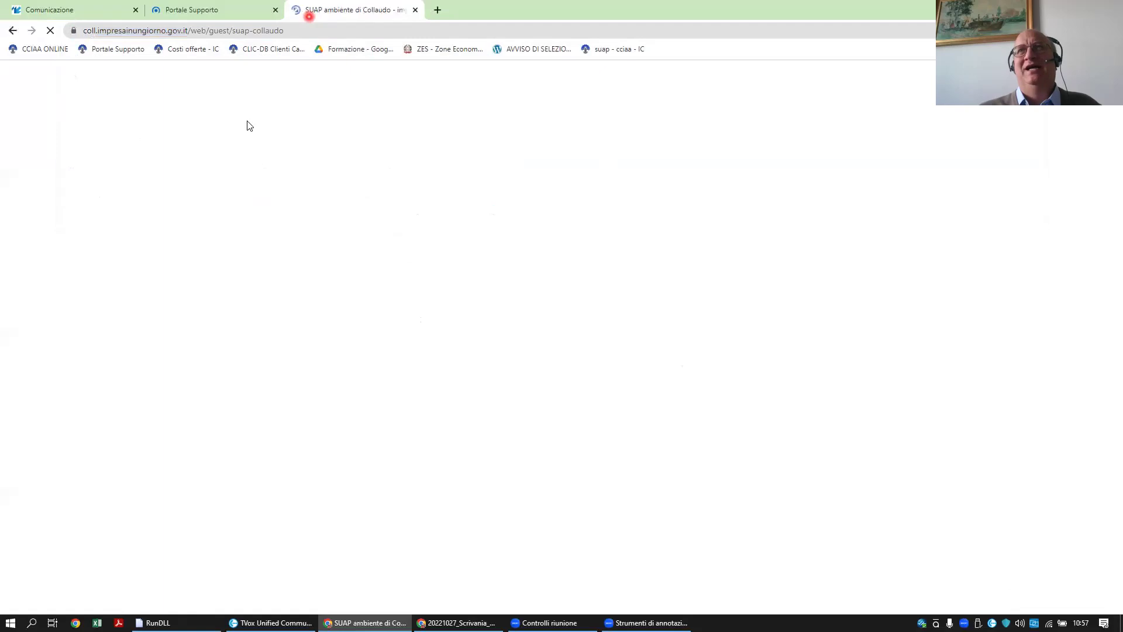
scroll(344, 478, "down", 5)
key("ctrl+f")
type("rovi")
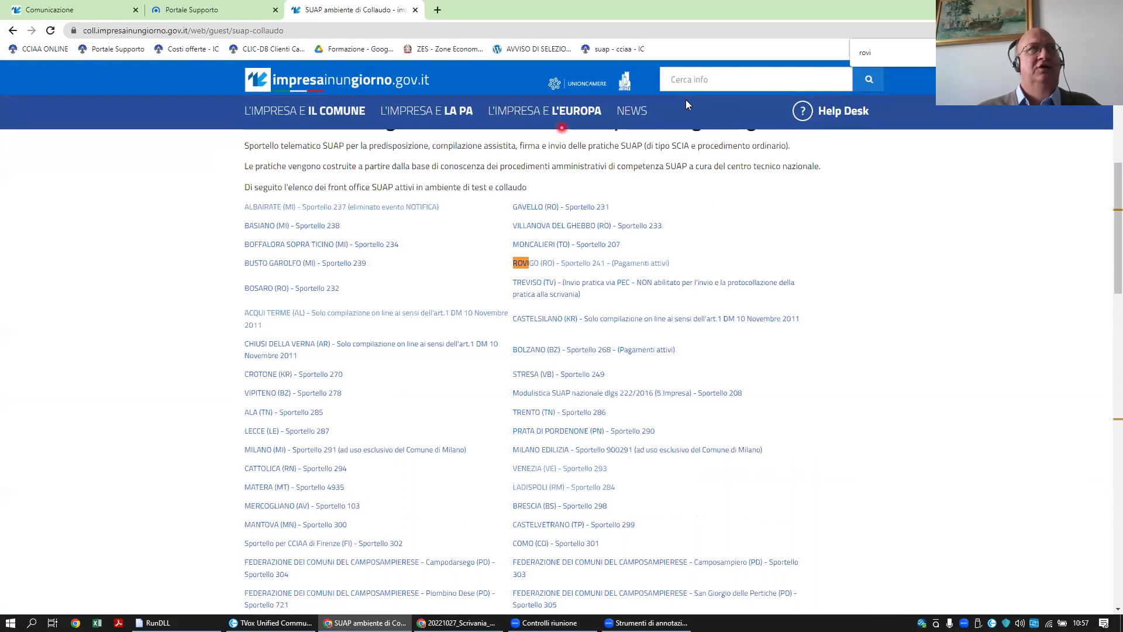
left_click(602, 264)
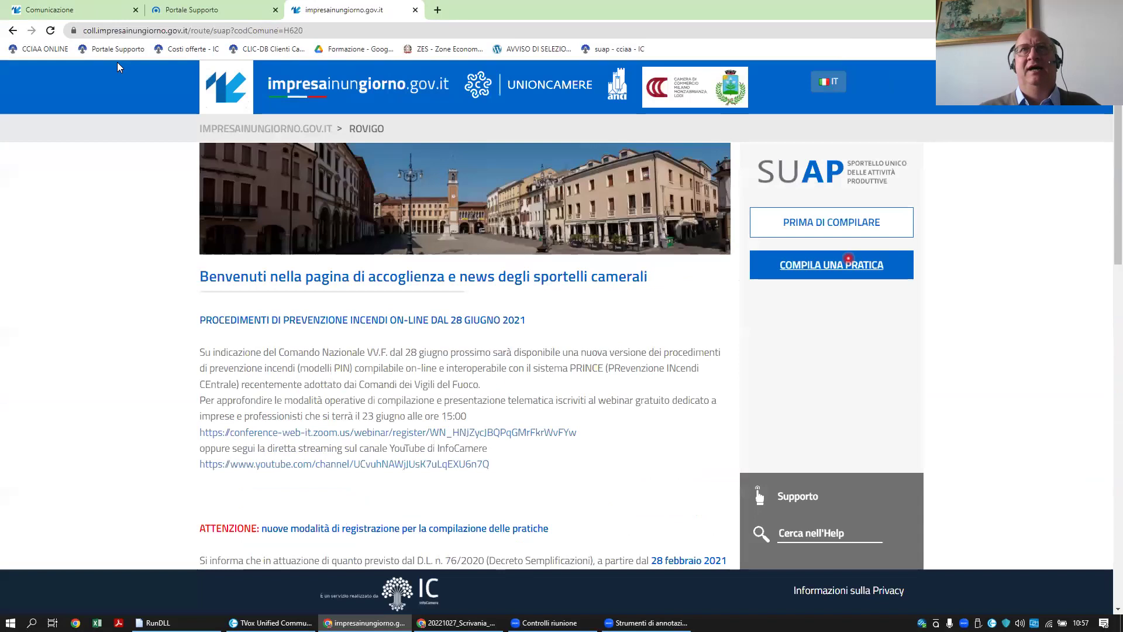
left_click(848, 262)
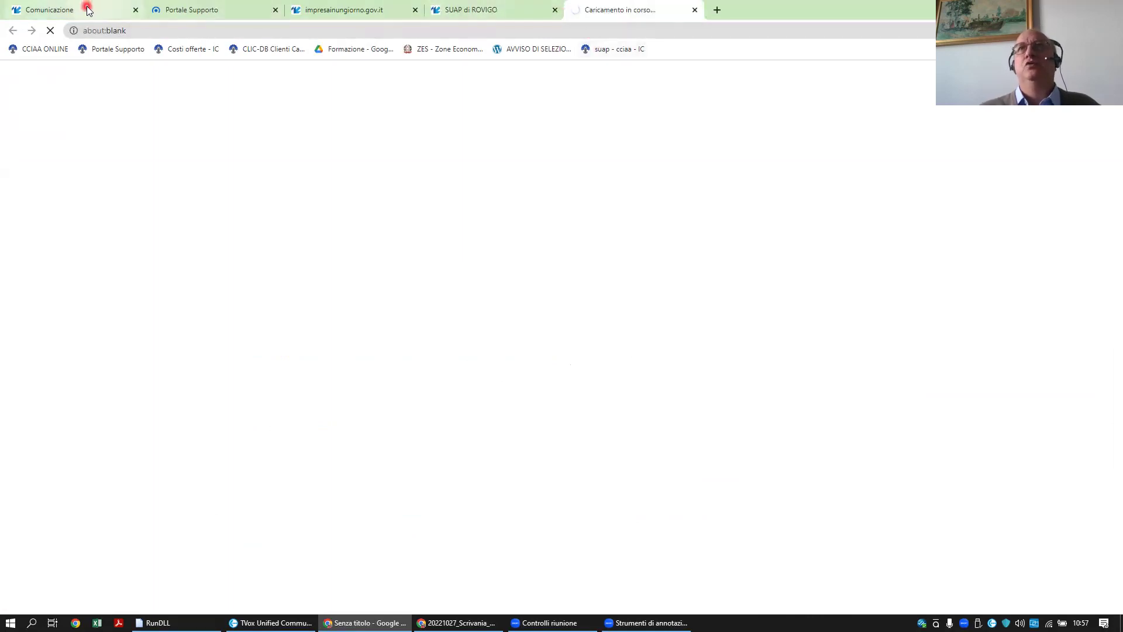
Return to the SCIA alimentare forwarding event and review its list of attached documents
mouse_move(87, 11)
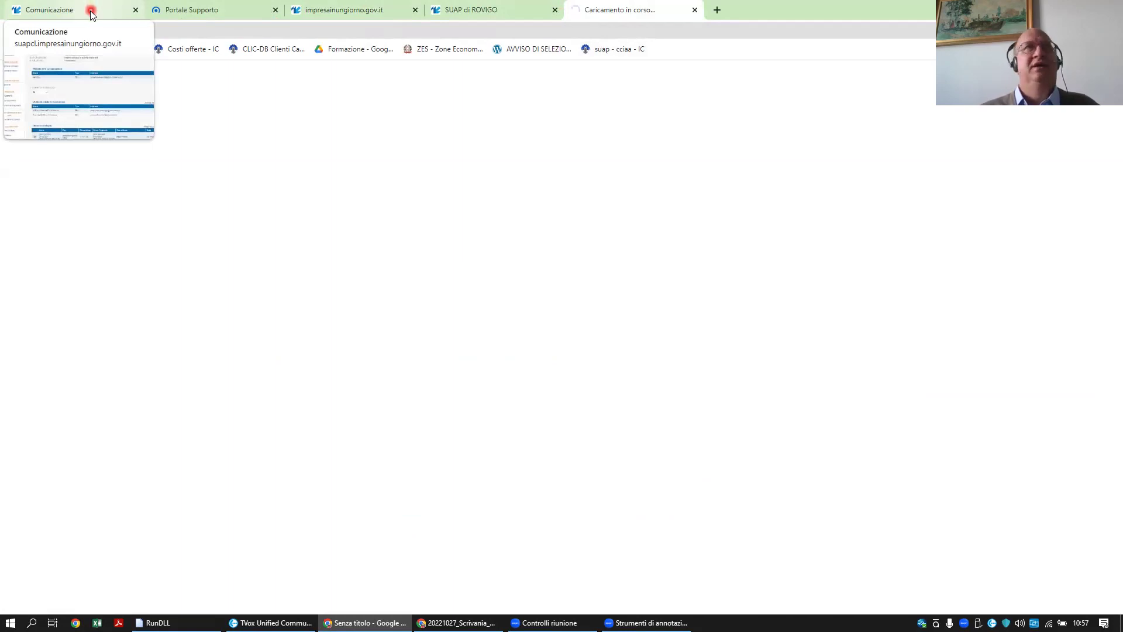
left_click(91, 12)
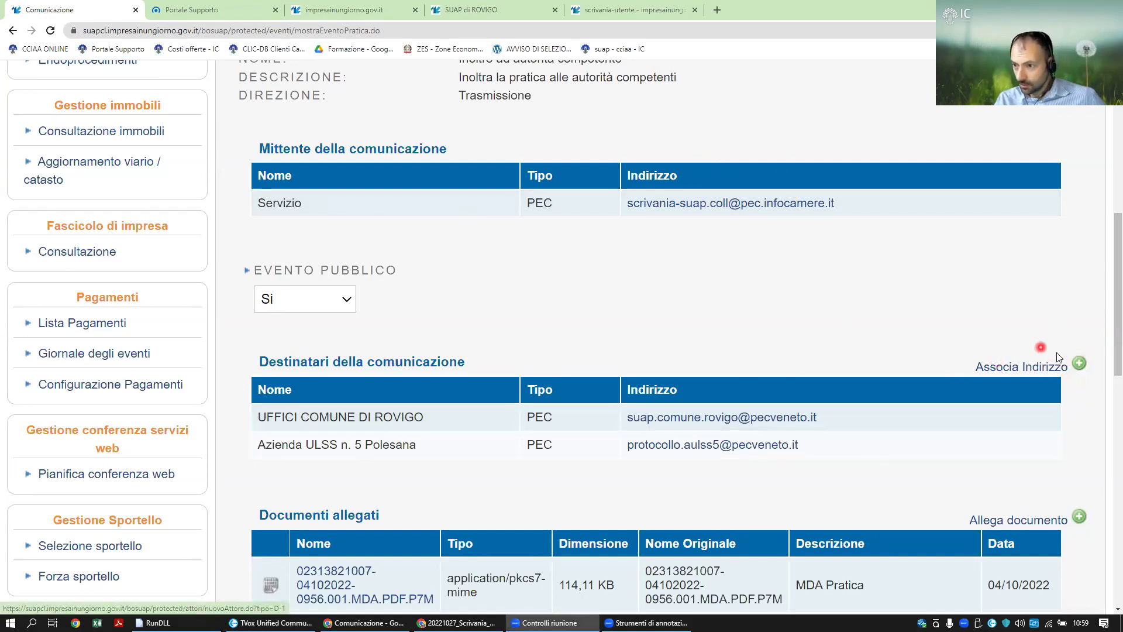
scroll(674, 402, "down", 5)
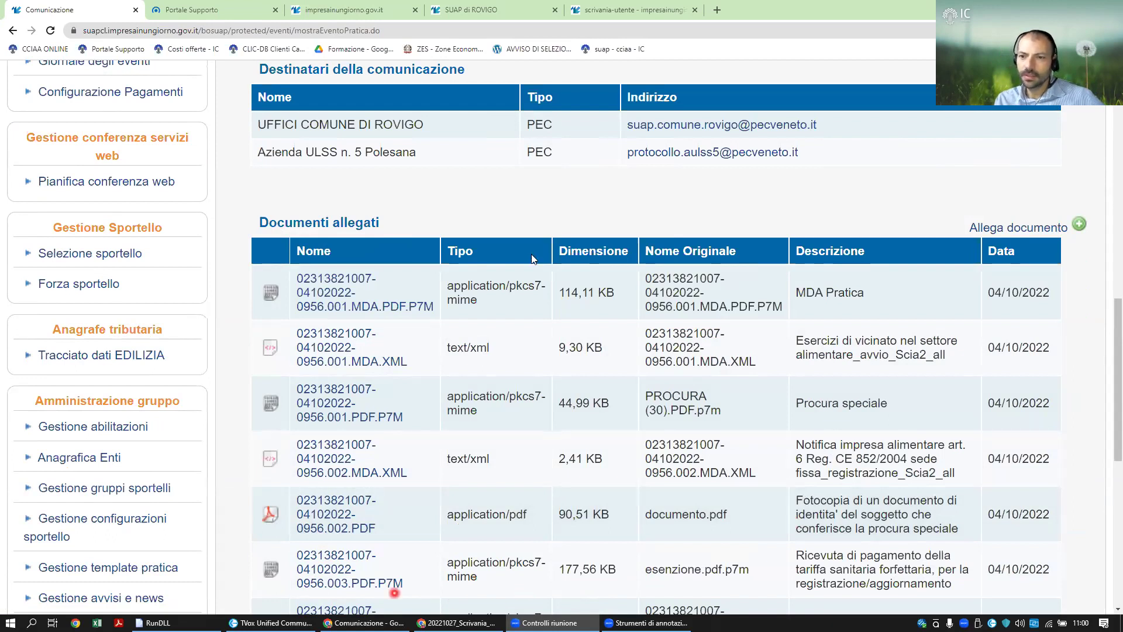
left_click(1045, 213)
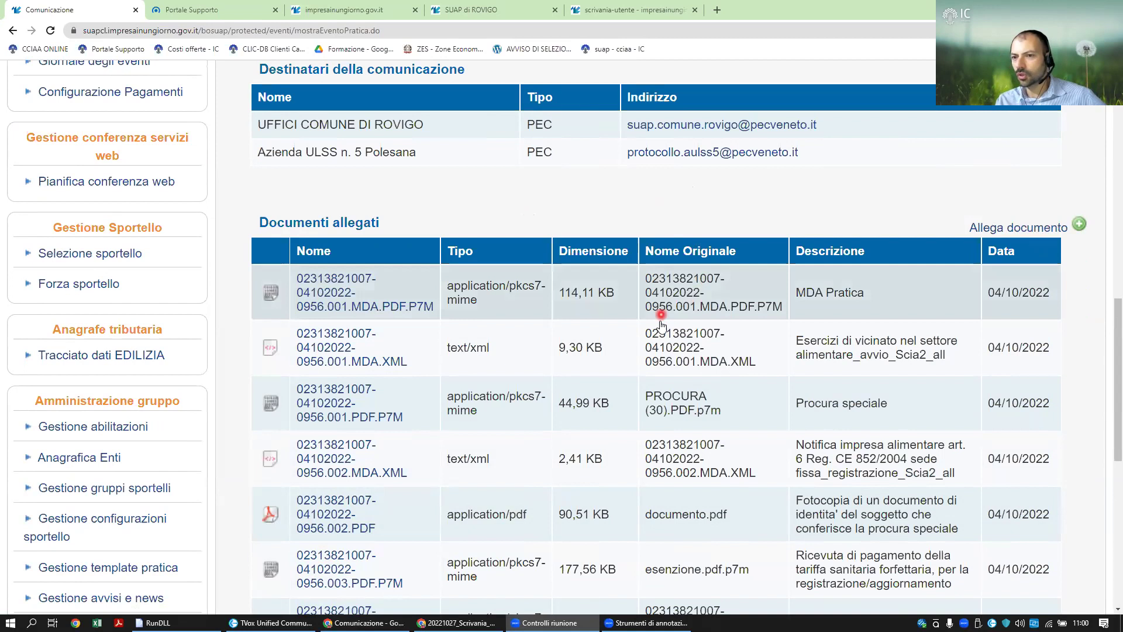
scroll(660, 321, "down", 5)
scroll(659, 322, "up", 3)
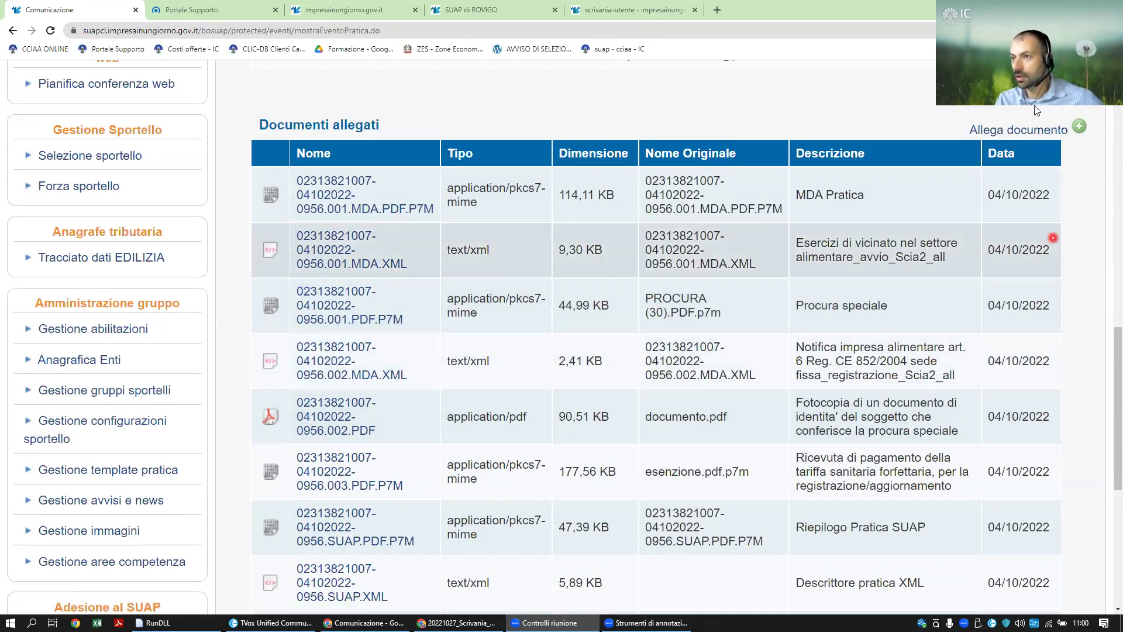
left_click(310, 233)
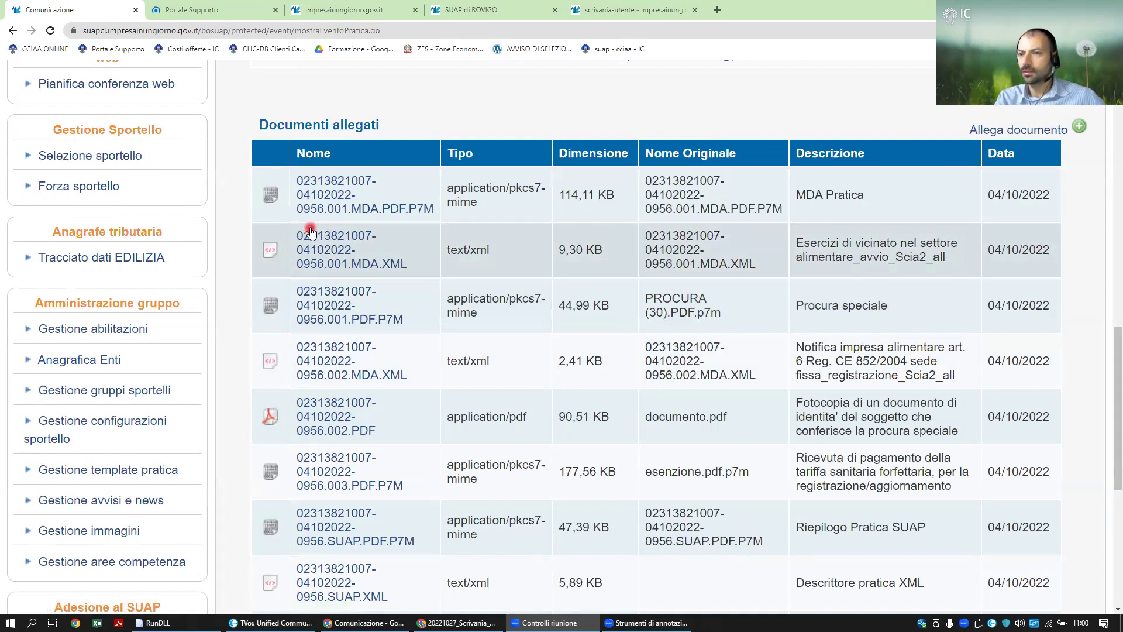
Open the form for attaching a new document to the communication, examine its upload fields and return to the event without attaching anything
left_click(1003, 129)
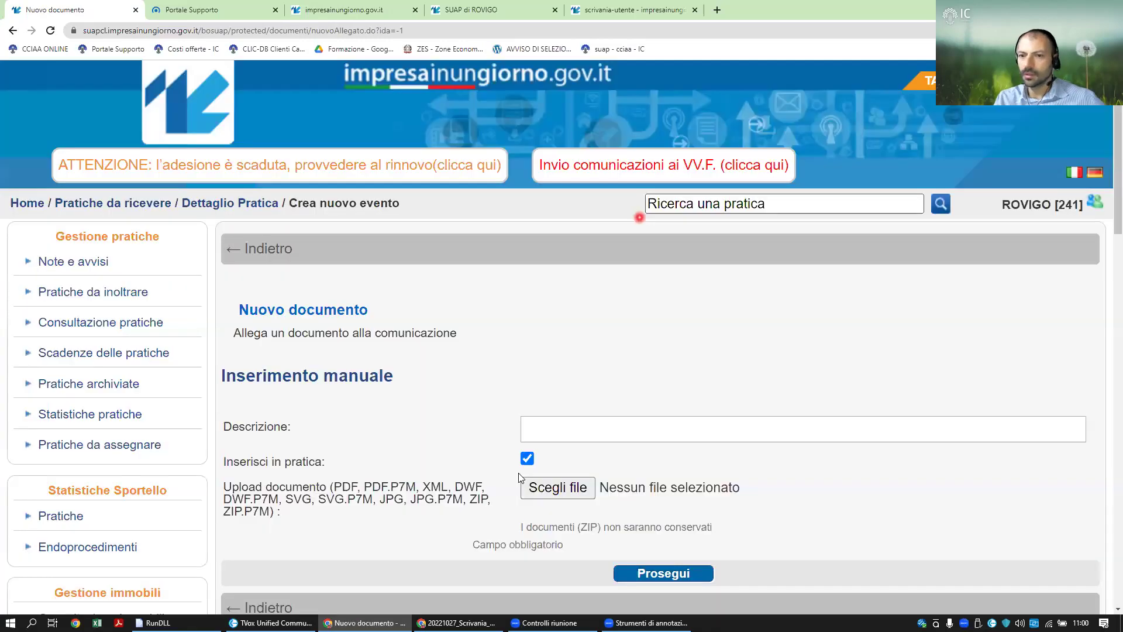
scroll(322, 316, "down", 2)
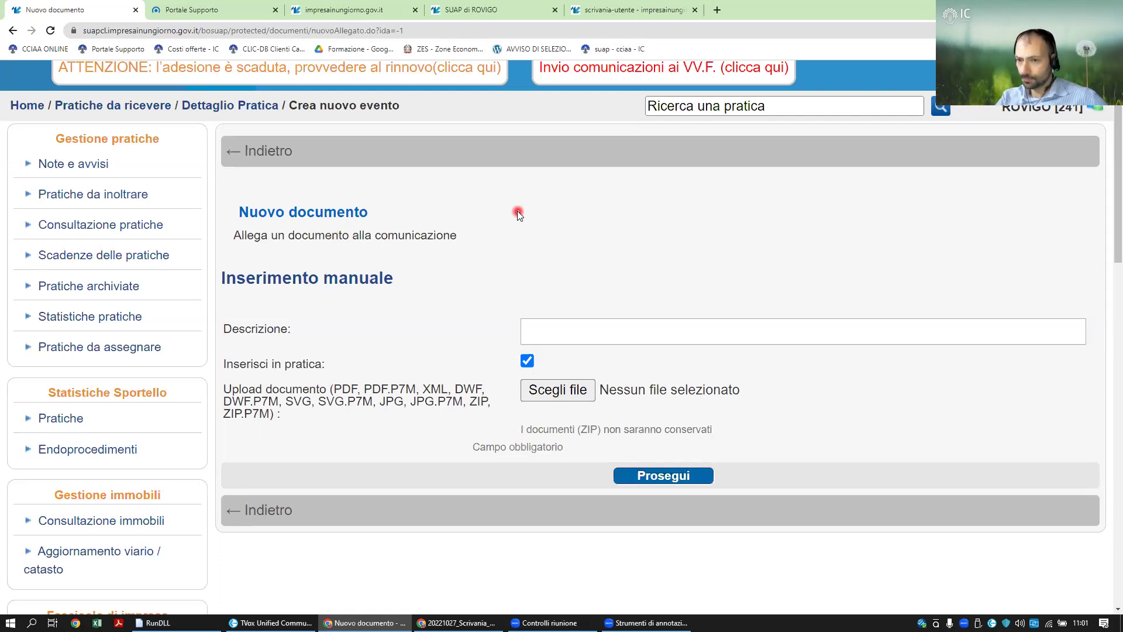
left_click(272, 154)
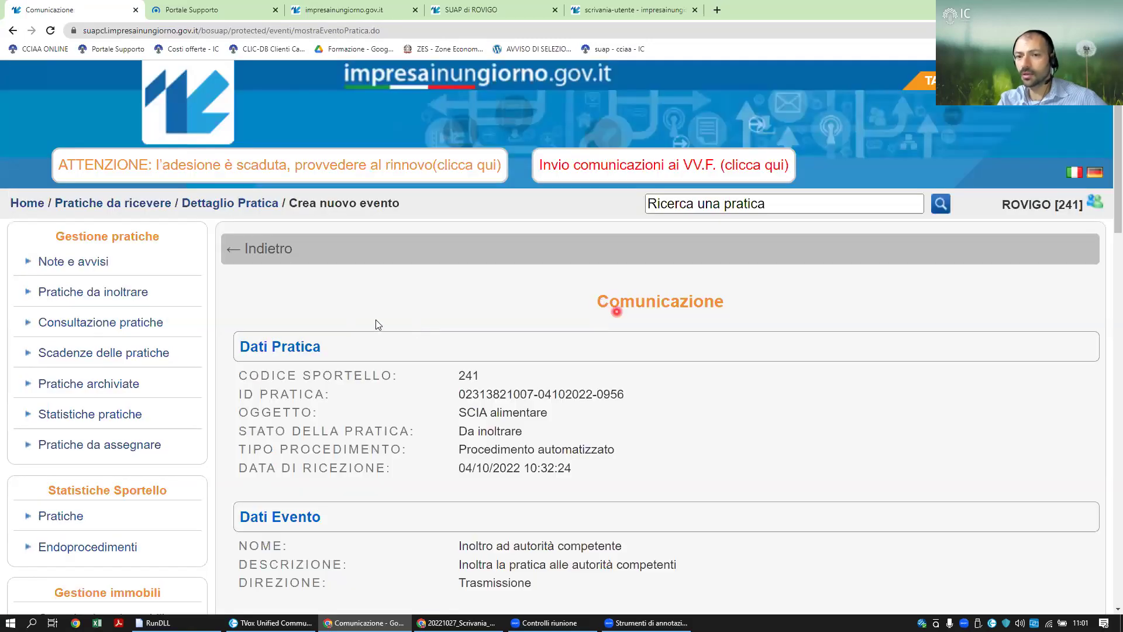
Search the pratiche da inoltrare with the filter for assigned or unassigned pratiche turned off
left_click(117, 295)
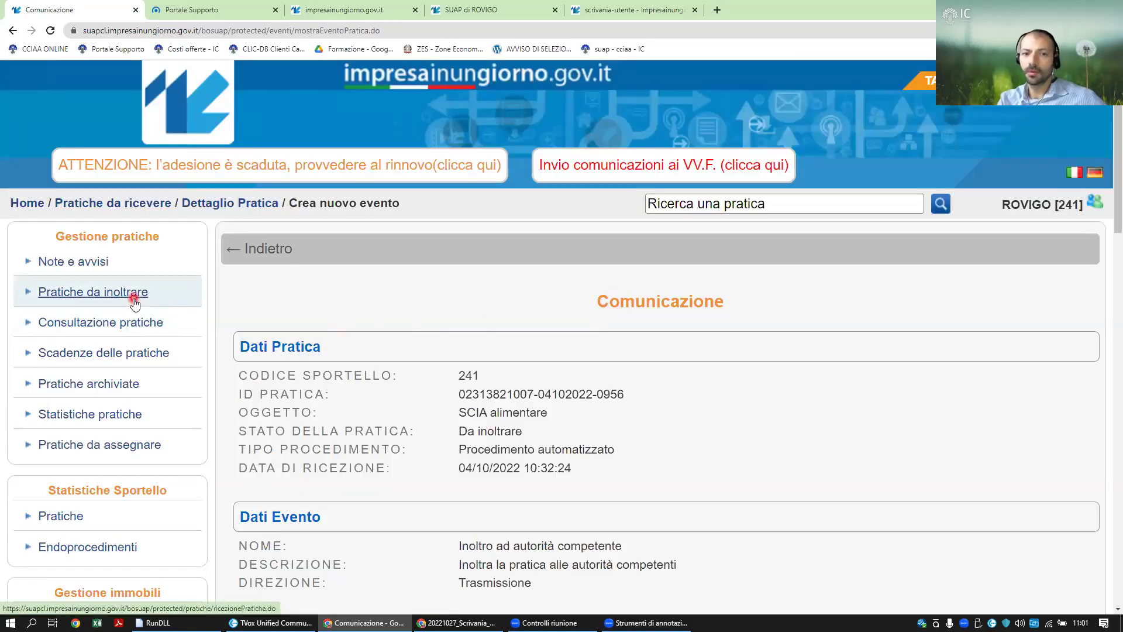
left_click(325, 284)
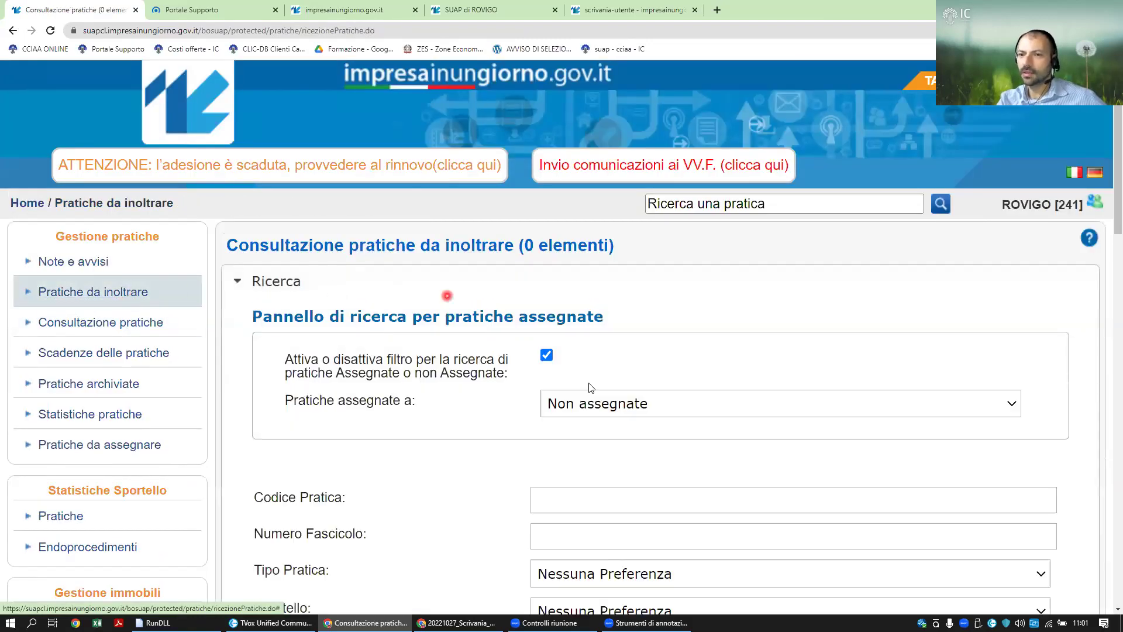
left_click(547, 358)
scroll(612, 406, "down", 8)
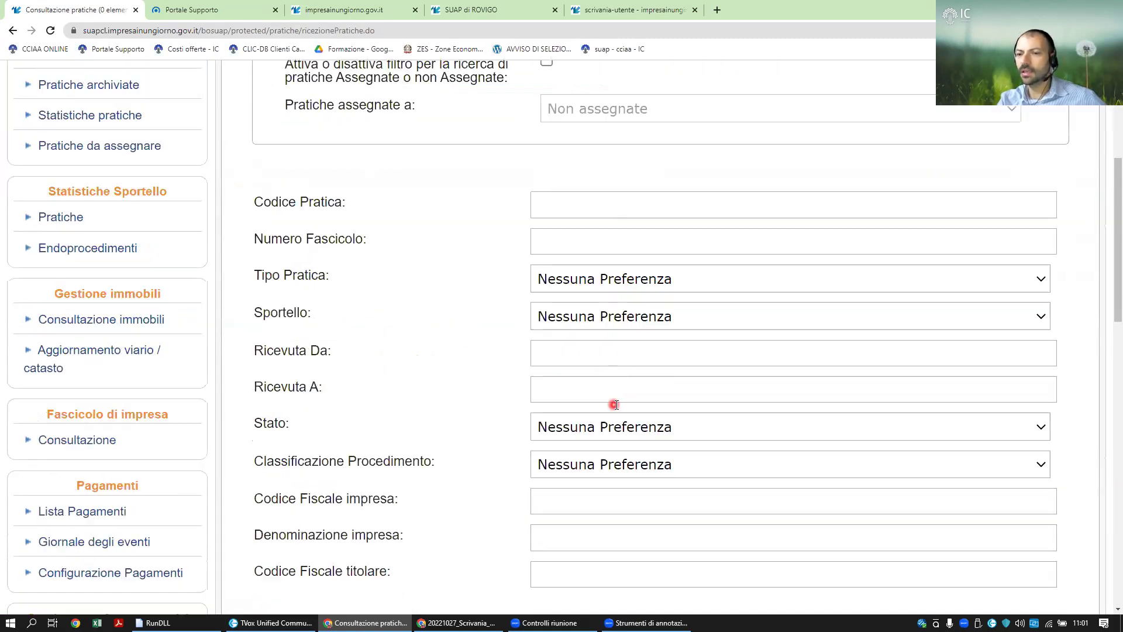
left_click(675, 446)
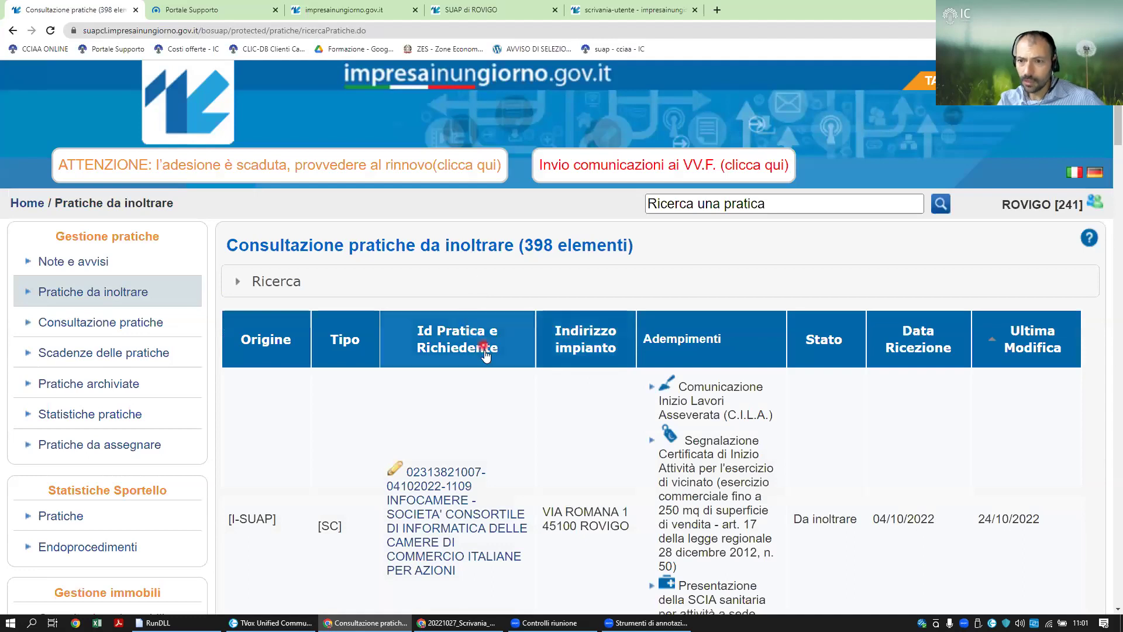
Open the ordinary pratica received on 19/10/2022 that combines SCHEDA A - Scarico di Acque reflue and the A.U.A. application
scroll(484, 352, "down", 3)
scroll(706, 322, "down", 3)
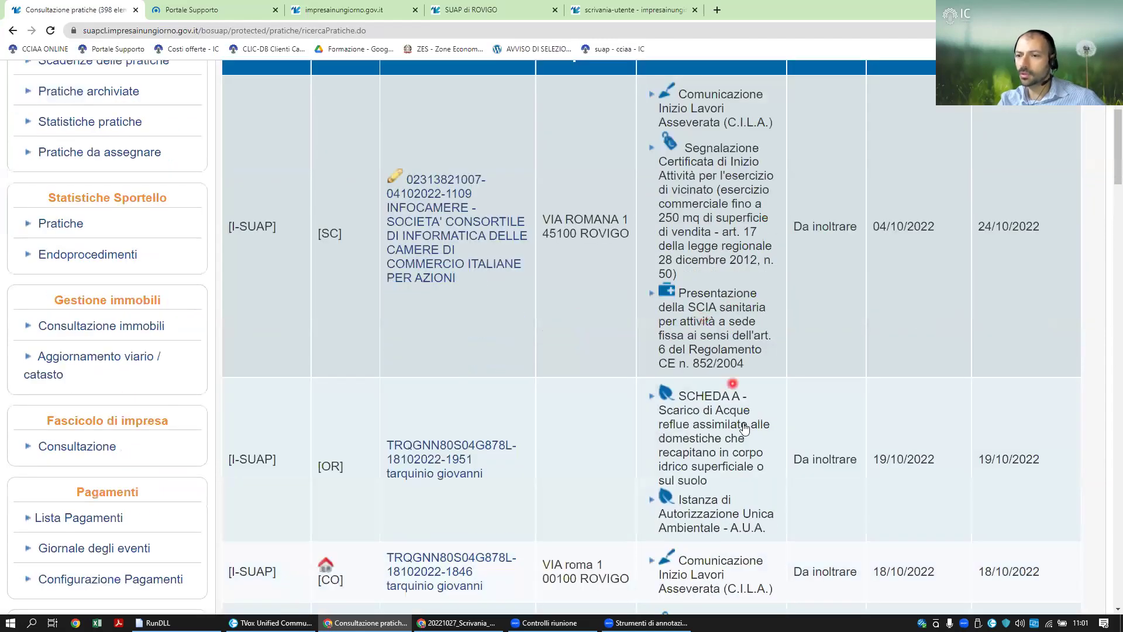
left_click(746, 424)
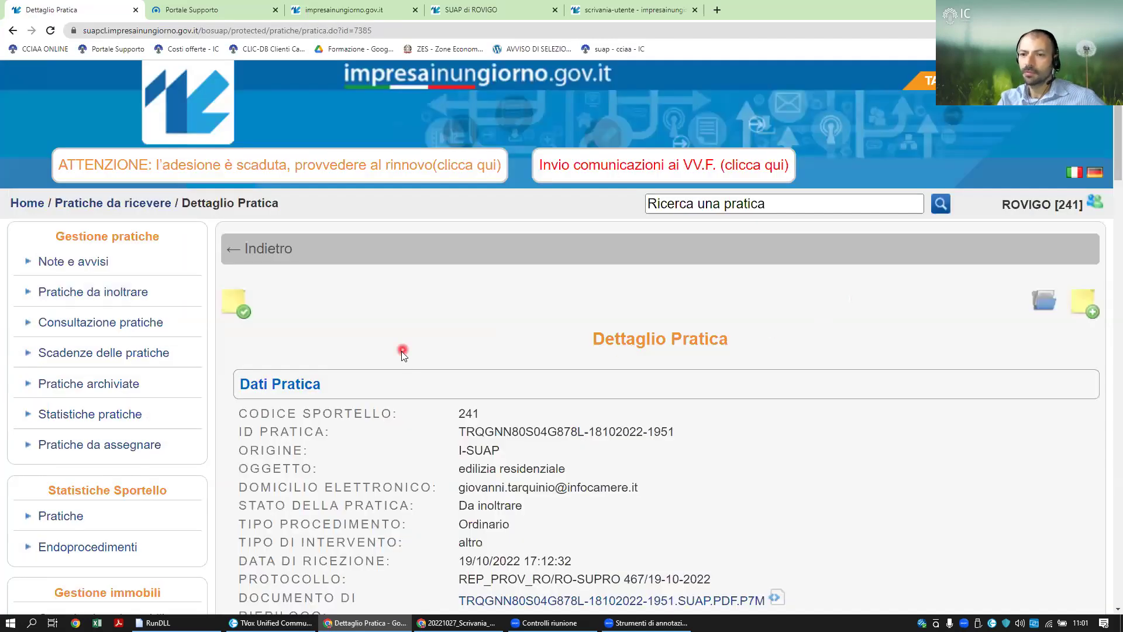
Create a new event of type Inoltro ad Enti per competenza from the Eventi section of the edilizia residenziale pratica
scroll(456, 351, "down", 9)
scroll(456, 348, "down", 14)
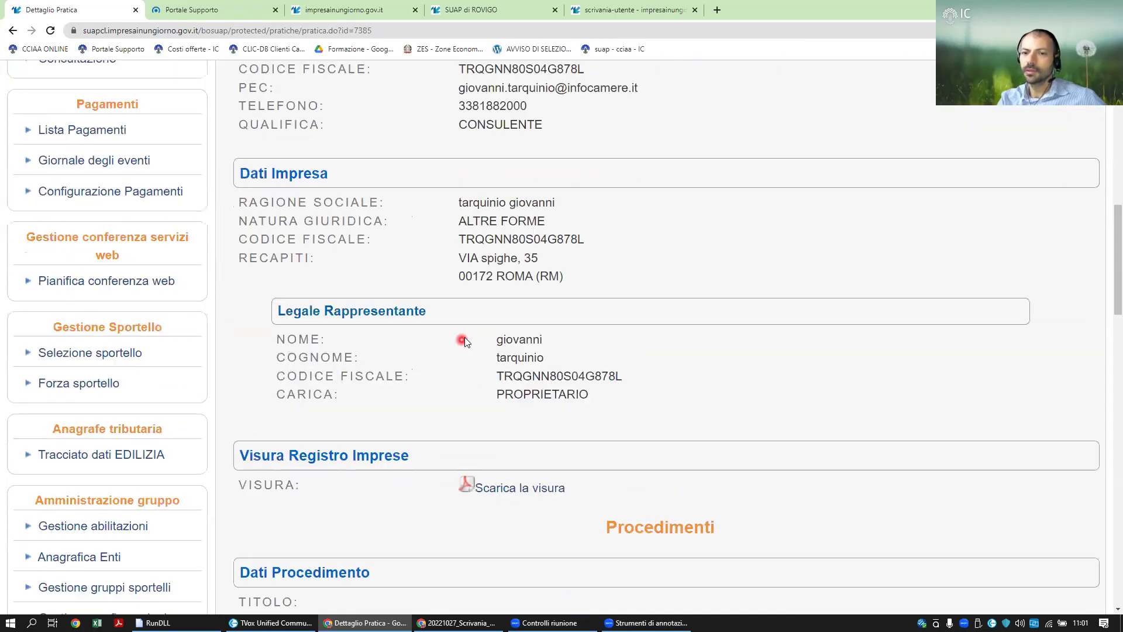
scroll(489, 320, "down", 12)
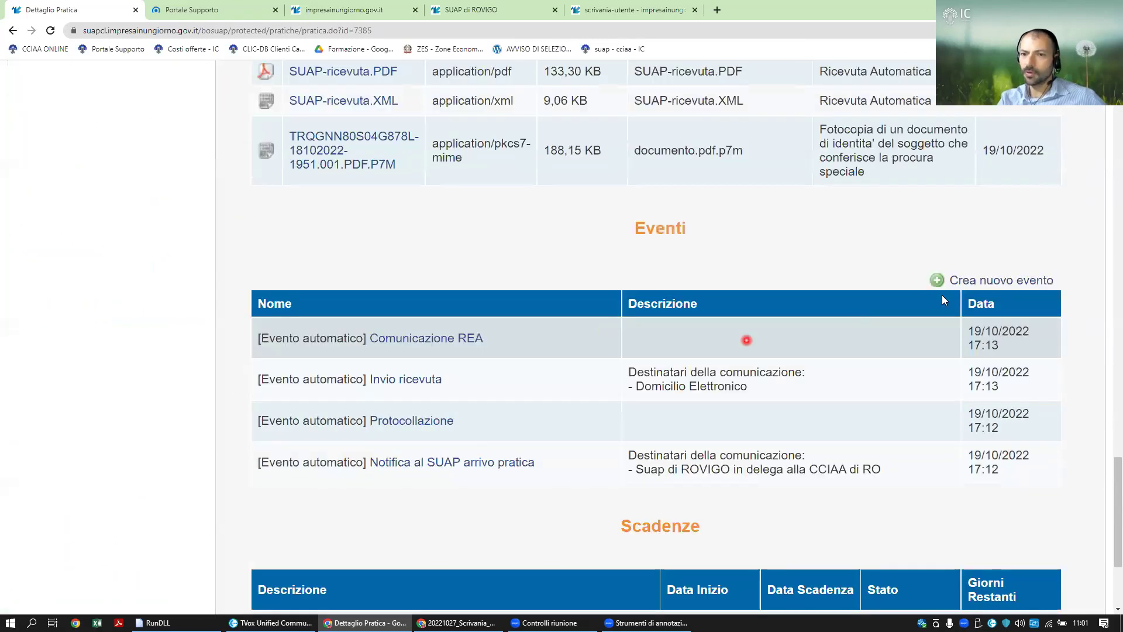
left_click(1001, 281)
scroll(476, 350, "down", 3)
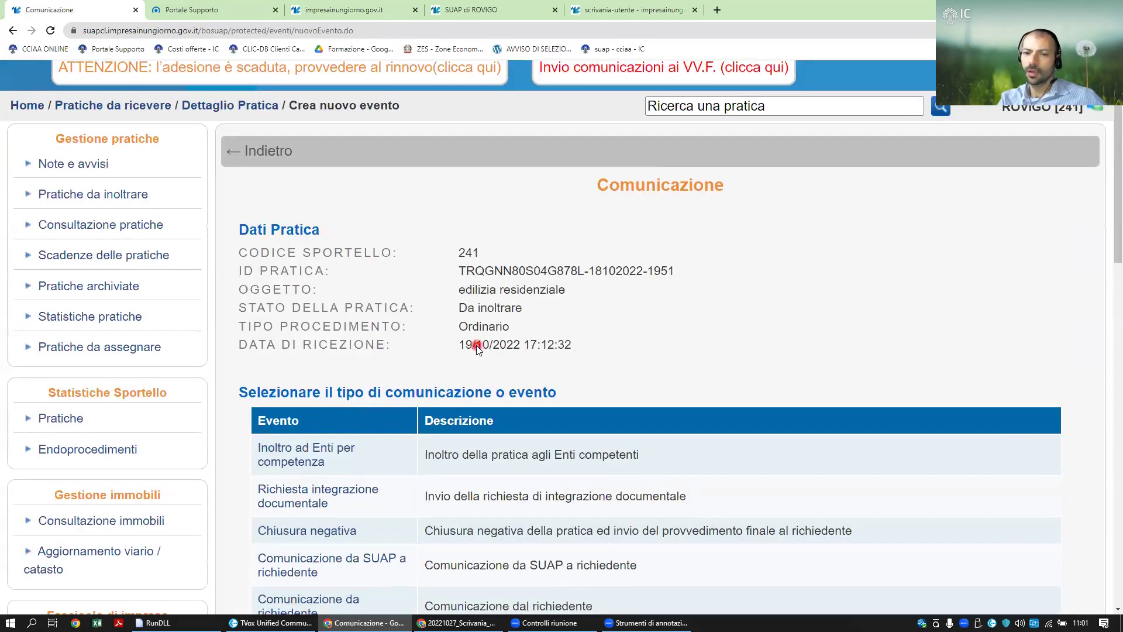
left_click(493, 354)
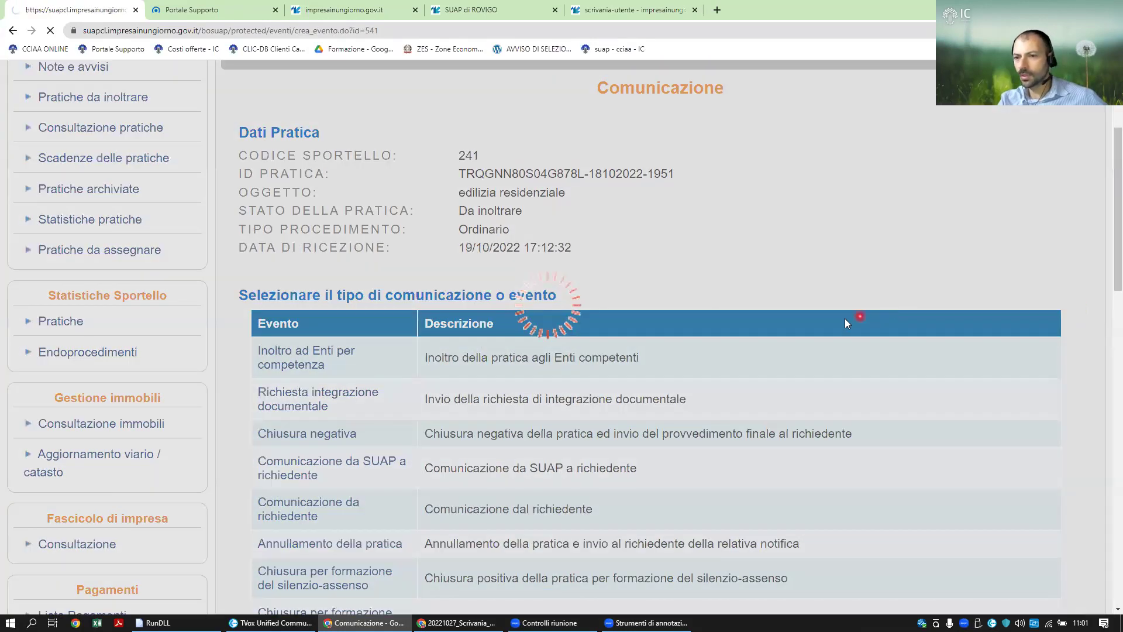
Set Evento pubblico to Si for the Inoltro ad Enti per competenza event
scroll(754, 362, "down", 3)
scroll(755, 365, "down", 2)
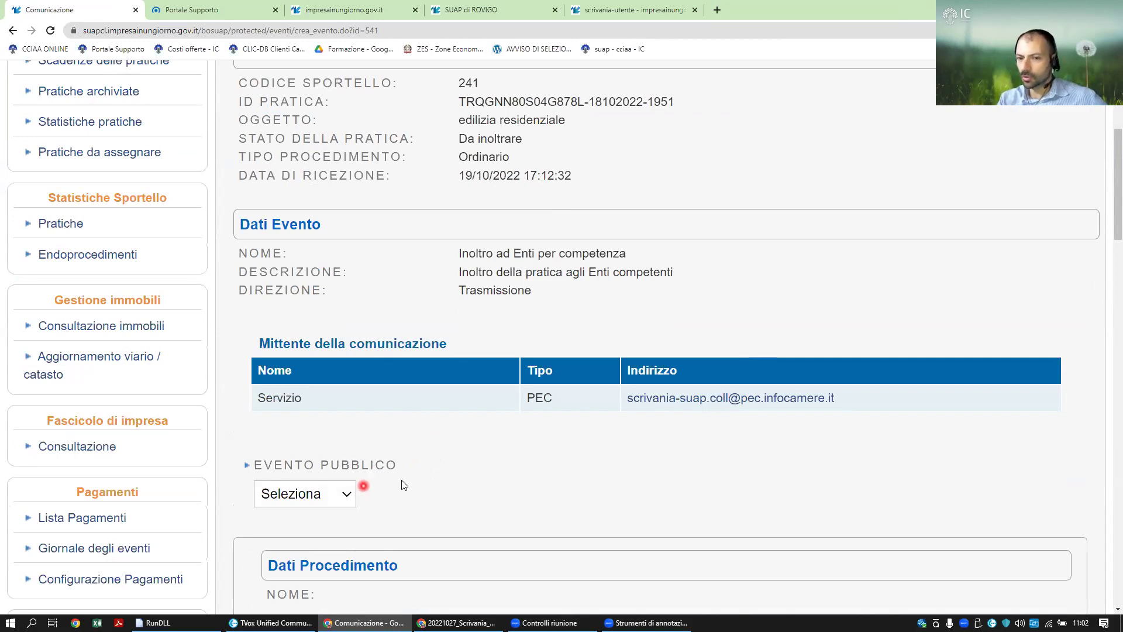
scroll(405, 479, "down", 2)
scroll(405, 480, "down", 2)
left_click(350, 293)
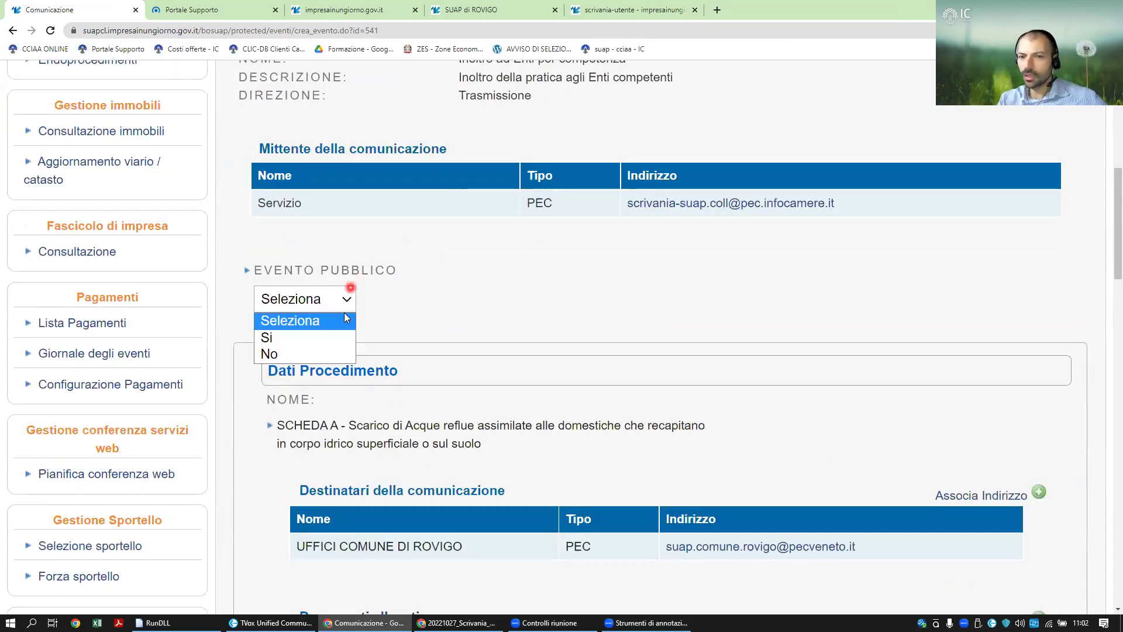
left_click(333, 336)
Review the recipients and attached documents assigned to the SCHEDA A - Scarico di Acque reflue procedure in the event
scroll(504, 299, "down", 8)
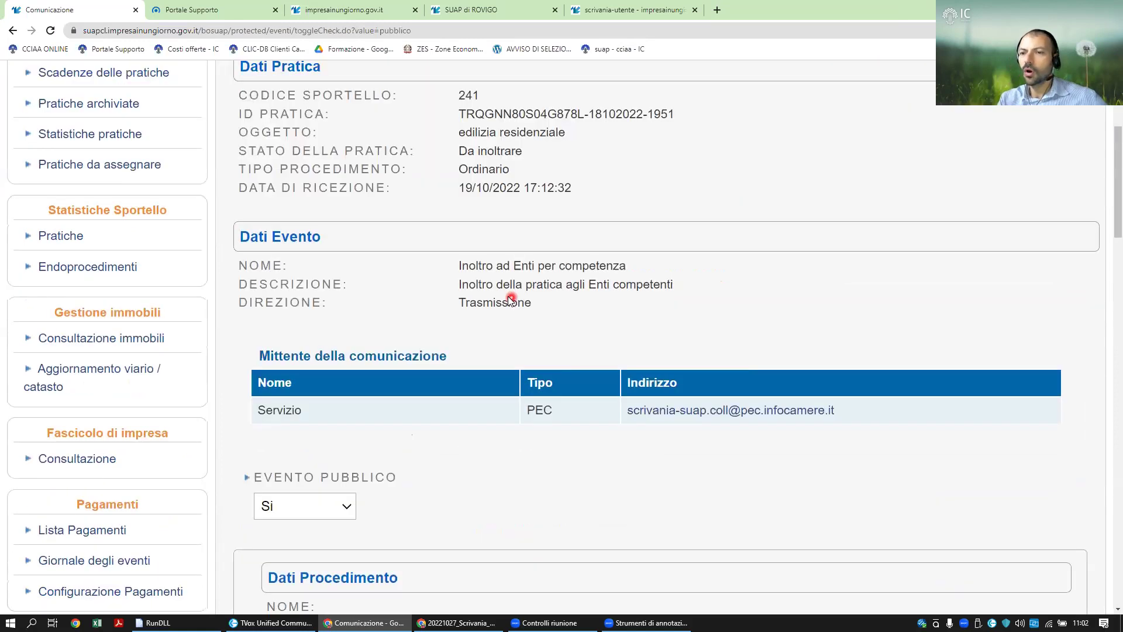
scroll(504, 299, "down", 2)
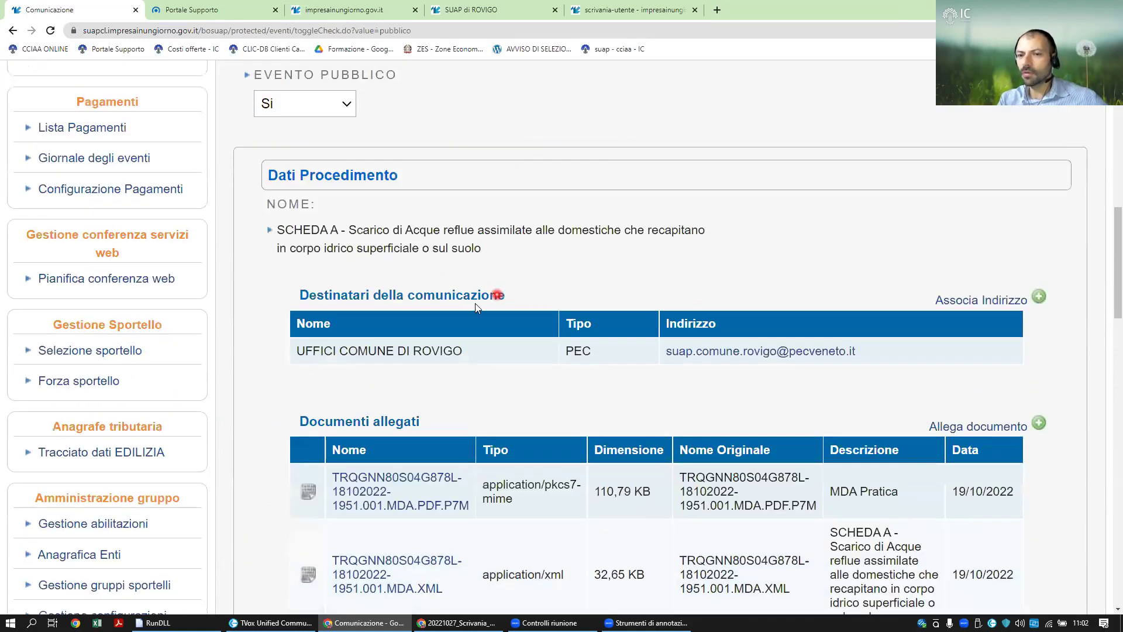
scroll(475, 303, "down", 2)
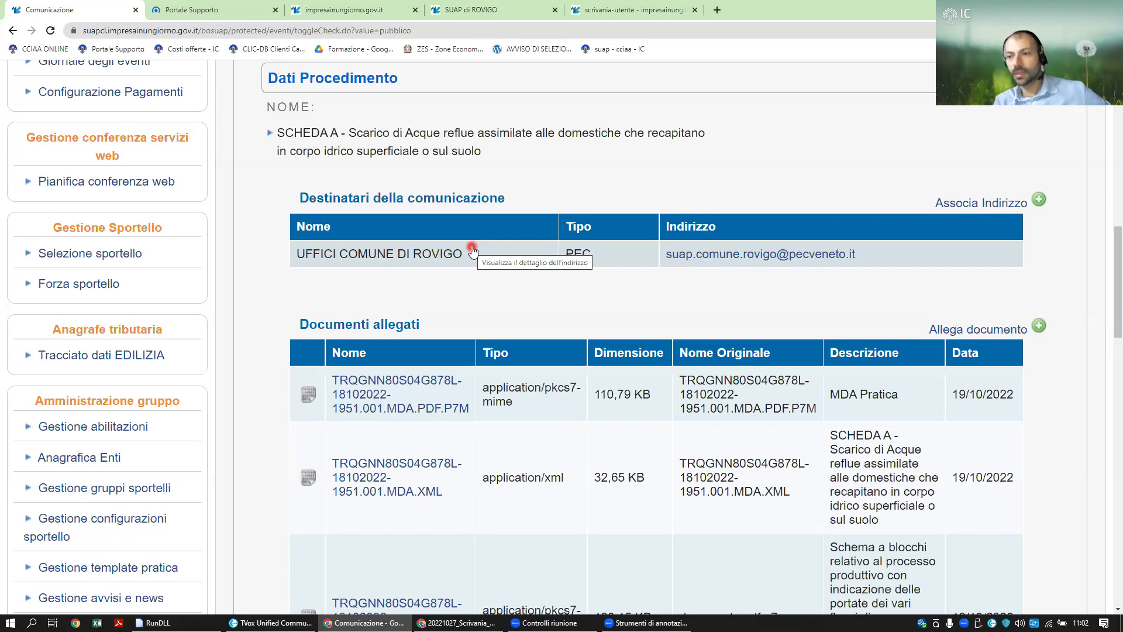
Examine the existing documents and manual upload fields available for attaching to the SCHEDA A procedure, and return to the event's attached documents without adding any
left_click(992, 330)
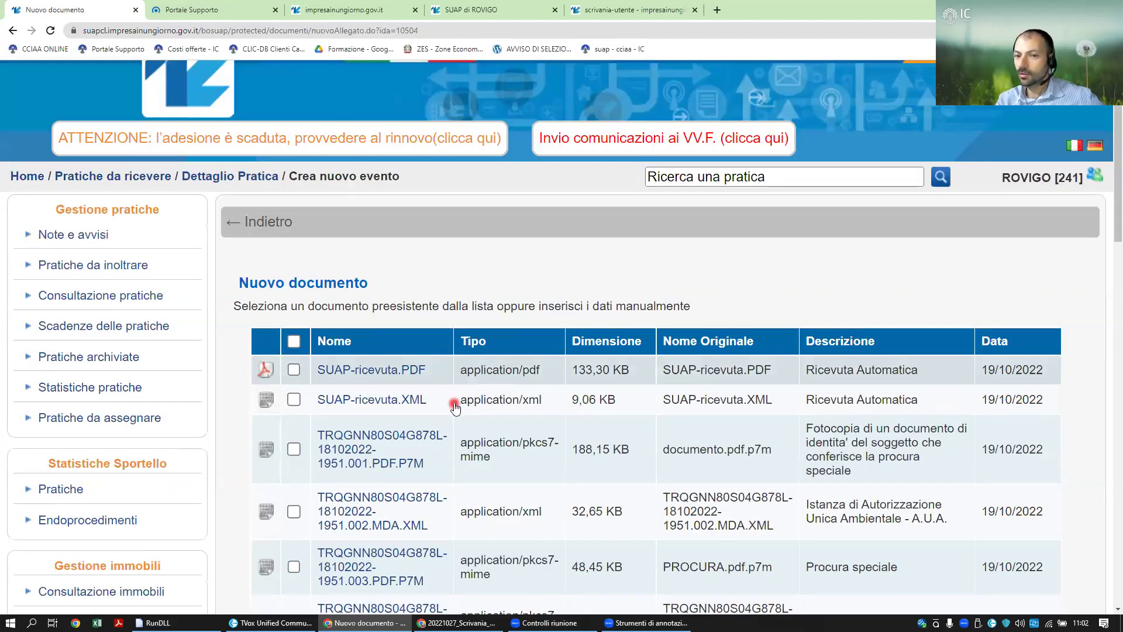
scroll(455, 407, "down", 5)
left_click(364, 421)
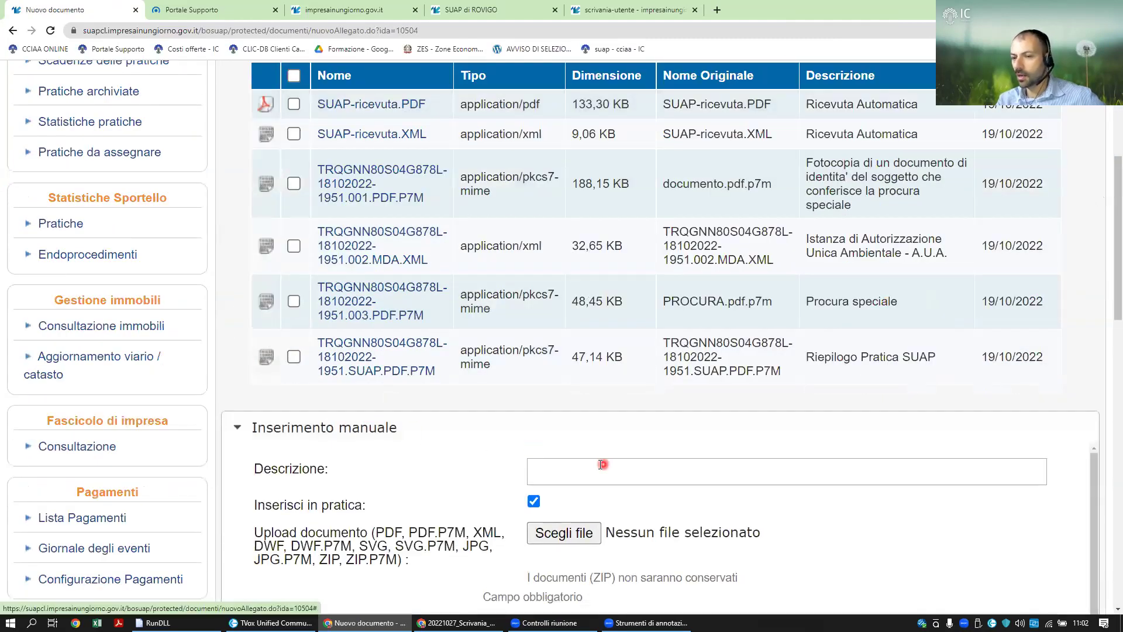
scroll(546, 431, "up", 2)
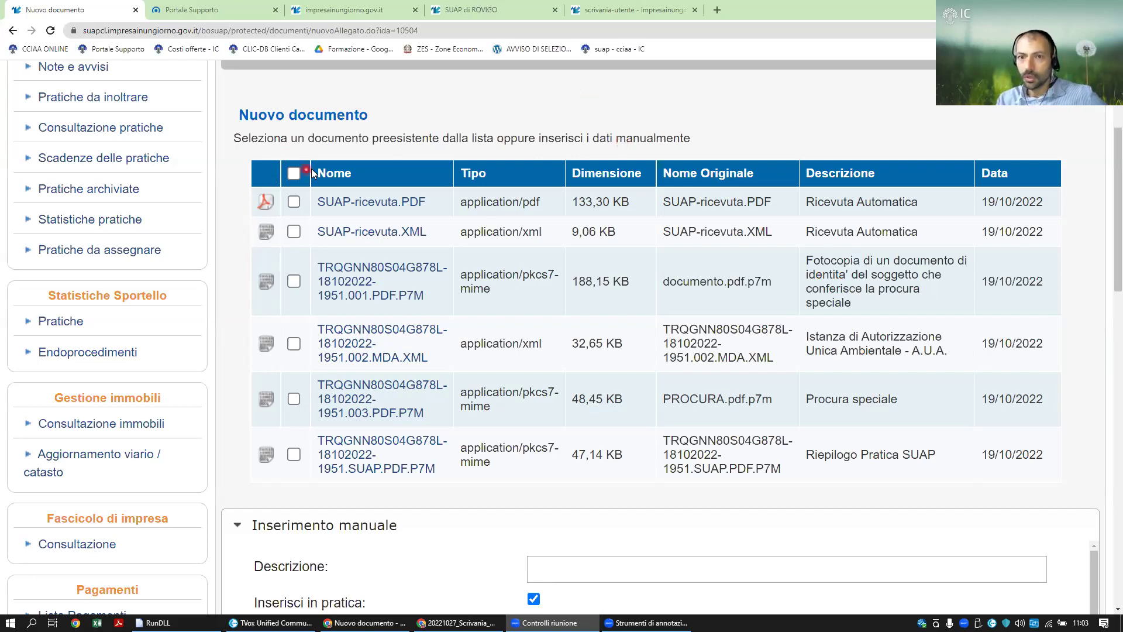
scroll(311, 169, "up", 3)
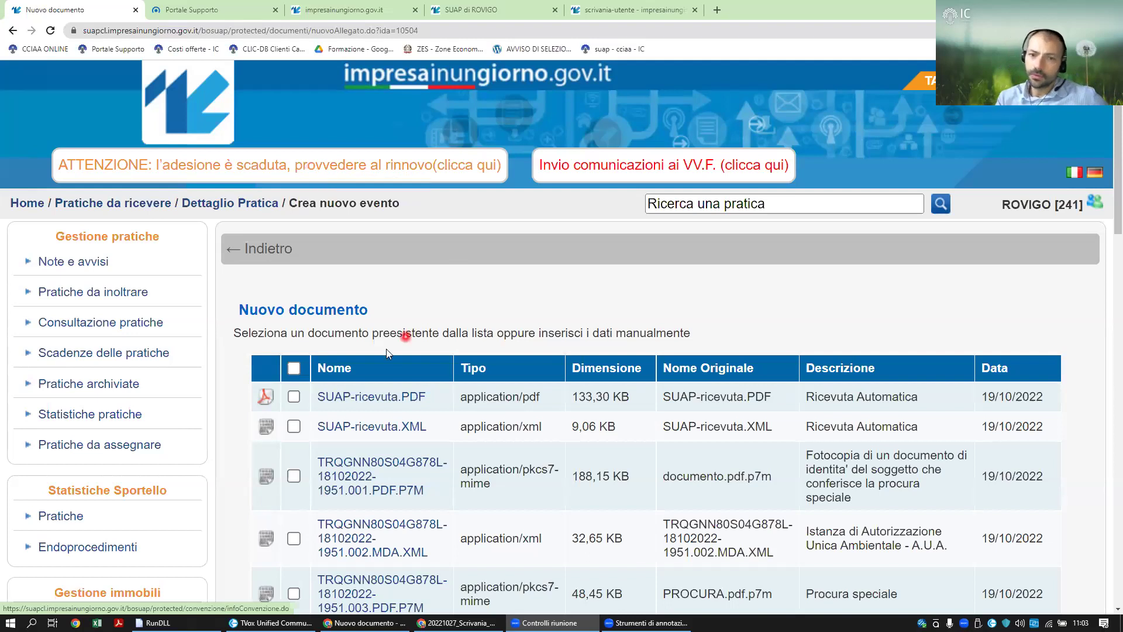
left_click(270, 250)
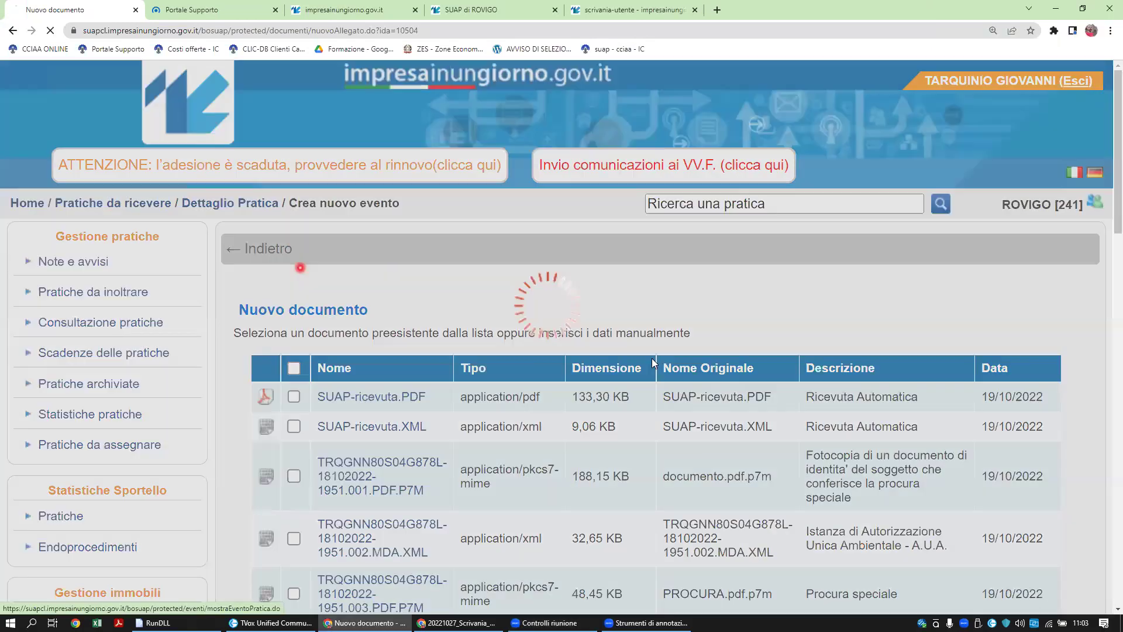
scroll(517, 358, "down", 15)
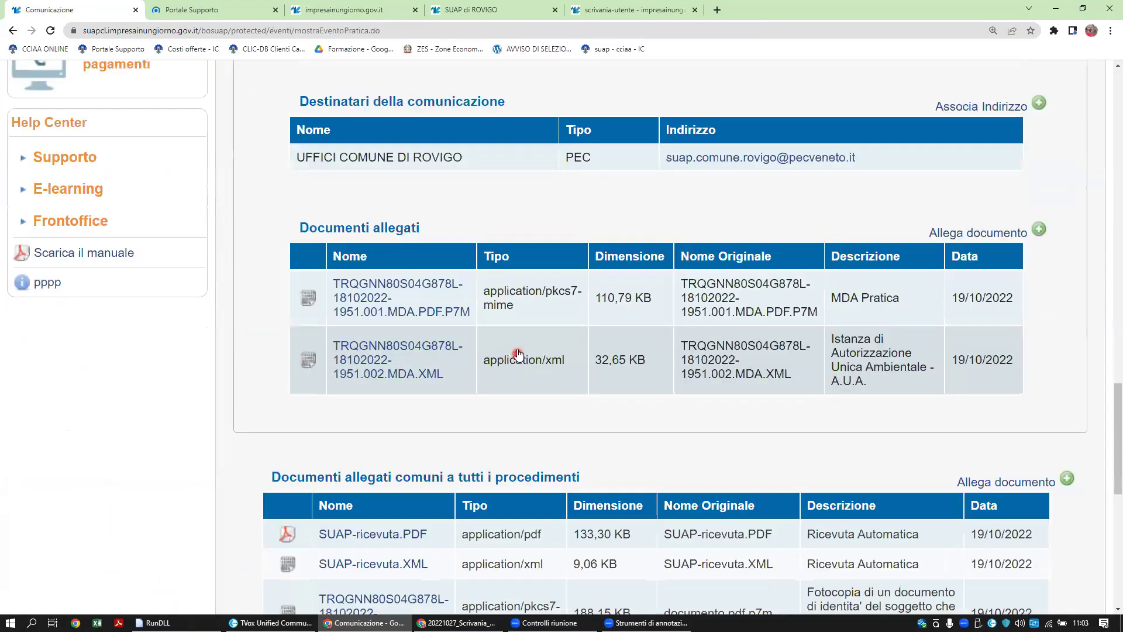
Review the common attachments, additional notes, comment and general data sections of the Inoltro ad Enti per competenza event
scroll(517, 354, "down", 9)
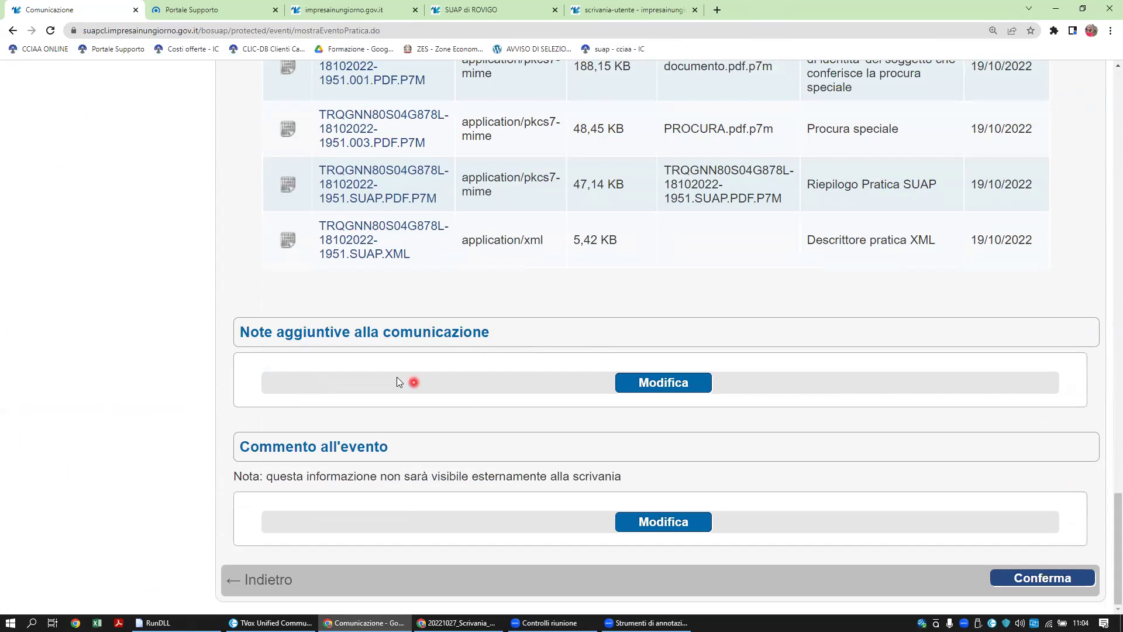
scroll(410, 357, "up", 15)
scroll(410, 351, "up", 5)
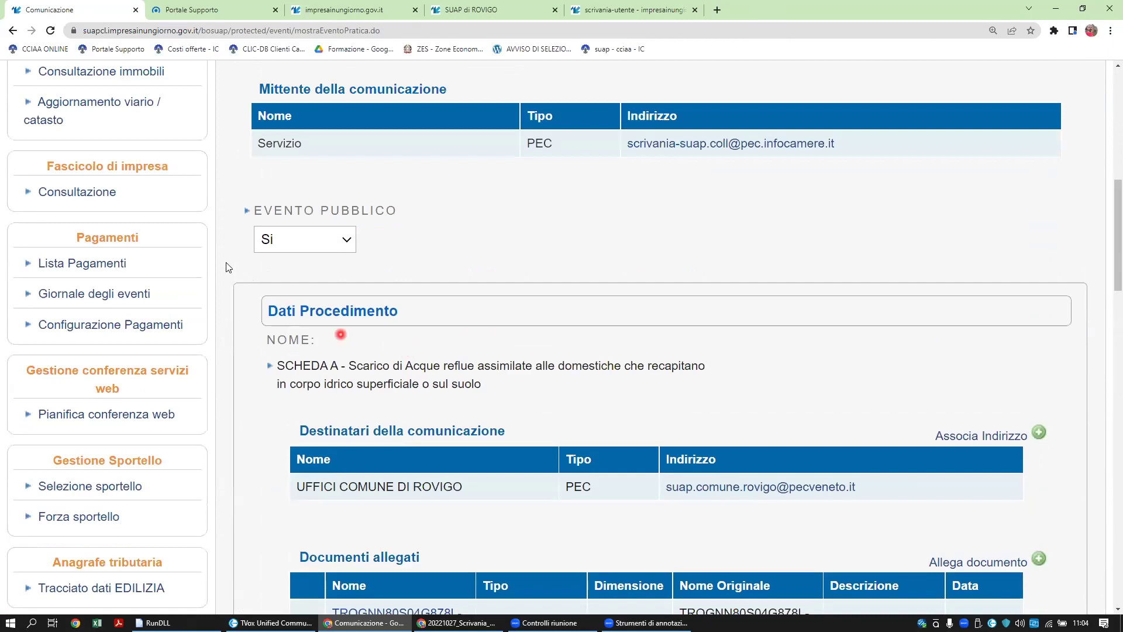
scroll(149, 273, "up", 6)
scroll(148, 273, "up", 2)
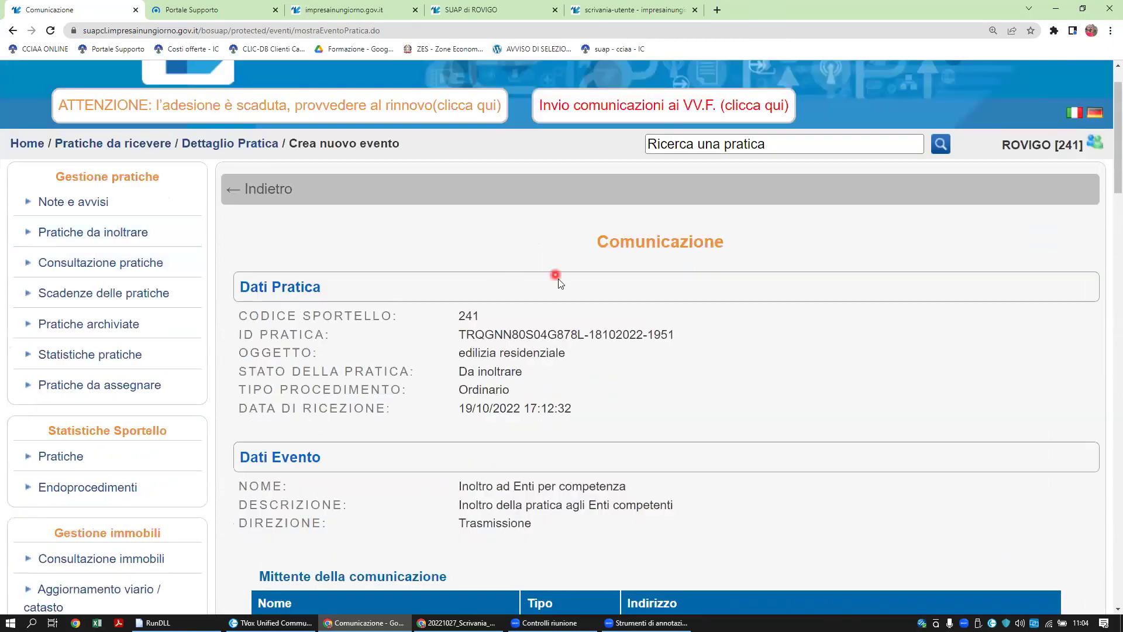
Search the Pratiche da inoltrare without any filters to list all pratiche awaiting forwarding
left_click(137, 234)
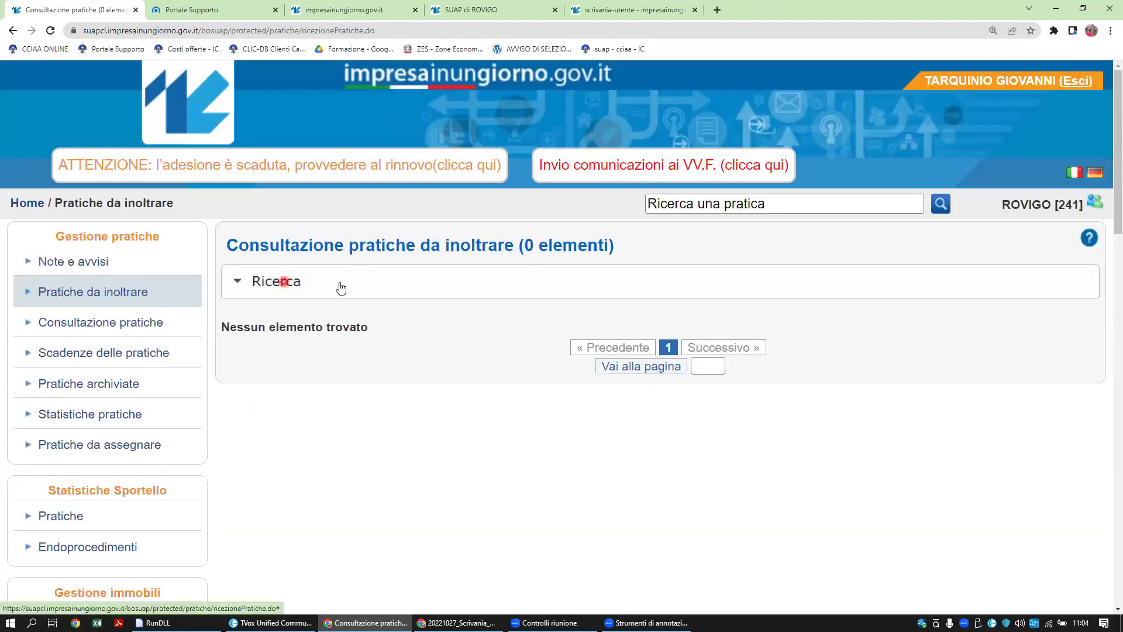
left_click(339, 283)
left_click(546, 358)
scroll(643, 330, "down", 20)
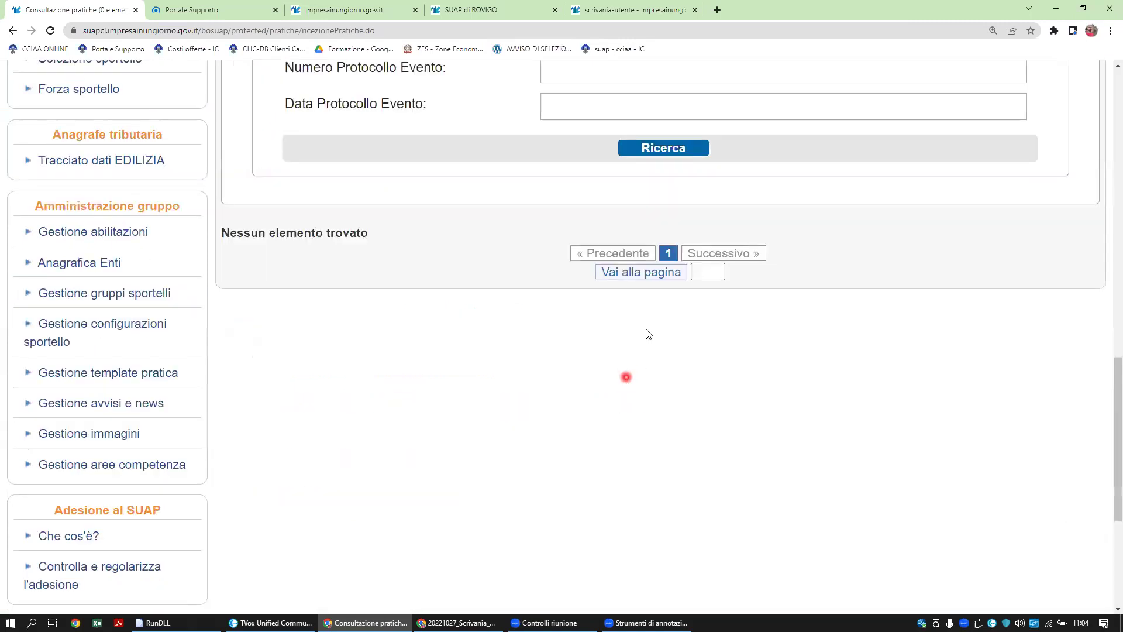
scroll(649, 330, "up", 5)
left_click(665, 348)
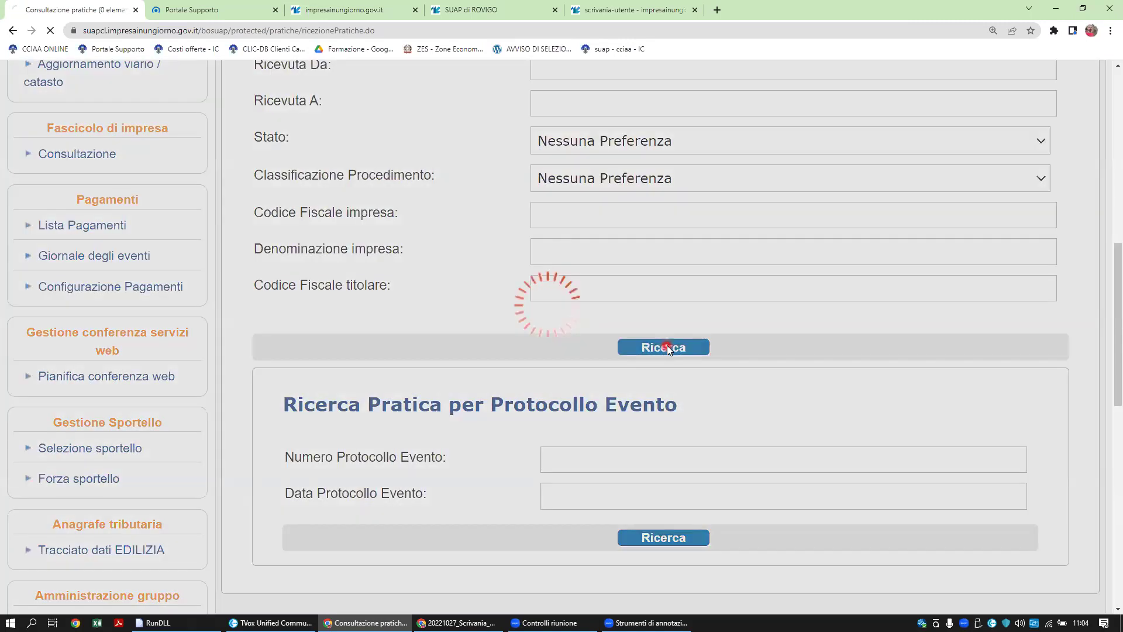
Open the INFOCAMERE pratica for esercizio di vicinato and SCIA sanitaria last modified on 04/10/2022
scroll(734, 443, "down", 2)
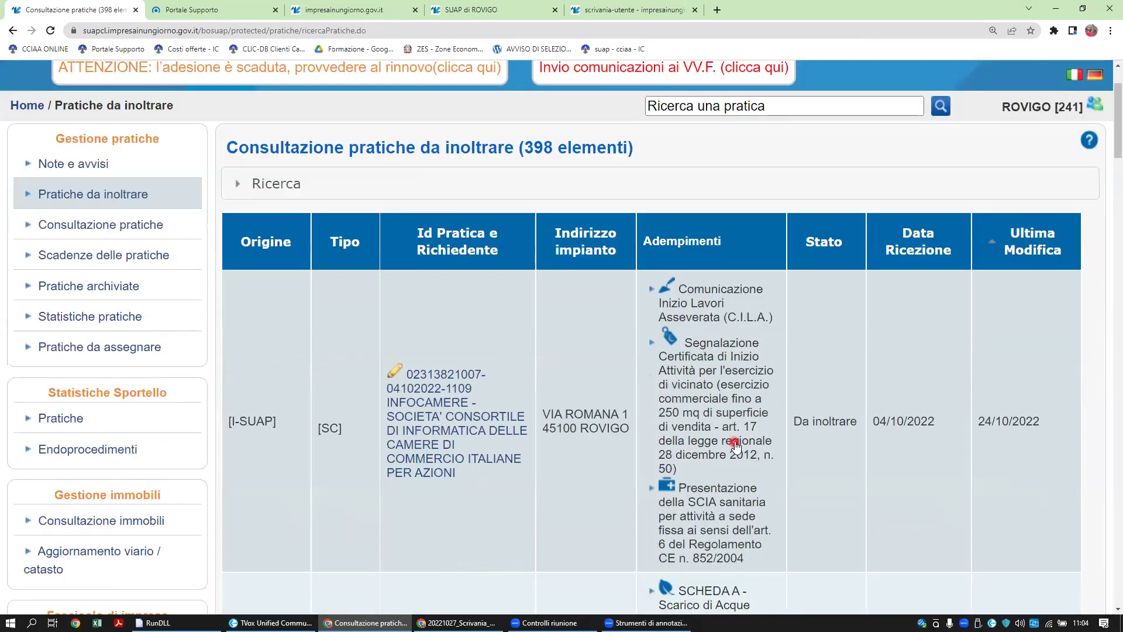
scroll(736, 446, "down", 7)
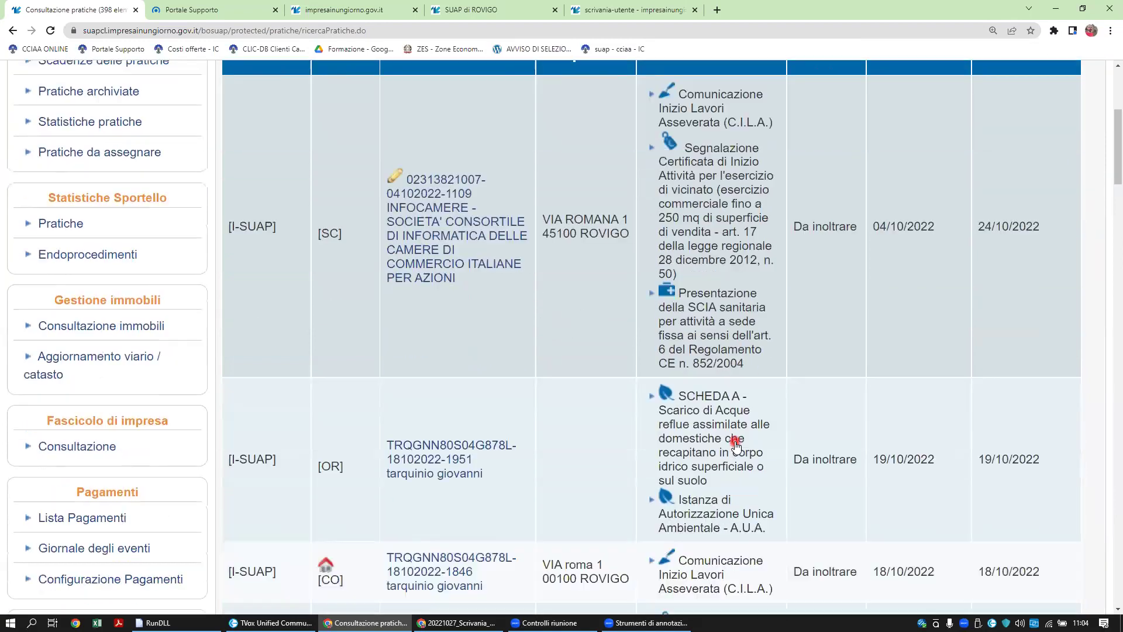
scroll(736, 446, "down", 5)
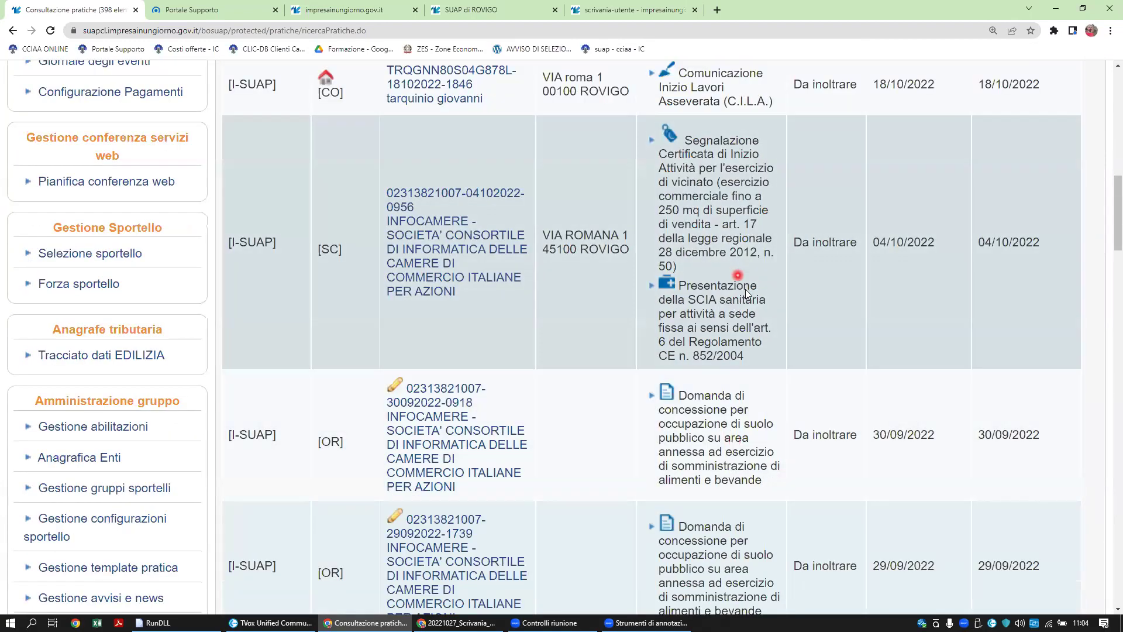
left_click(746, 293)
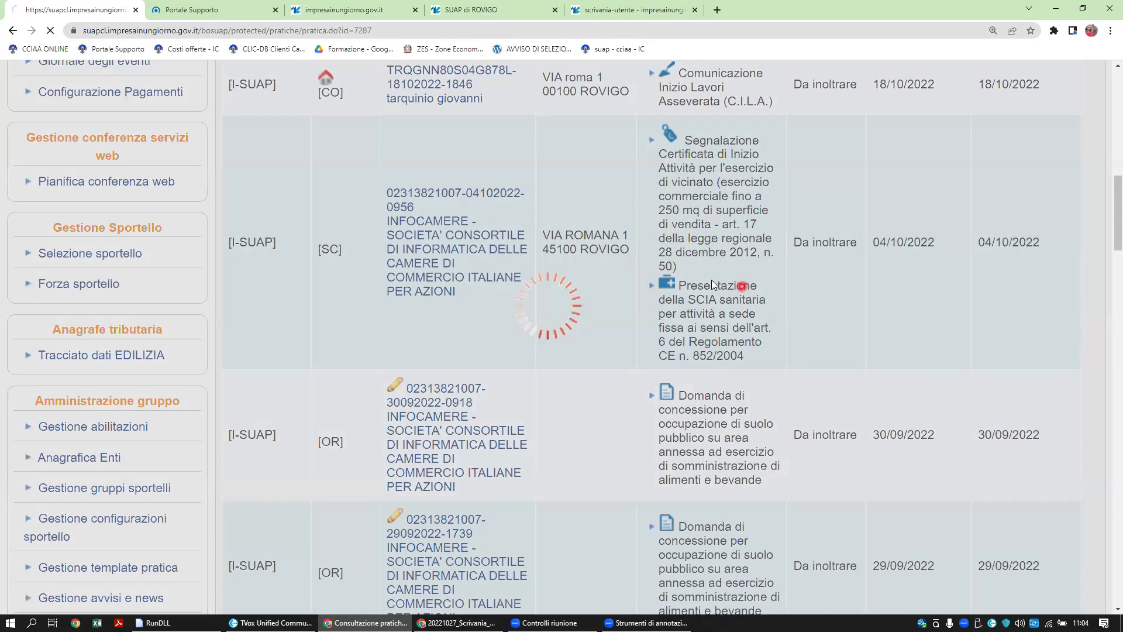
Create a new event of type Inoltro ad autorità competente from the Eventi section of the SCIA alimentare pratica
scroll(643, 327, "down", 10)
scroll(647, 323, "down", 20)
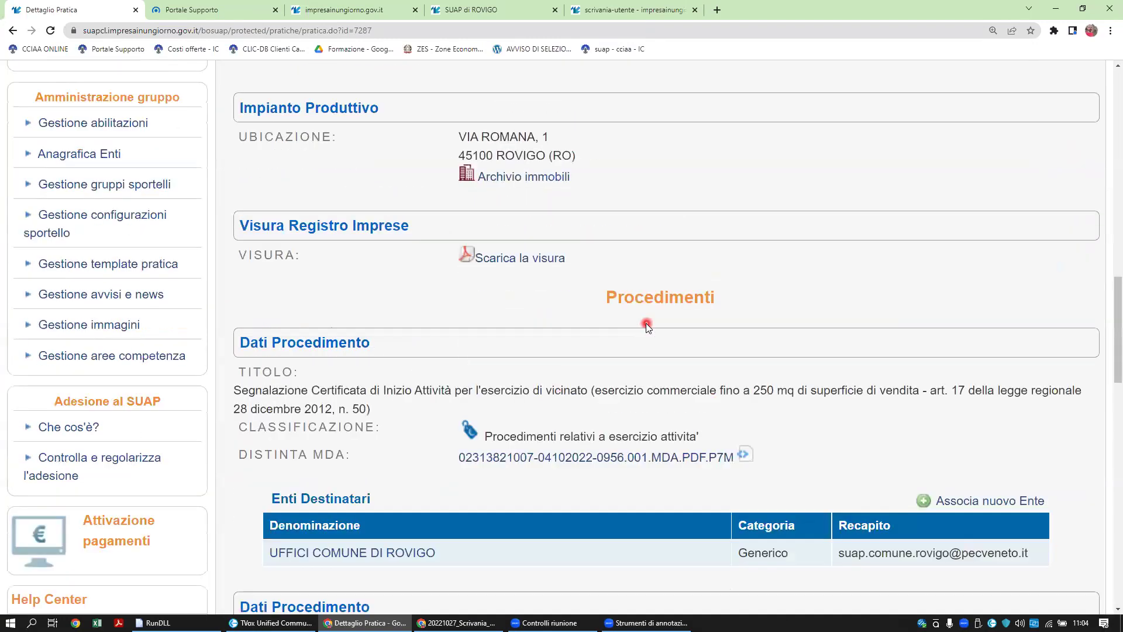
scroll(952, 293, "down", 2)
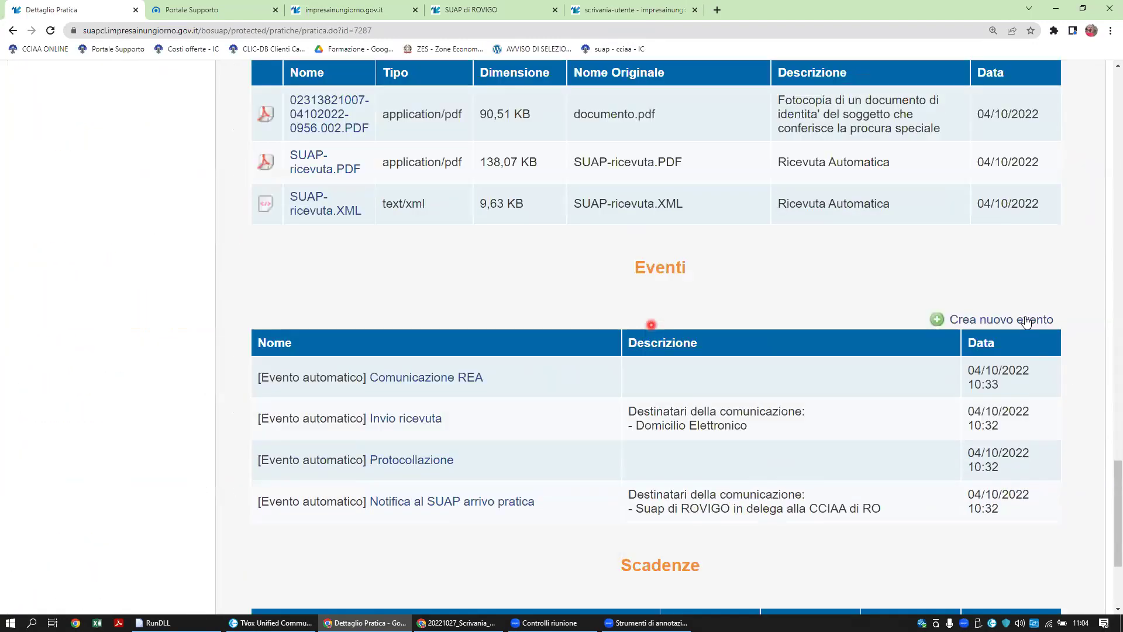
left_click(1024, 319)
scroll(550, 328, "down", 7)
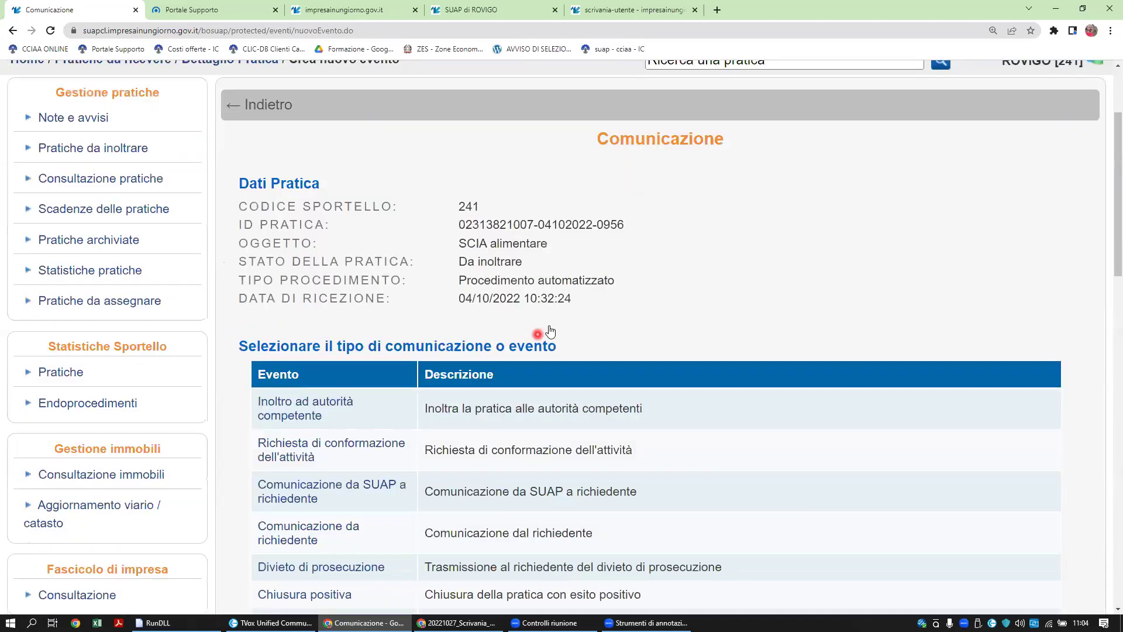
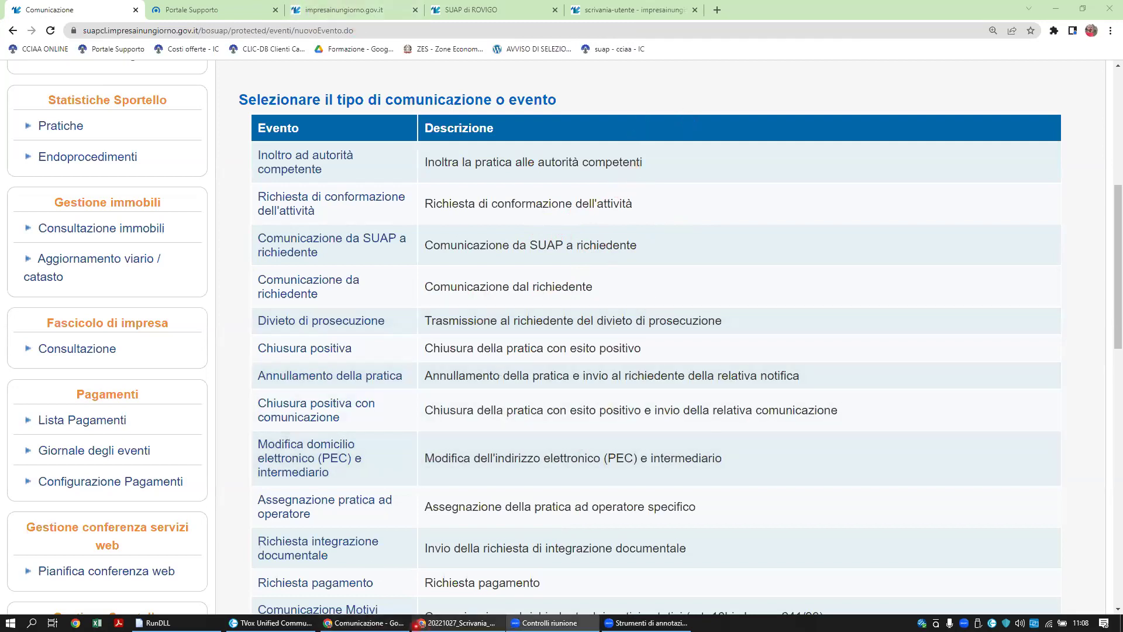
mouse_move(261, 624)
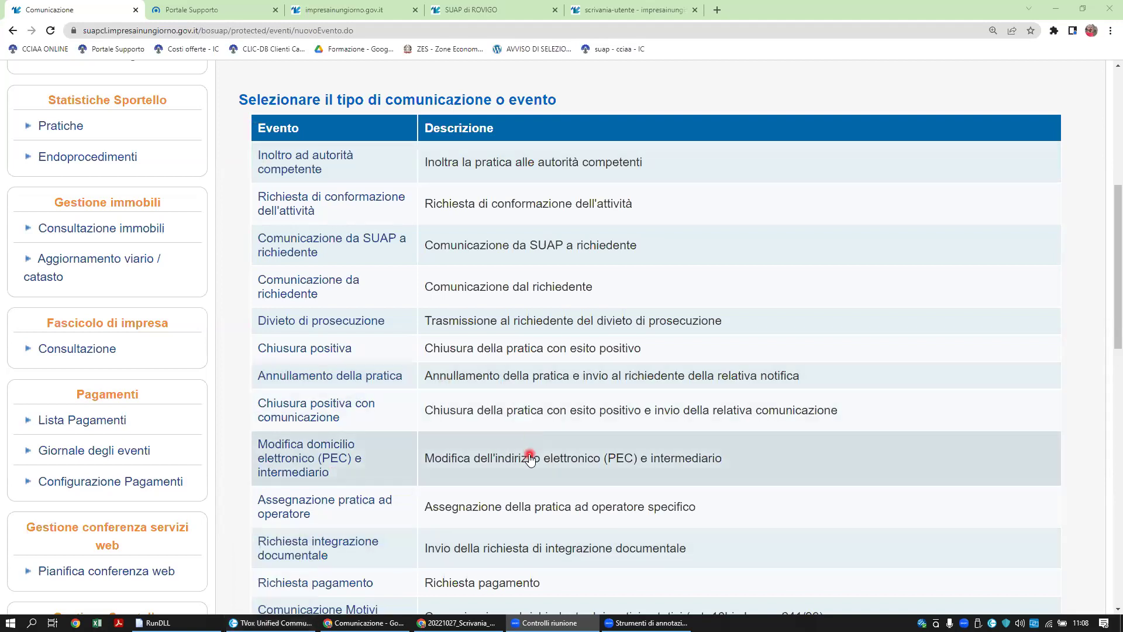
scroll(531, 456, "down", 2)
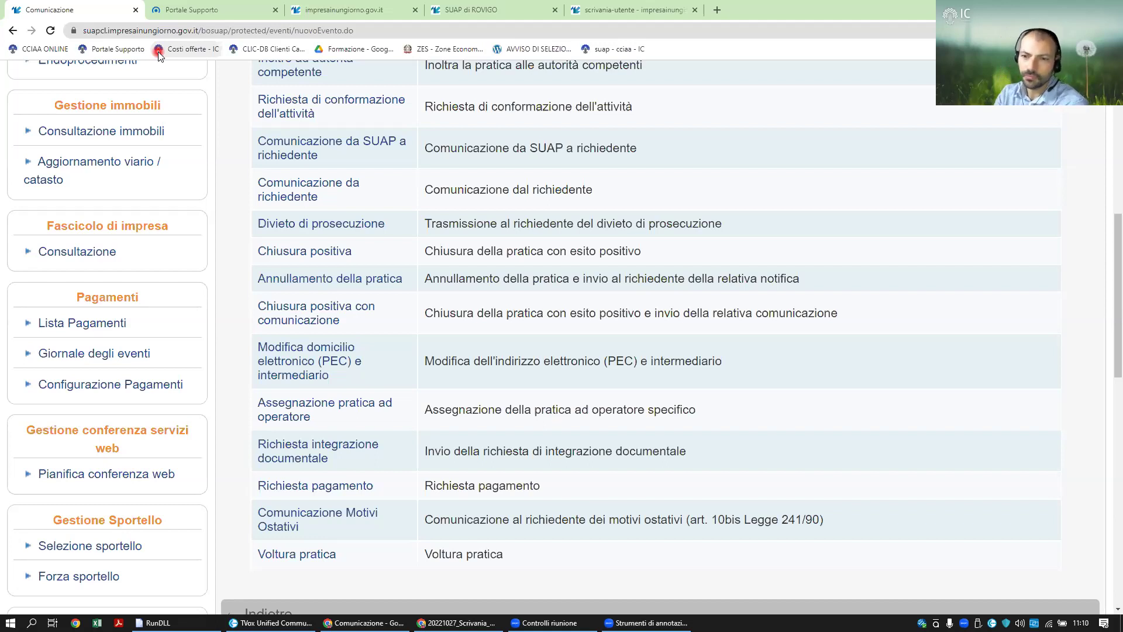
scroll(482, 279, "up", 1)
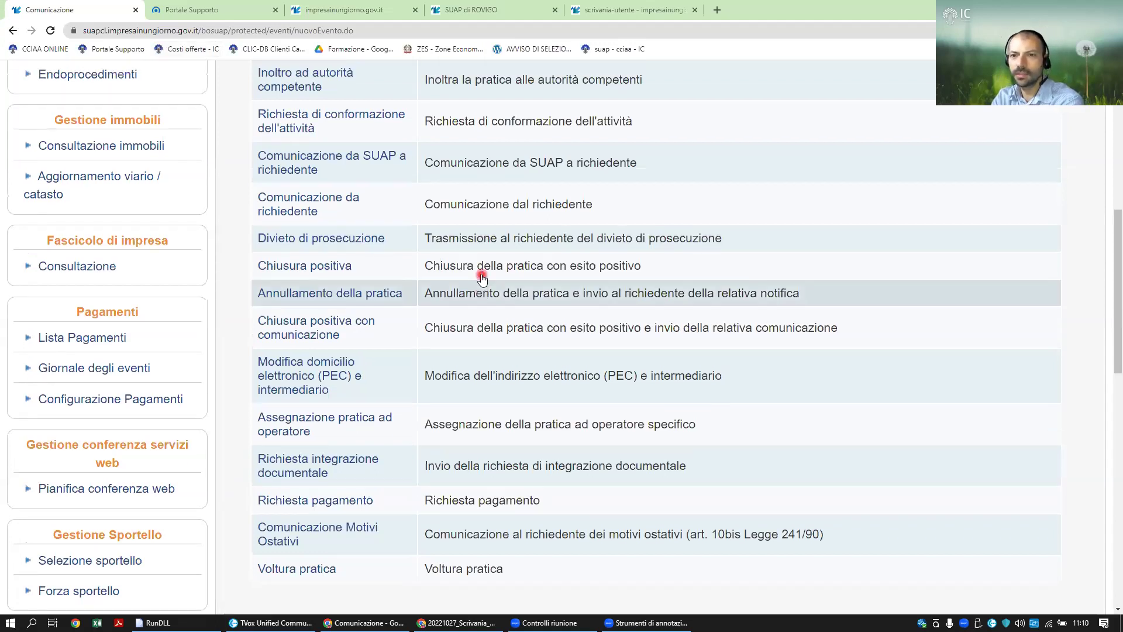
scroll(497, 246, "up", 3)
right_click(549, 266)
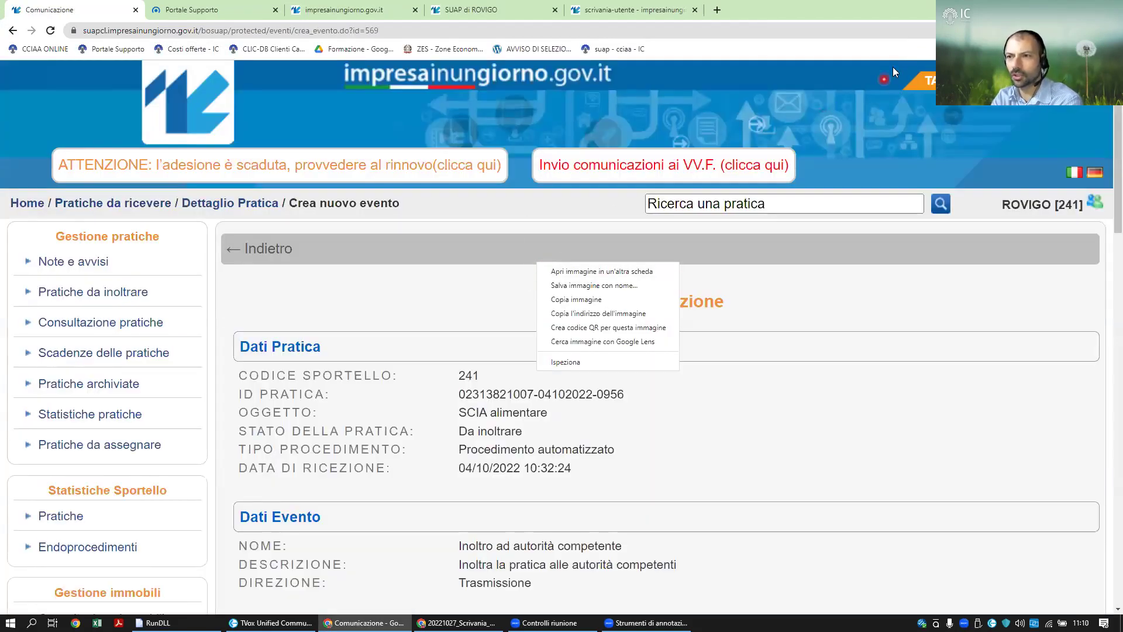
left_click(644, 325)
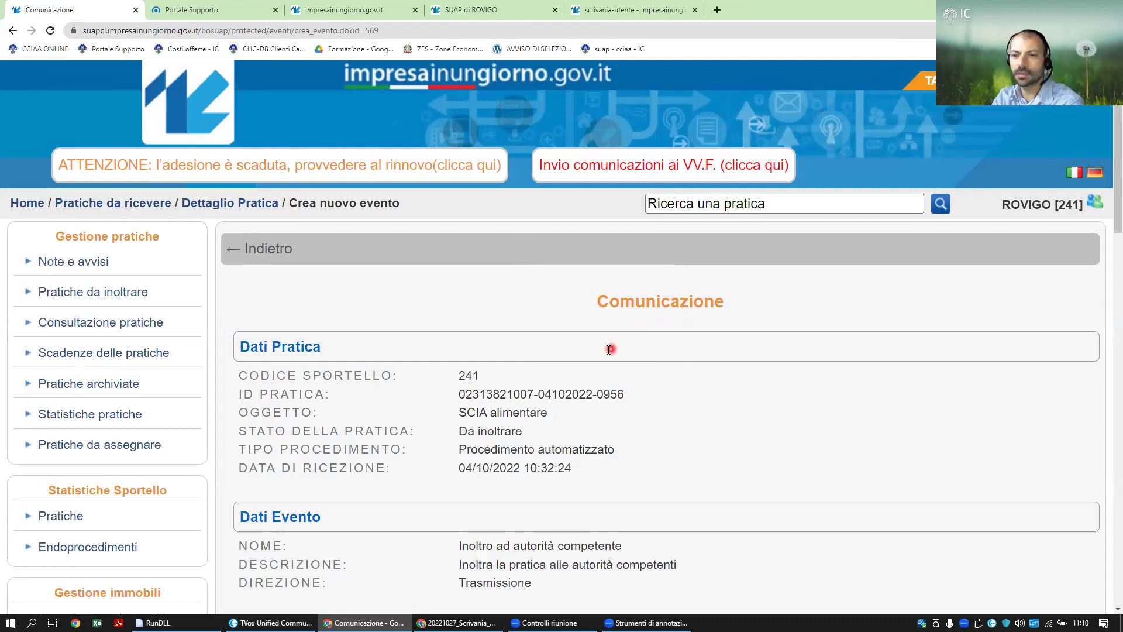
Review the recipients, attached documents and public event setting of the Inoltro ad autorità competente event
scroll(607, 354, "down", 8)
scroll(606, 354, "down", 14)
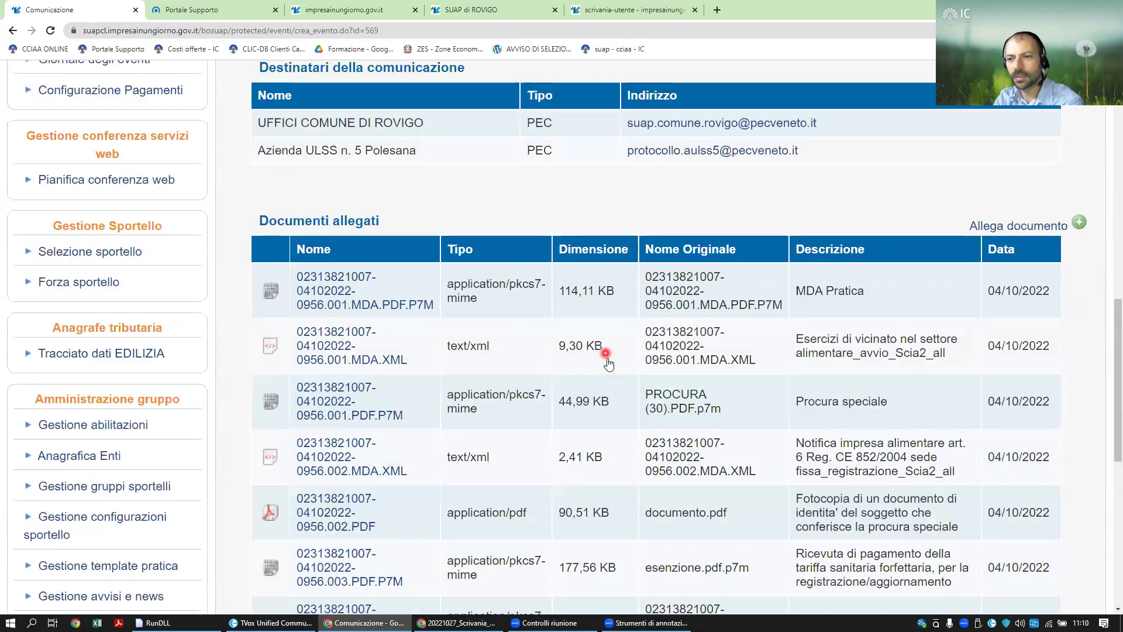
scroll(610, 367, "up", 8)
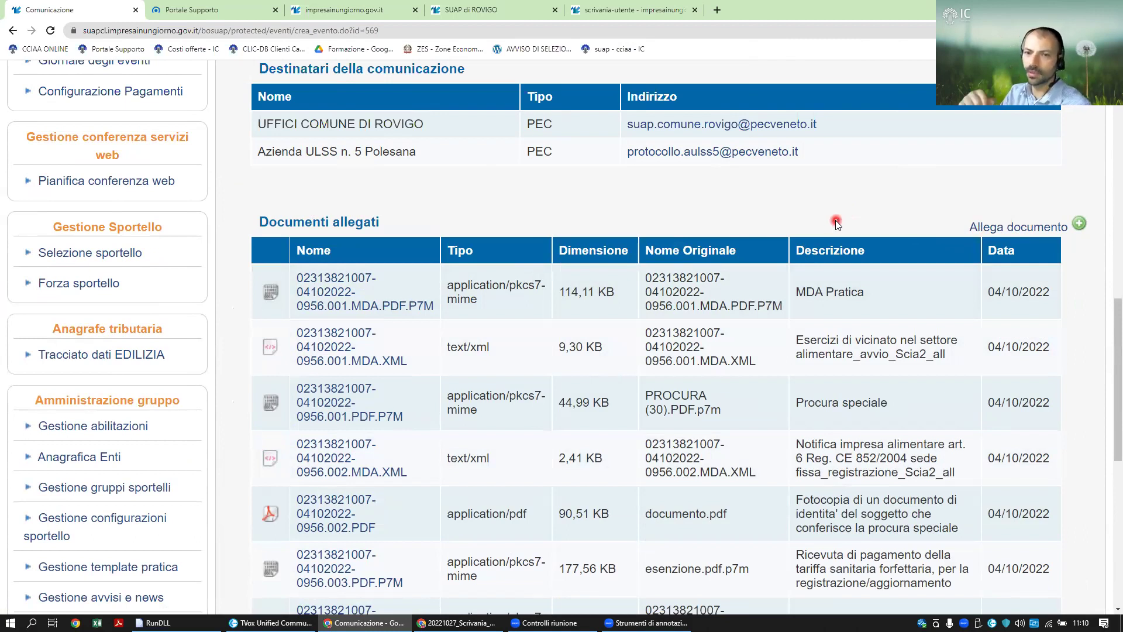
scroll(459, 381, "down", 5)
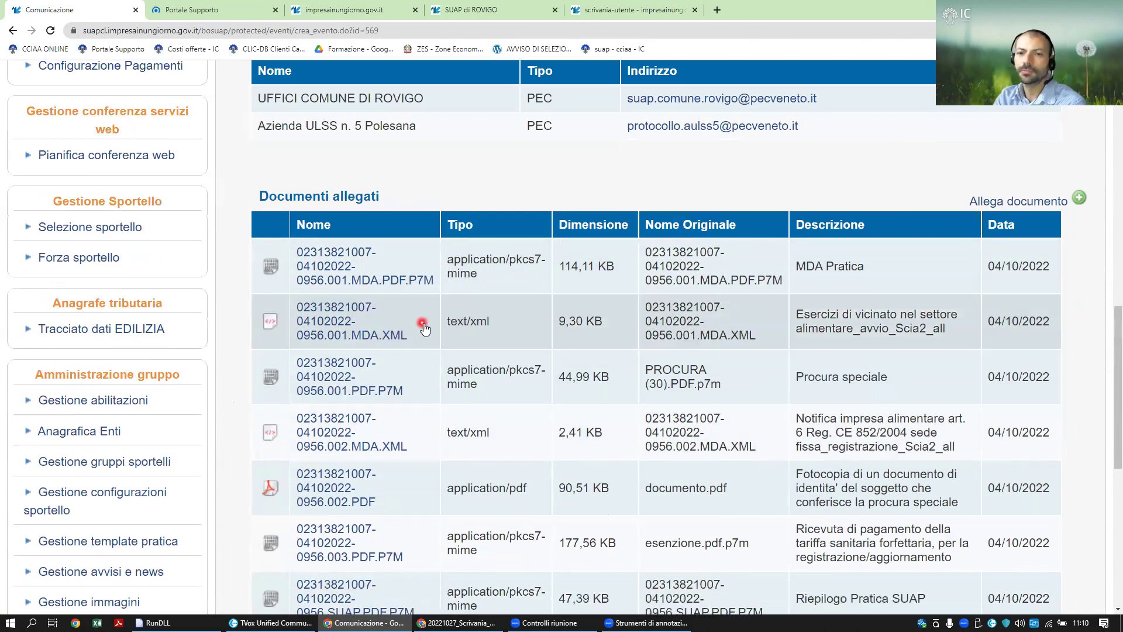
scroll(459, 374, "down", 2)
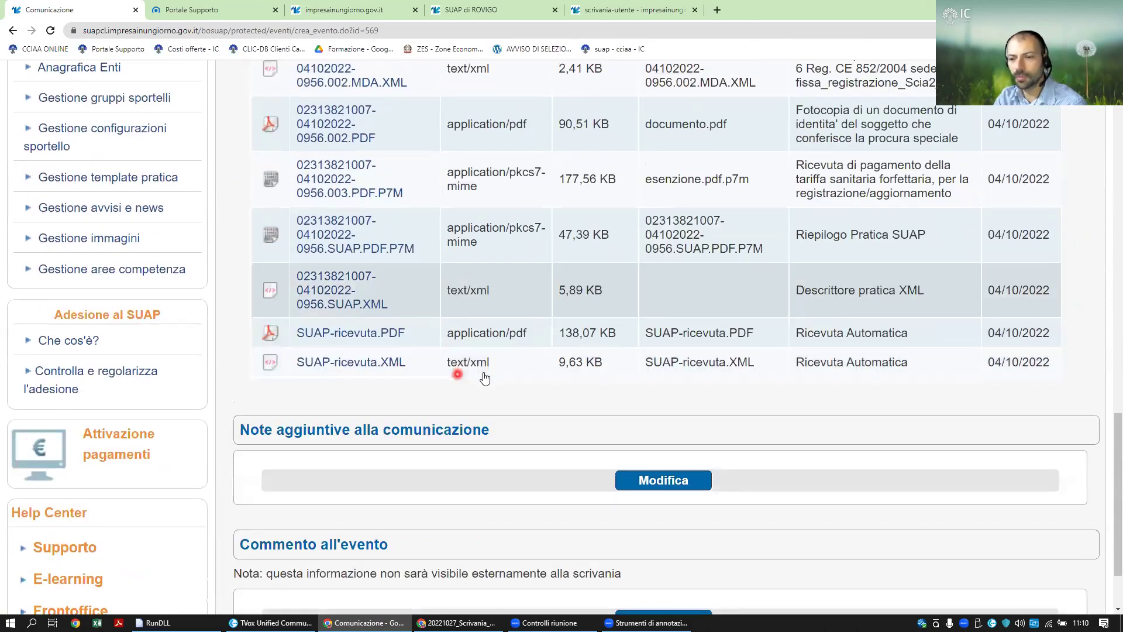
scroll(750, 260, "up", 8)
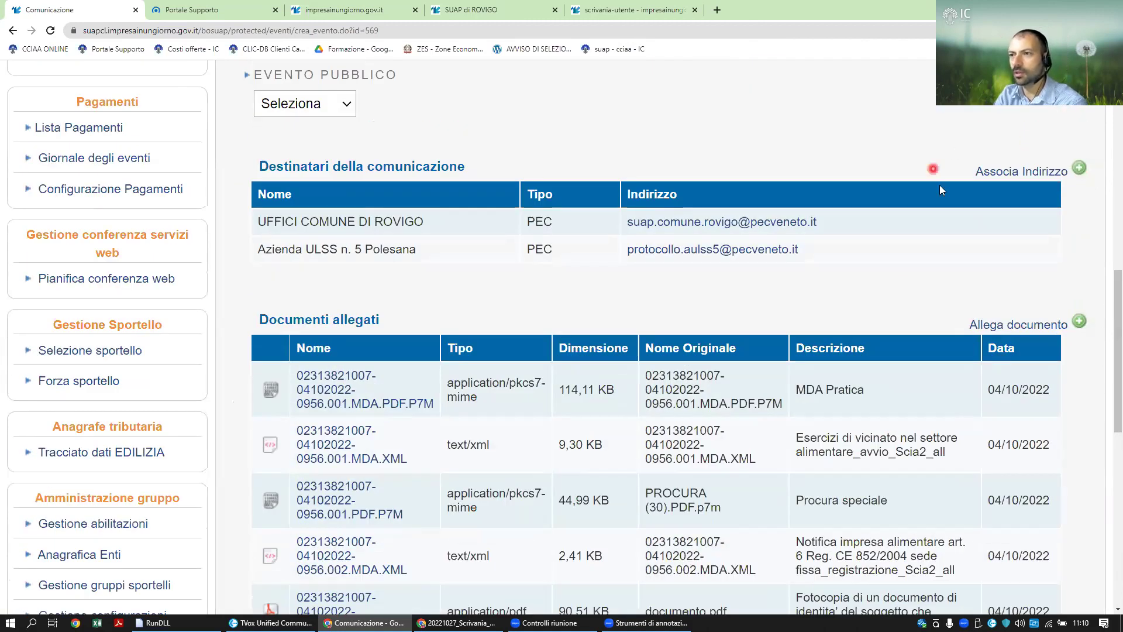
scroll(565, 245, "up", 2)
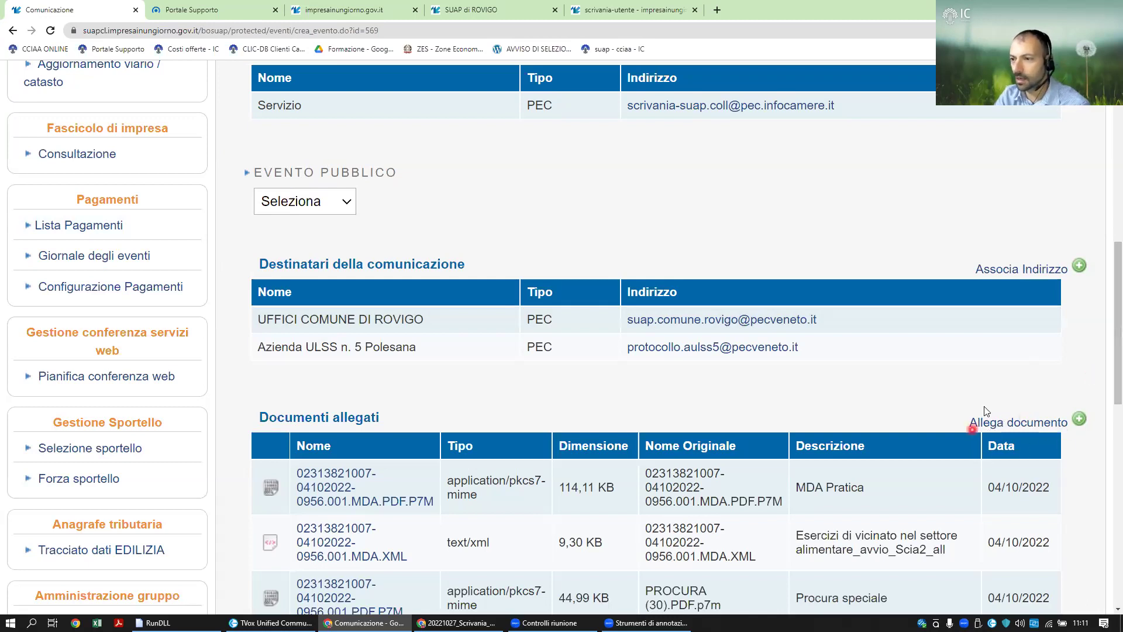
Examine the Note aggiuntive alla comunicazione section and recheck the event's recipients and attached documents
scroll(598, 327, "down", 2)
scroll(326, 318, "down", 9)
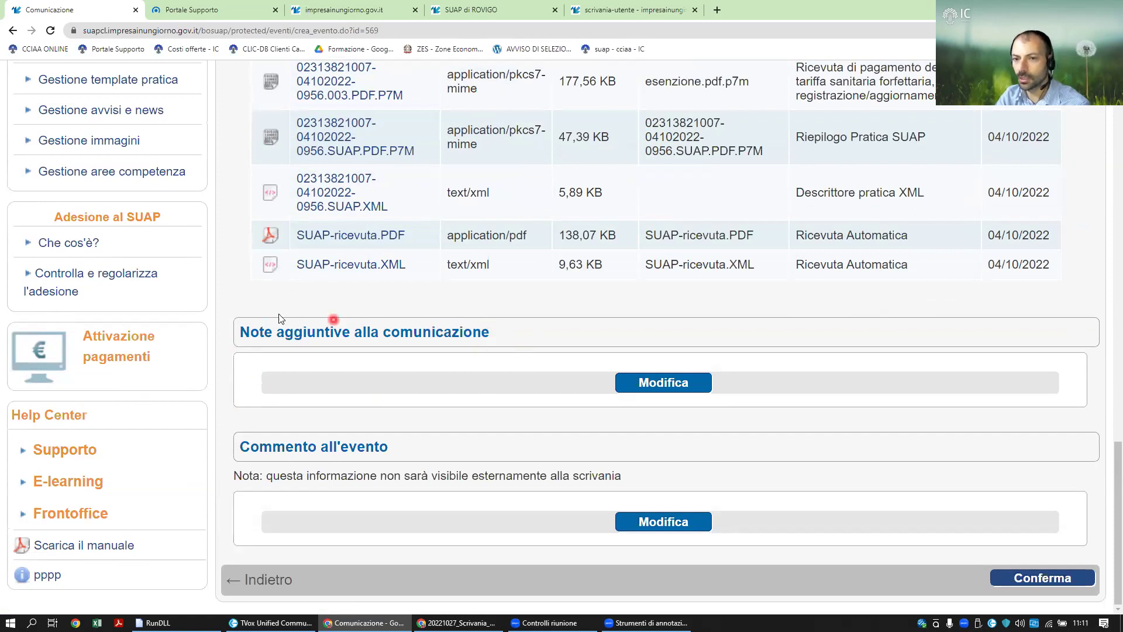
left_click_drag(239, 333, 491, 332)
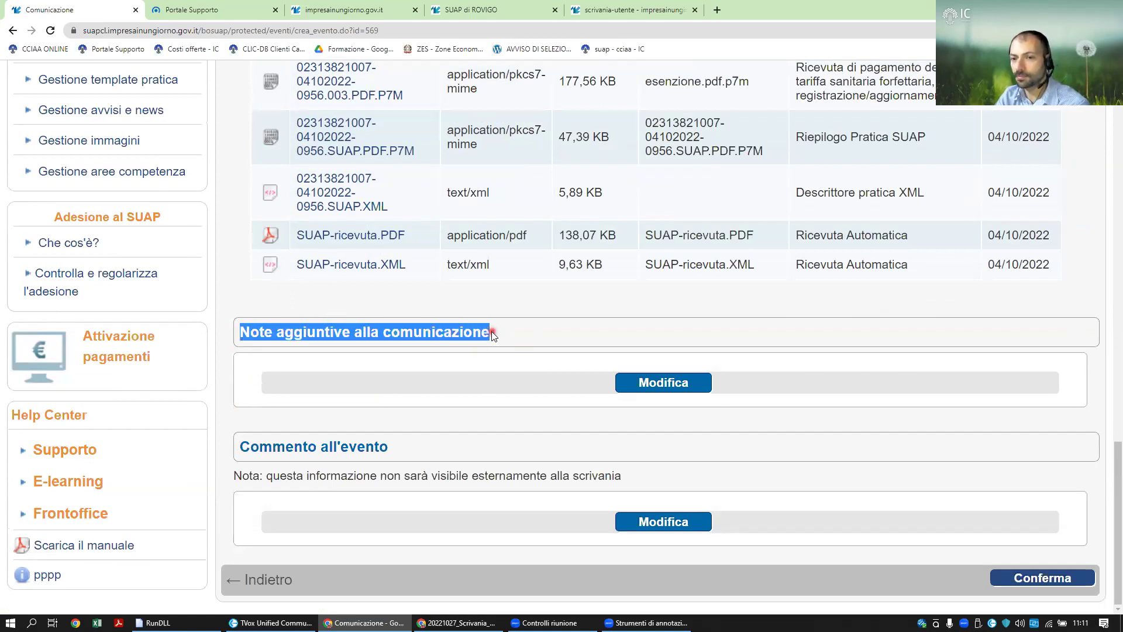
left_click(537, 301)
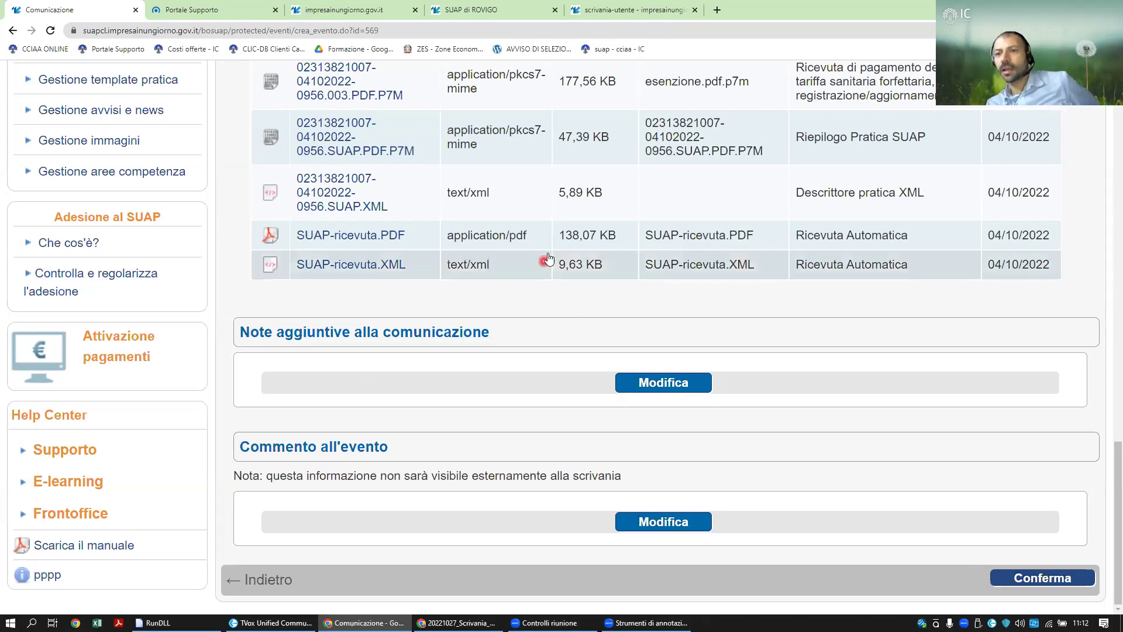
scroll(556, 263, "up", 5)
scroll(601, 199, "up", 2)
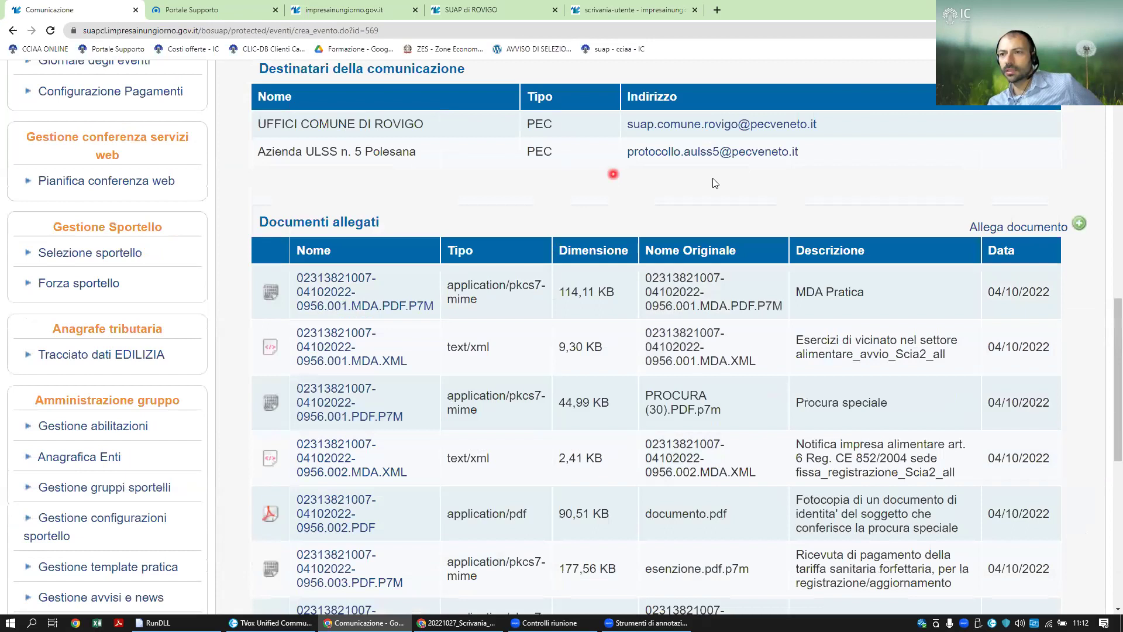
scroll(576, 266, "down", 7)
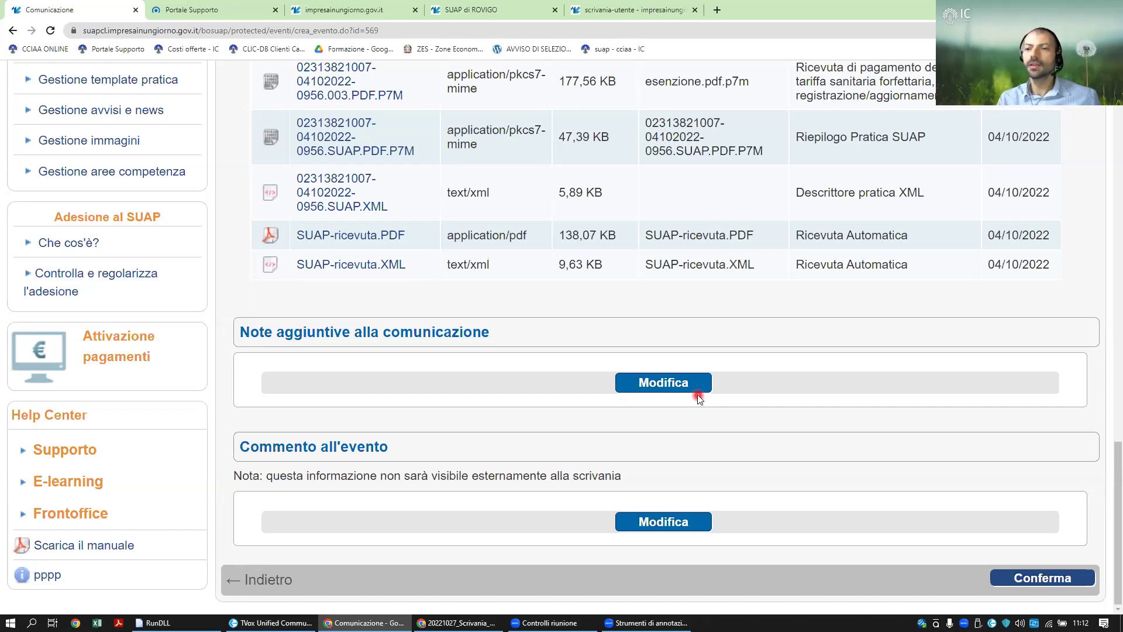
Add the additional note "prova aggiunta testo" with a second line "òkADJSòJSòLAJSDFòLJASòFJòASL òASDJF òLASJF" to the communication and save it
left_click(633, 382)
type("prova comme")
key("BackSpace")
key("BackSpace")
key("BackSpace")
key("BackSpace")
key("BackSpace")
type("aggiunta testo")
key("Return")
type("òkADJSòJSòLAJSDFòLJASòFJòASL òASDJF òLASJF")
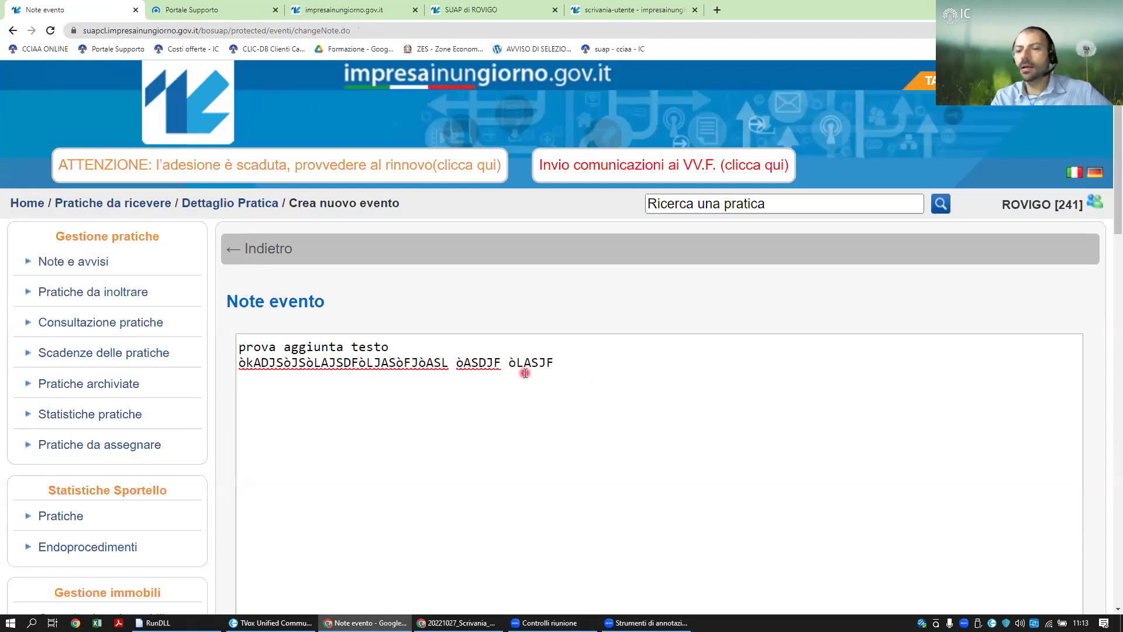
scroll(525, 373, "down", 5)
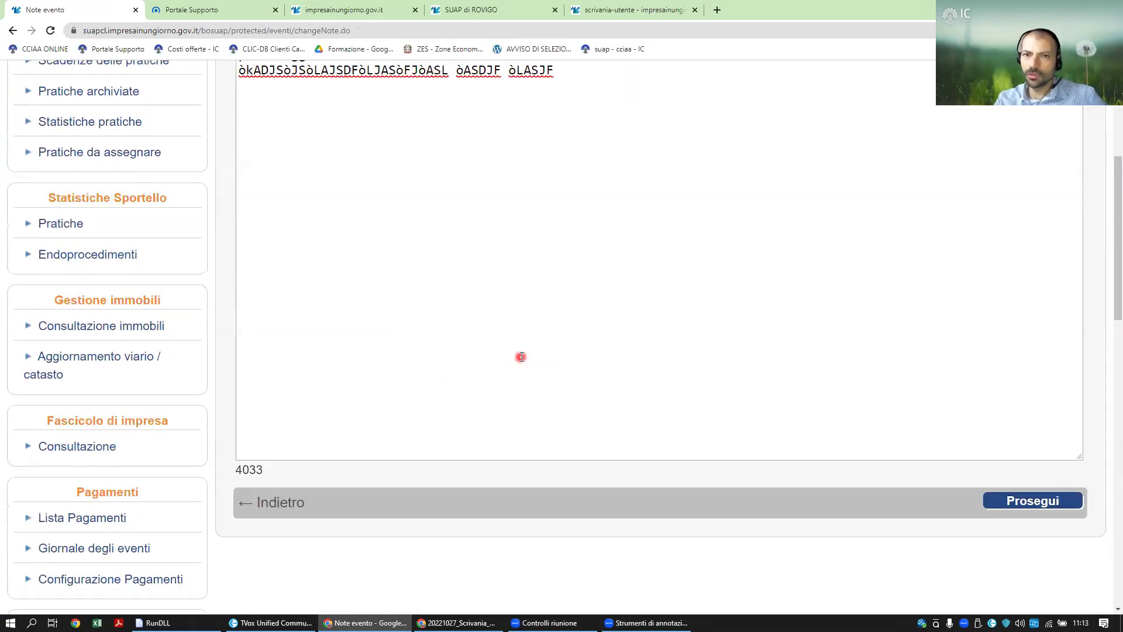
scroll(515, 348, "up", 2)
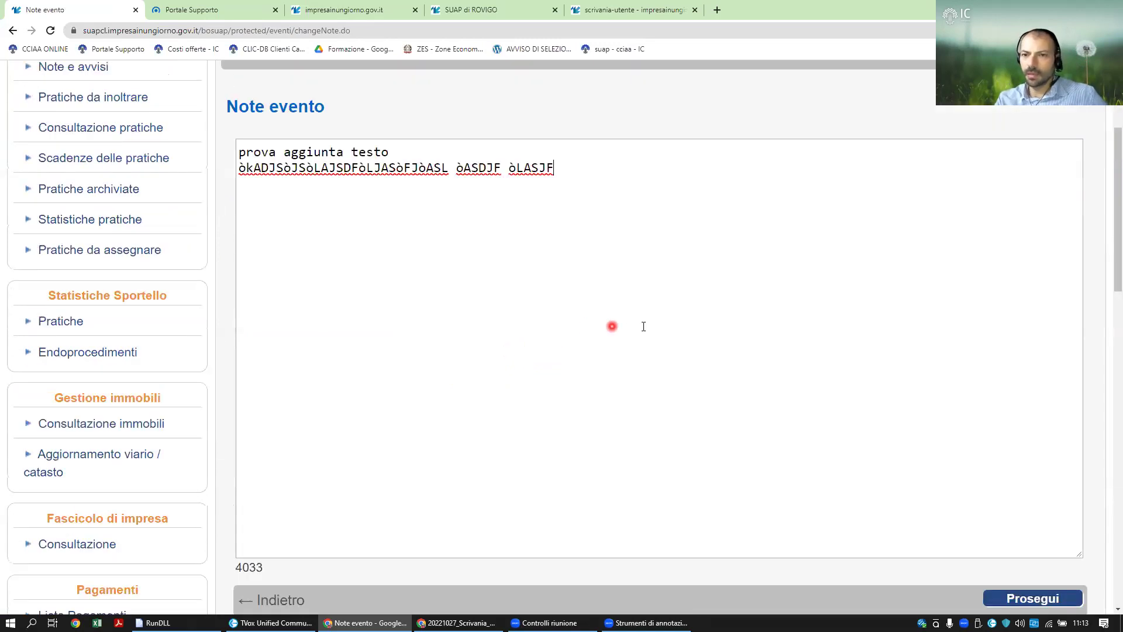
scroll(877, 383, "down", 2)
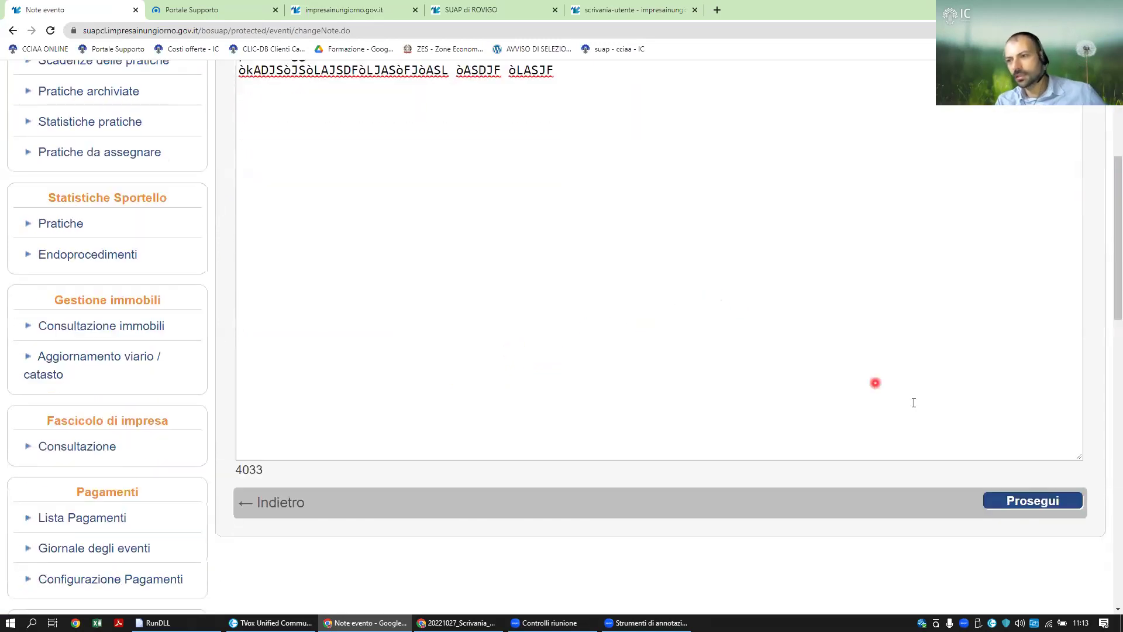
left_click(1021, 506)
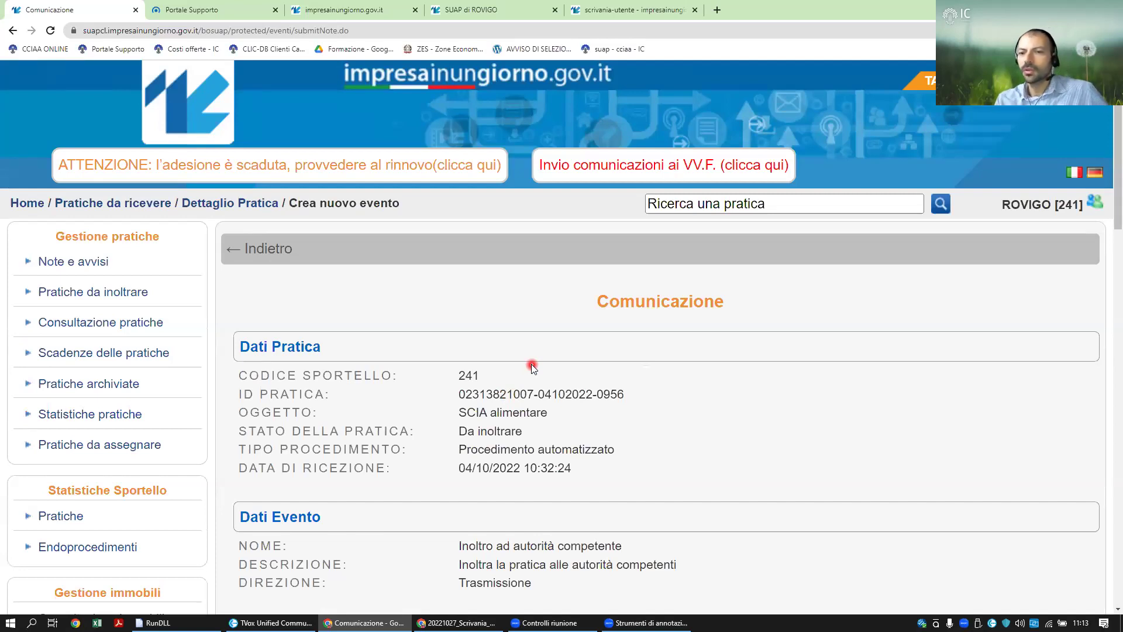
Add the internal comment "COMMENTO AD USO INTERNO" to the event under Commento all'evento and save it
scroll(534, 409, "down", 5)
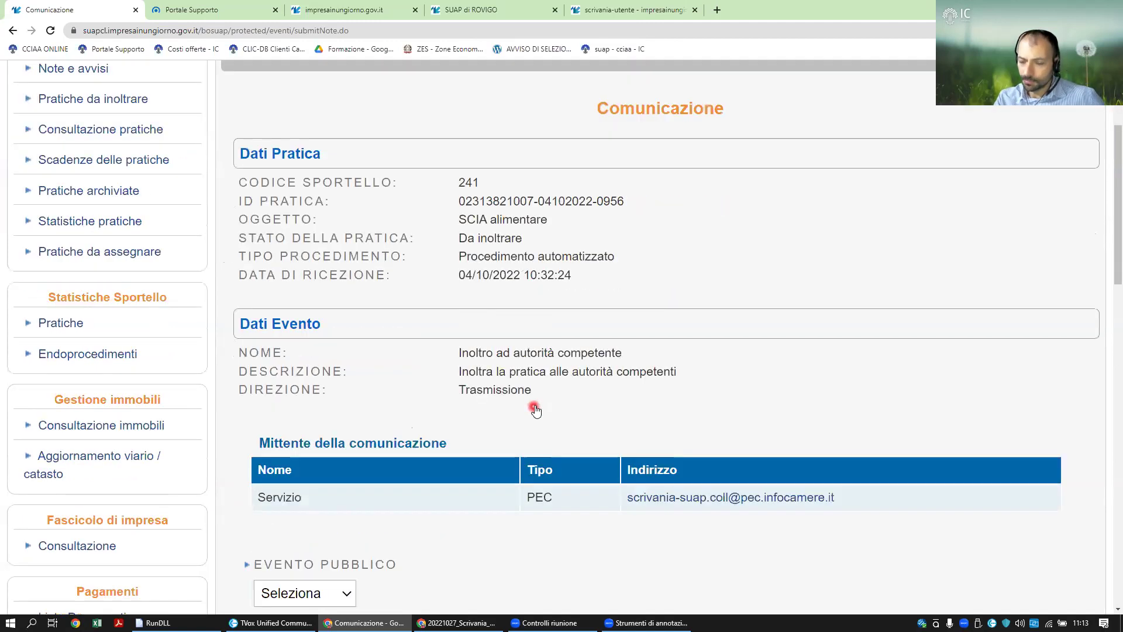
scroll(537, 400, "down", 14)
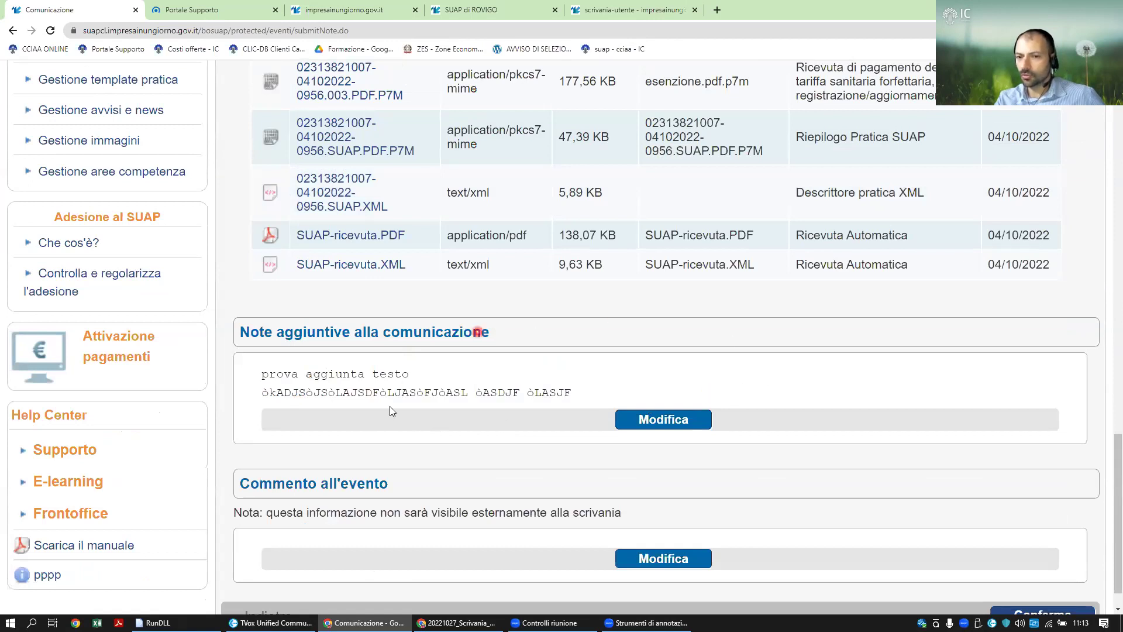
scroll(474, 310, "down", 1)
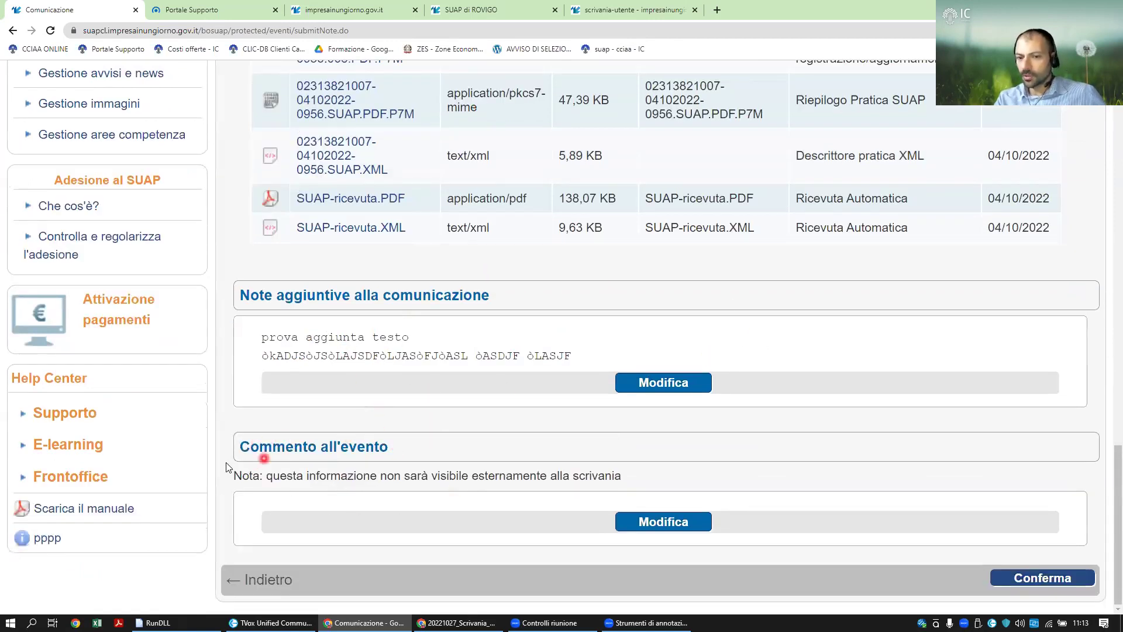
left_click_drag(240, 448, 409, 446)
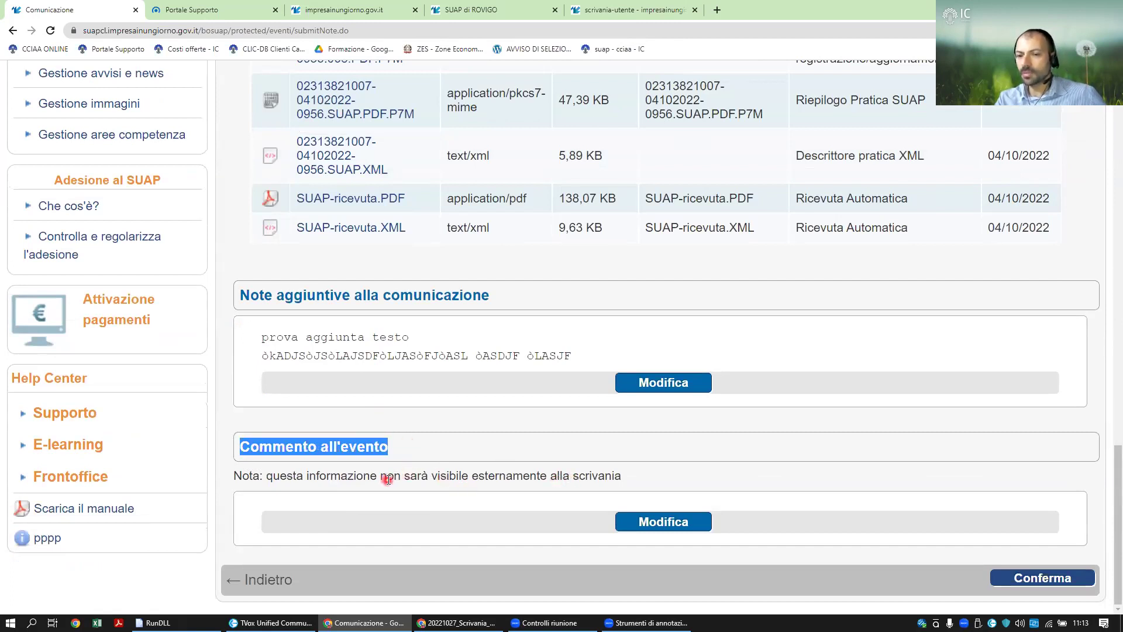
left_click_drag(378, 477, 634, 471)
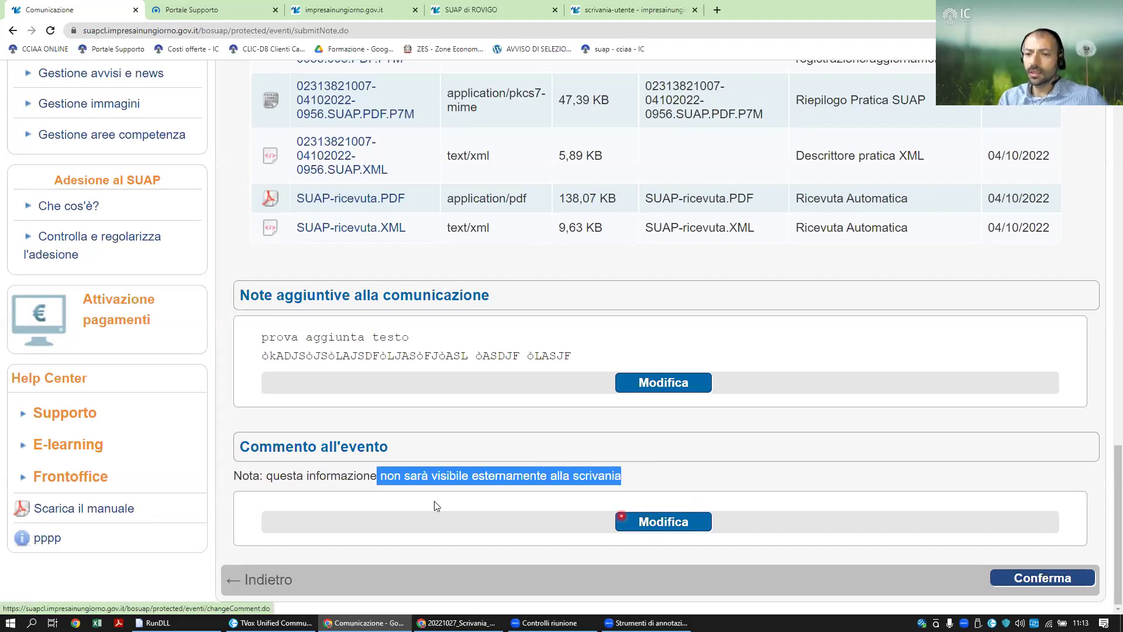
left_click(697, 521)
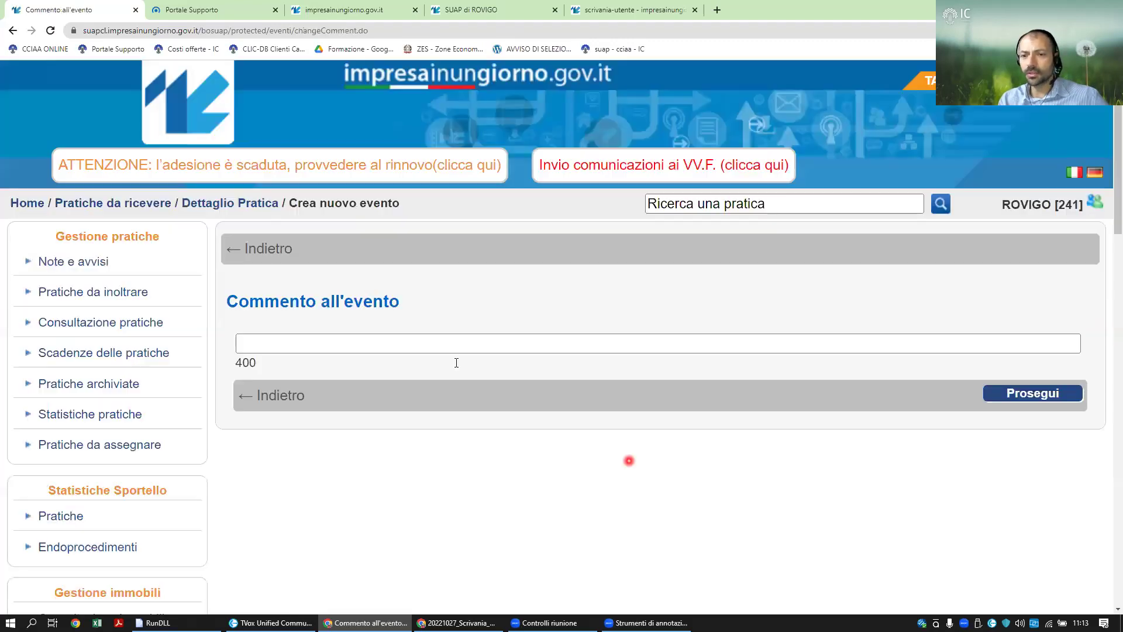
left_click(398, 346)
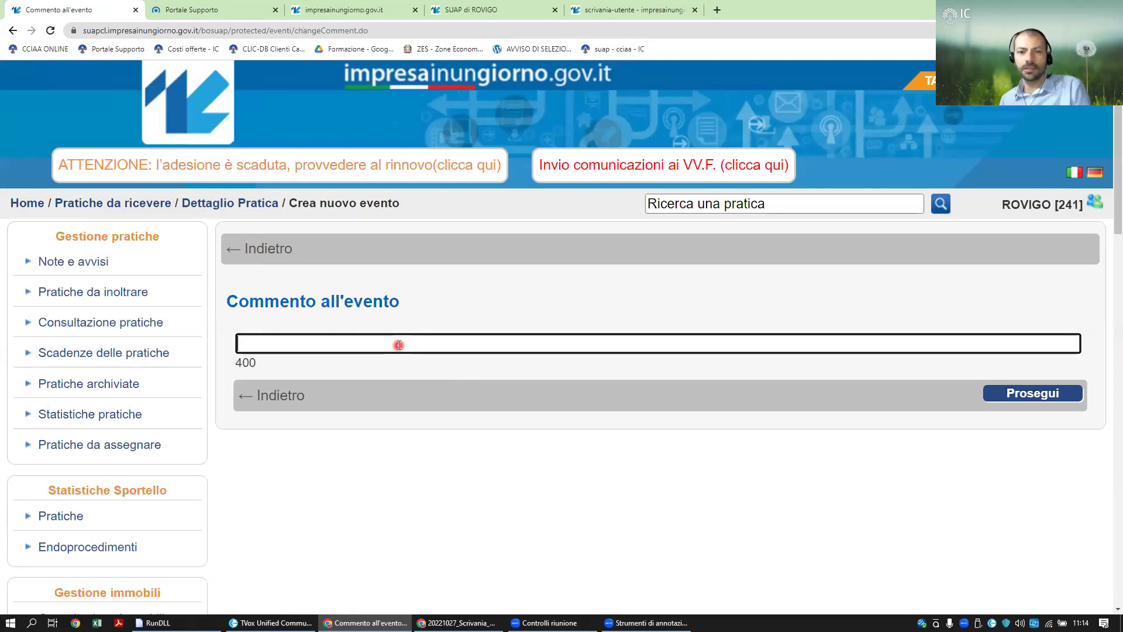
type("COMMENTO")
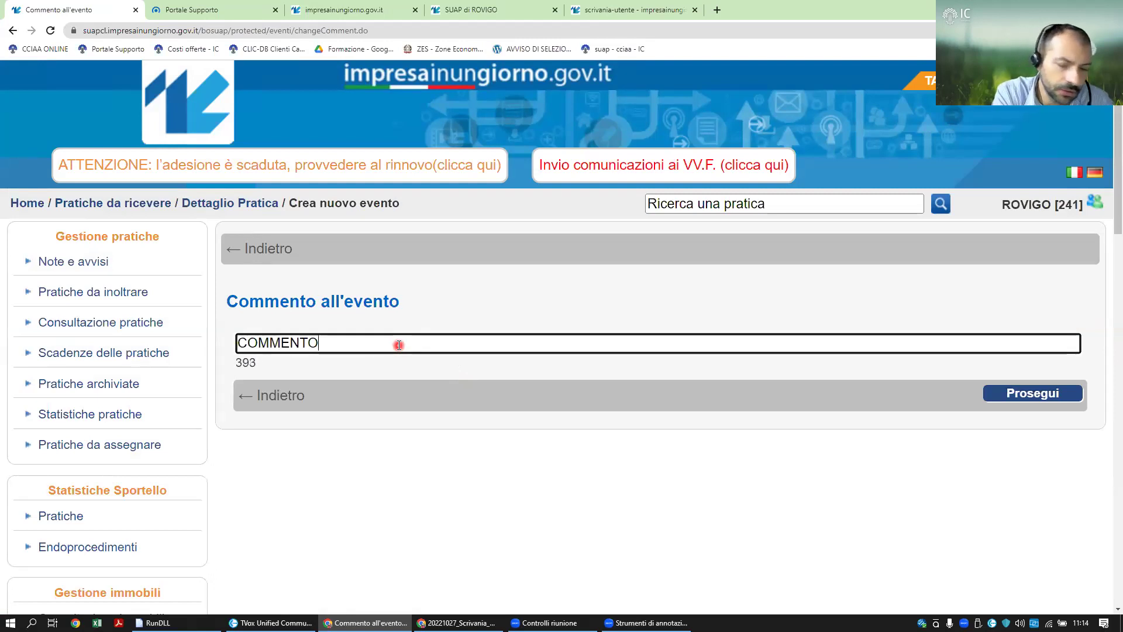
type(" AD USO INTERNO")
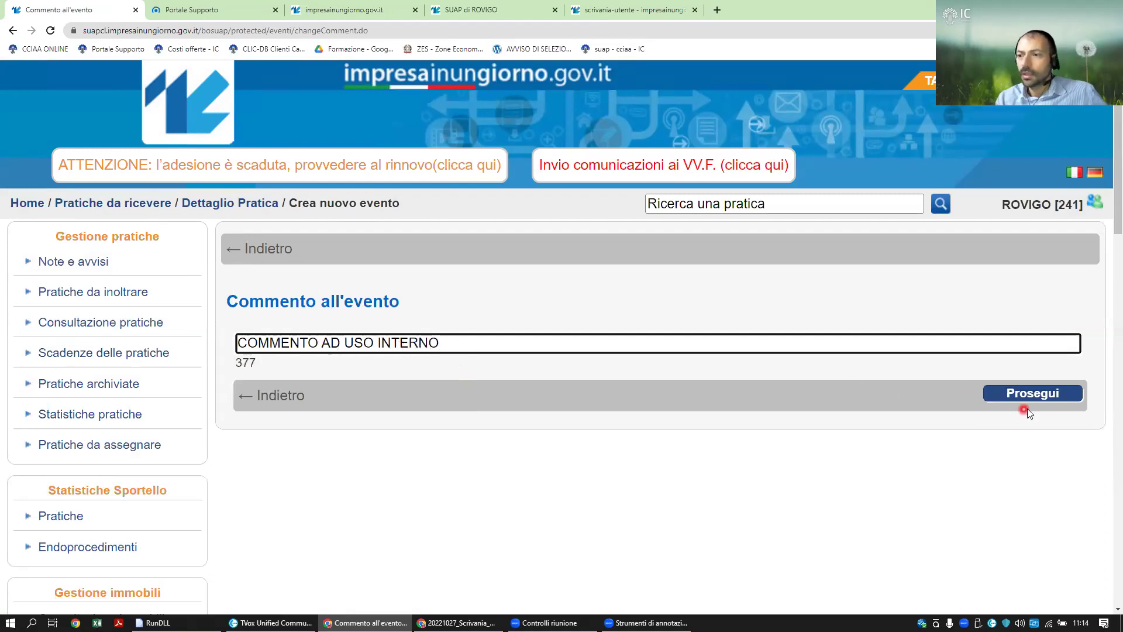
left_click(1043, 395)
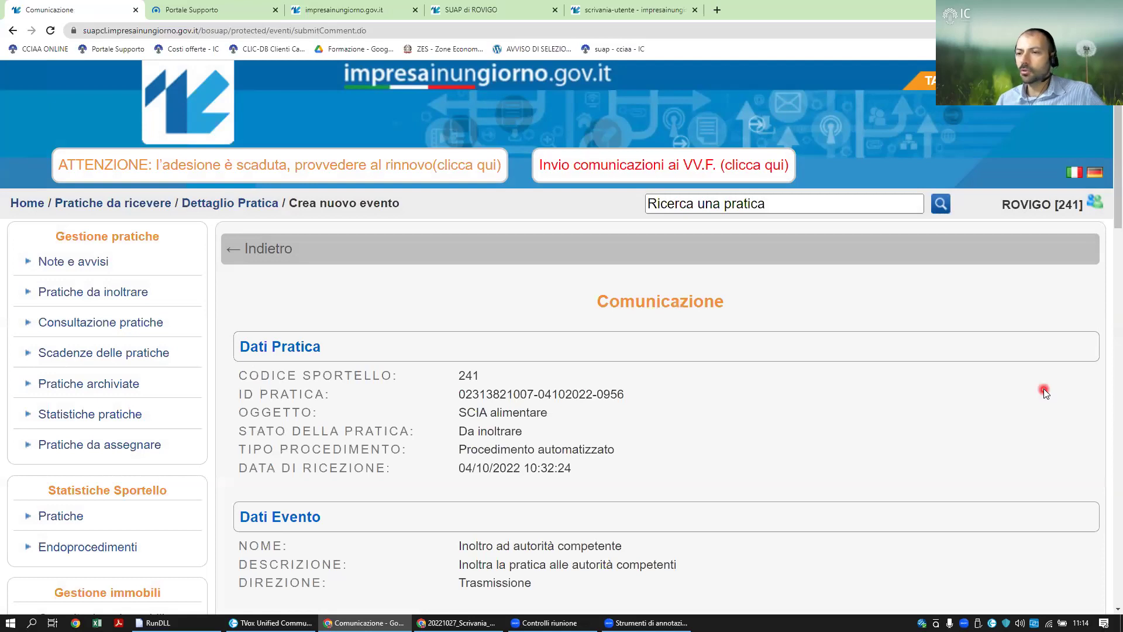
scroll(1014, 383, "down", 12)
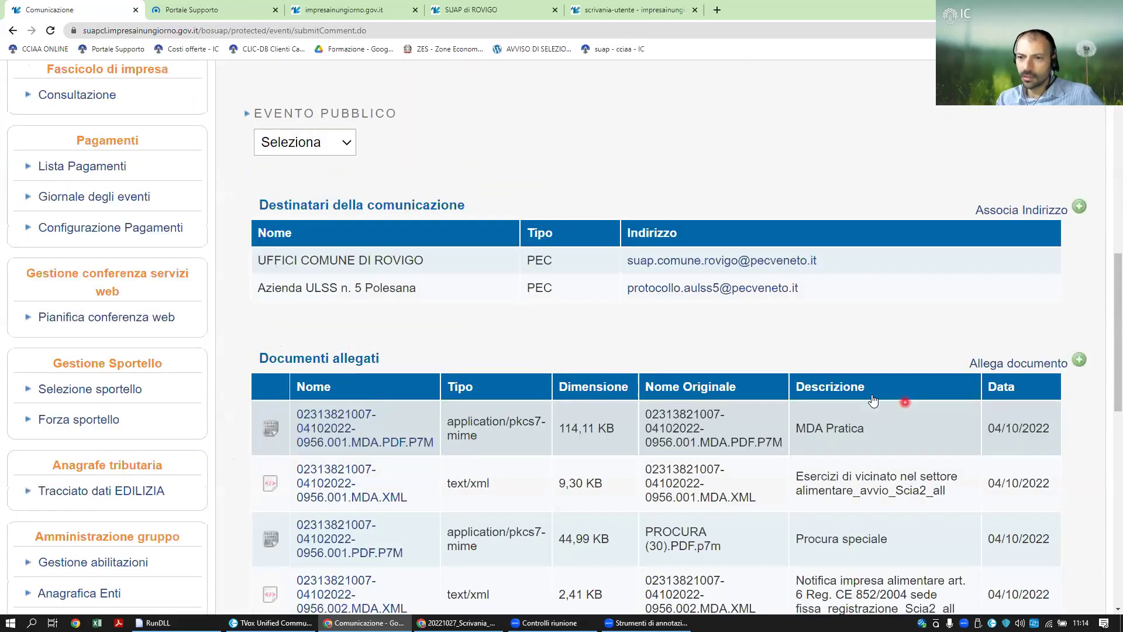
scroll(869, 396, "down", 8)
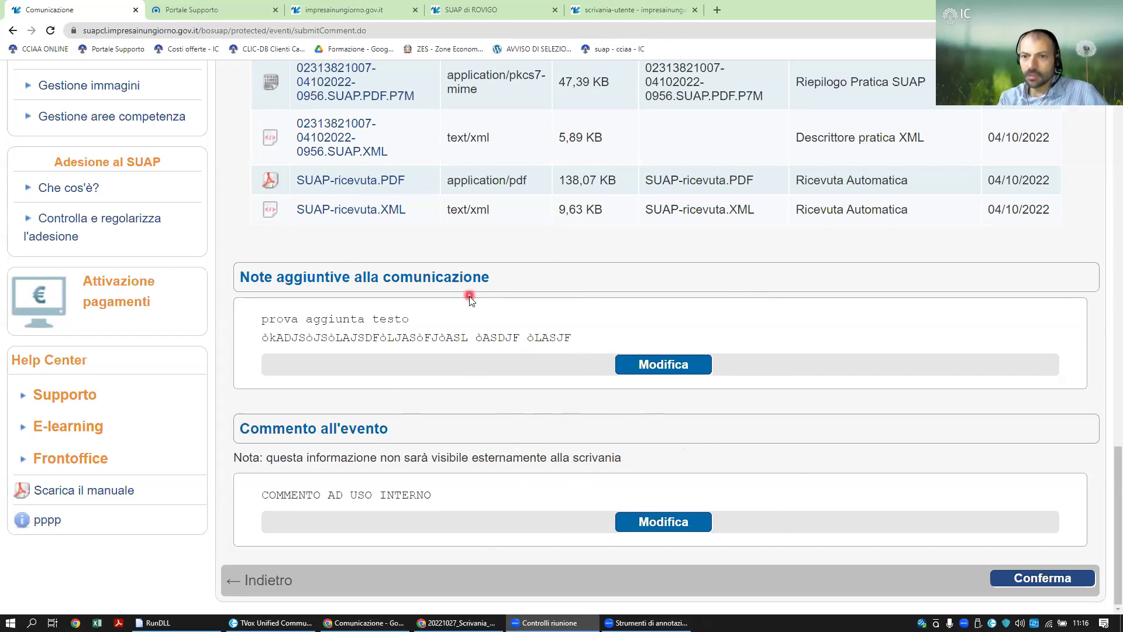
Set the Evento pubblico option of the Inoltro ad autorità competente event to Si
scroll(469, 297, "up", 1)
scroll(472, 299, "up", 20)
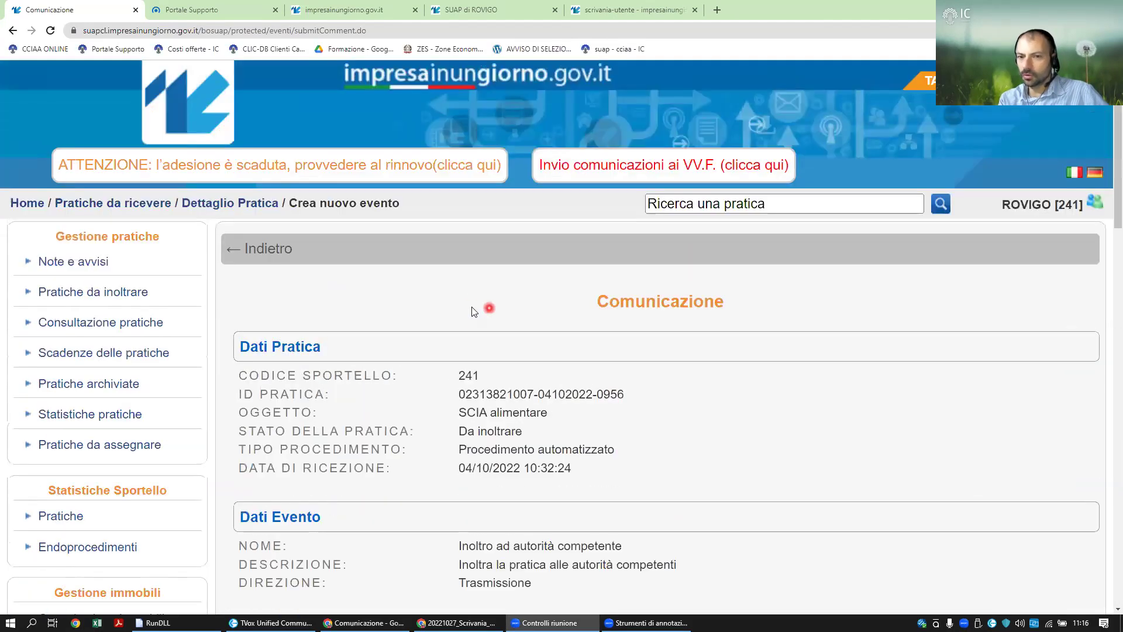
scroll(472, 305, "down", 2)
scroll(339, 368, "down", 4)
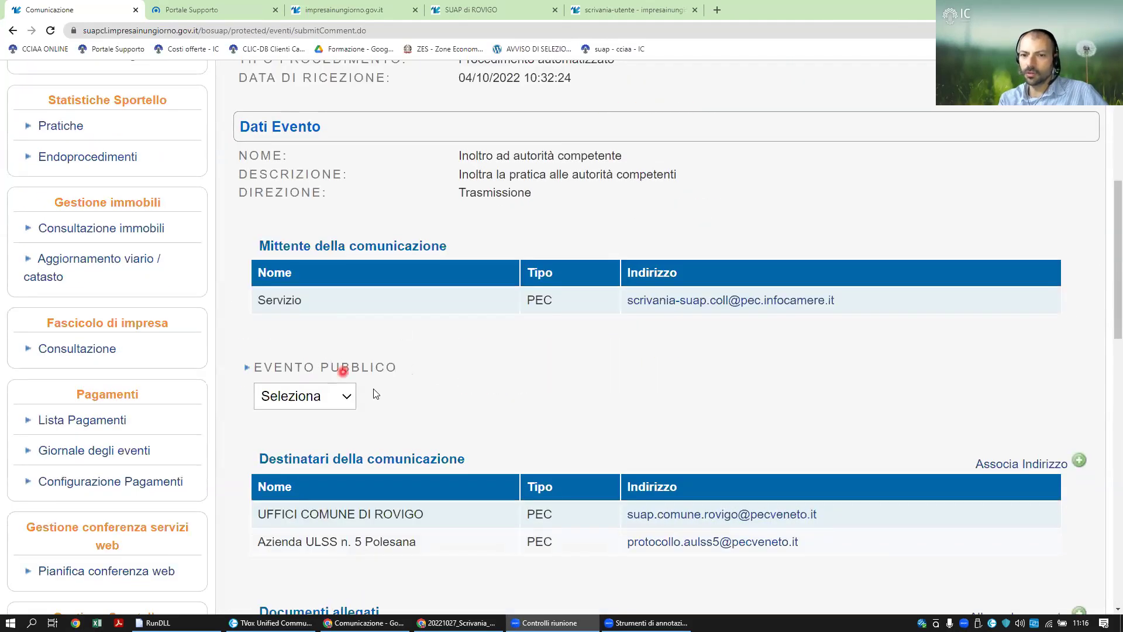
scroll(319, 298, "down", 1)
left_click(326, 298)
left_click(323, 336)
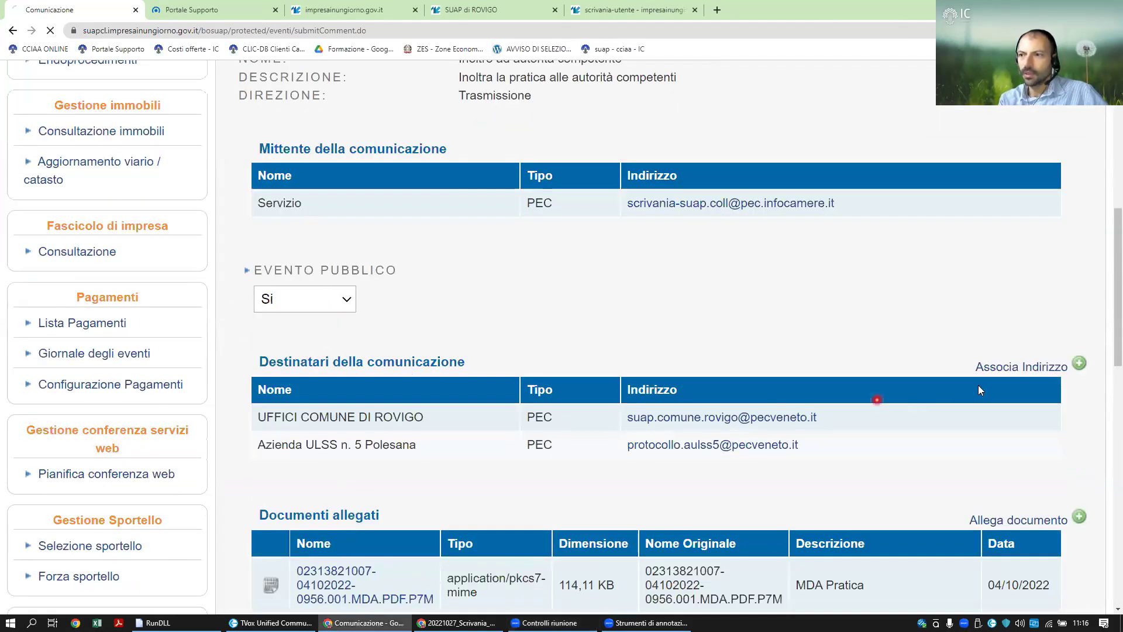
Review the event's attached documents, the additional communication note and the internal event comment
scroll(1041, 427, "down", 15)
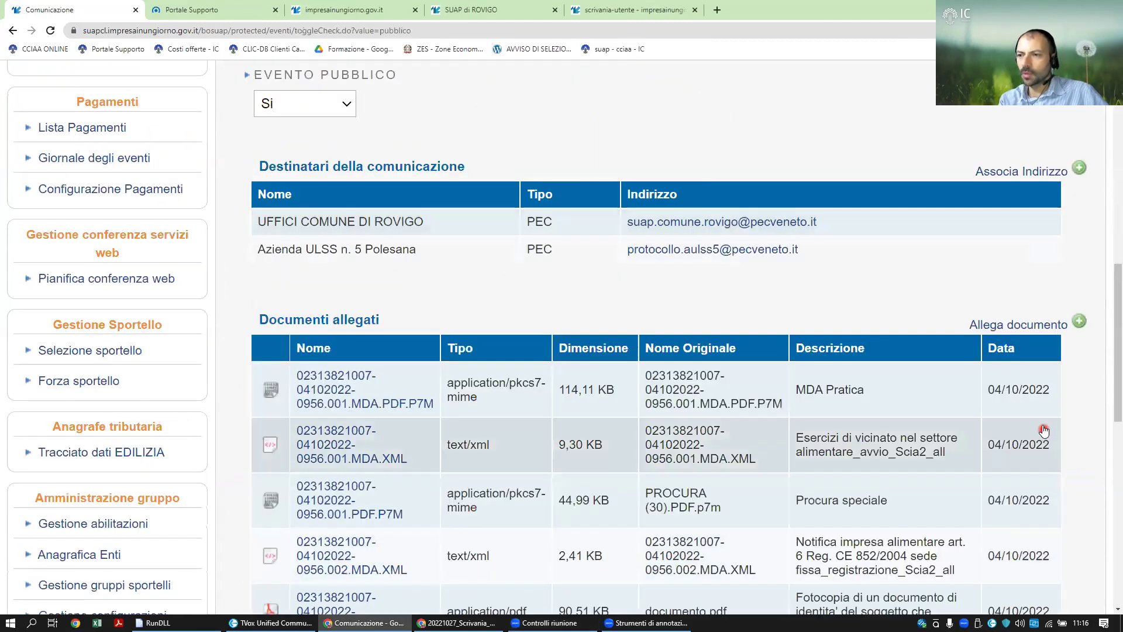
scroll(1039, 419, "down", 5)
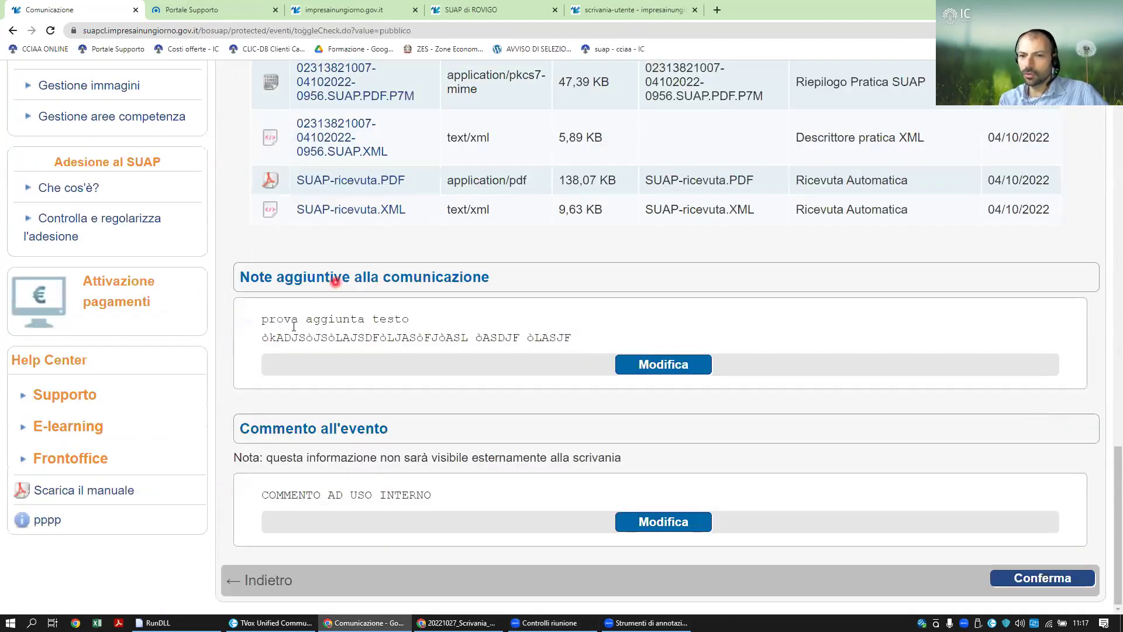
left_click_drag(257, 320, 575, 341)
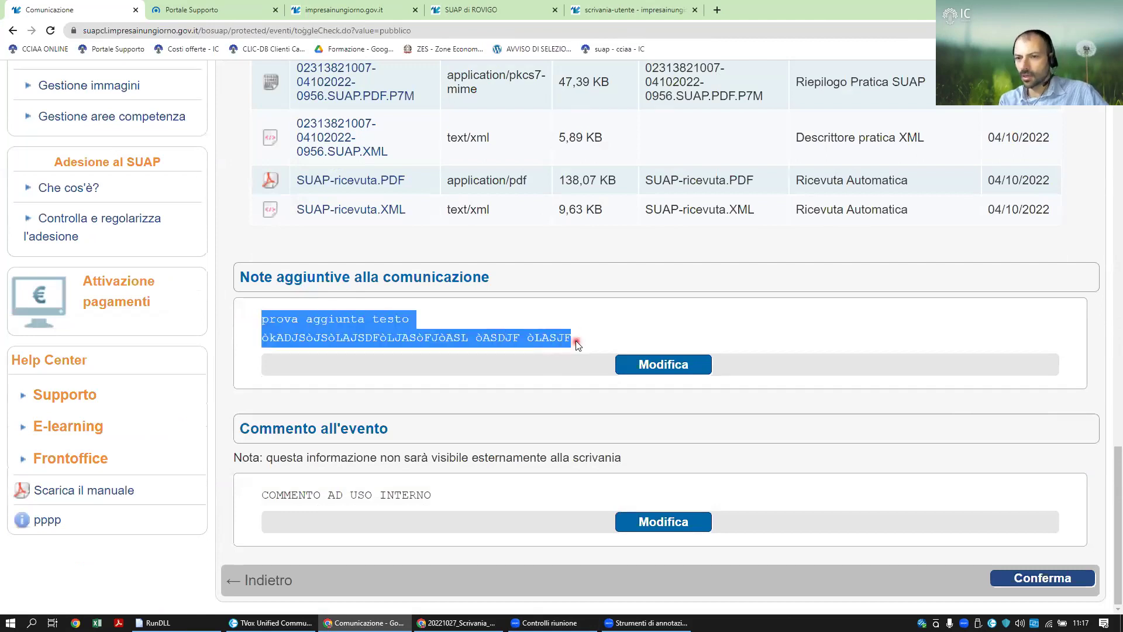
left_click_drag(258, 320, 292, 321)
left_click_drag(459, 335, 576, 336)
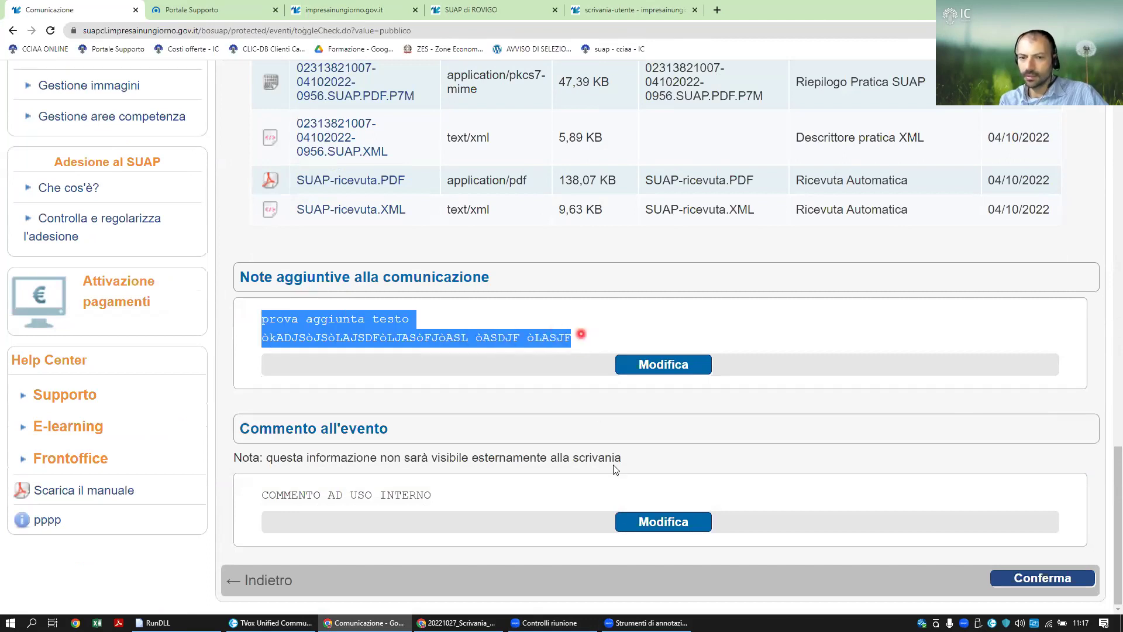
left_click_drag(269, 496, 430, 497)
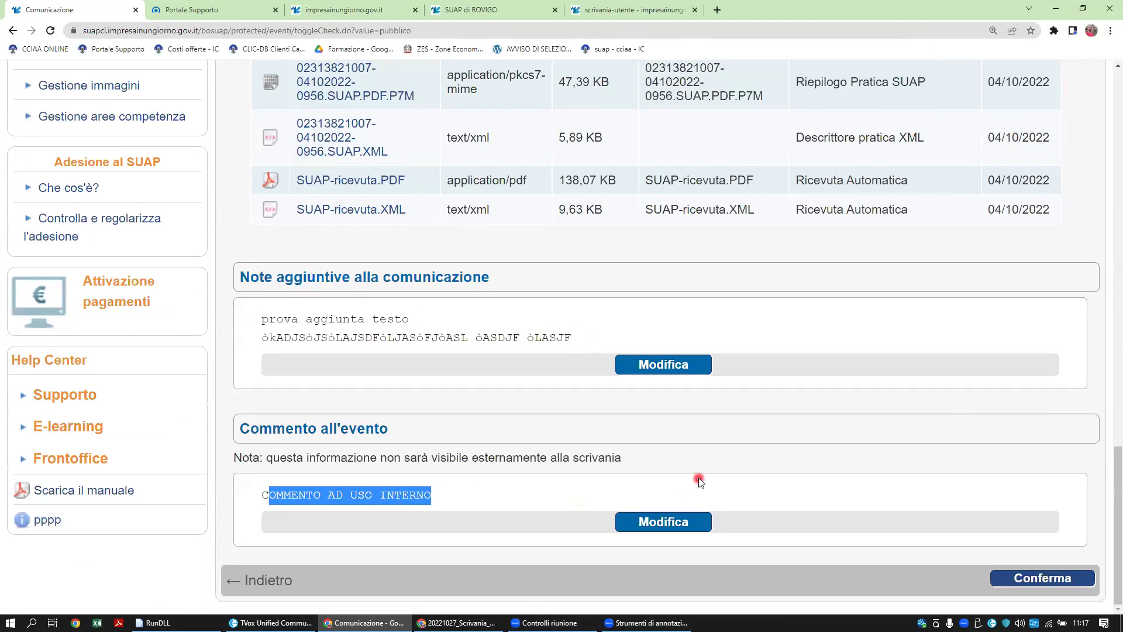
left_click(523, 494)
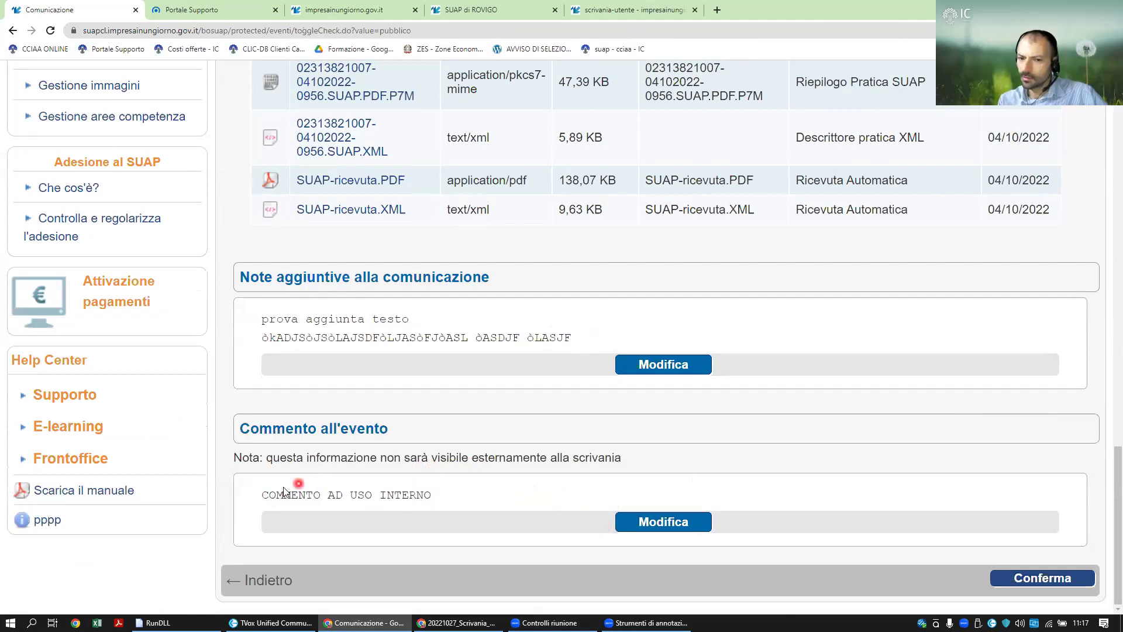
left_click_drag(261, 494, 454, 505)
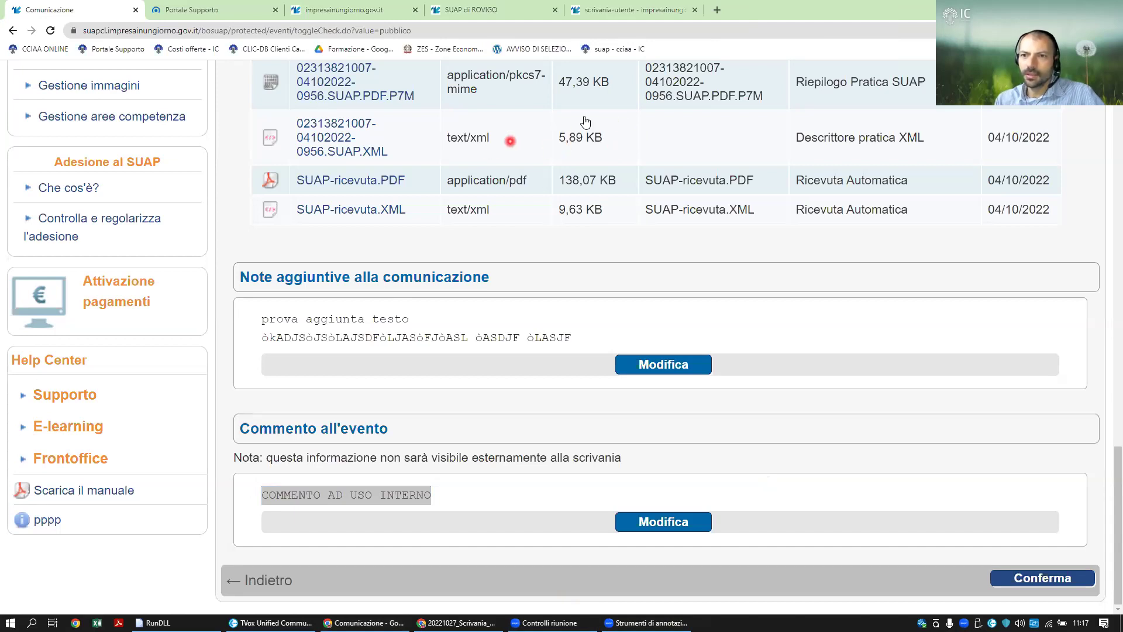
left_click_drag(738, 210, 776, 265)
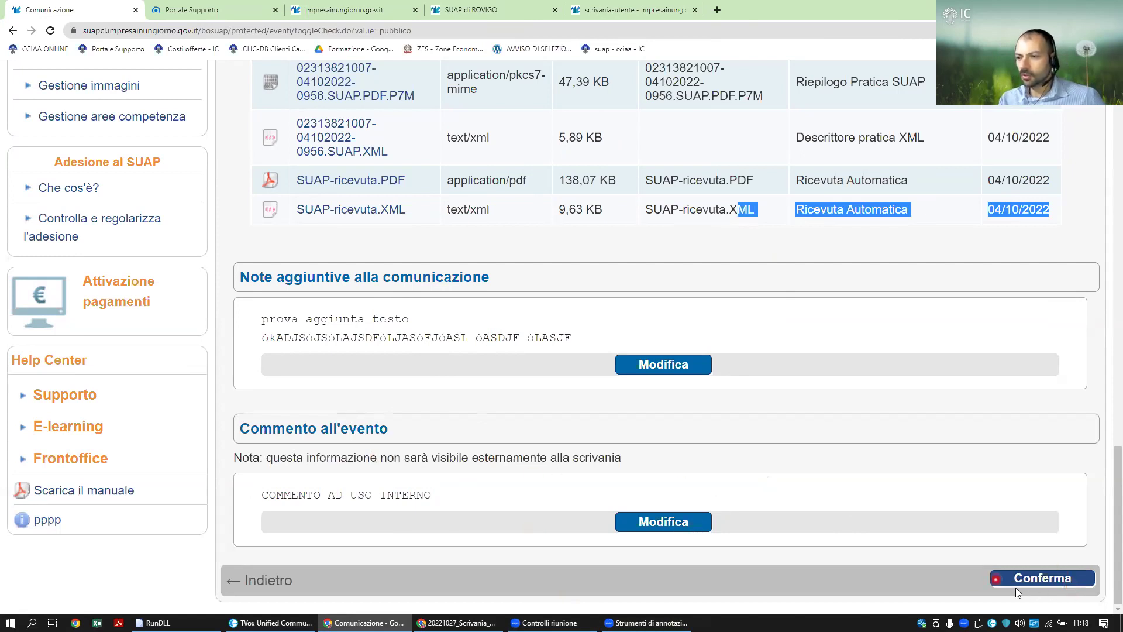
Confirm the Inoltro ad autorità competente event and check its entry in the pratica's Eventi section
left_click(1061, 579)
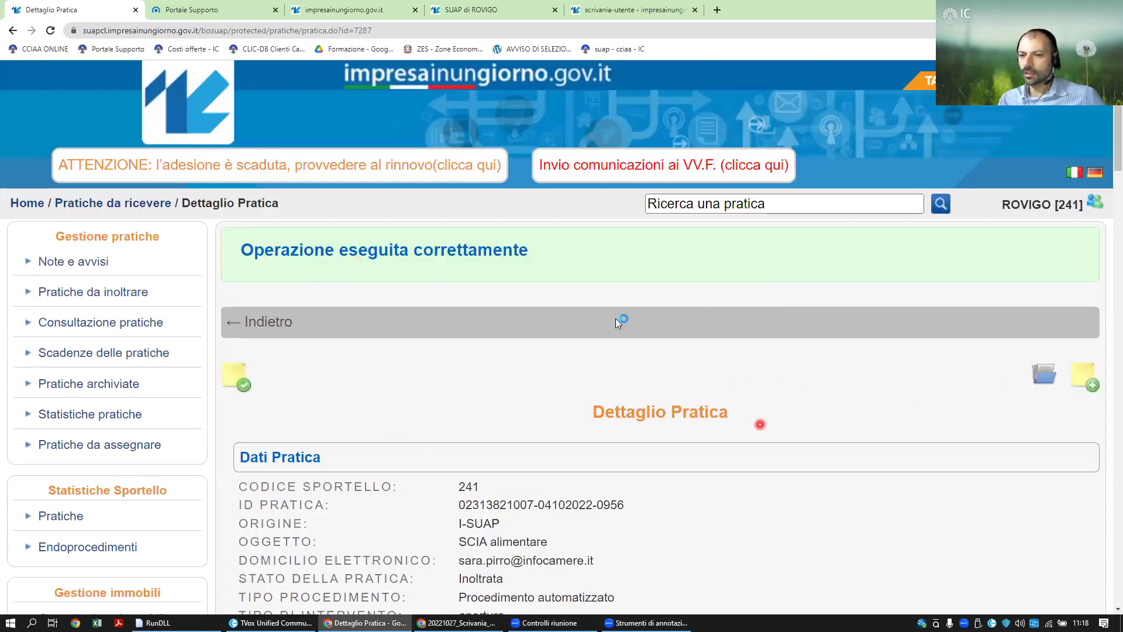
scroll(539, 433, "down", 1)
scroll(539, 431, "down", 10)
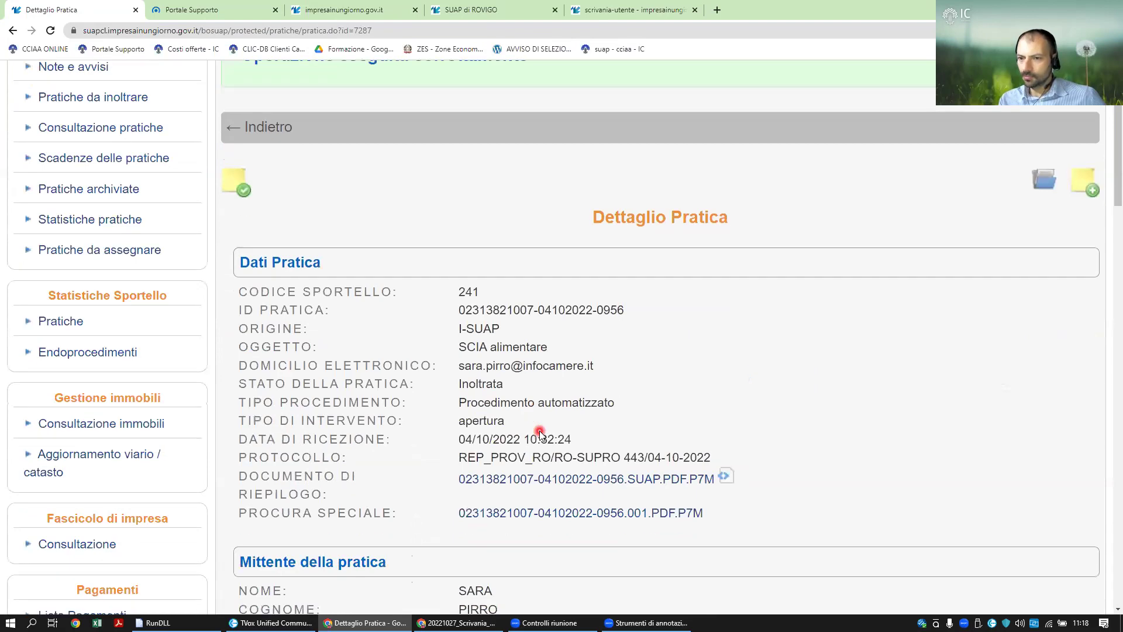
scroll(541, 425, "down", 10)
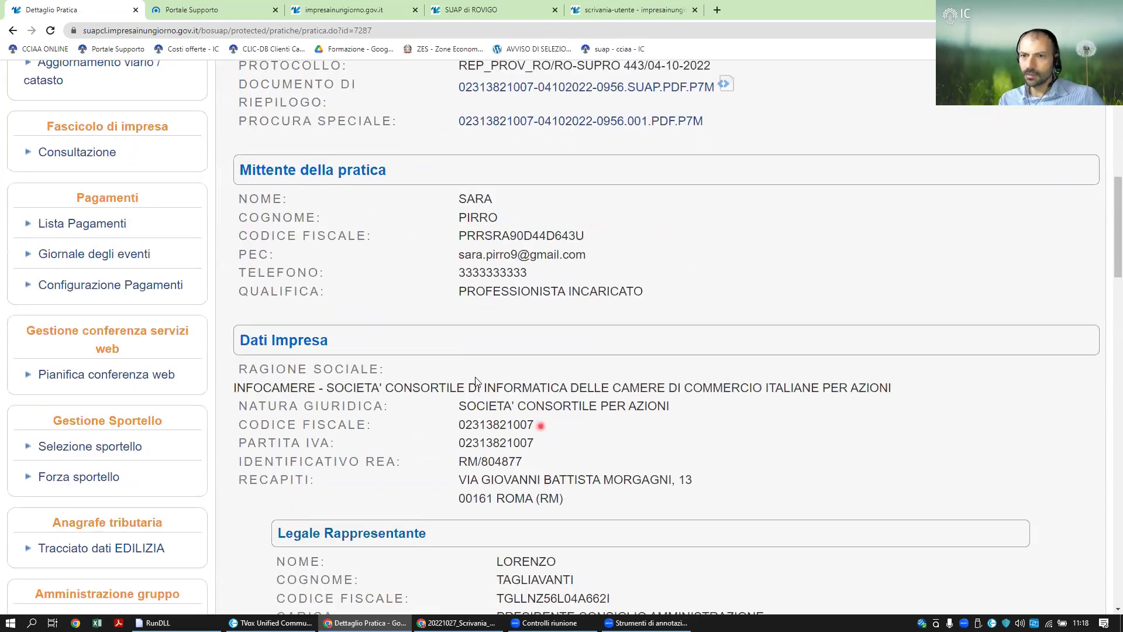
scroll(477, 382, "down", 16)
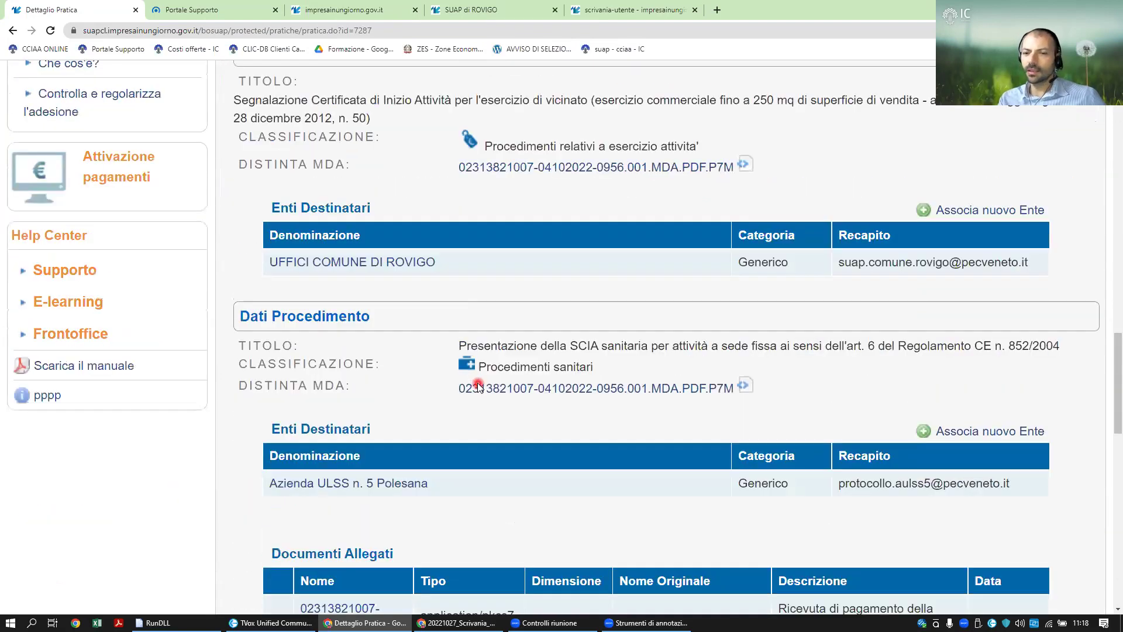
scroll(477, 383, "down", 6)
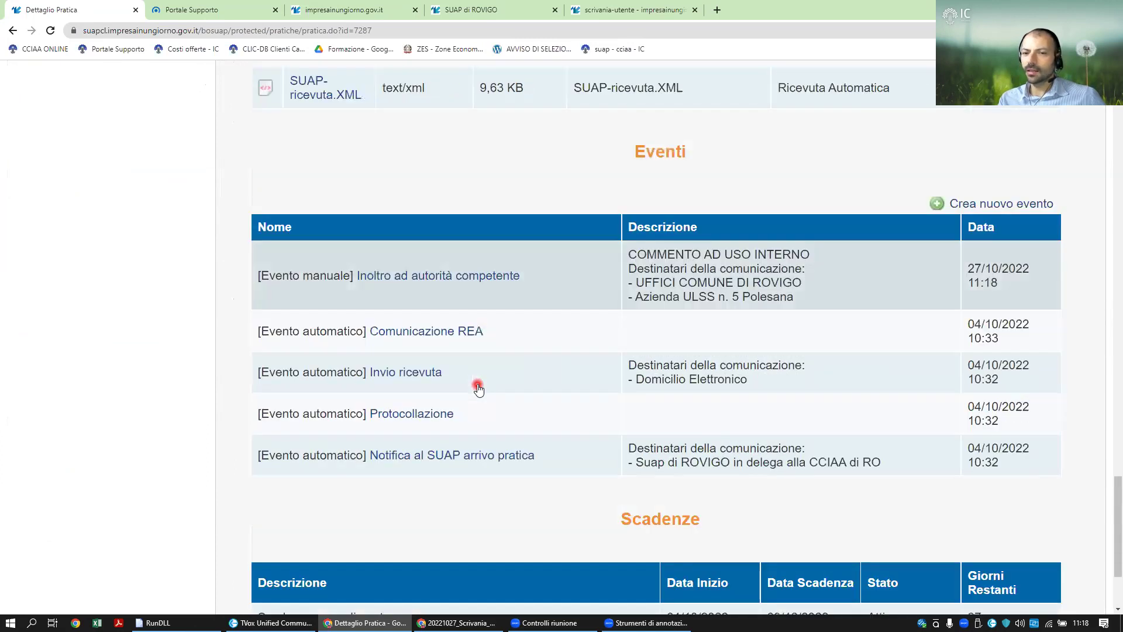
scroll(477, 383, "up", 2)
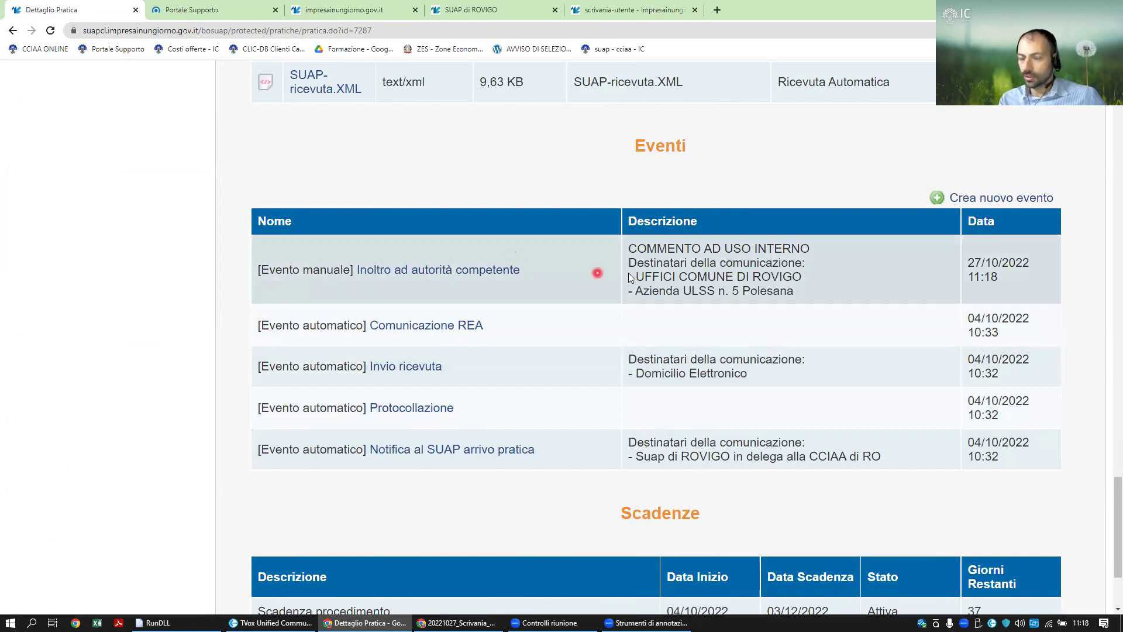
Open the Inoltro ad autorità competente event and examine its data, sender, recipients, attached documents and note
left_click(768, 283)
scroll(545, 385, "down", 8)
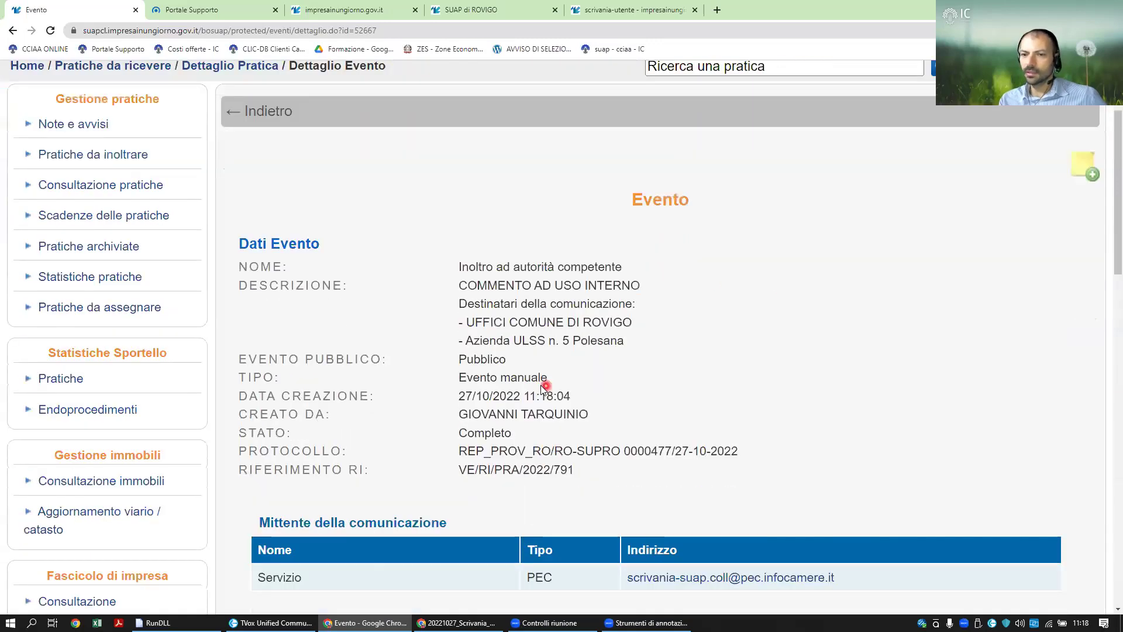
scroll(511, 378, "down", 7)
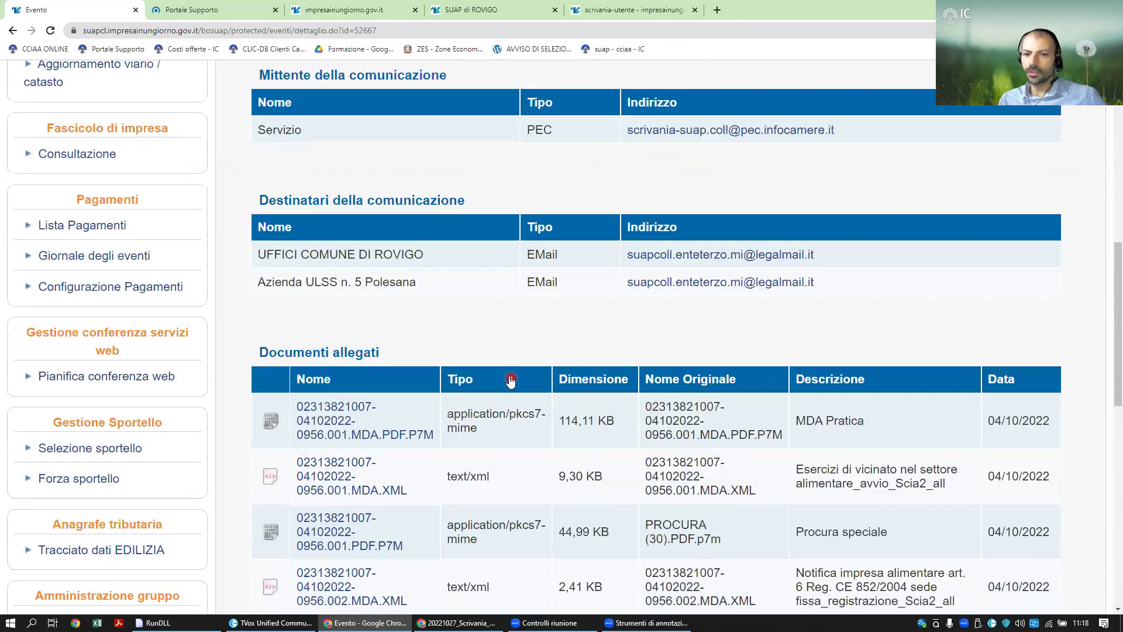
scroll(618, 304, "down", 5)
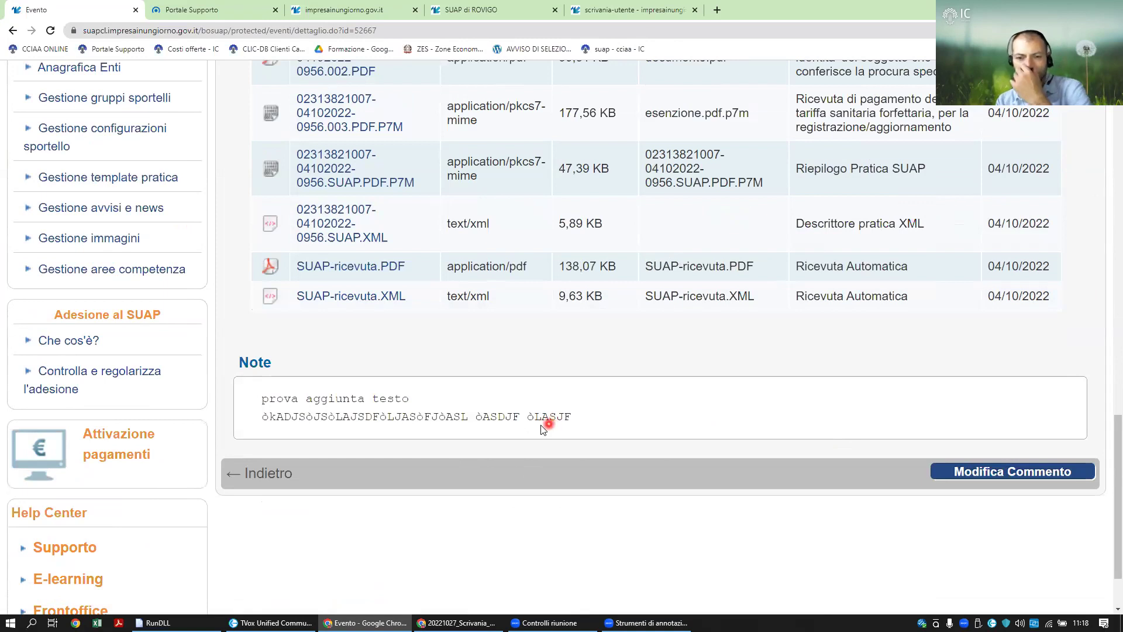
Return from the event detail to the SCIA alimentare pratica and look over its Eventi list
left_click(280, 481)
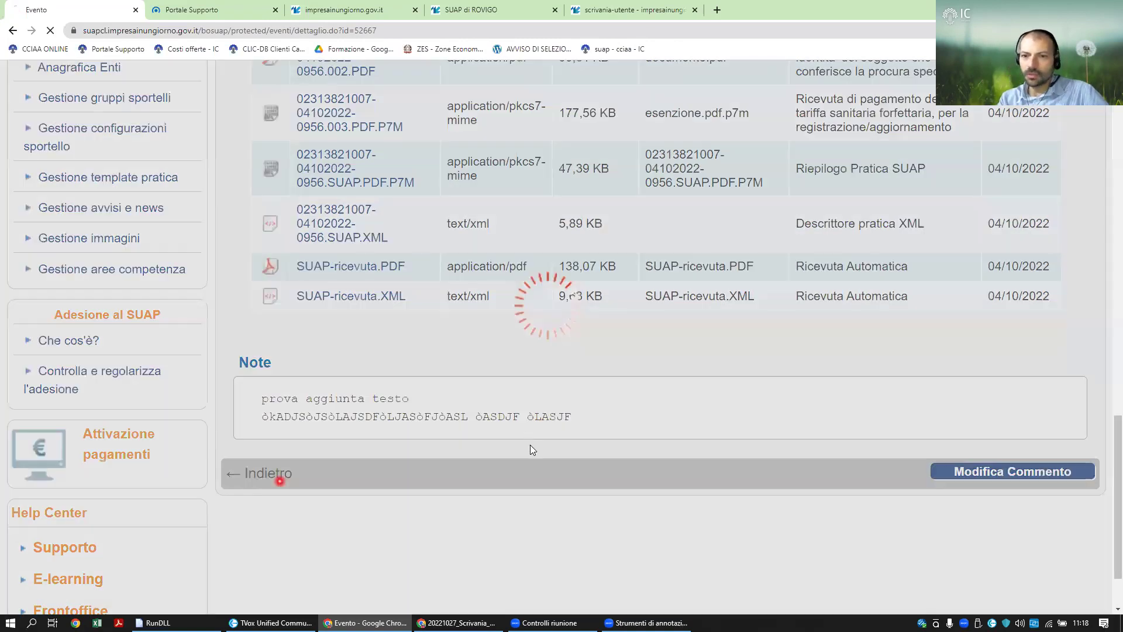
scroll(529, 432, "down", 5)
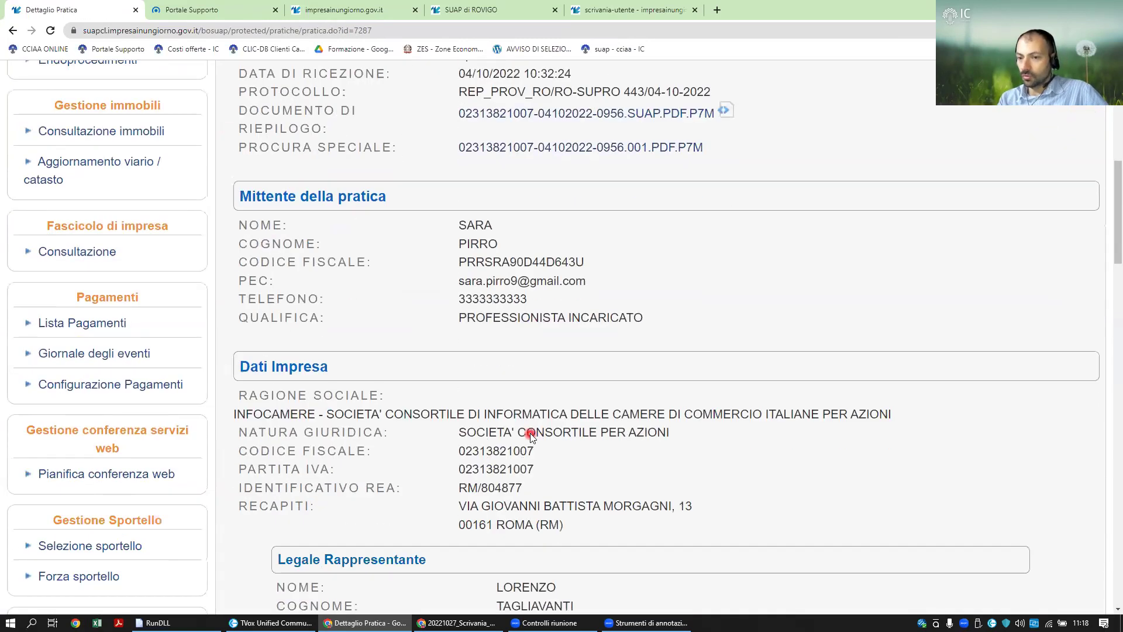
scroll(530, 433, "down", 20)
scroll(528, 416, "down", 9)
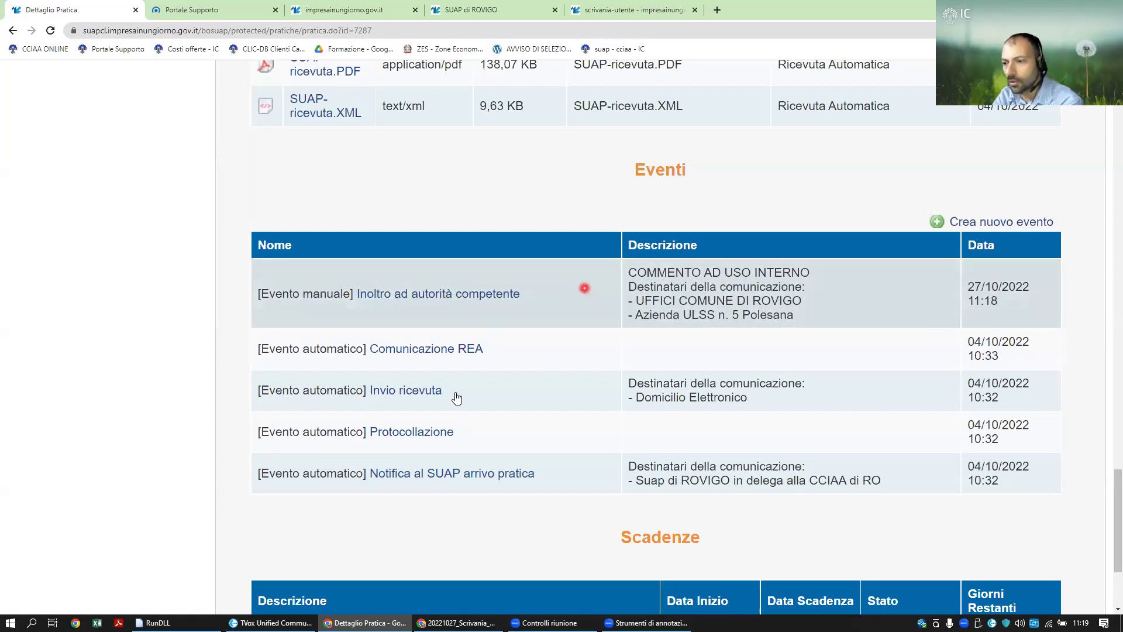
Check the pratica's Eventi and Scadenze sections, open the Inoltro ad autorità competente event and highlight its Creato da entry
scroll(527, 468, "down", 3)
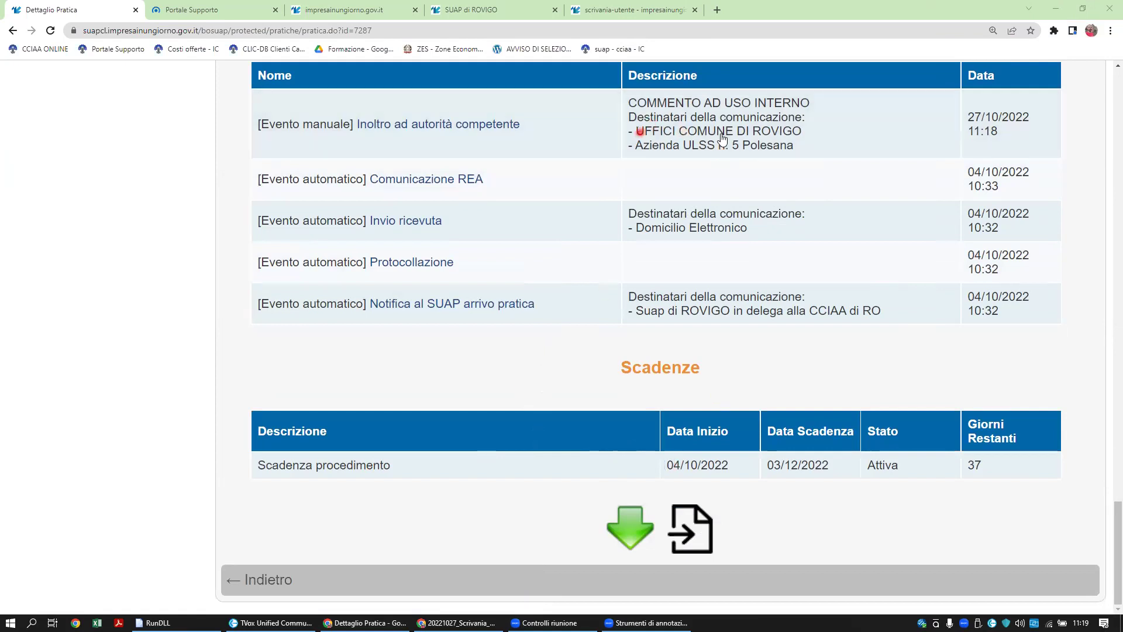
scroll(722, 139, "up", 3)
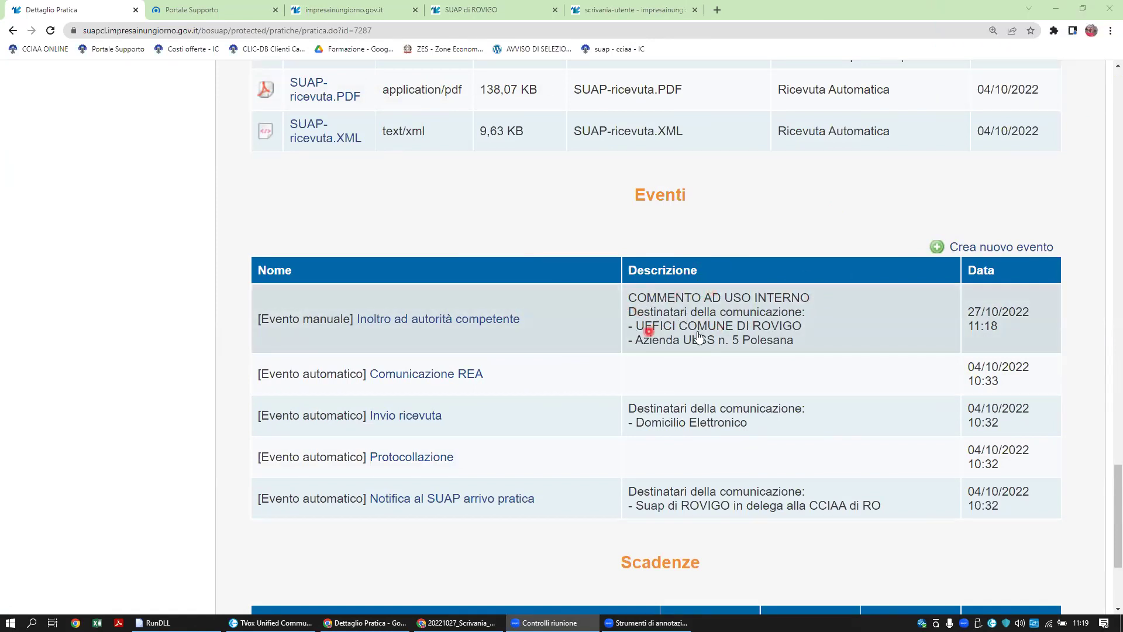
left_click(814, 291)
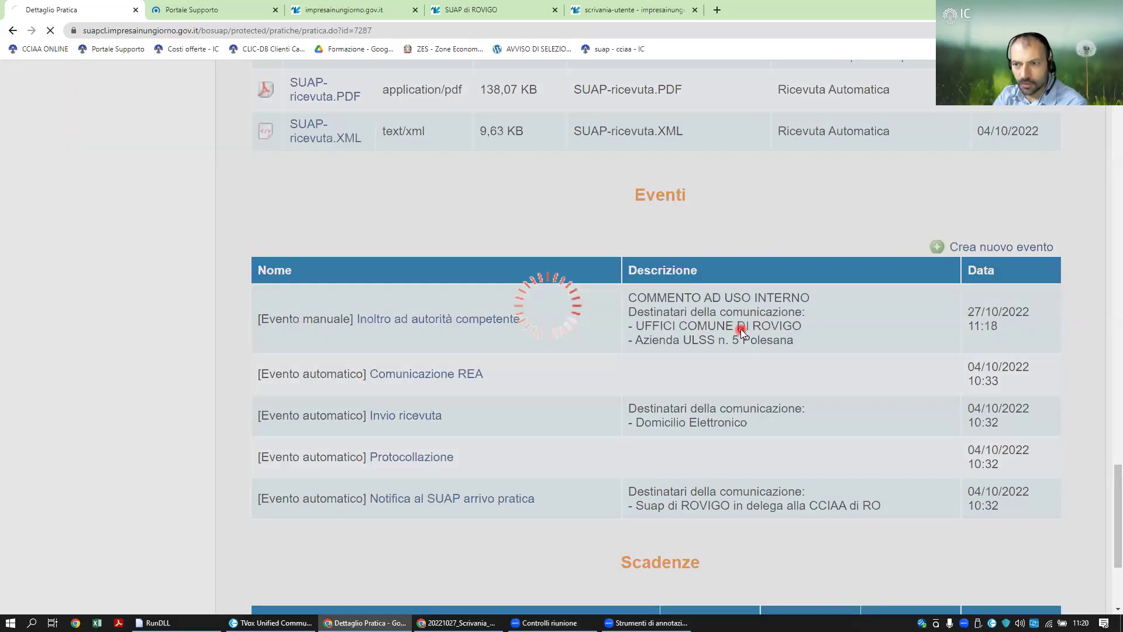
scroll(696, 362, "down", 2)
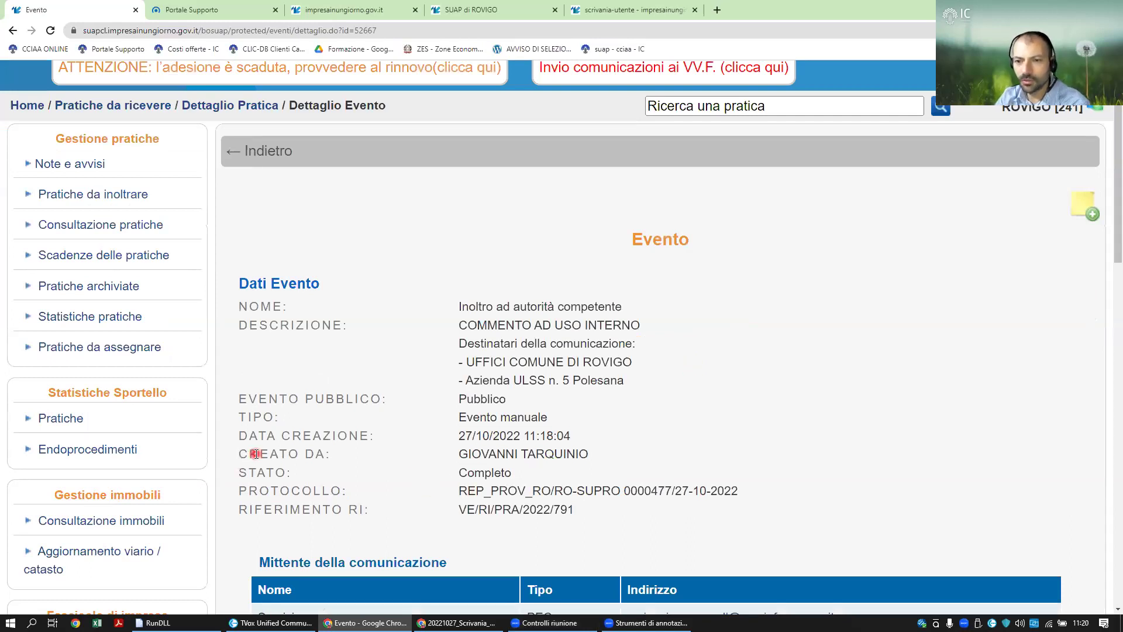
left_click_drag(249, 454, 239, 455)
left_click_drag(321, 459, 587, 471)
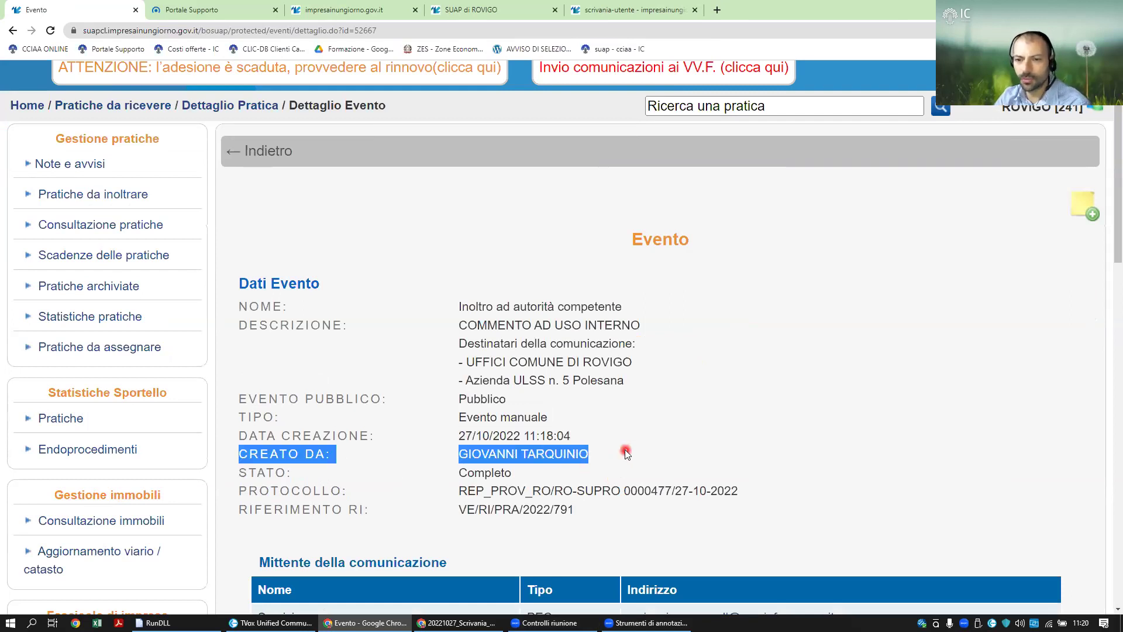
Review the event's protocol data, the communication's sender and recipients, and the start of the attached documents list
scroll(560, 418, "down", 2)
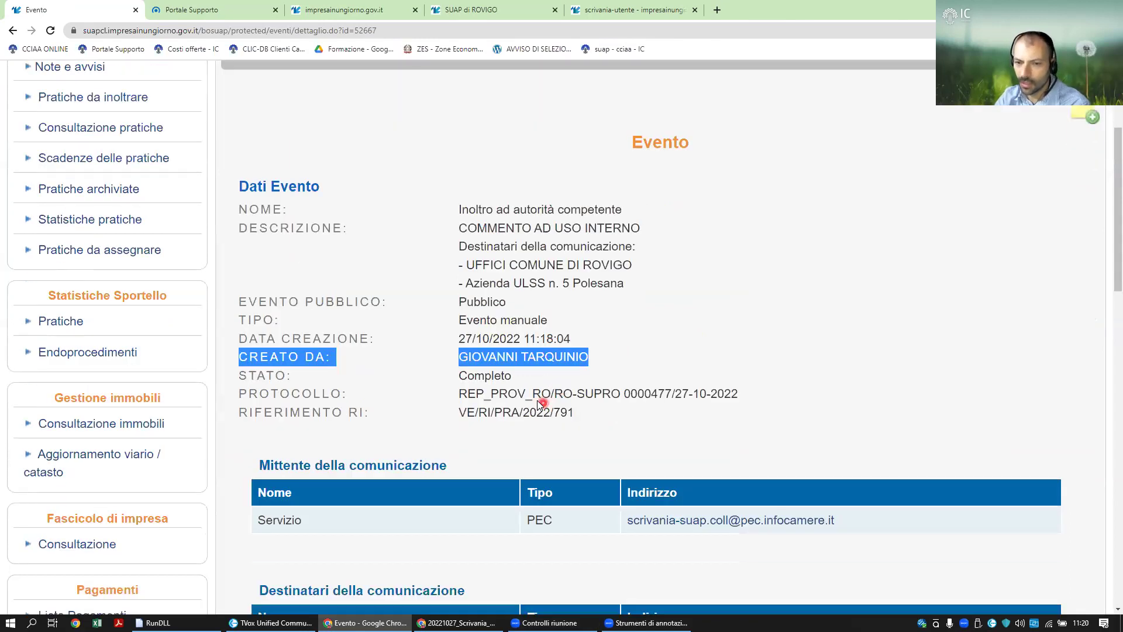
scroll(597, 277, "down", 3)
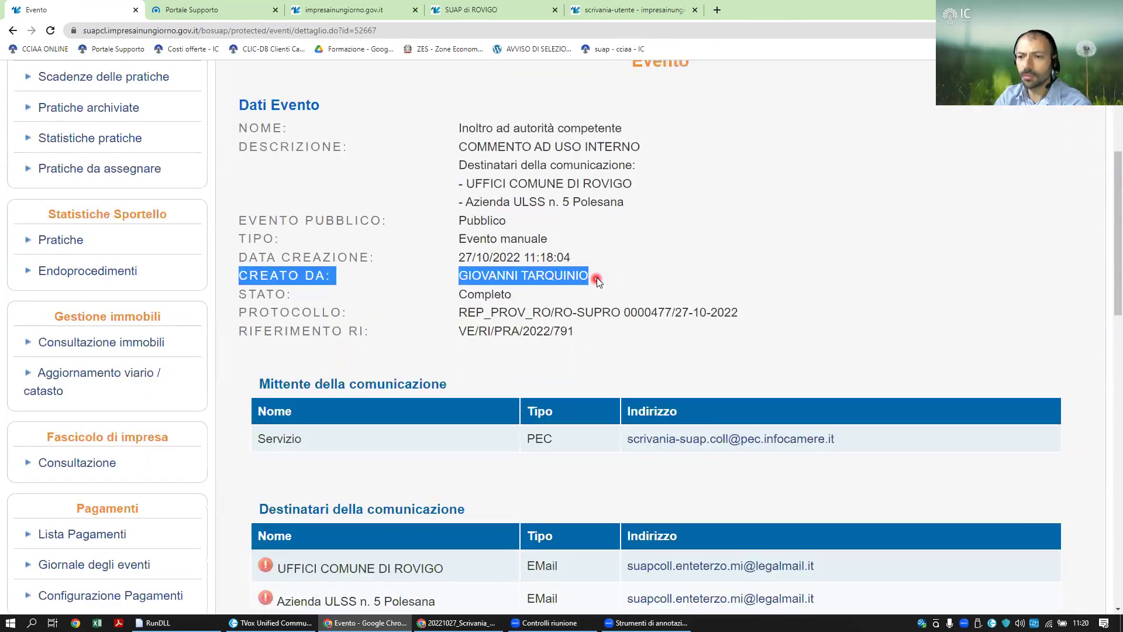
scroll(598, 287, "down", 4)
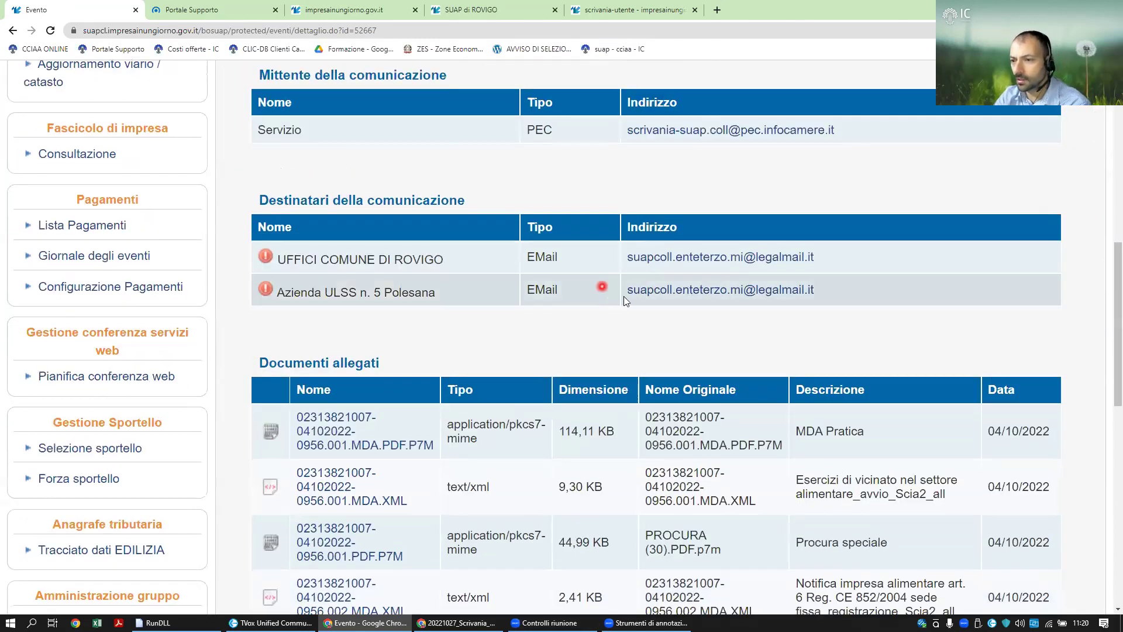
scroll(602, 293, "down", 3)
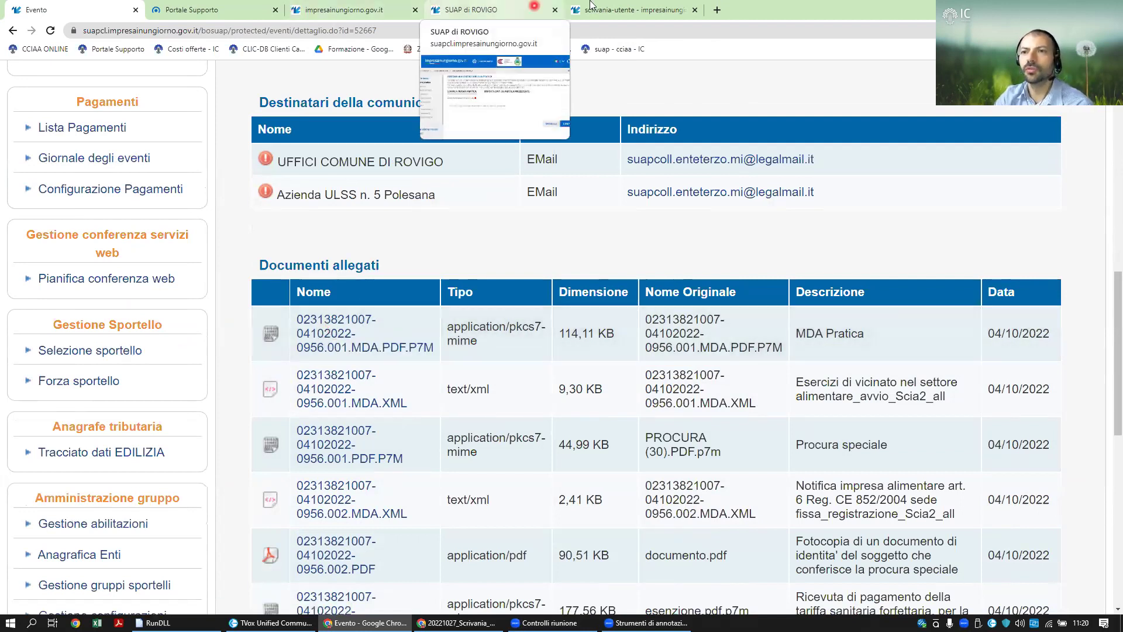
Switch to the user's Pratiche inviate page, search the sent pratiche by the state chiusa and enlarge the page view
left_click(658, 7)
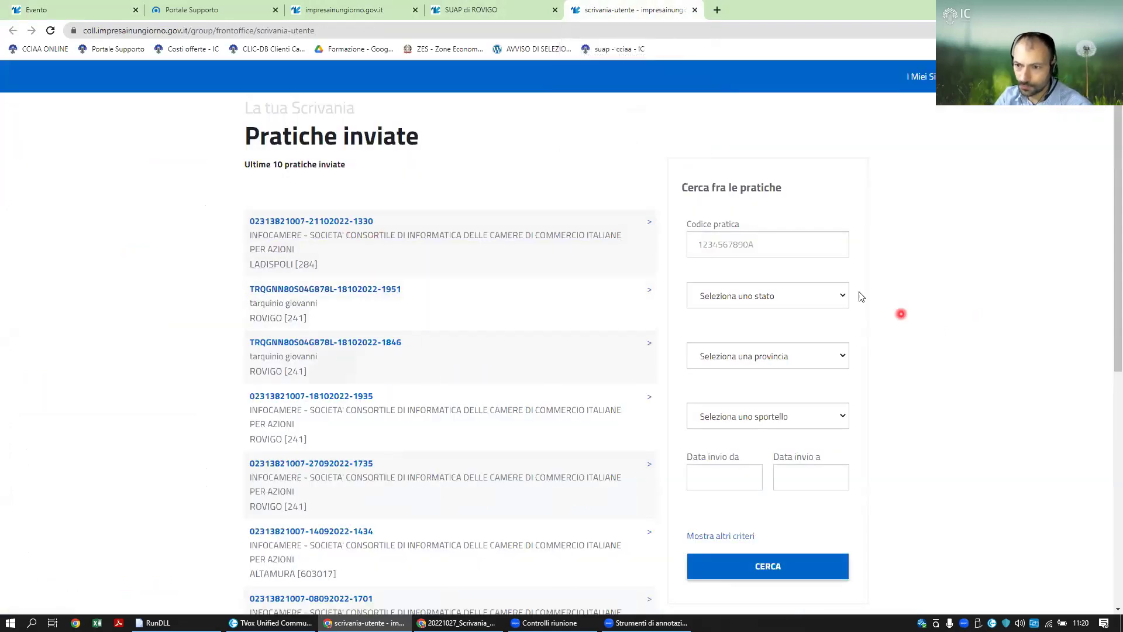
left_click(834, 298)
left_click(828, 329)
scroll(845, 381, "down", 1)
scroll(836, 423, "down", 3)
left_click(807, 372)
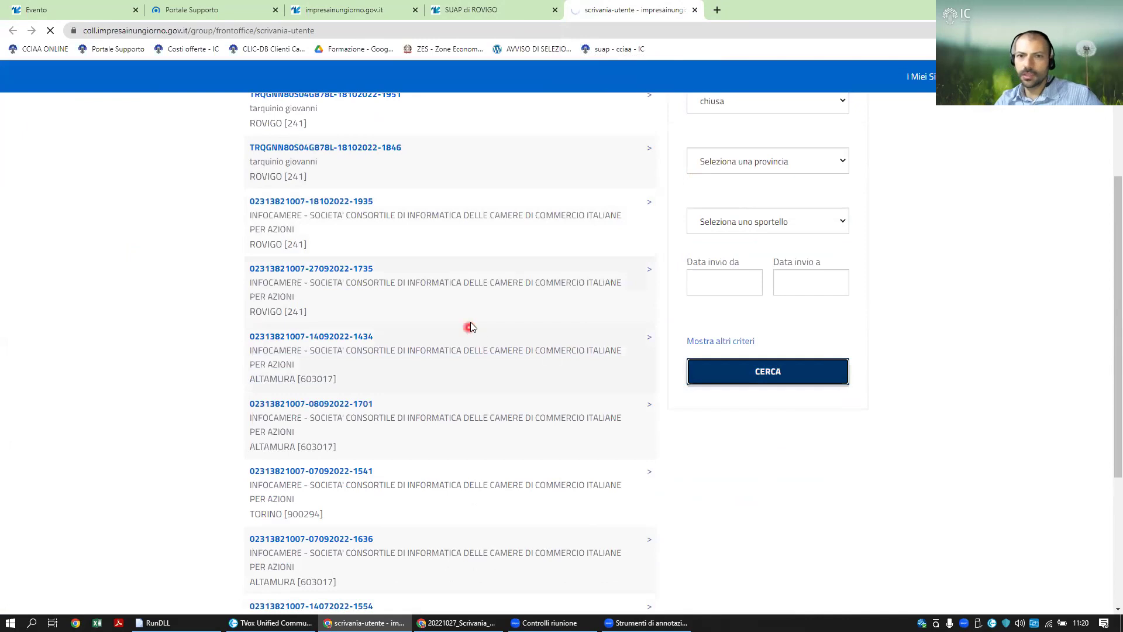
key("ctrl+plus")
key("ctrl+plus")
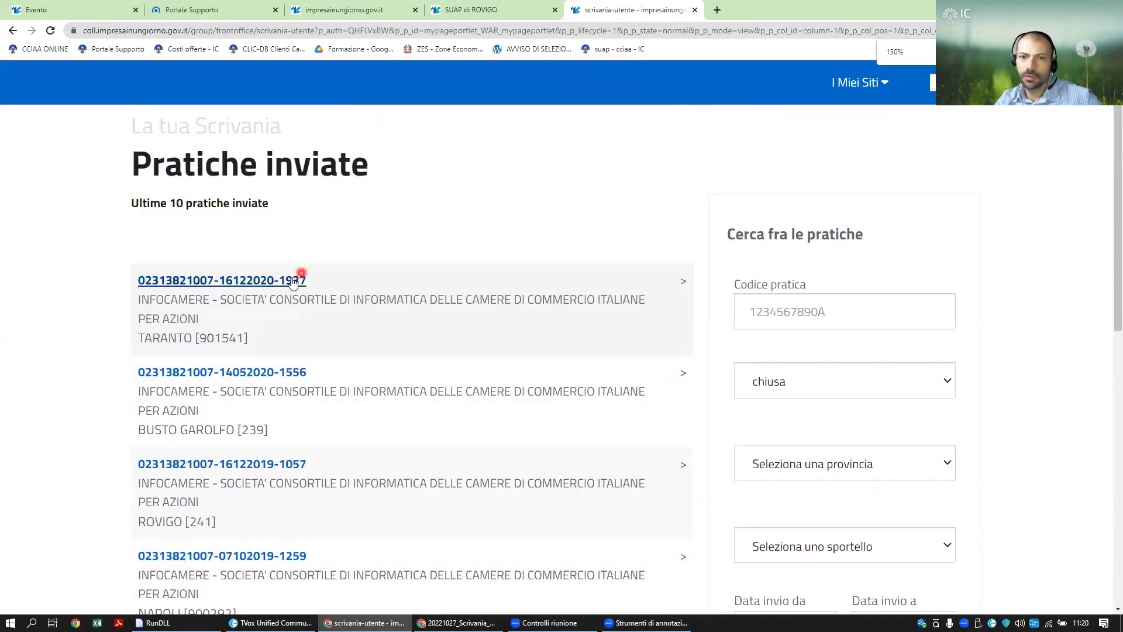
Try twice to open the closed Taranto pratica from the search results
left_click(295, 280)
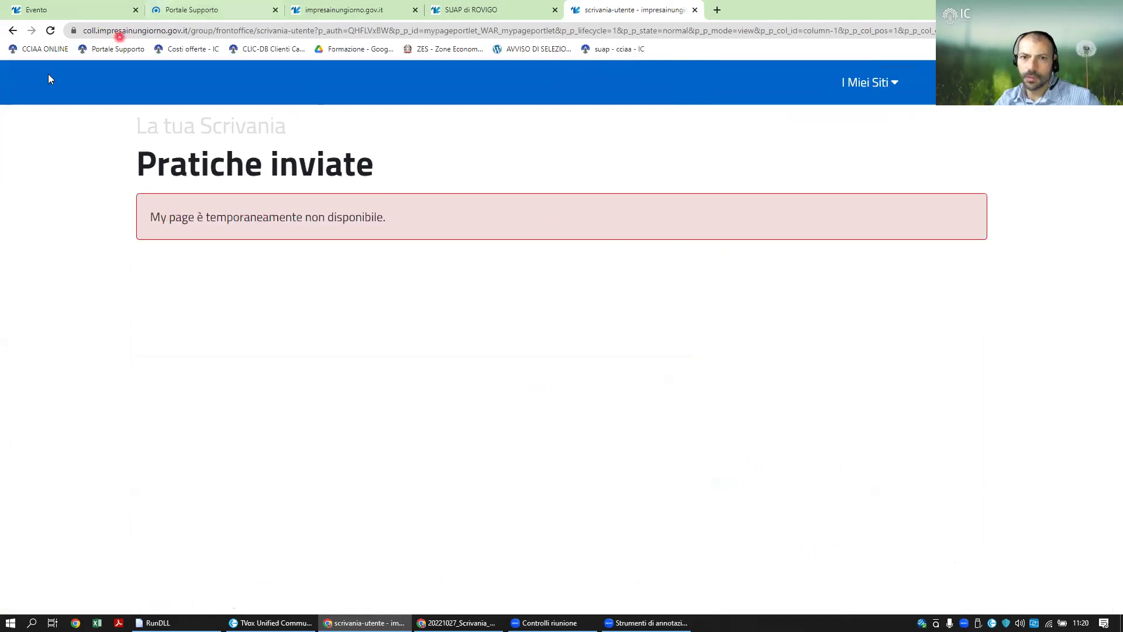
left_click(12, 30)
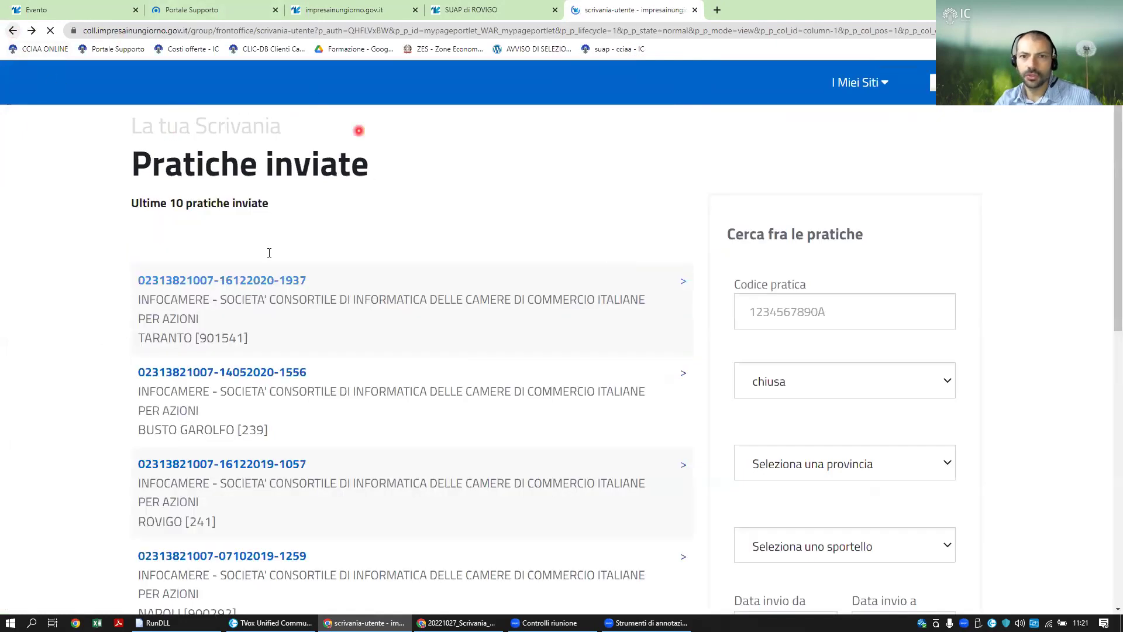
left_click(271, 279)
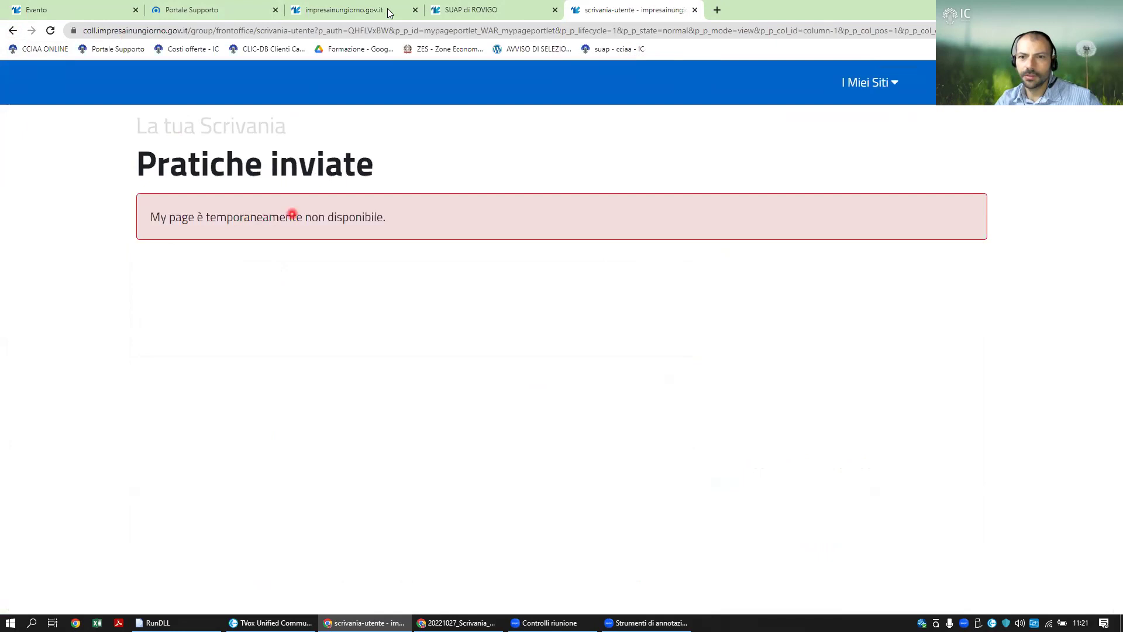
Open the SUAP collaudo site, find rovigo in the front office list and open the ROVIGO (RO) Sportello 241 page
left_click(266, 34)
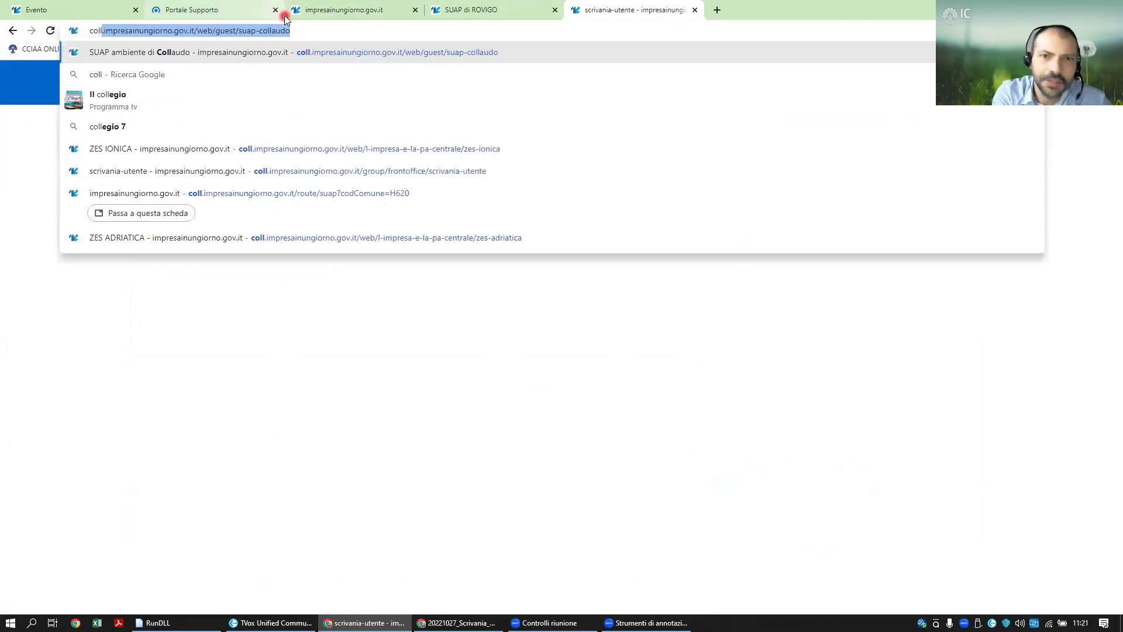
key("Return")
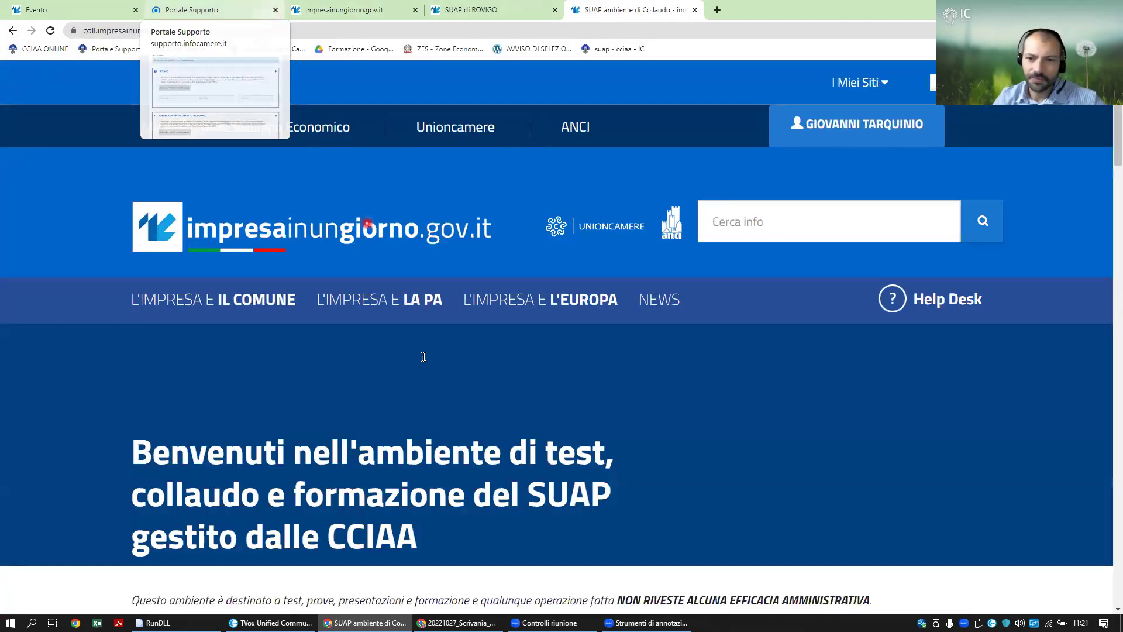
scroll(362, 369, "down", 7)
key("ctrl+f")
type("rovigo")
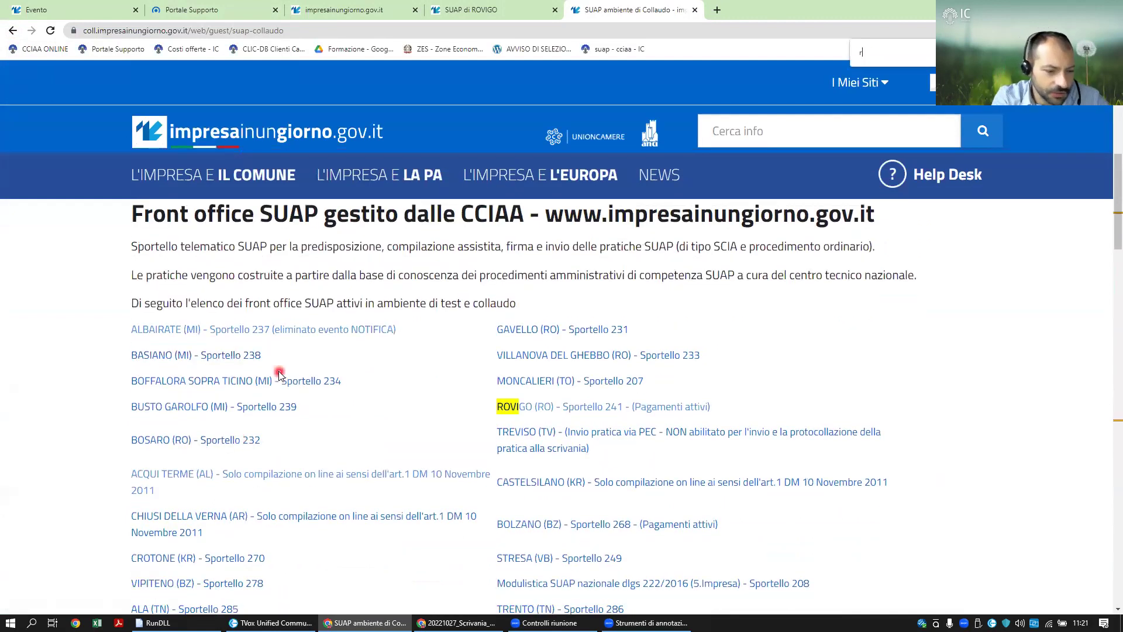
left_click(523, 407)
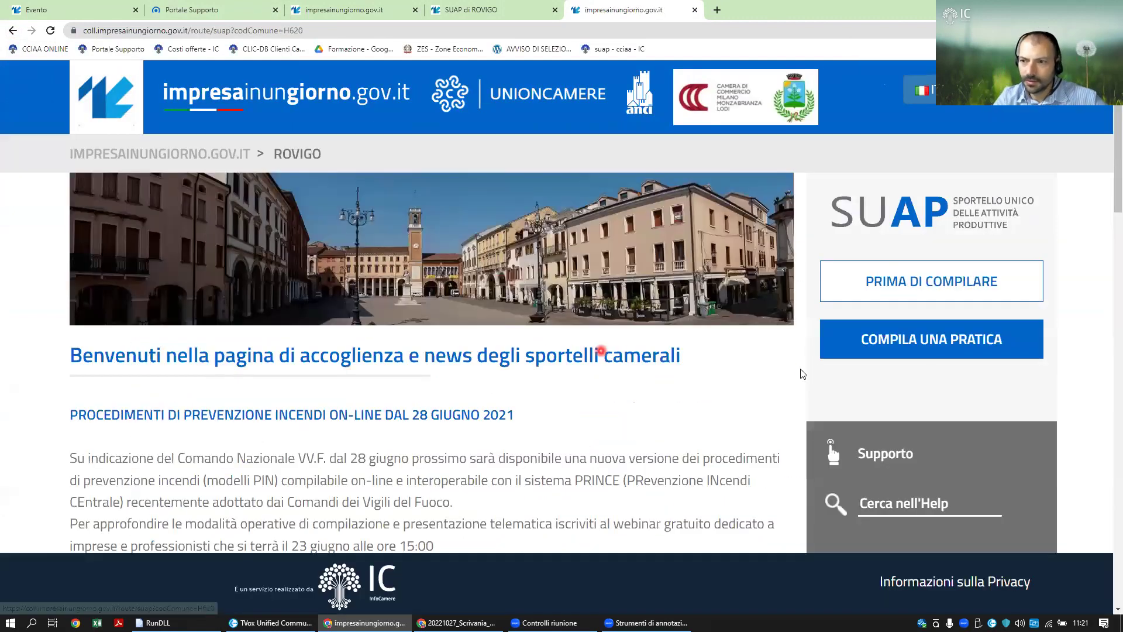
Reach Le mie pratiche inviate (MyPage) through Rovigo's pratica compilation page and try searching for pratiche in state chiusa
left_click(877, 338)
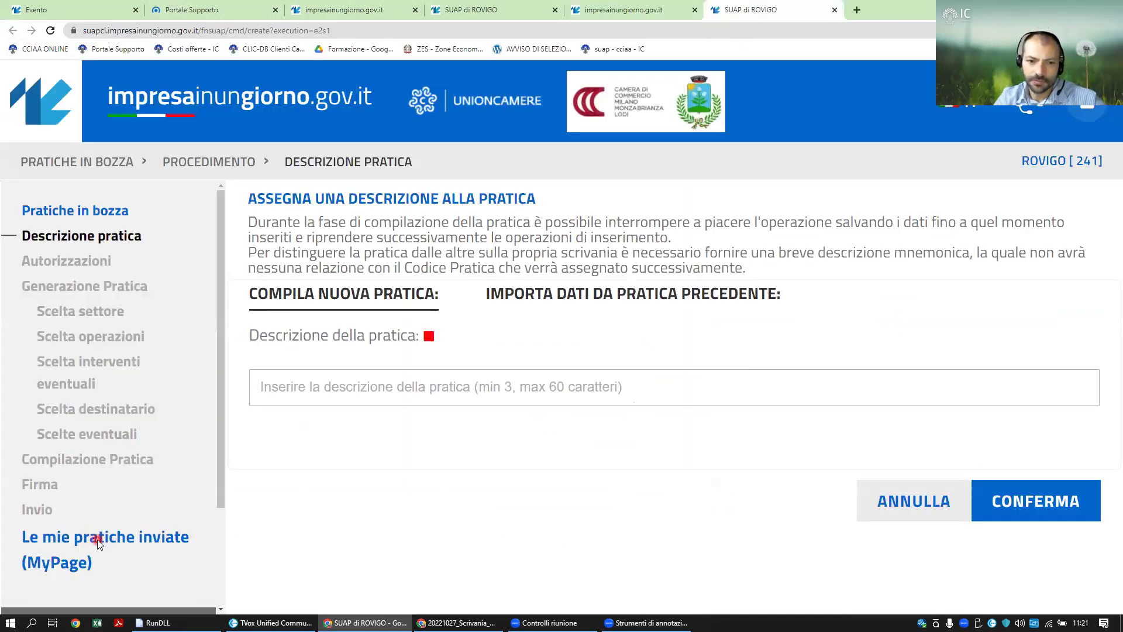
left_click(97, 544)
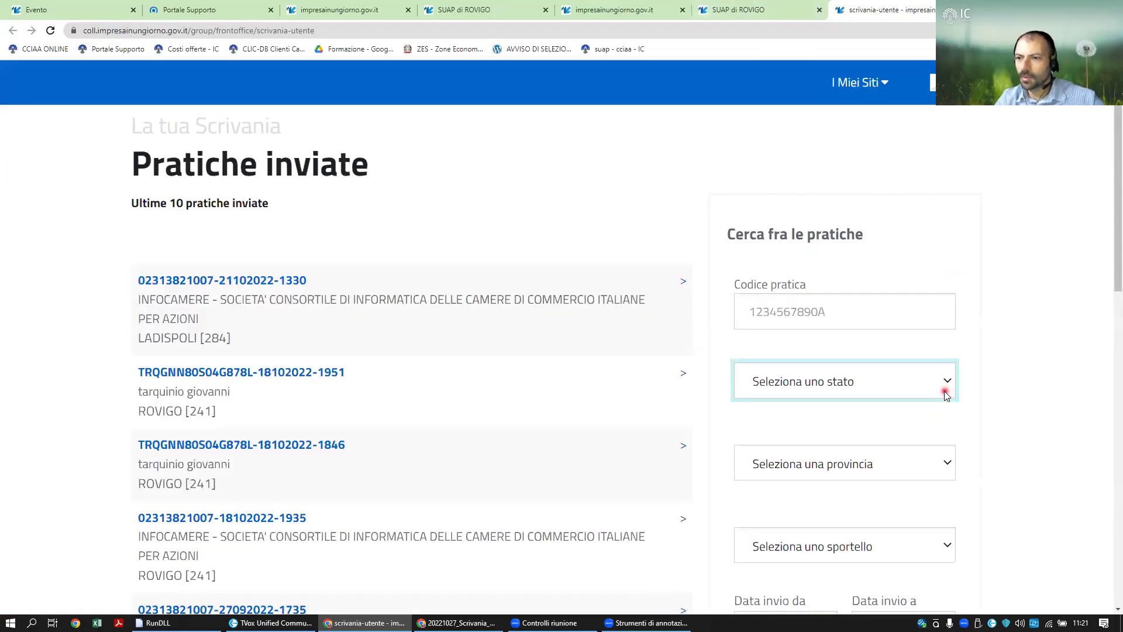
left_click(947, 382)
left_click(896, 428)
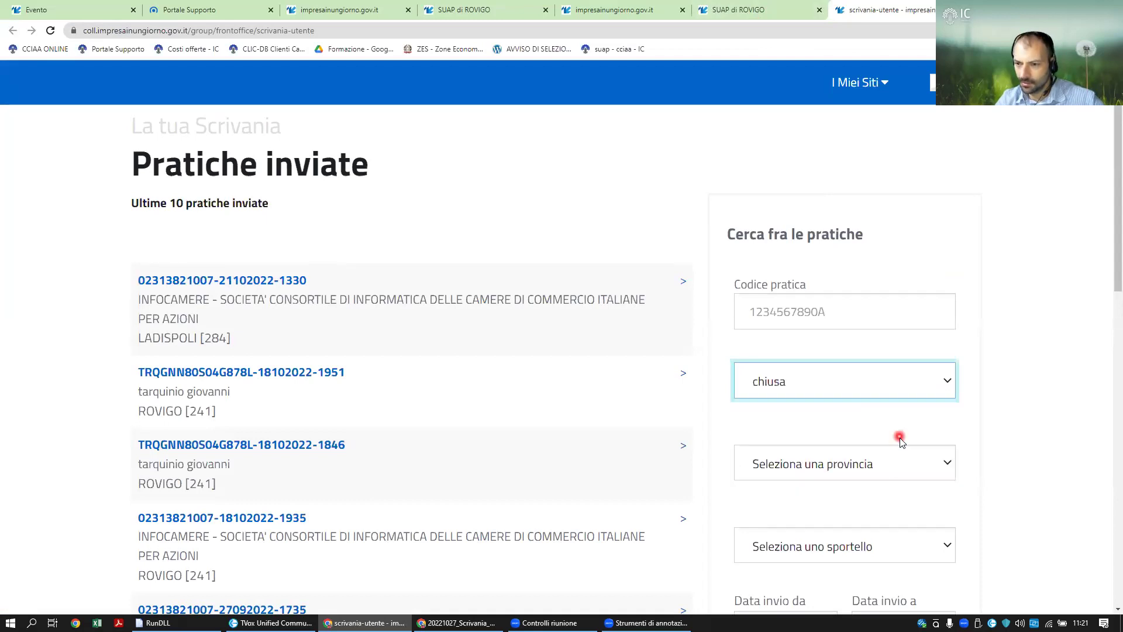
scroll(901, 438, "down", 3)
left_click(877, 558)
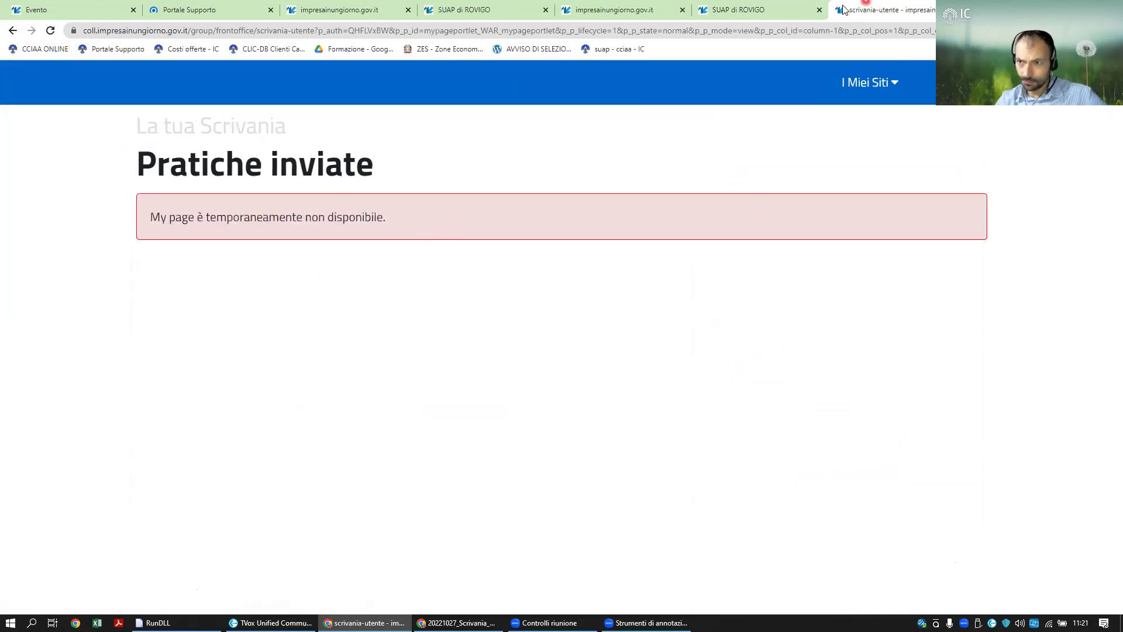
Return to the back-office event detail and review its attached documents and Note section
left_click(763, 8)
left_click(573, 10)
left_click(318, 9)
left_click(189, 7)
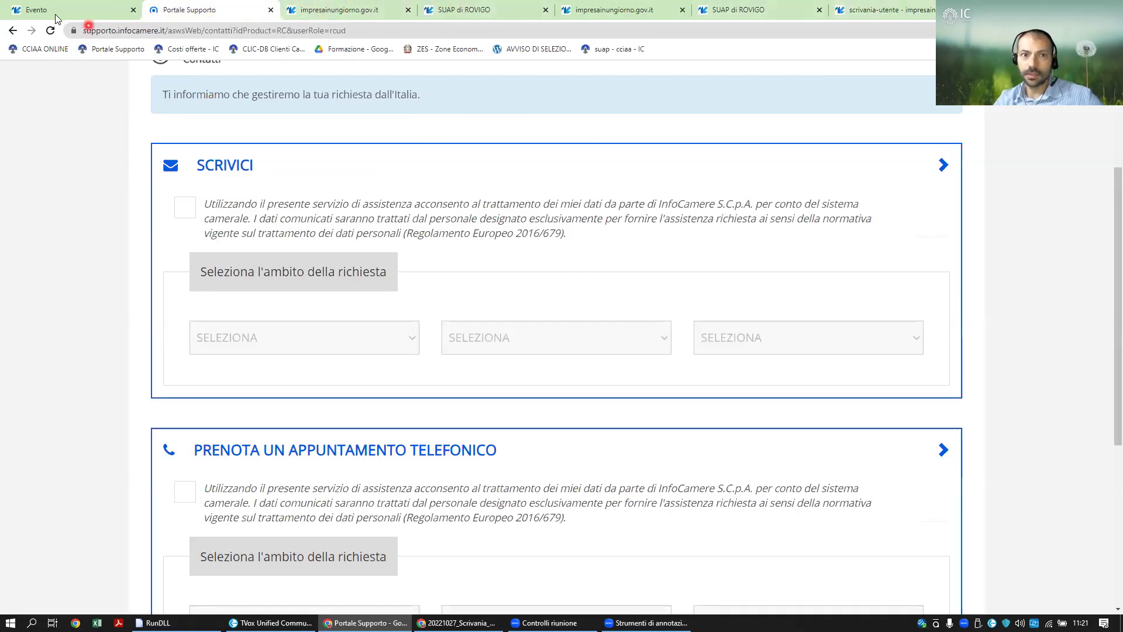
key("ctrl+1")
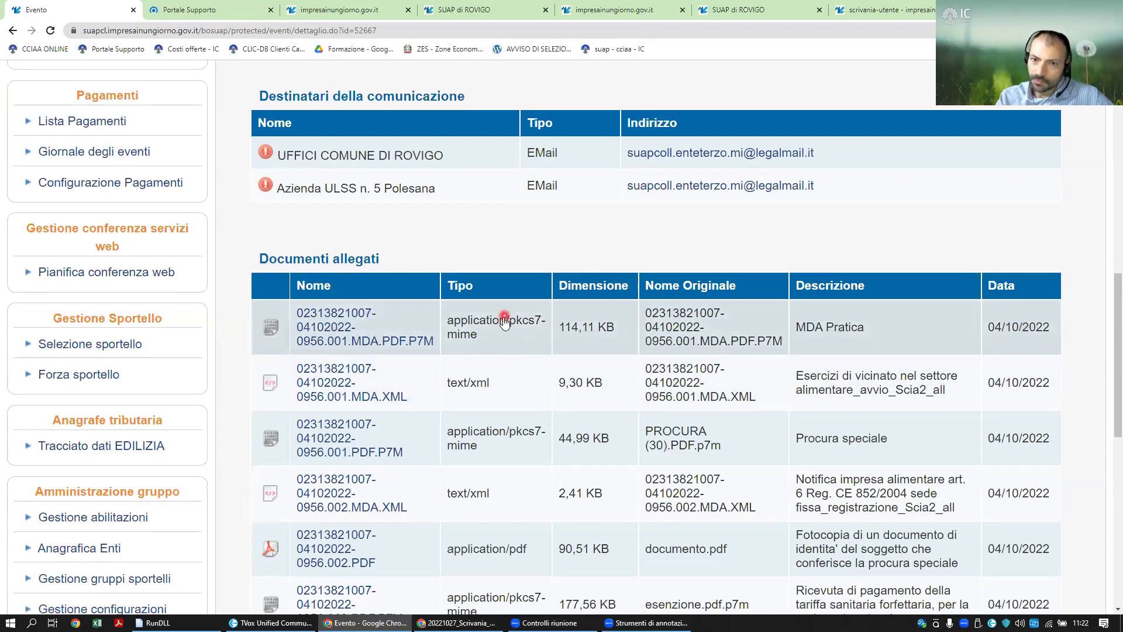
scroll(491, 316, "down", 5)
scroll(487, 316, "down", 3)
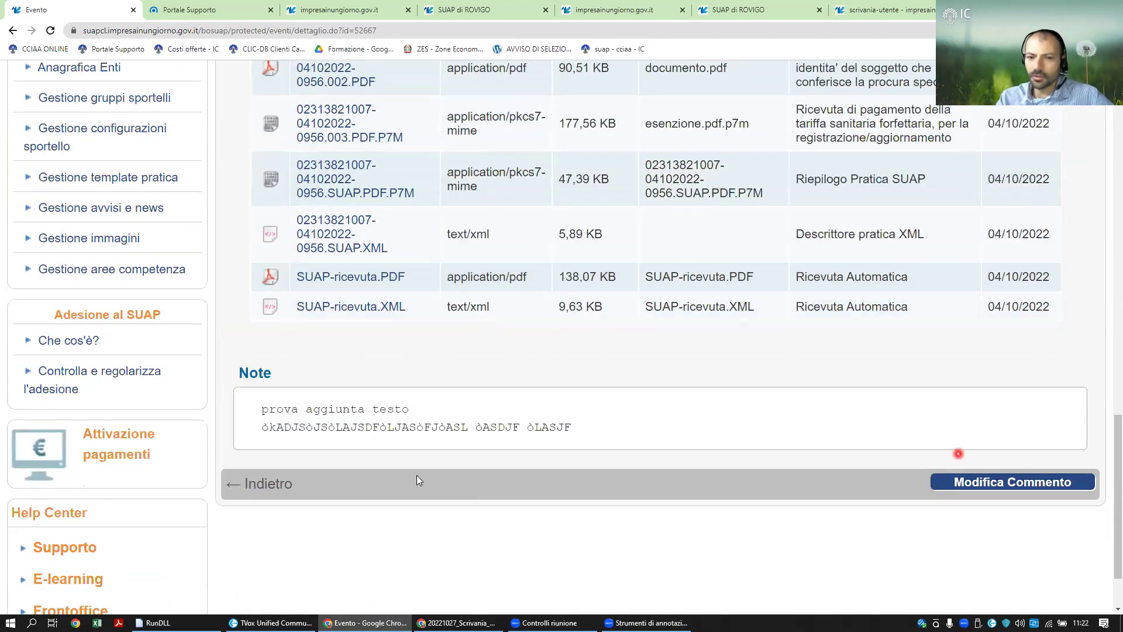
Go back from the event to the SCIA alimentare pratica detail and look over its data down to the Procedimenti section
left_click(275, 483)
scroll(588, 280, "down", 3)
scroll(639, 374, "down", 5)
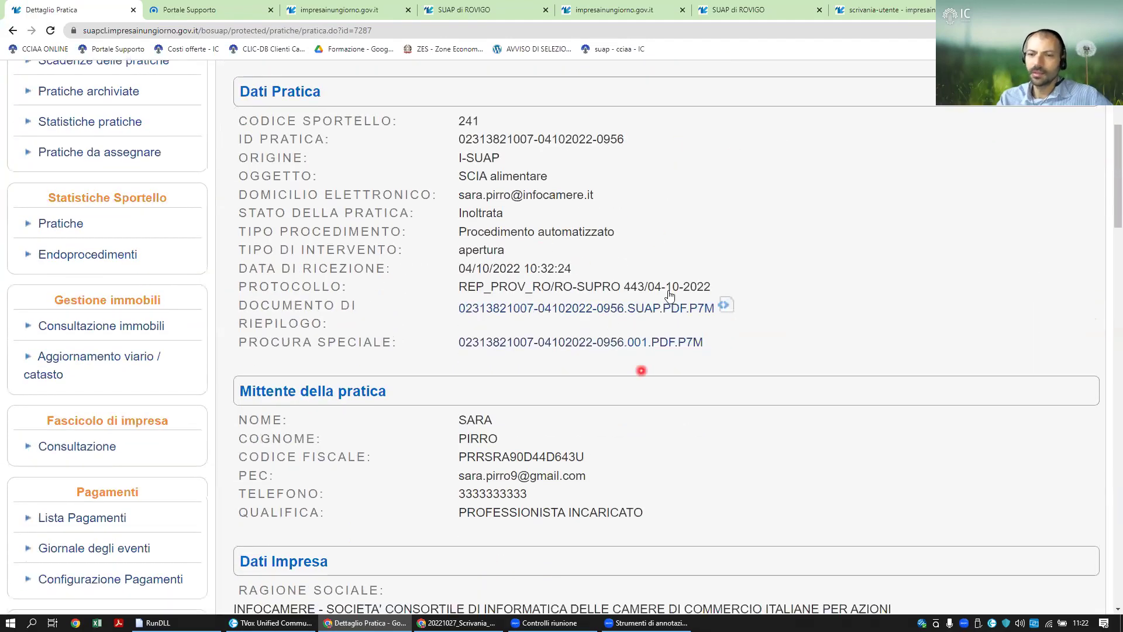
scroll(639, 399, "down", 8)
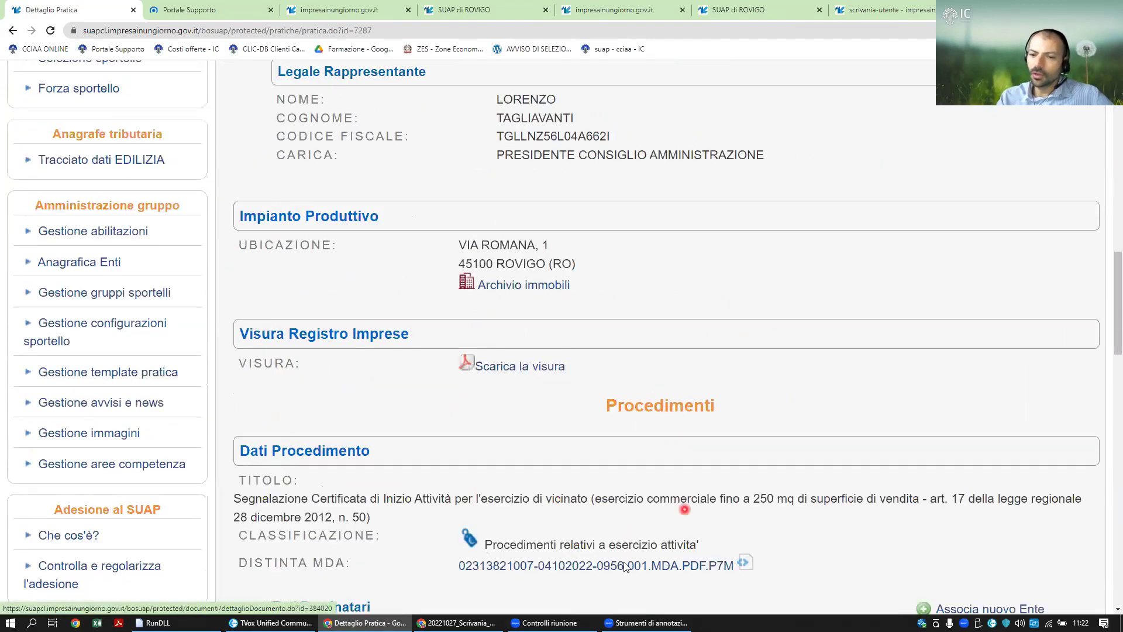
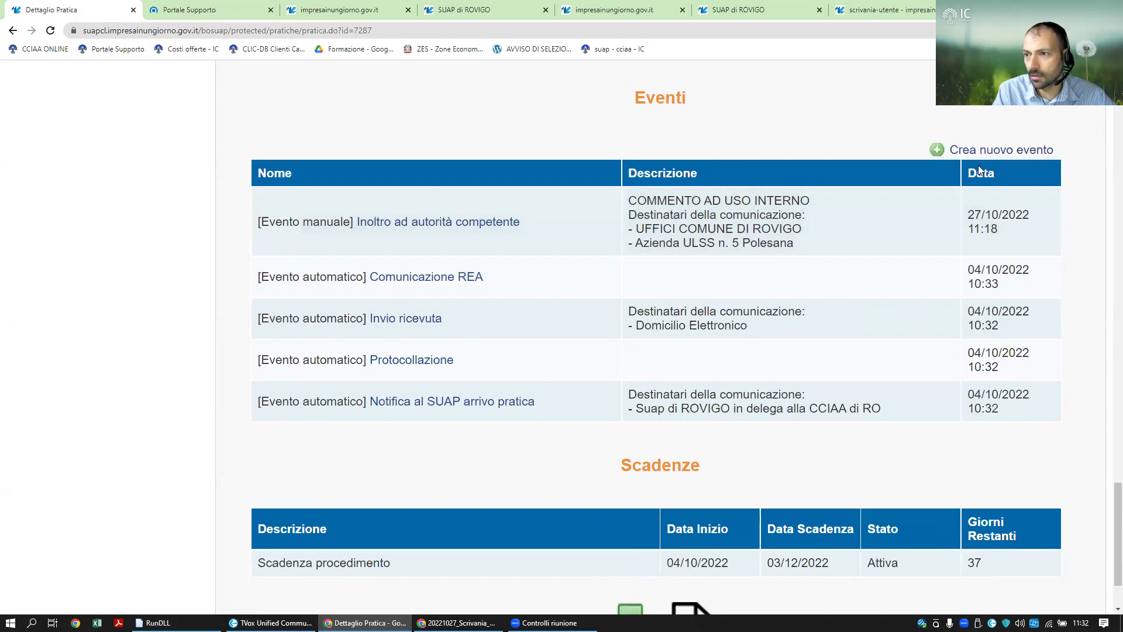
Create a new event of type Nuovo inoltro pratica for the SCIA alimentare case
left_click(991, 152)
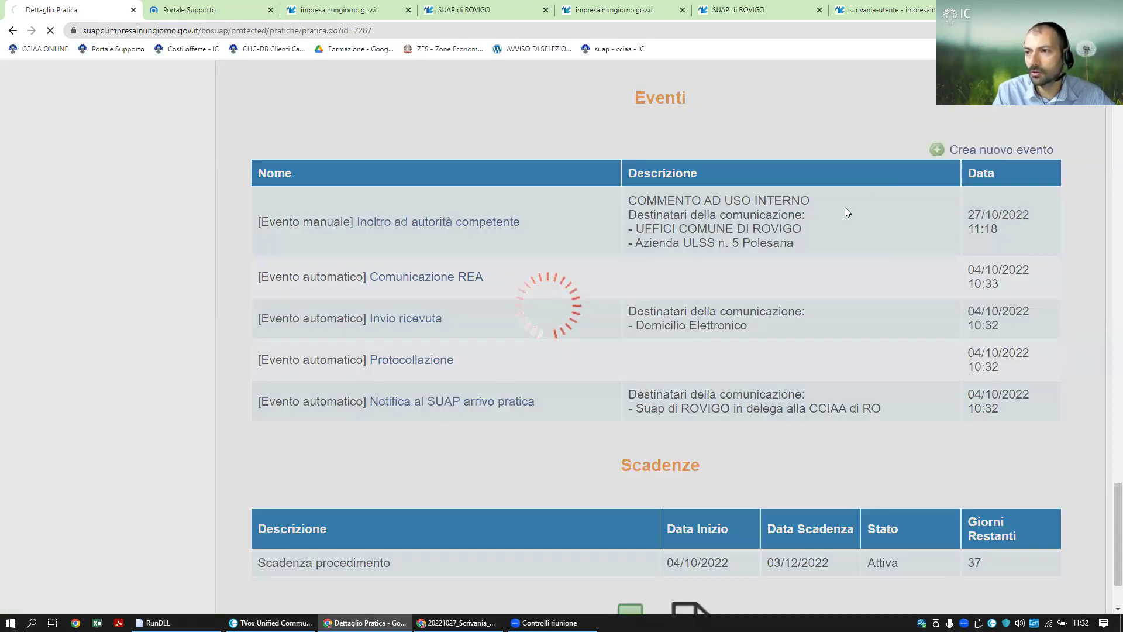
scroll(647, 359, "down", 5)
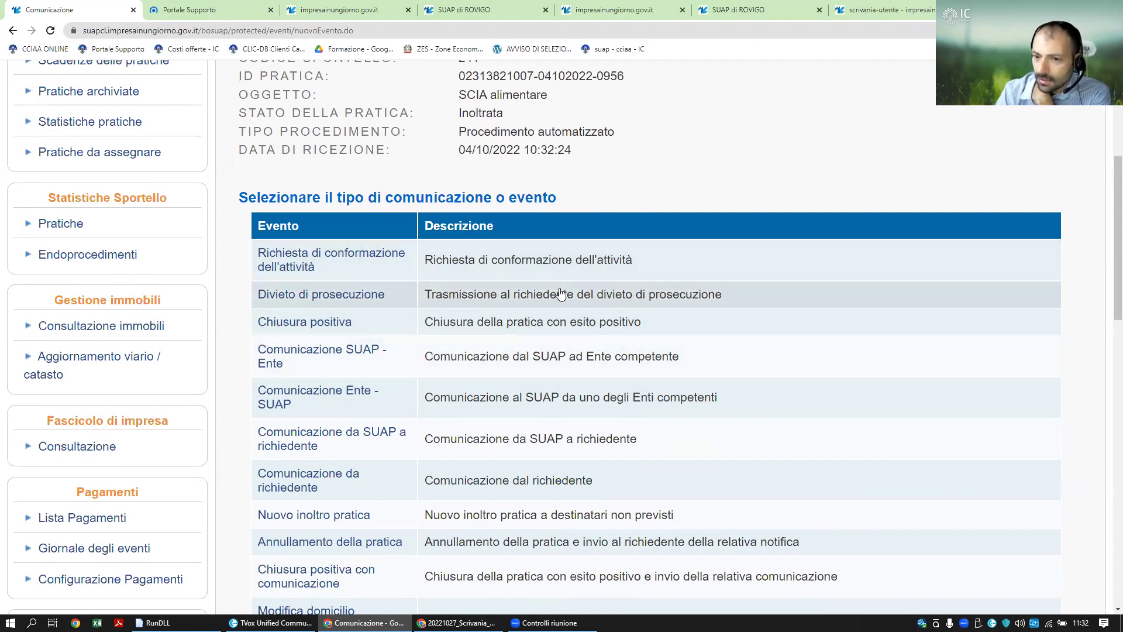
scroll(563, 304, "down", 3)
scroll(560, 296, "up", 2)
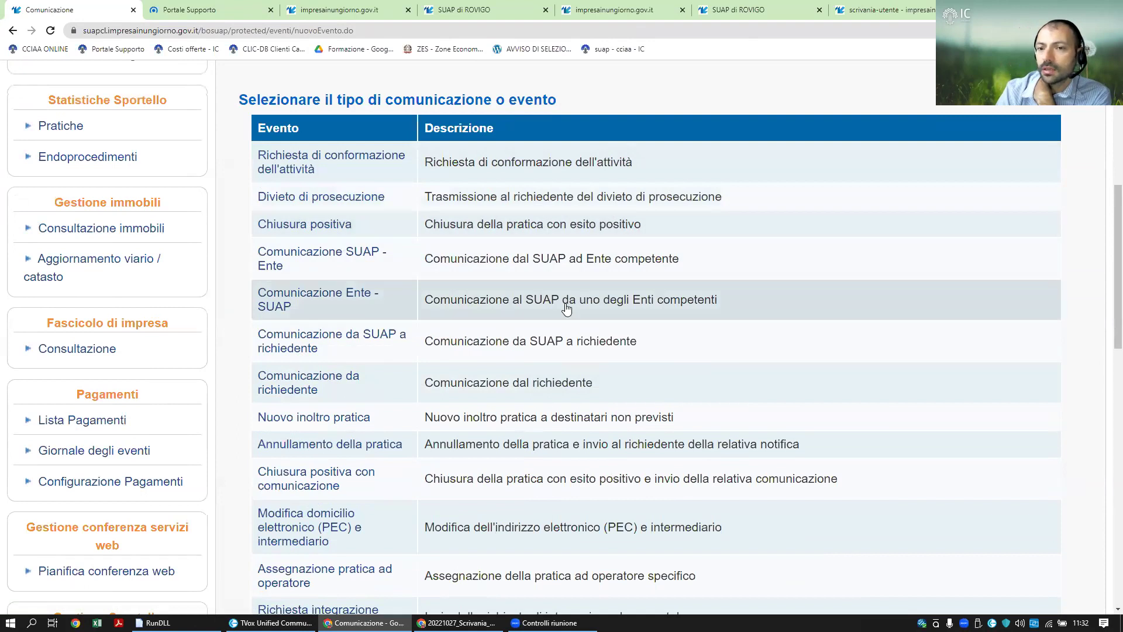
scroll(465, 328, "down", 2)
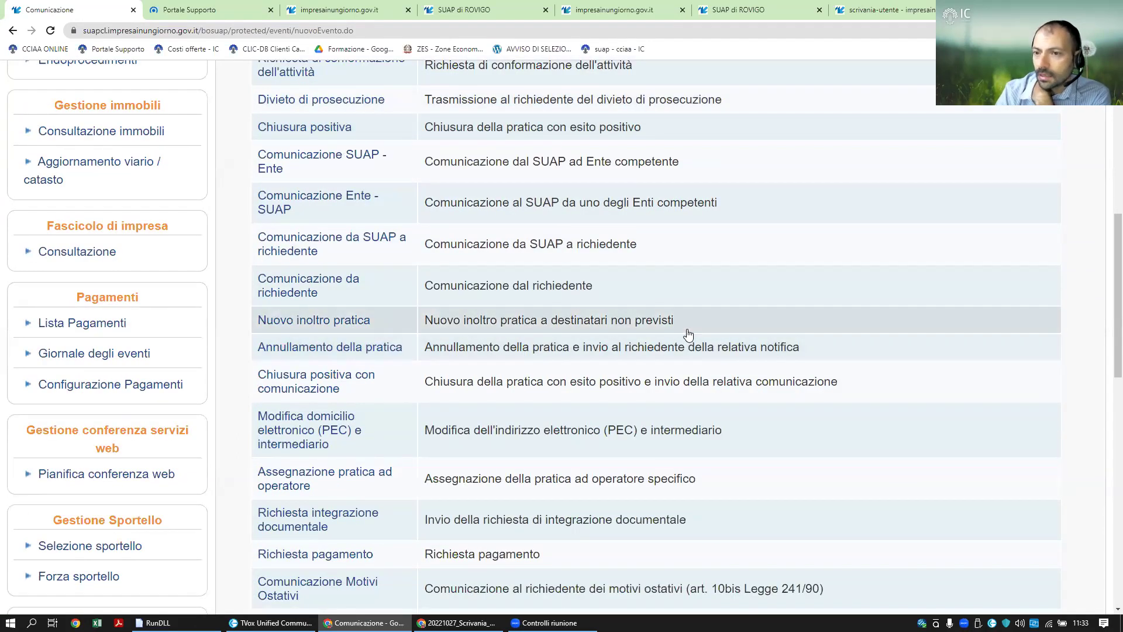
scroll(578, 386, "down", 4)
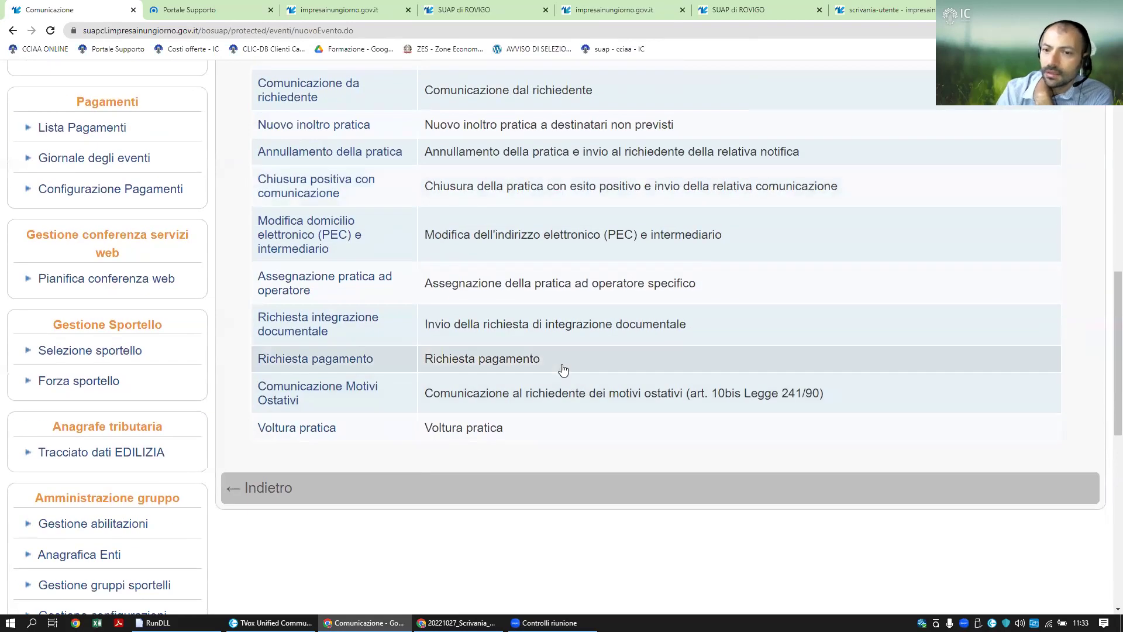
scroll(565, 362, "up", 8)
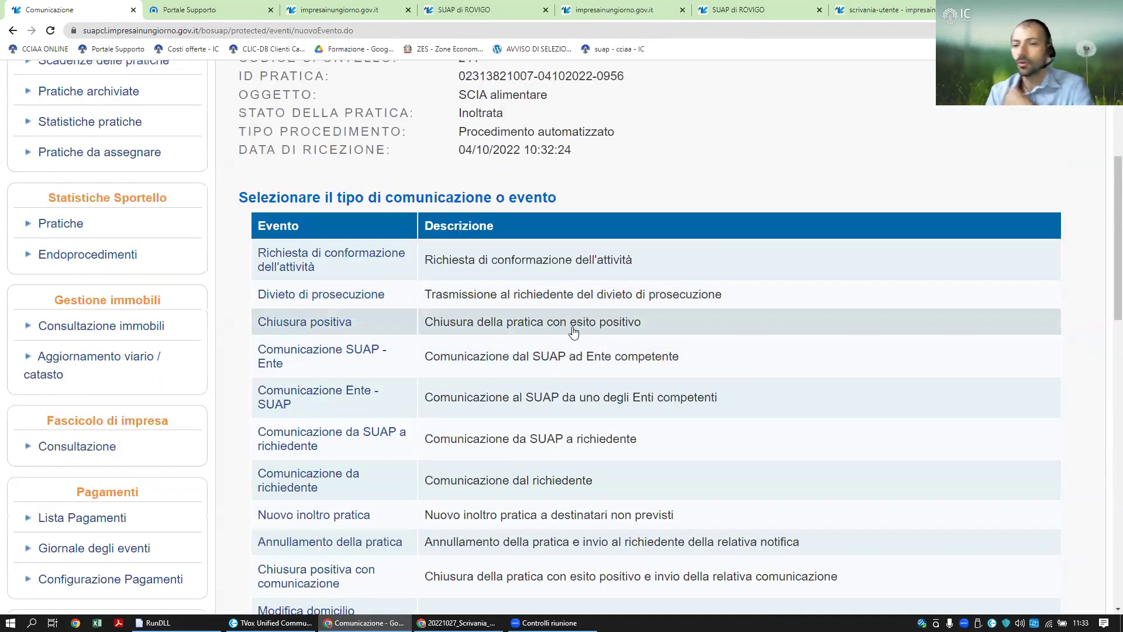
scroll(582, 351, "down", 2)
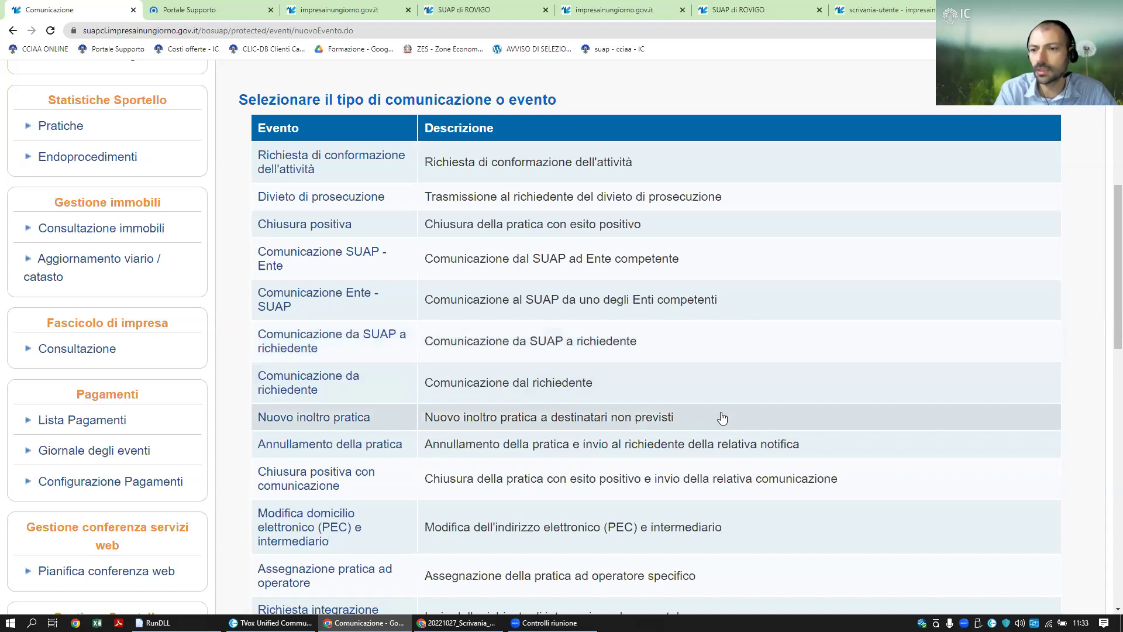
left_click(769, 416)
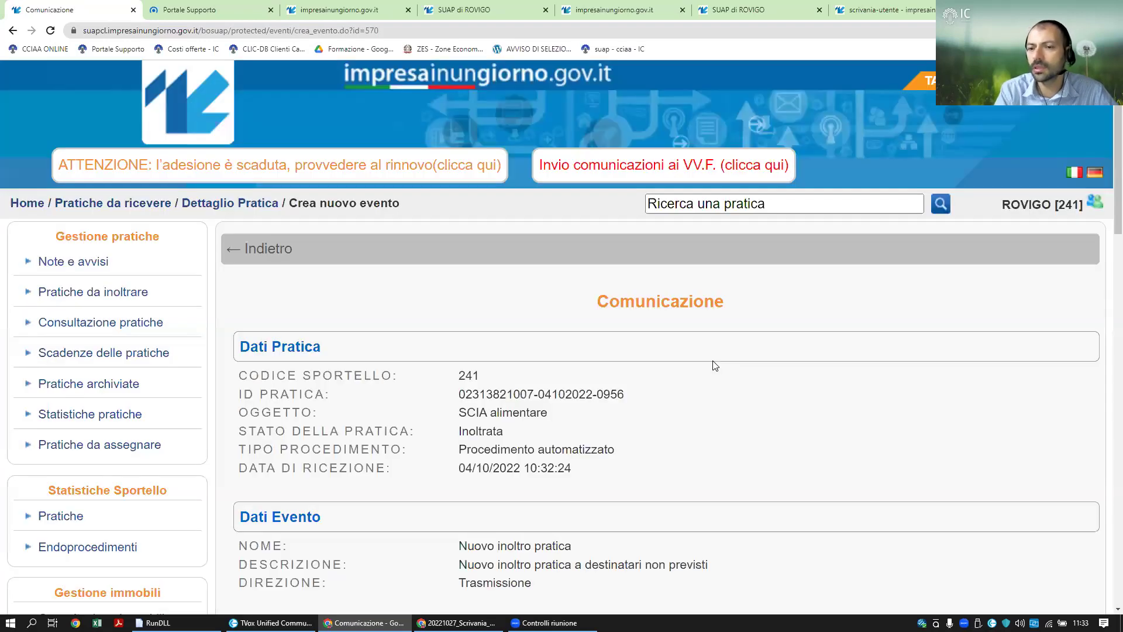
Examine the event form's public-event options, recipients, attached documents, additional notes and comment sections
scroll(714, 363, "down", 6)
scroll(714, 359, "down", 5)
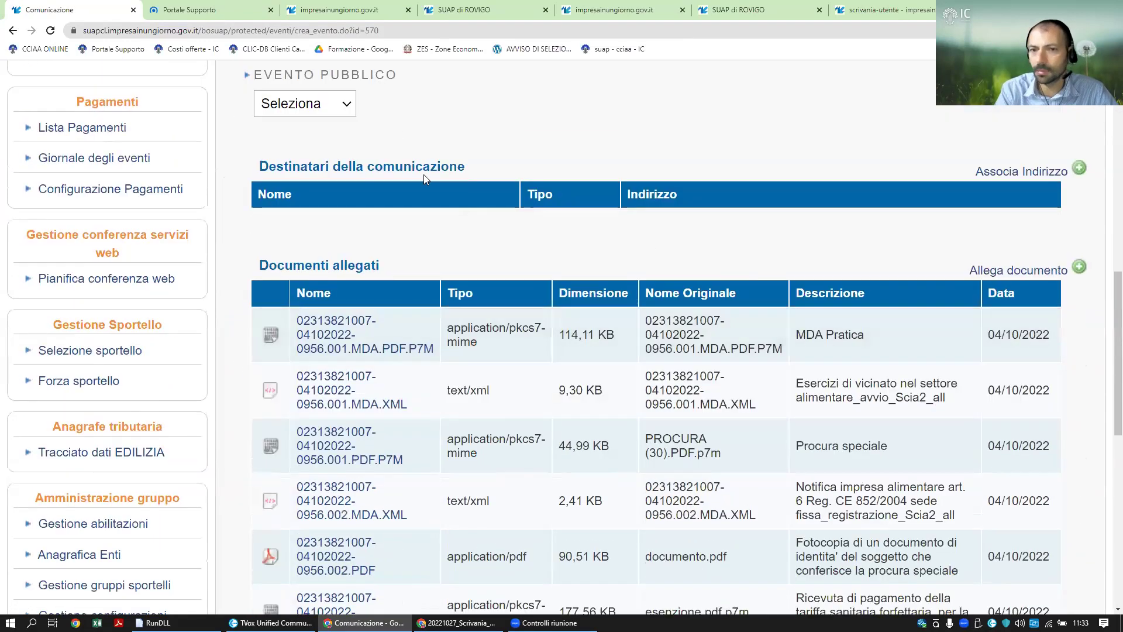
left_click(343, 106)
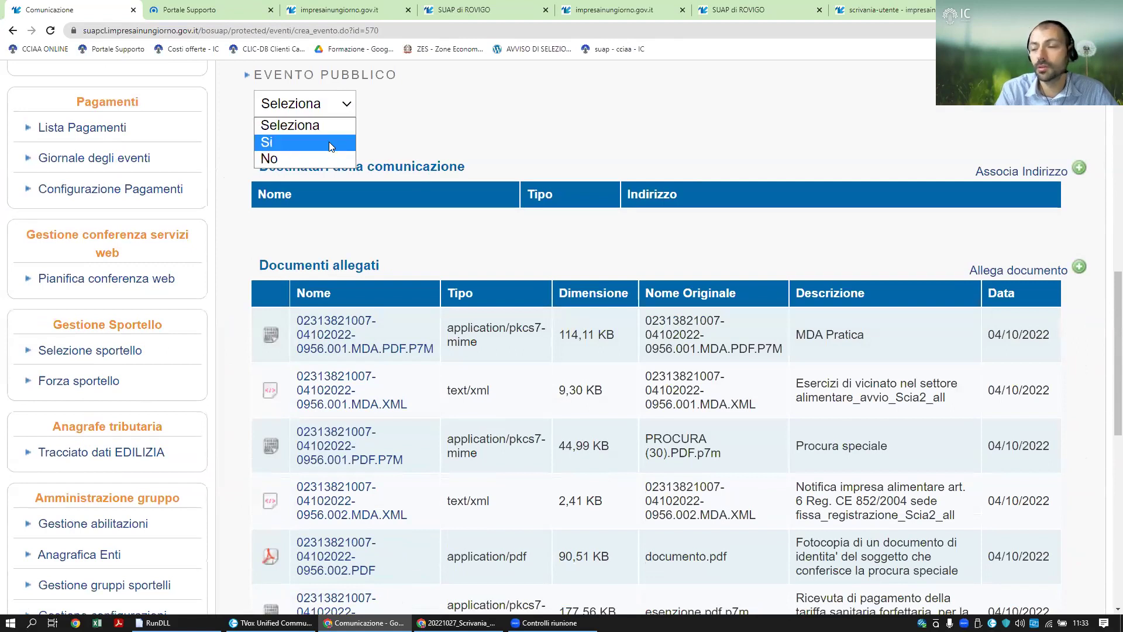
left_click(832, 114)
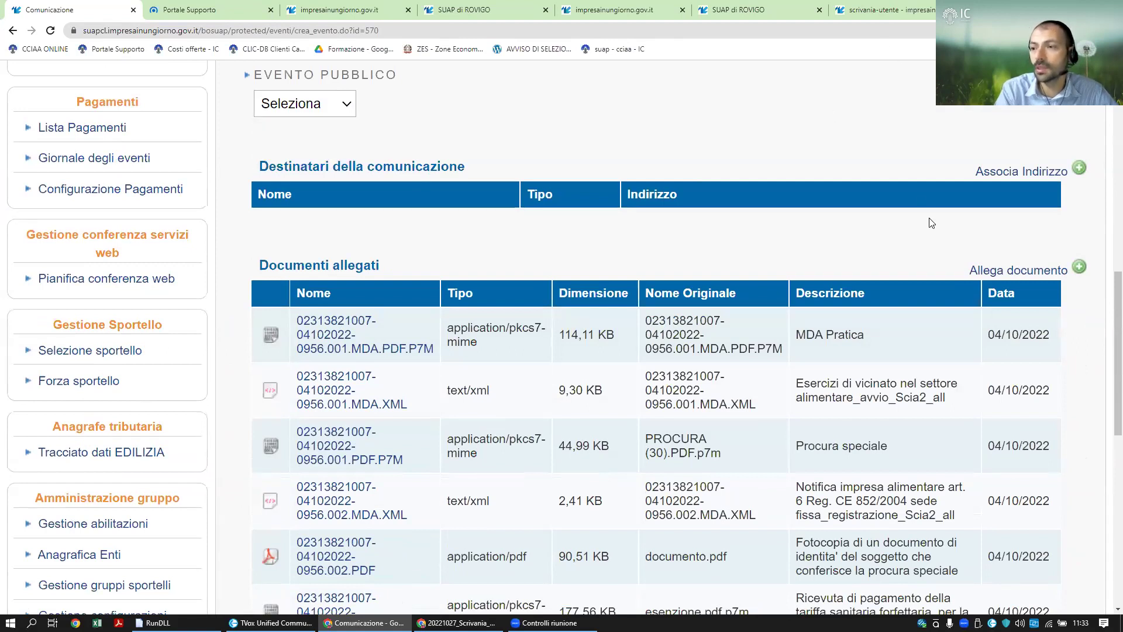
scroll(981, 286, "down", 10)
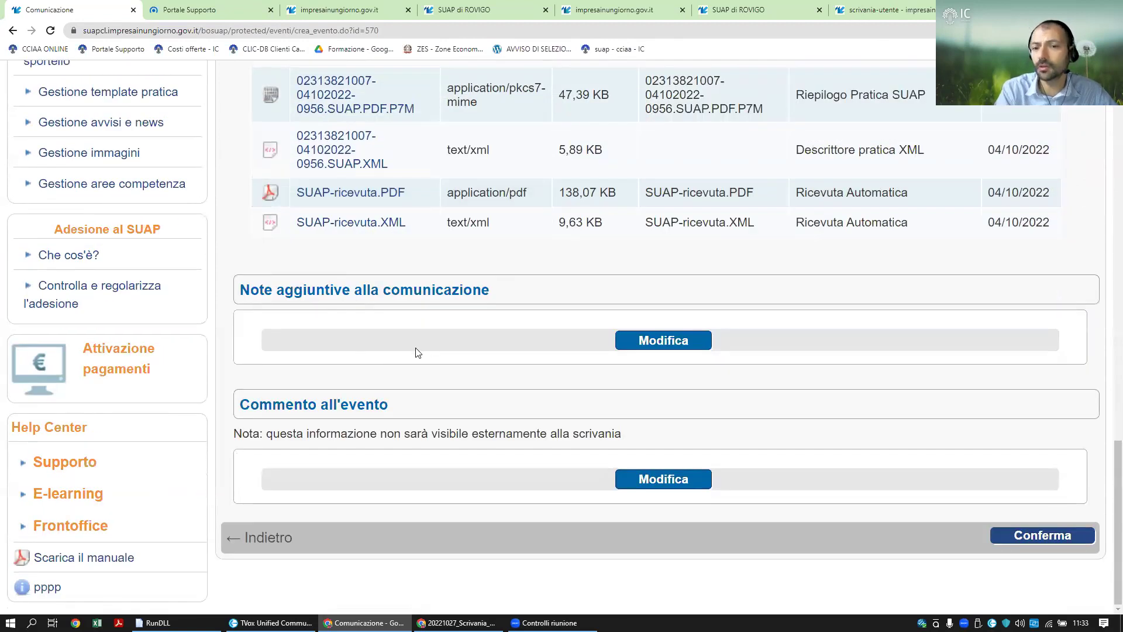
scroll(506, 368, "up", 1)
scroll(505, 367, "up", 8)
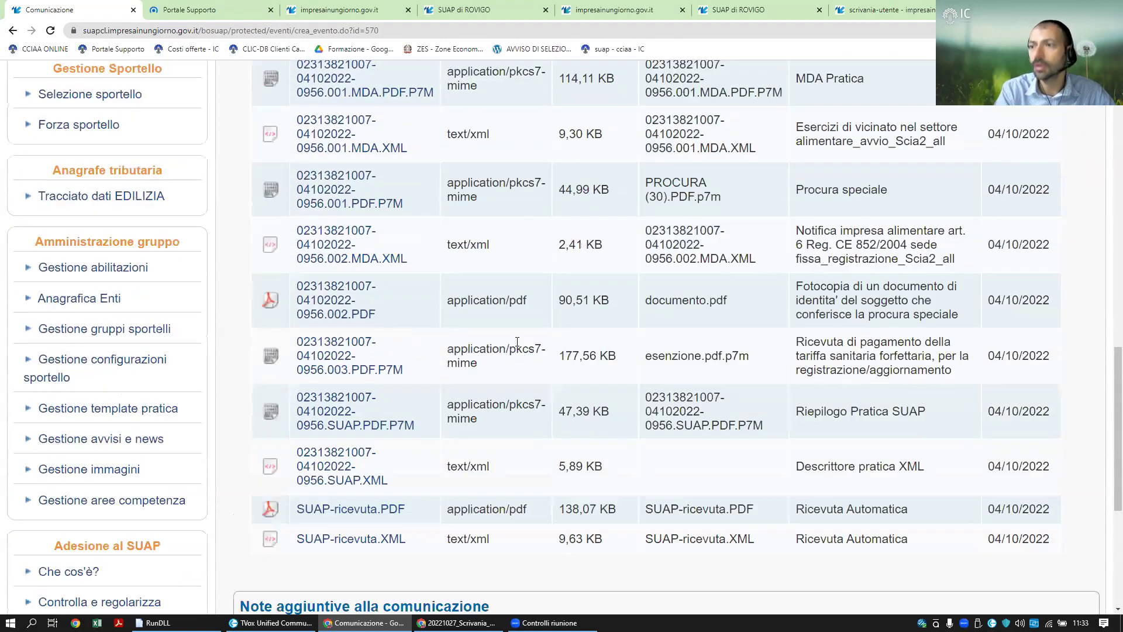
scroll(521, 359, "up", 2)
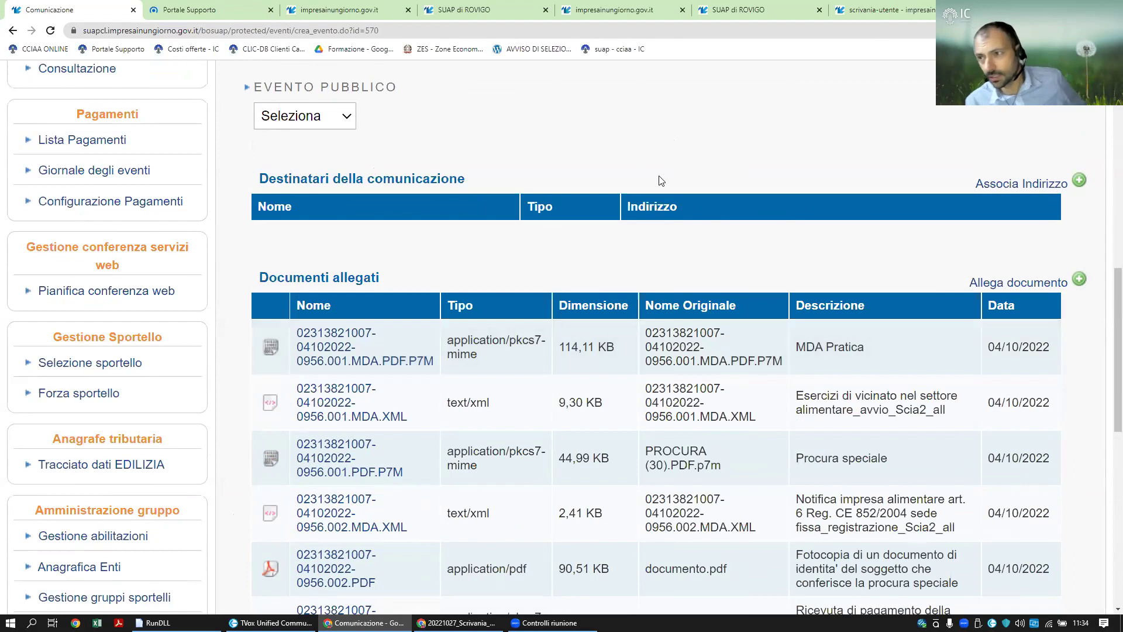
Set Evento Pubblico to Si and associate the declarant's PEC address as recipient of the communication
left_click(350, 117)
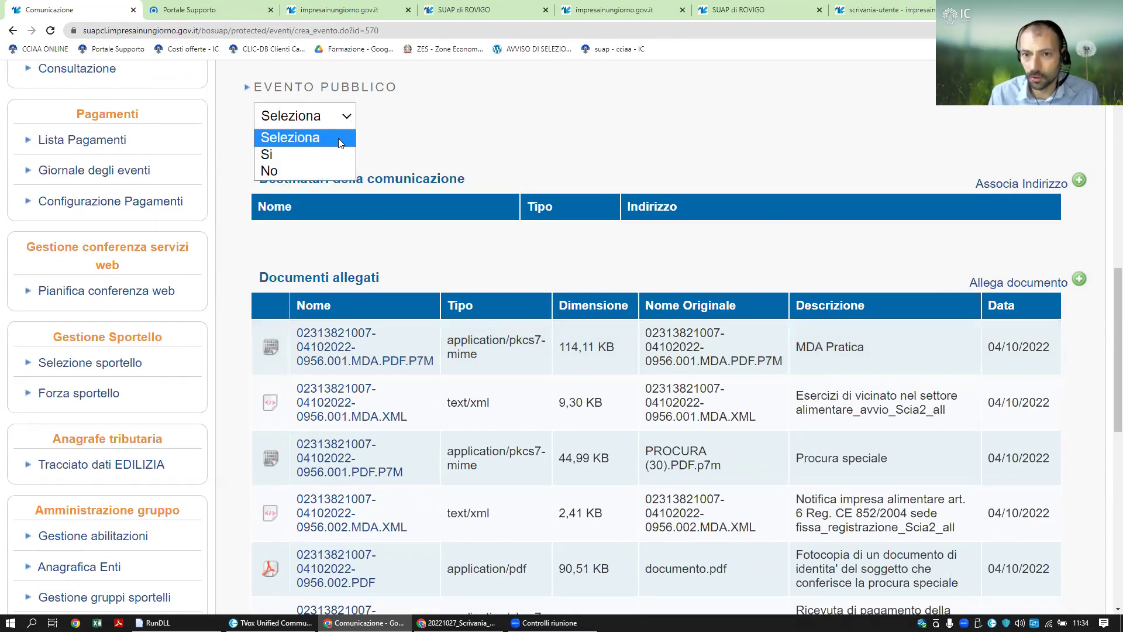
left_click(326, 155)
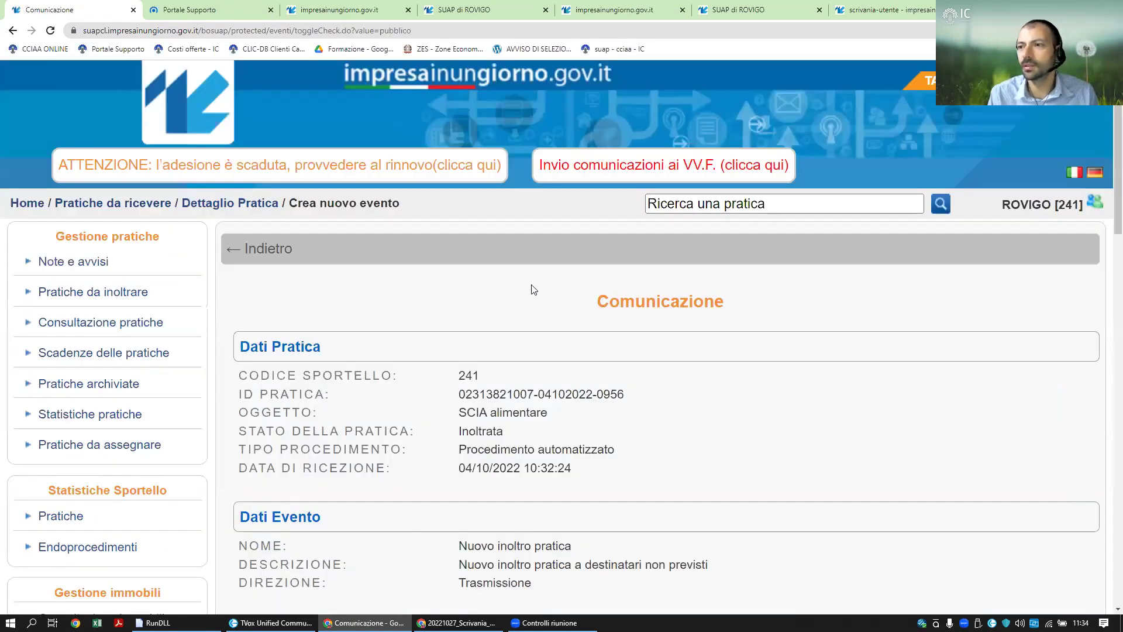
scroll(526, 310, "down", 8)
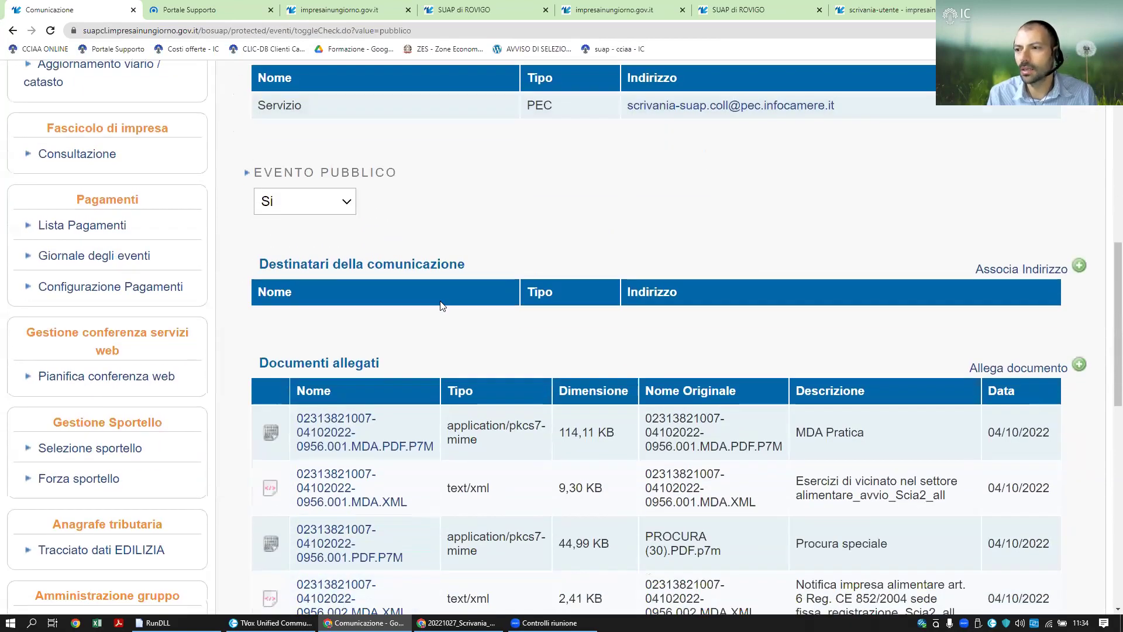
scroll(390, 311, "down", 2)
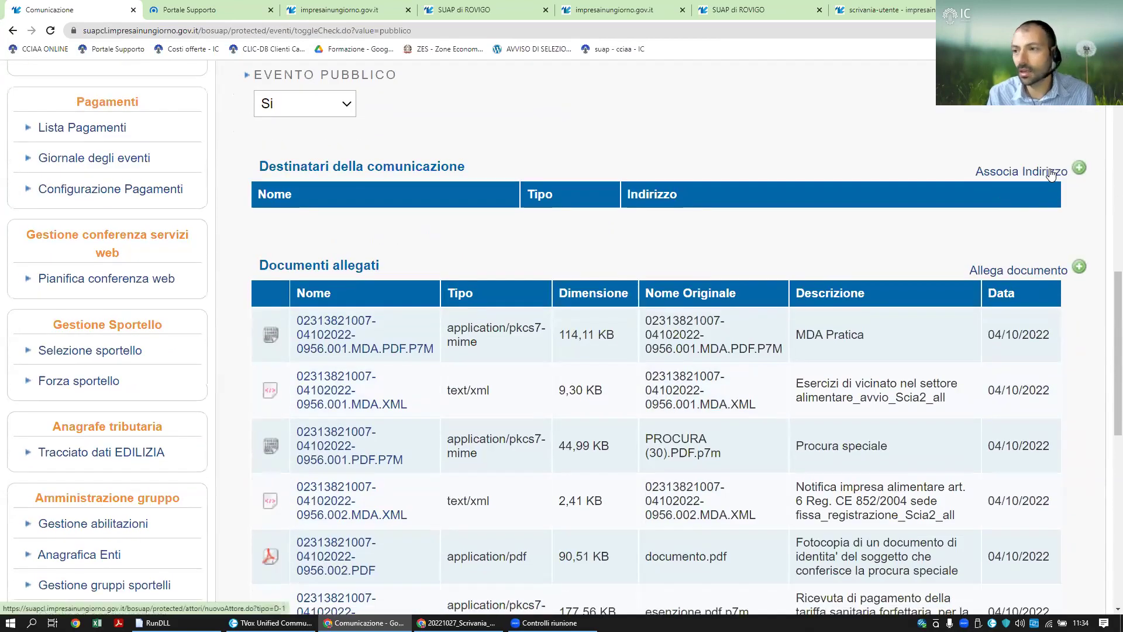
left_click(1009, 175)
scroll(498, 275, "down", 2)
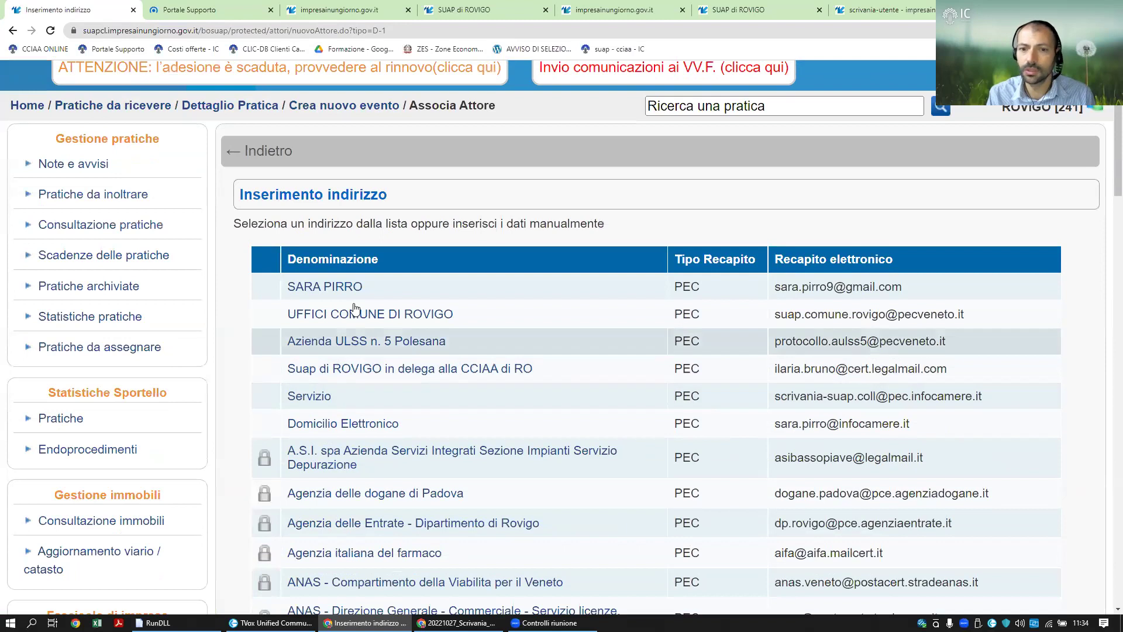
left_click(497, 274)
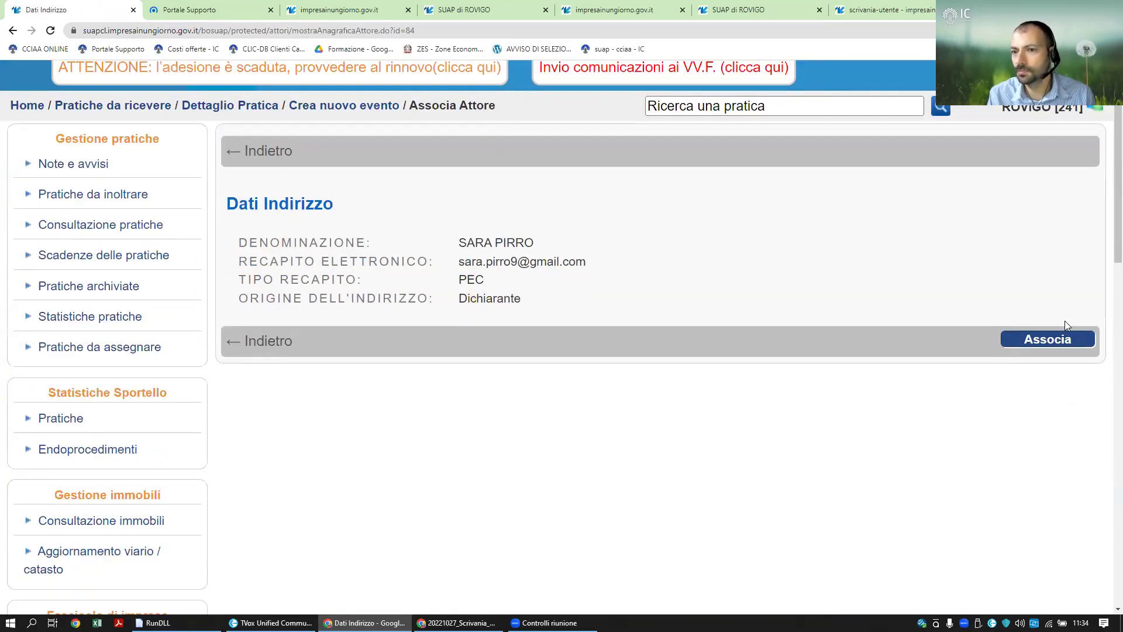
left_click(1053, 337)
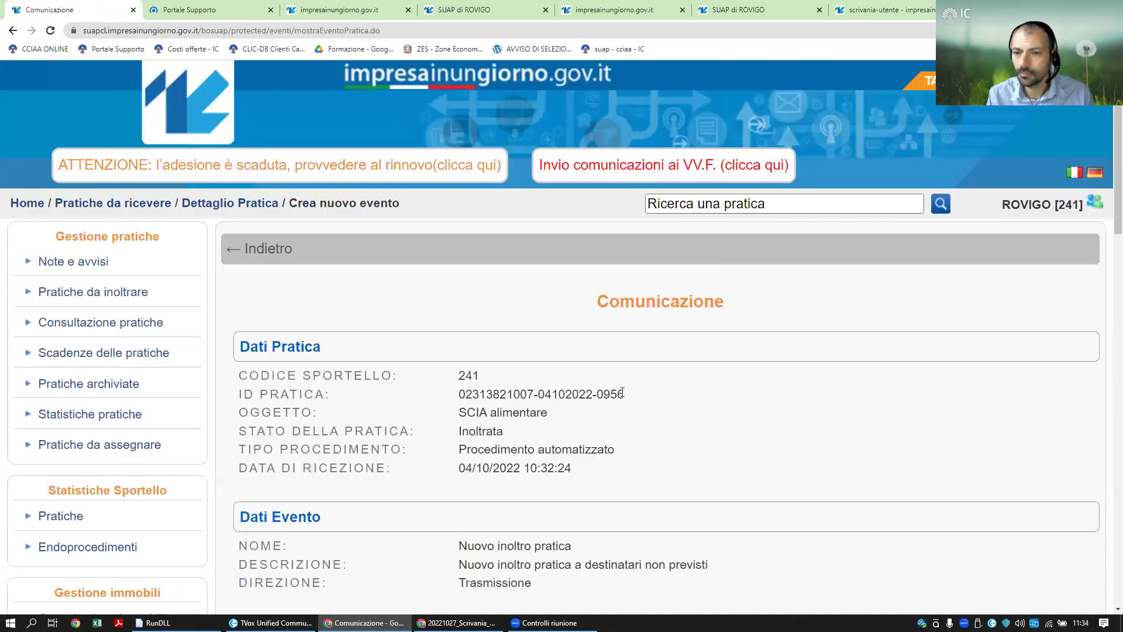
Submit the Nuovo inoltro pratica communication to the associated recipient
scroll(646, 373, "down", 3)
scroll(646, 373, "down", 10)
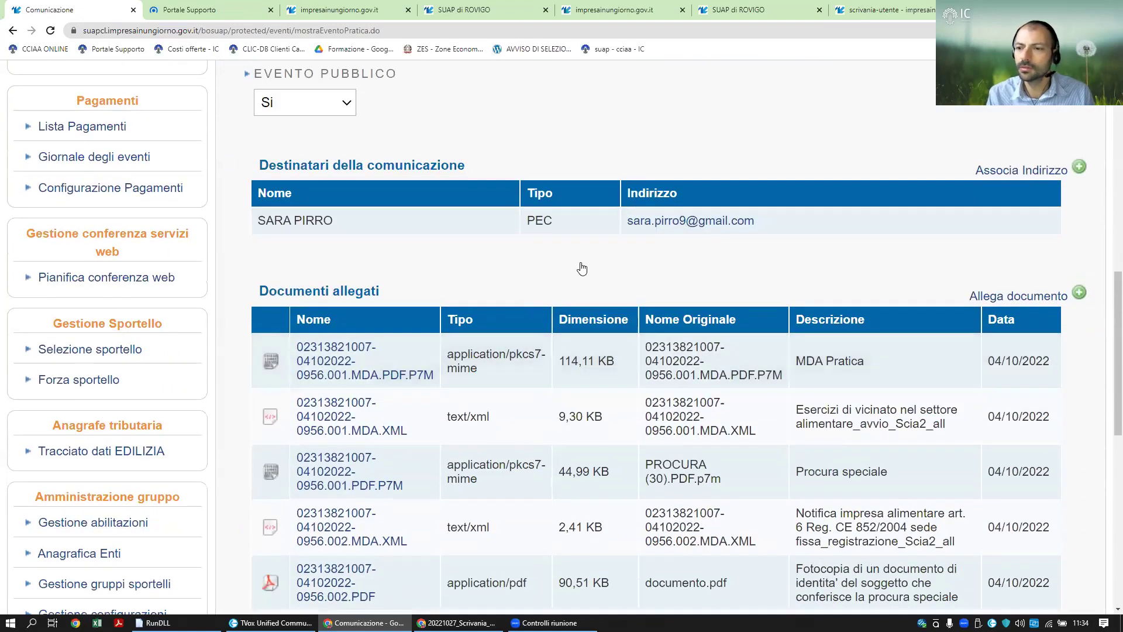
scroll(605, 255, "down", 8)
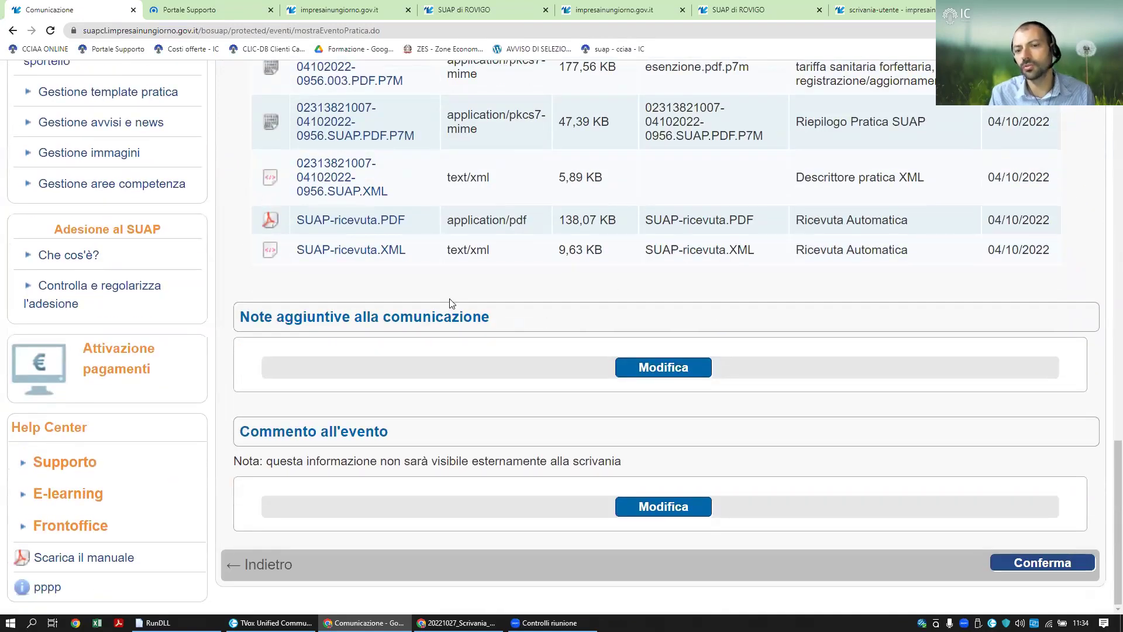
left_click(1033, 556)
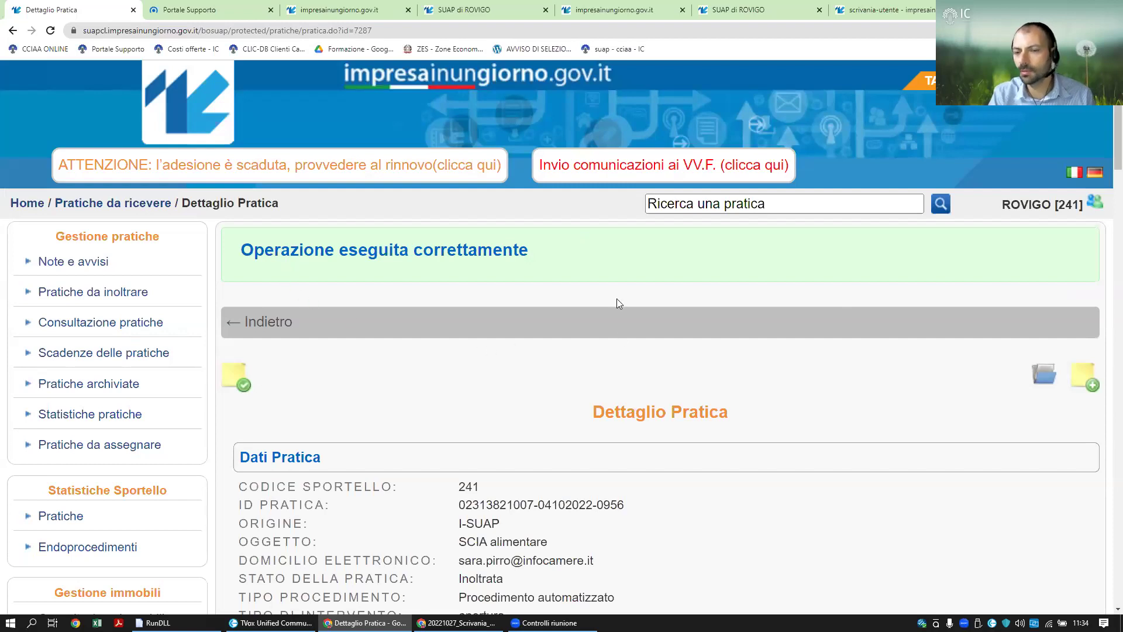
Create another event for the case, choosing the type Richiesta di conformazione dell'attività
scroll(643, 268, "down", 5)
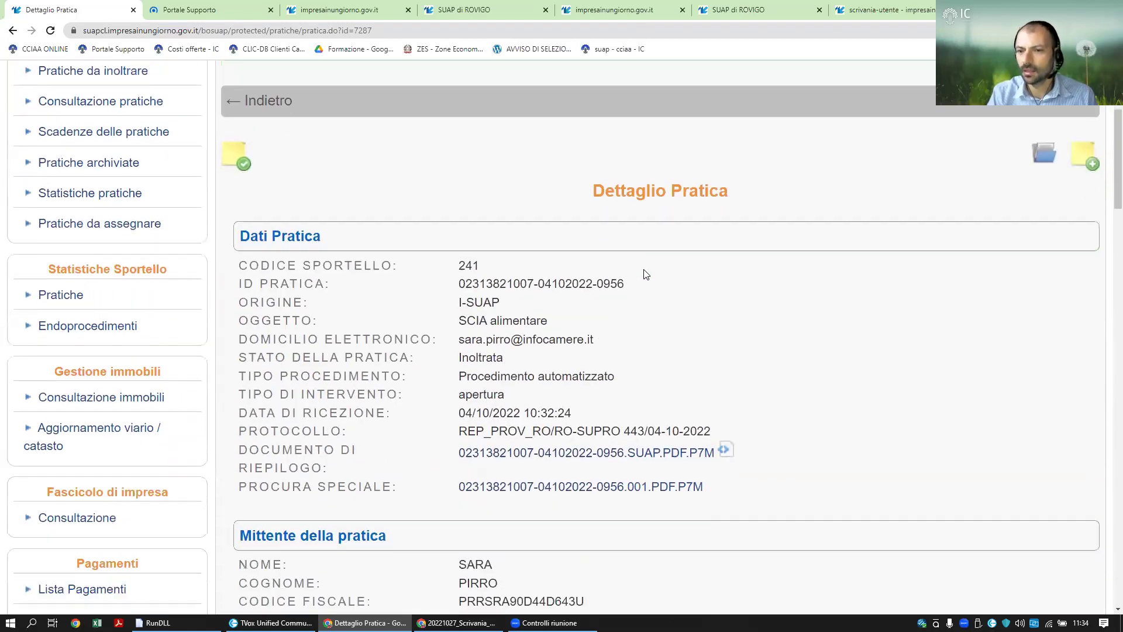
scroll(646, 275, "down", 8)
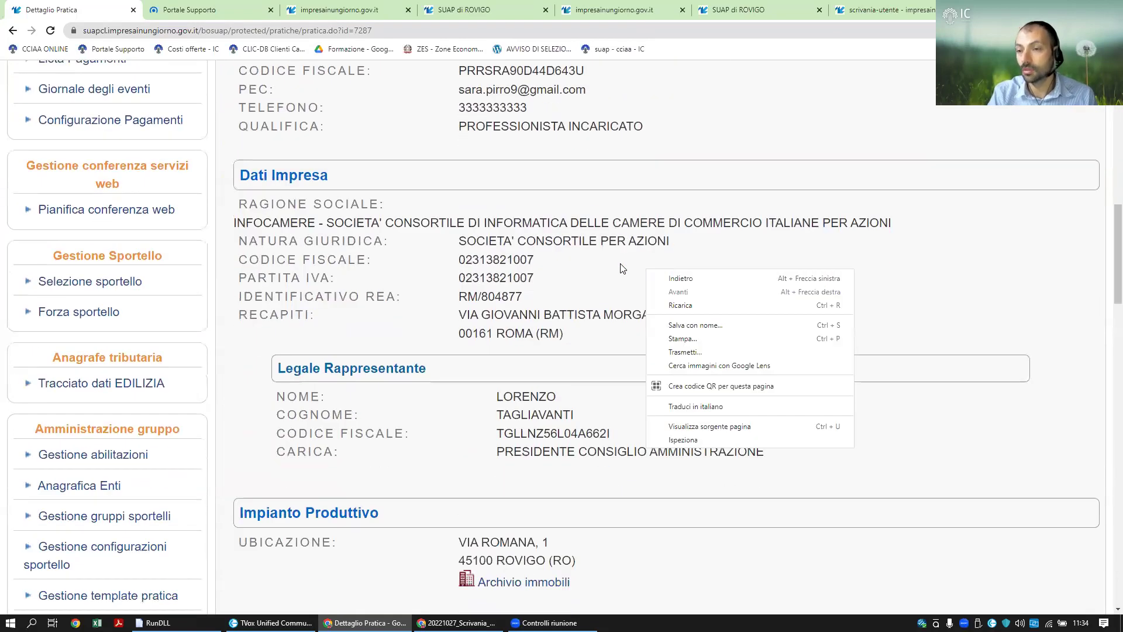
scroll(643, 264, "down", 8)
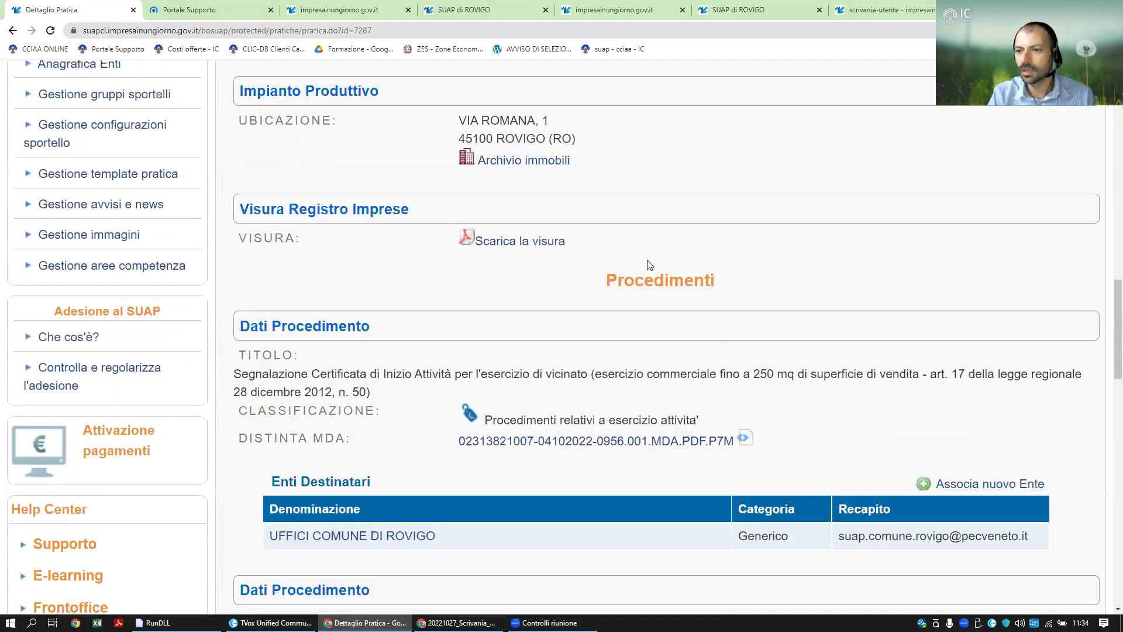
scroll(651, 264, "down", 8)
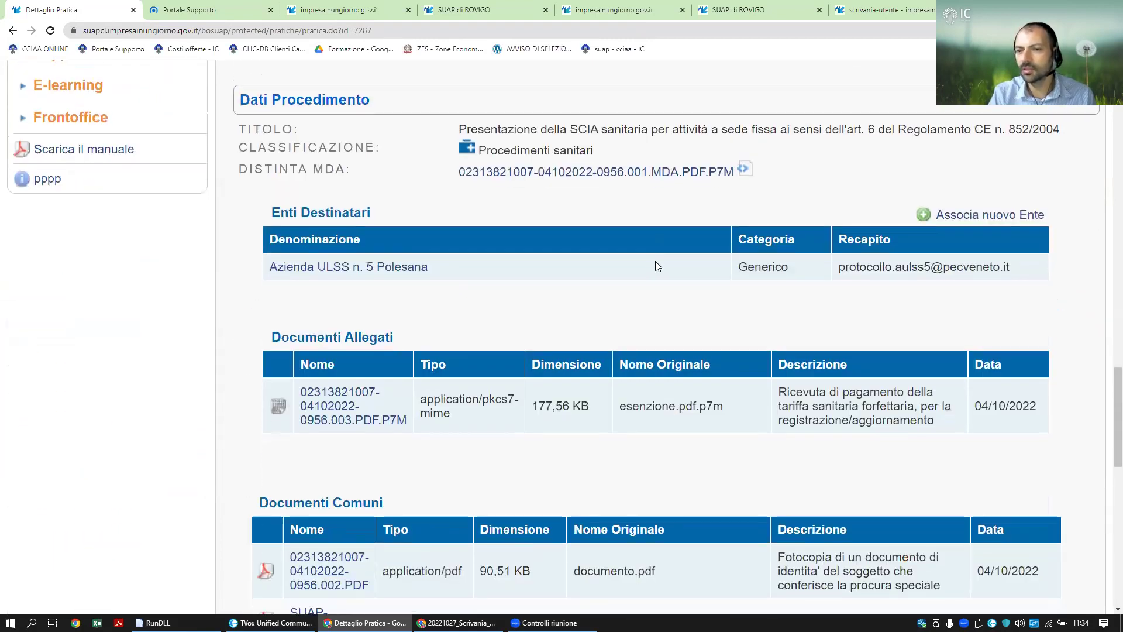
scroll(656, 264, "down", 8)
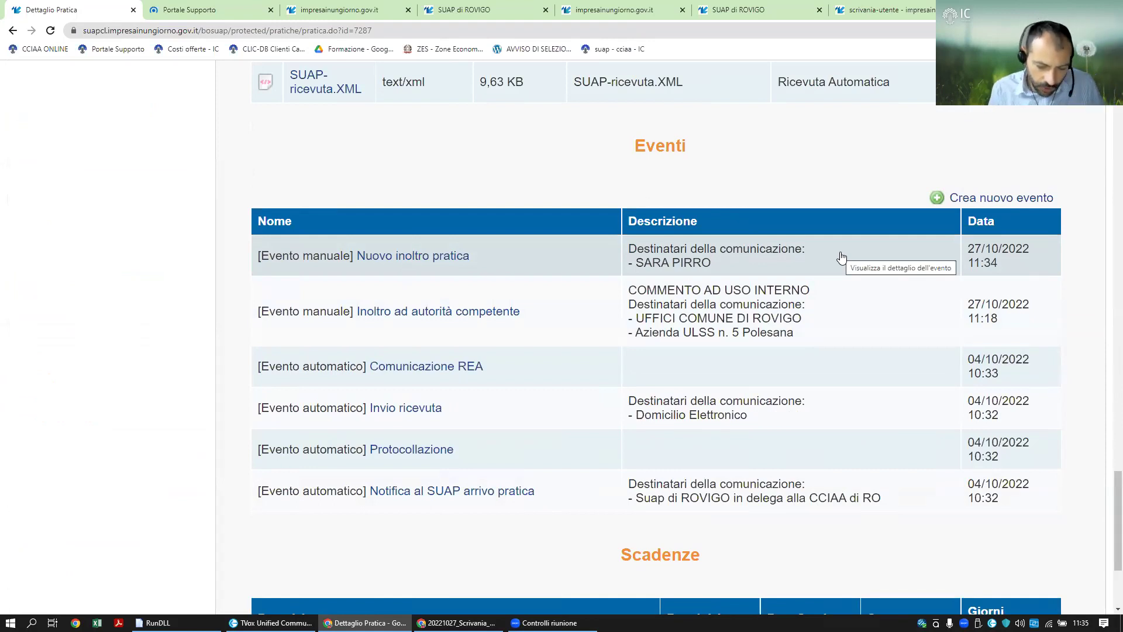
left_click(964, 196)
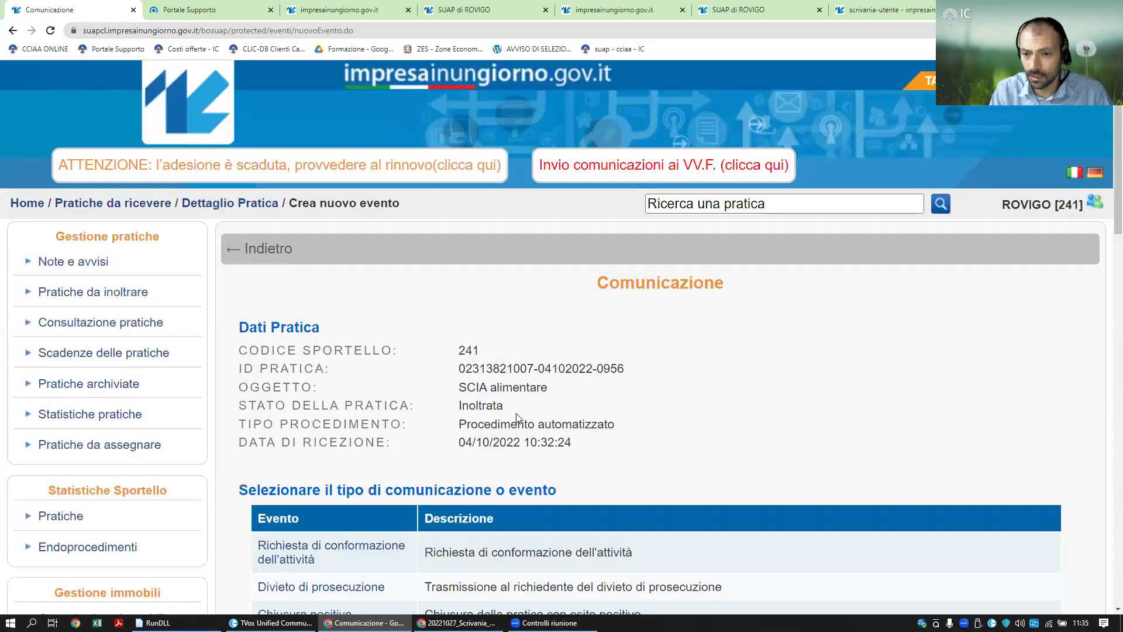
scroll(540, 410, "down", 5)
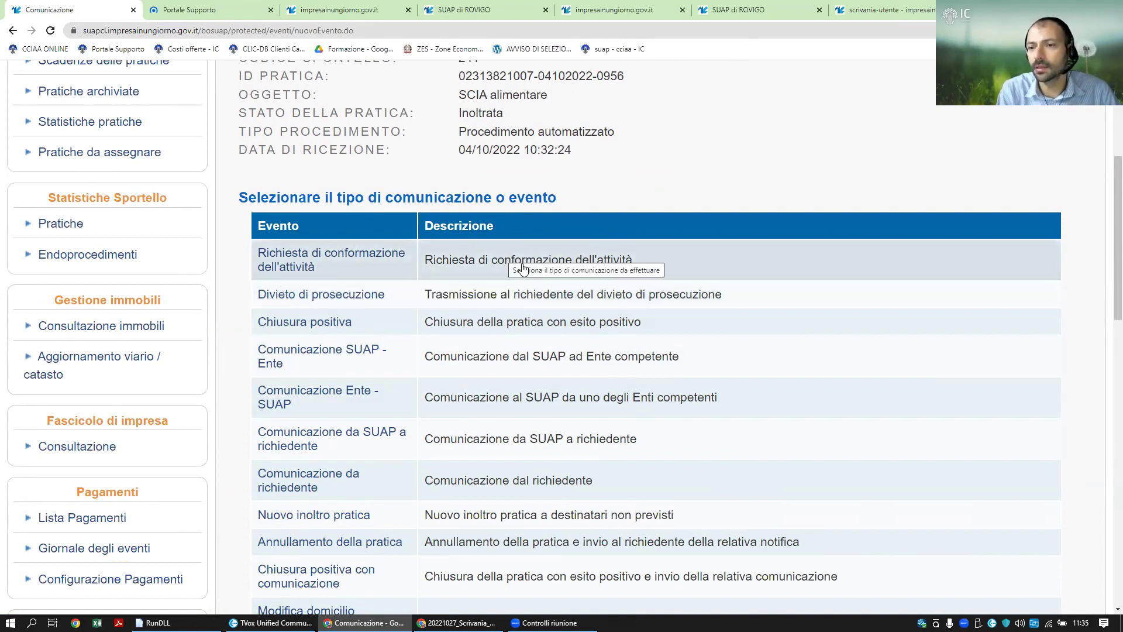
left_click(624, 265)
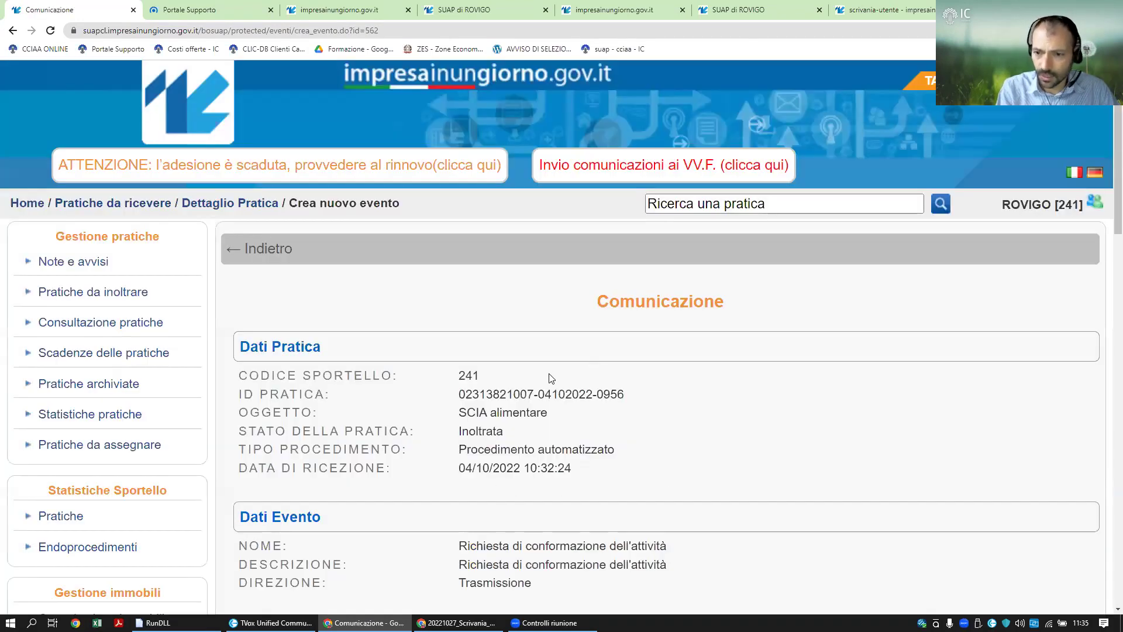
Check the Evento Pubblico setting on the Richiesta di conformazione dell'attività form
scroll(550, 380, "down", 2)
scroll(553, 388, "down", 3)
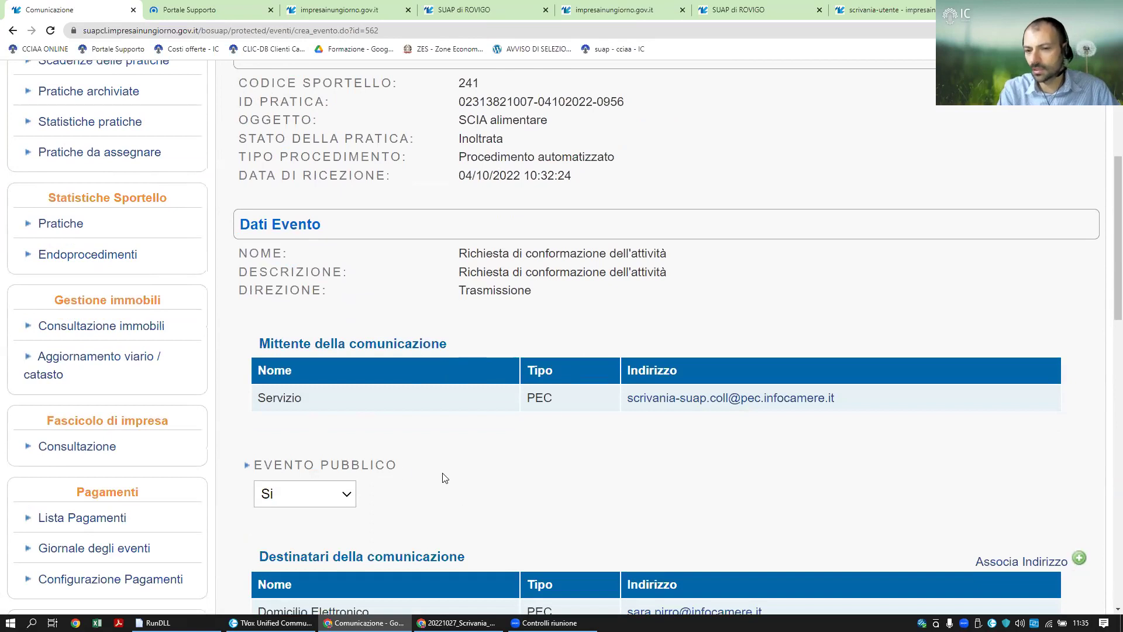
scroll(320, 494, "down", 2)
left_click(345, 398)
left_click(347, 405)
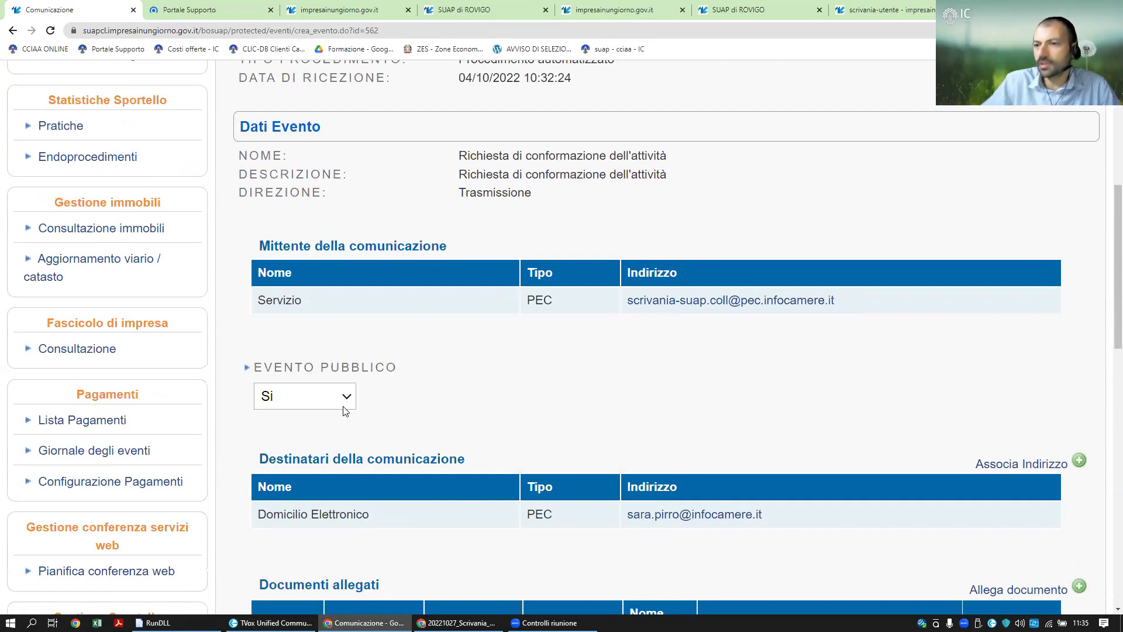
Switch Evento Pubblico to No and back to Si on the Richiesta di conformazione dell'attività form
left_click(346, 401)
left_click(352, 401)
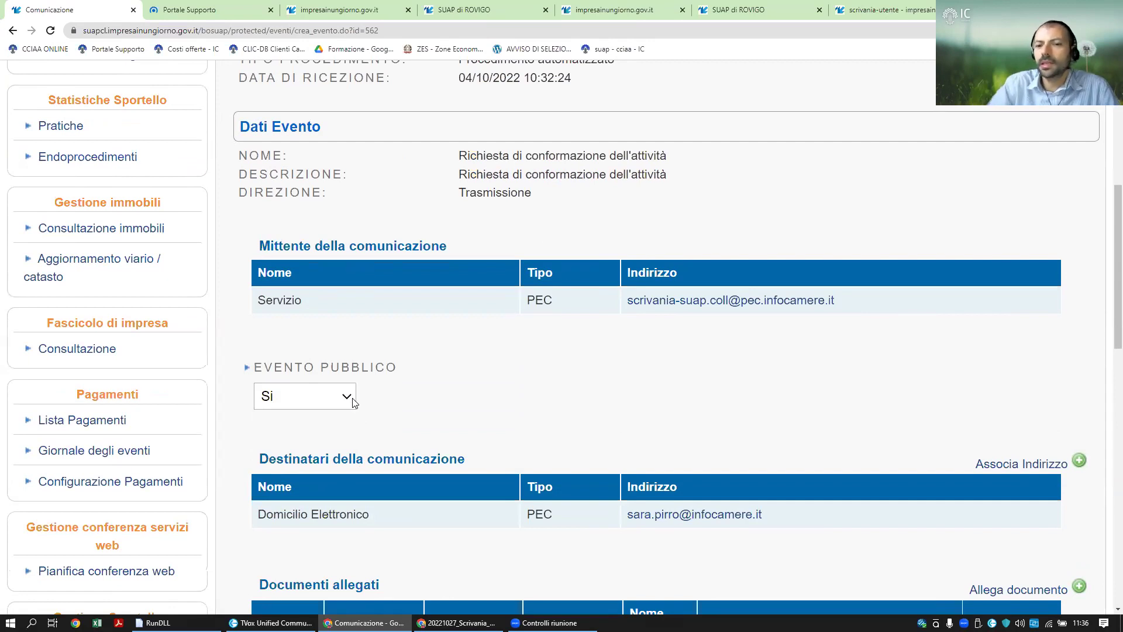
left_click(352, 398)
left_click(312, 453)
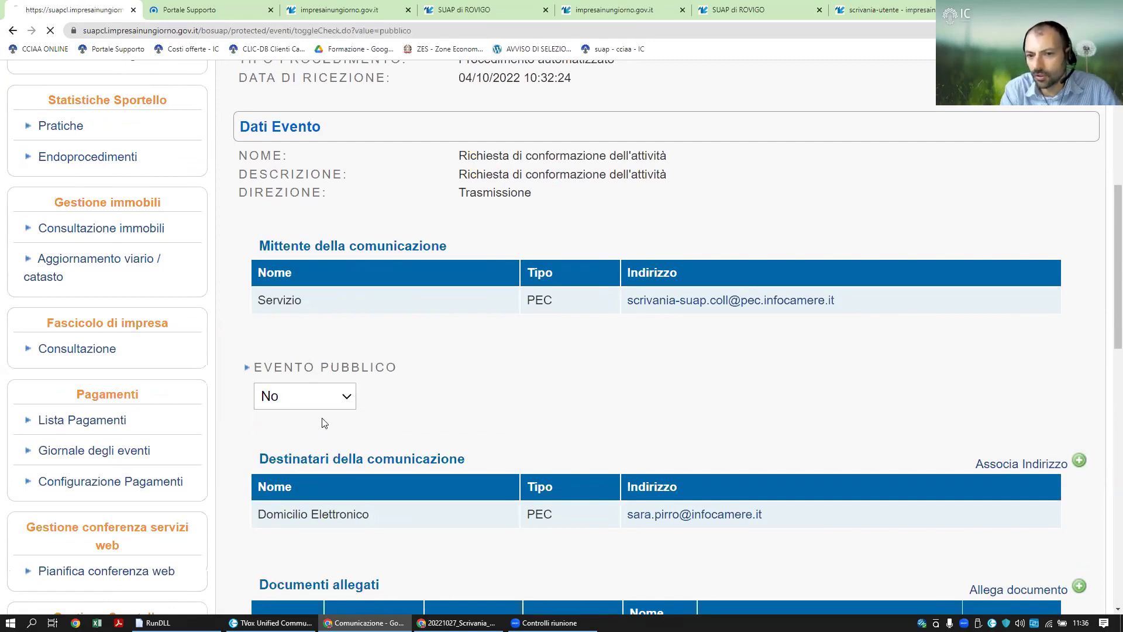
scroll(376, 415, "down", 7)
left_click(339, 403)
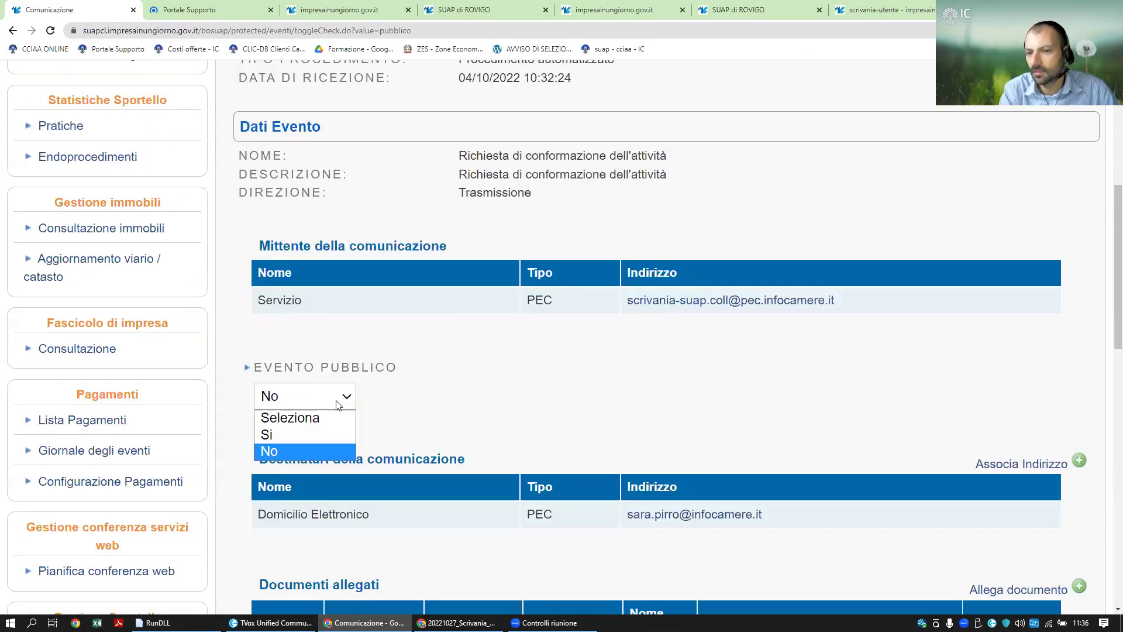
left_click(337, 433)
Examine the form's recipients, attached documents, additional notes, event comment and case suspension period sections
scroll(347, 440, "down", 3)
scroll(347, 440, "down", 5)
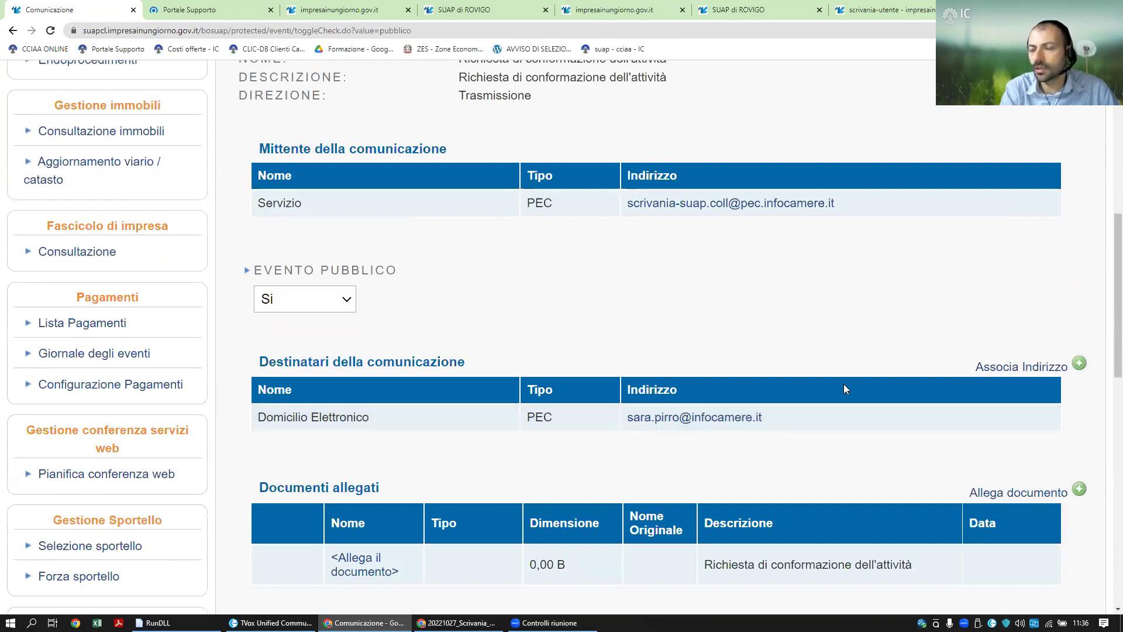
scroll(843, 385, "down", 2)
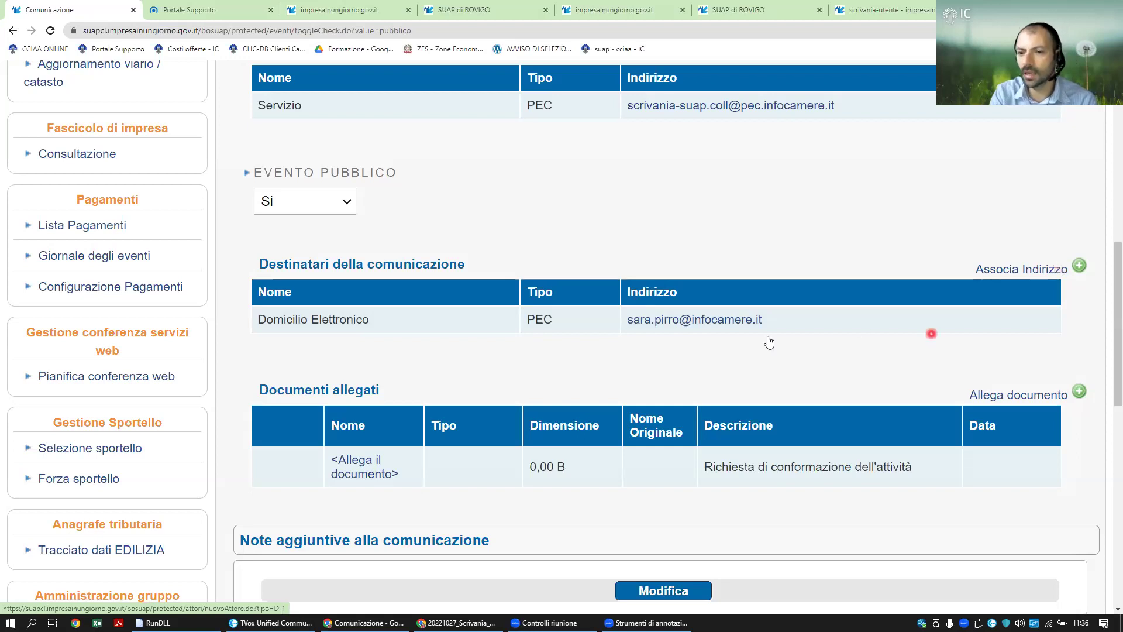
scroll(643, 362, "down", 2)
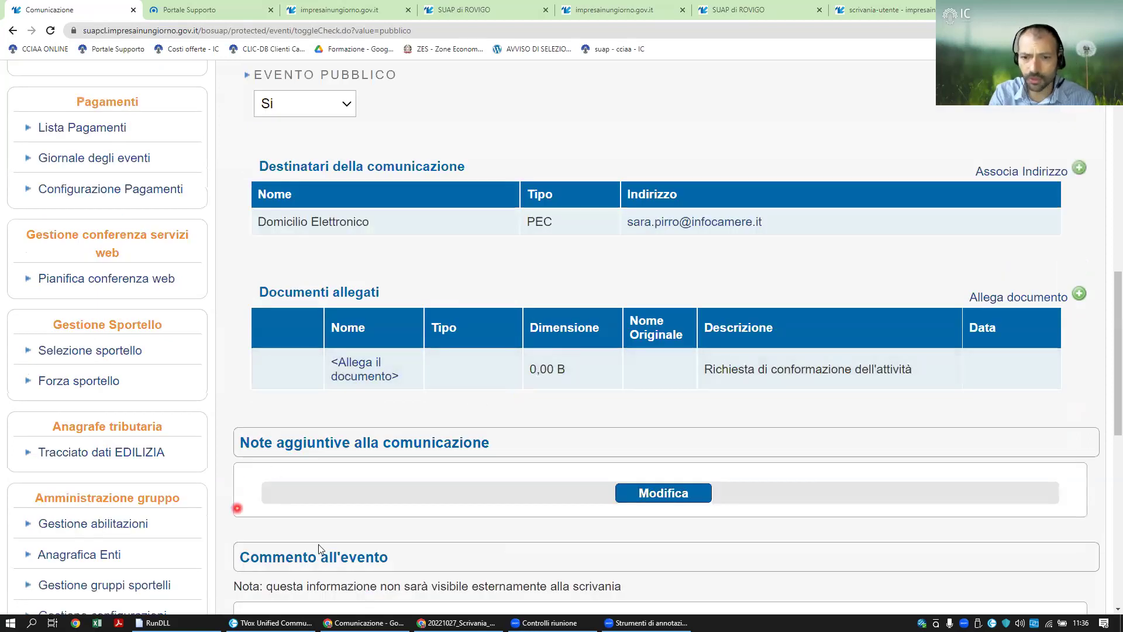
scroll(354, 493, "down", 2)
scroll(354, 492, "down", 2)
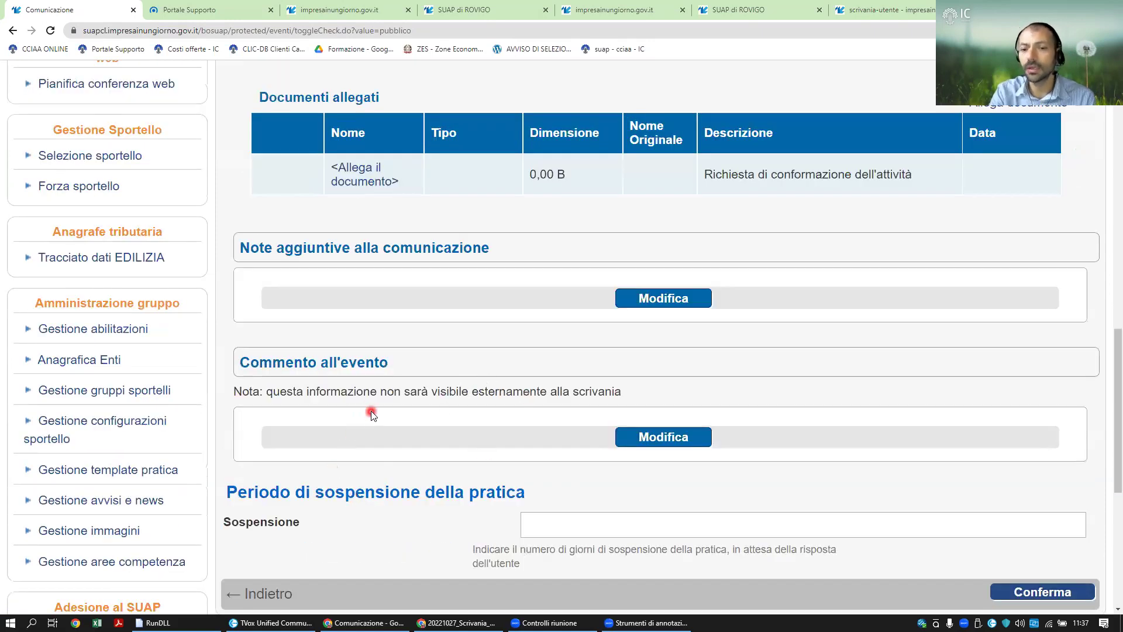
scroll(371, 411, "down", 2)
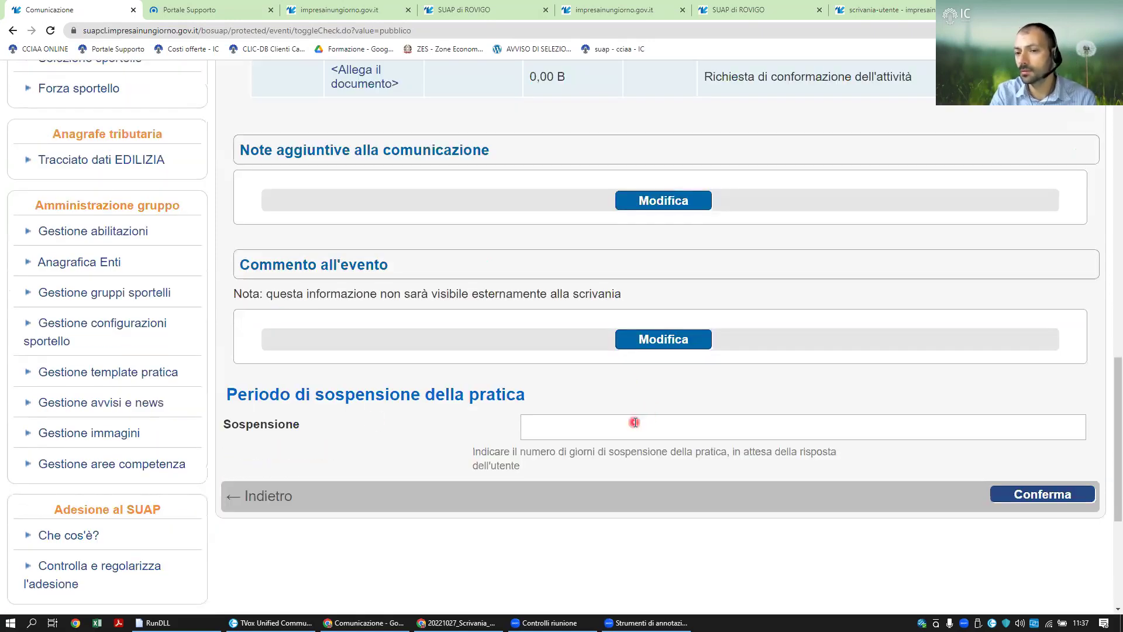
left_click(664, 416)
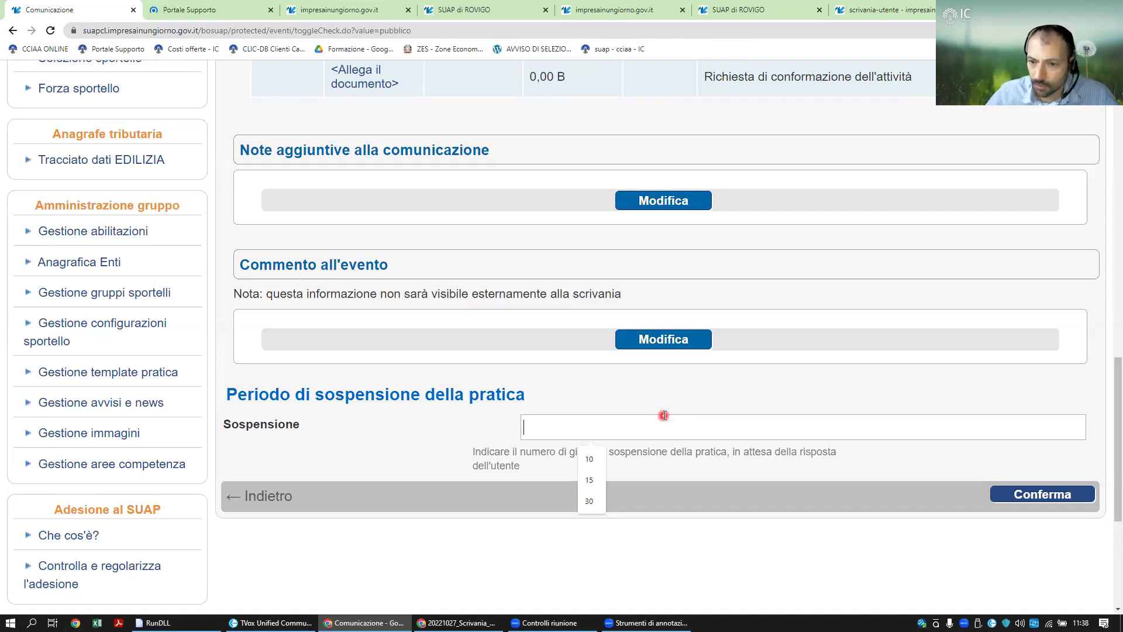
scroll(539, 343, "up", 8)
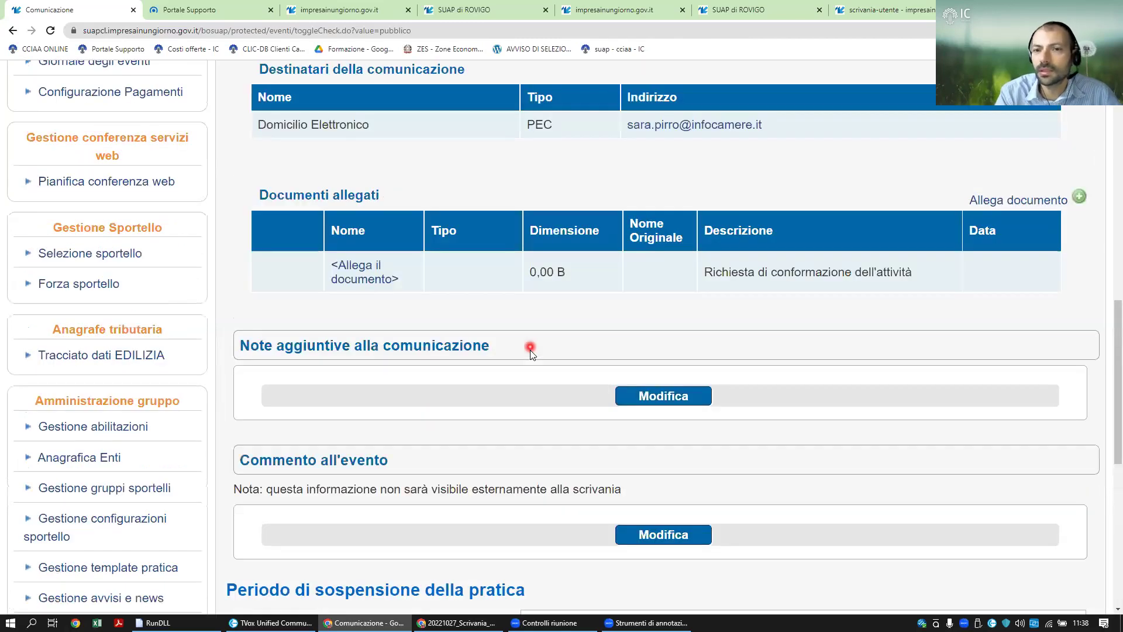
scroll(518, 265, "up", 8)
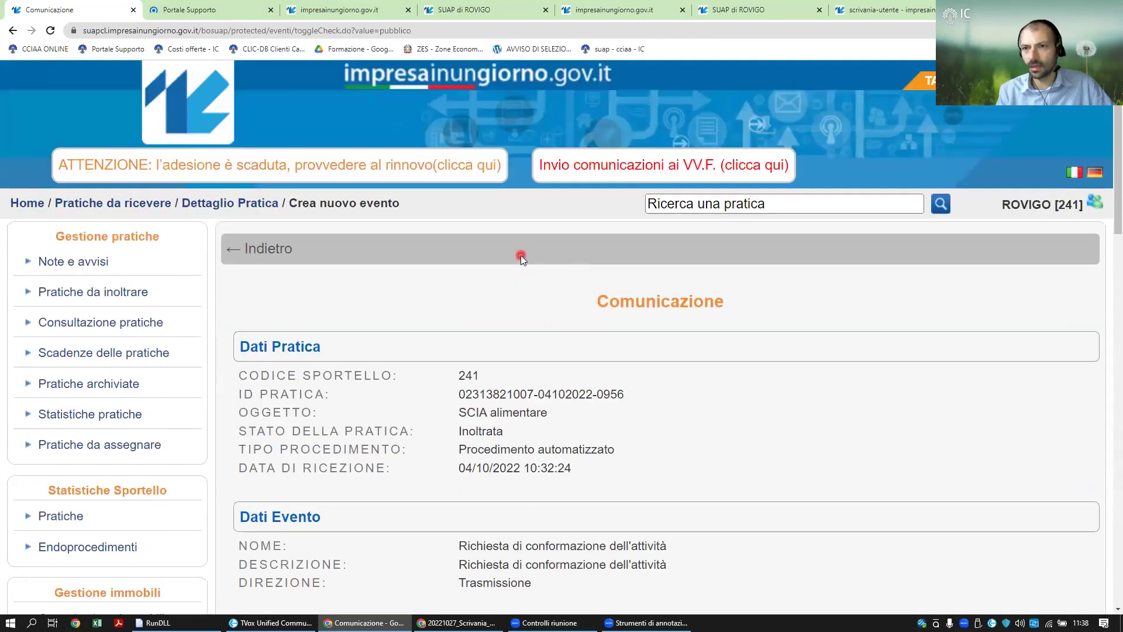
scroll(444, 380, "down", 8)
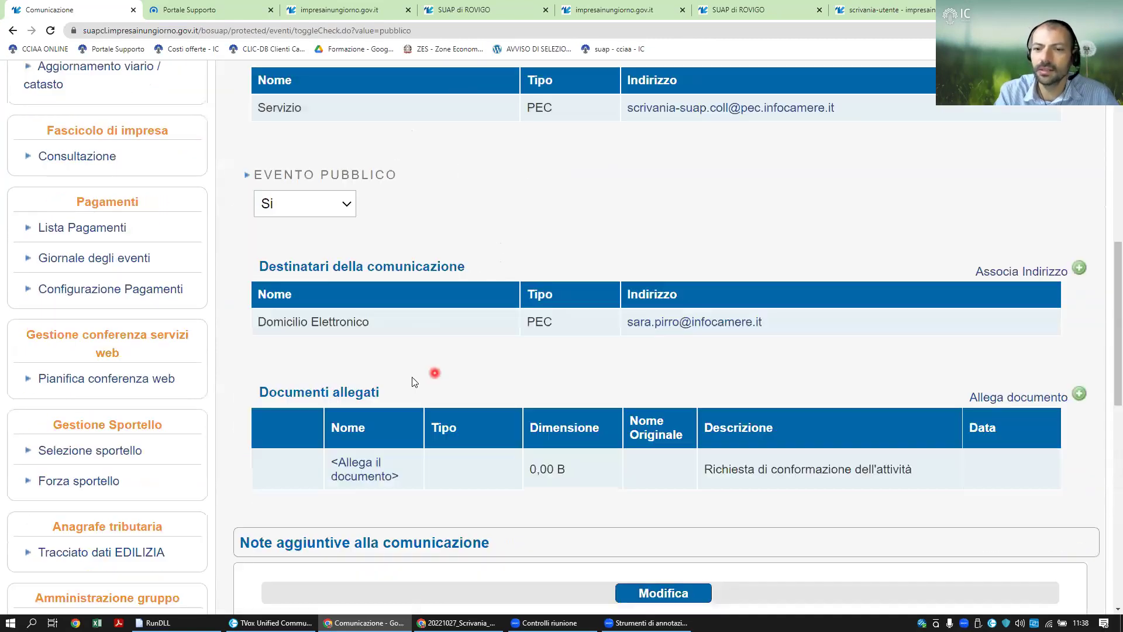
Enter 0 days as the suspension period and leave the Richiesta di conformazione dell'attività form without submitting it
scroll(414, 386, "down", 5)
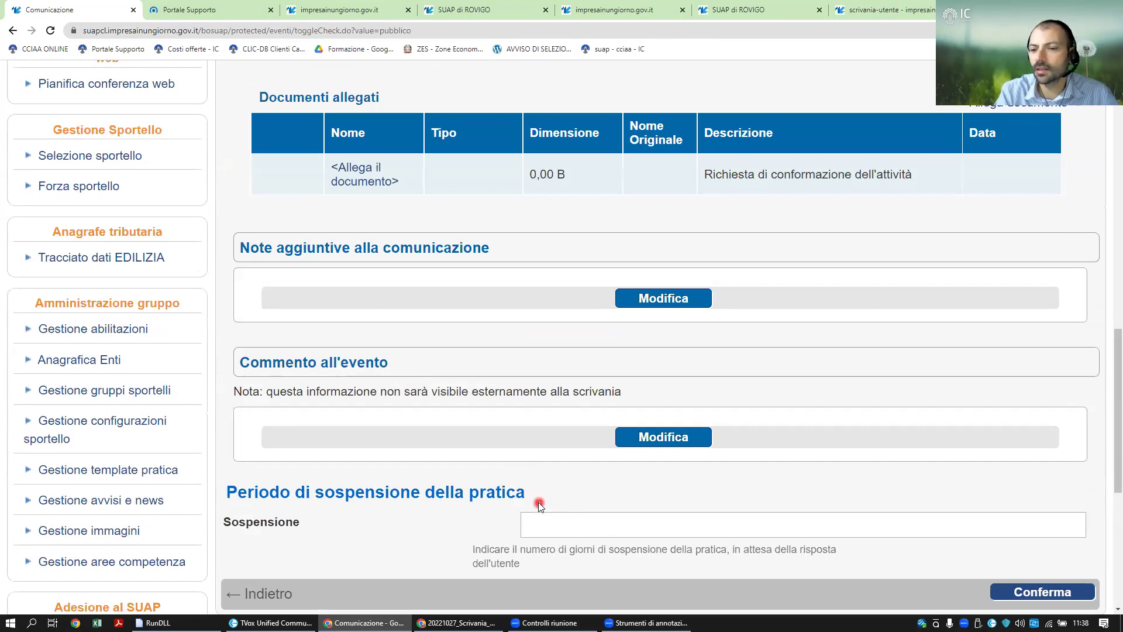
scroll(538, 502, "down", 2)
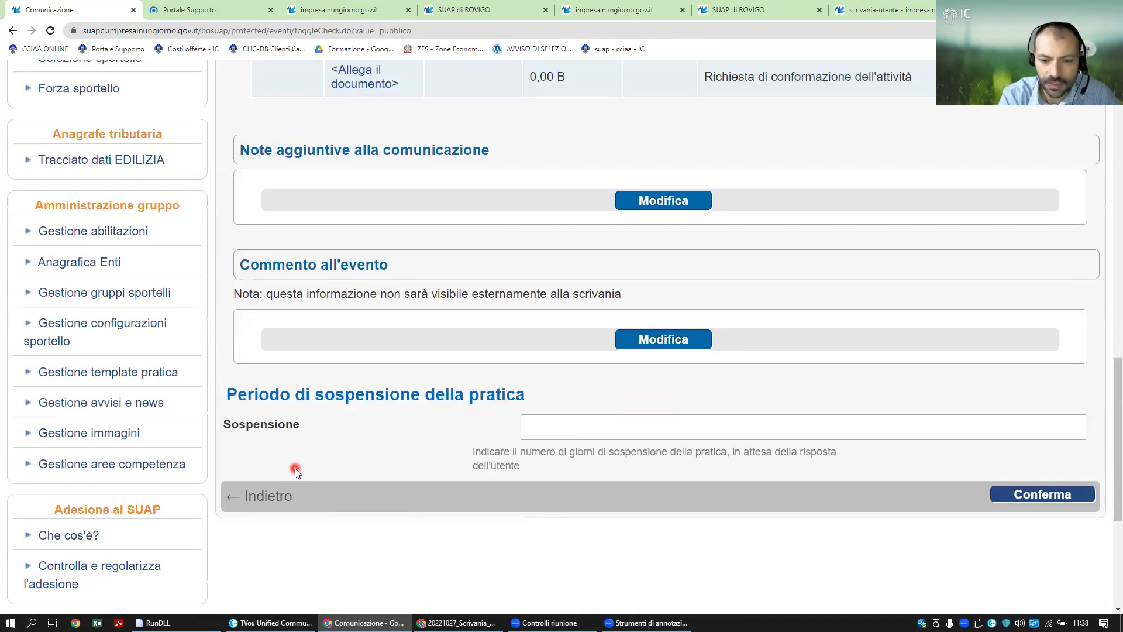
type("0")
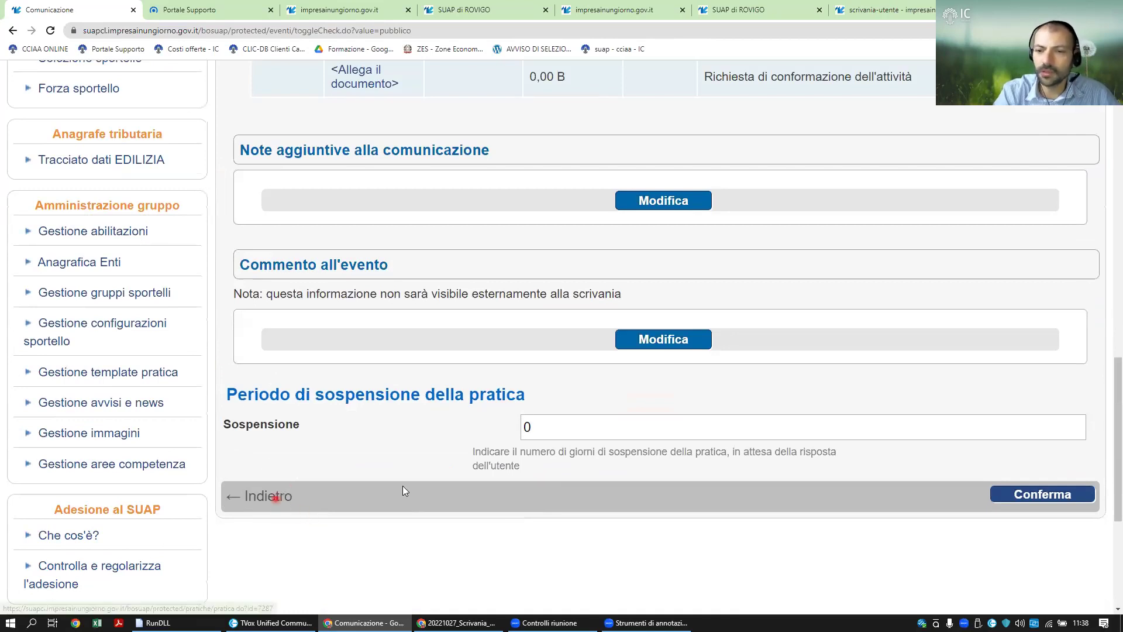
left_click(273, 496)
Create a new event for the case, choosing the type Richiesta integrazione documentale
scroll(545, 391, "down", 6)
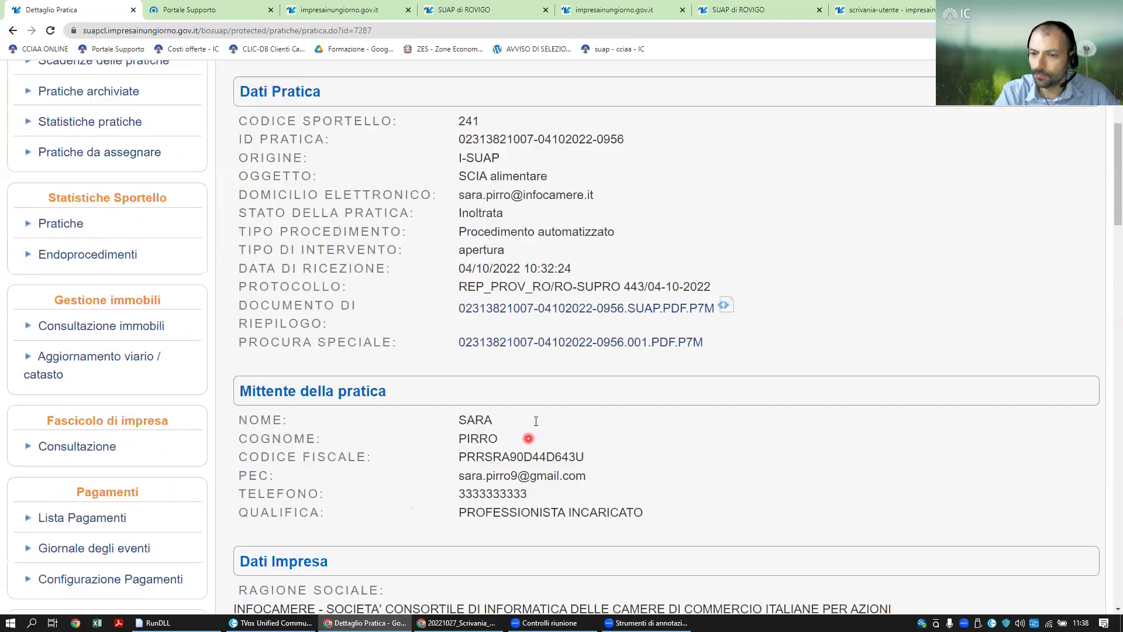
scroll(545, 391, "down", 20)
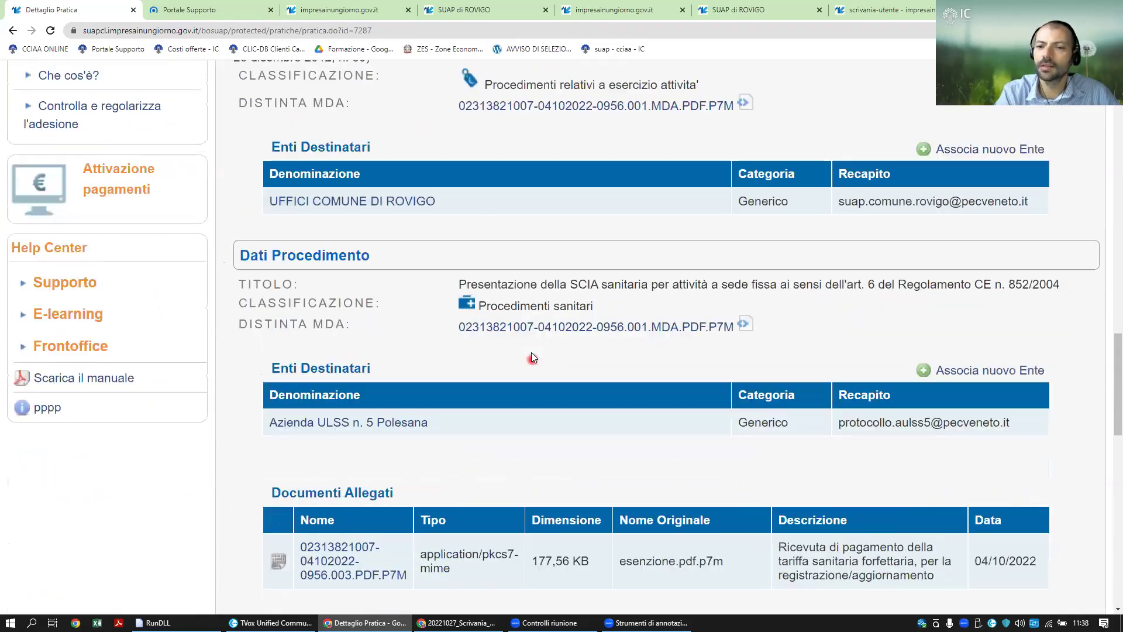
scroll(555, 314, "down", 3)
scroll(548, 304, "down", 7)
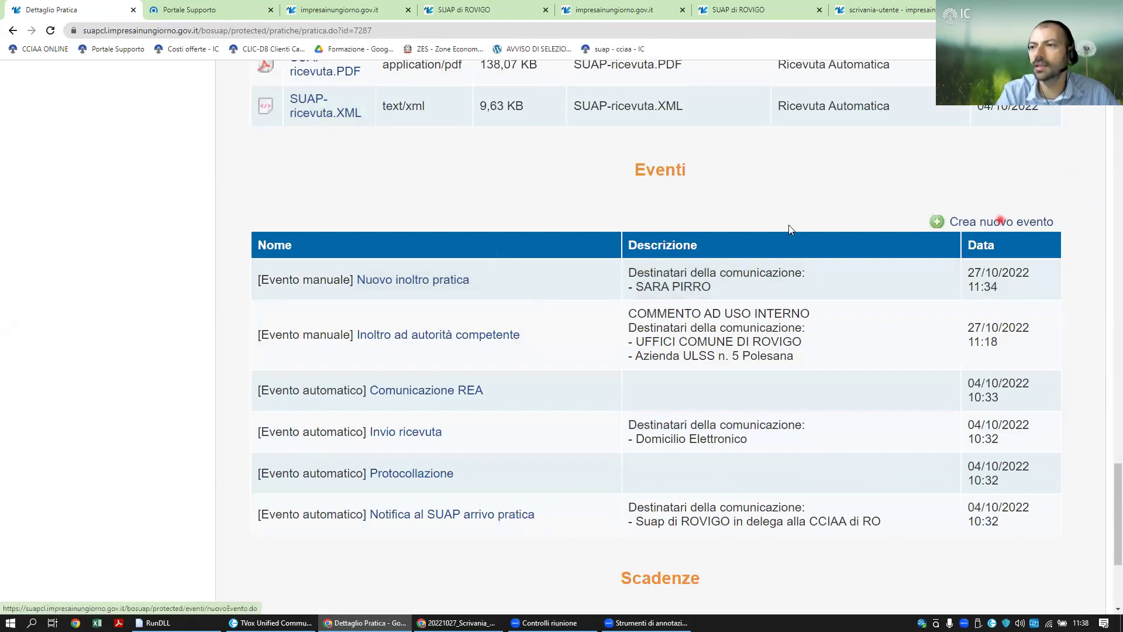
left_click(1001, 227)
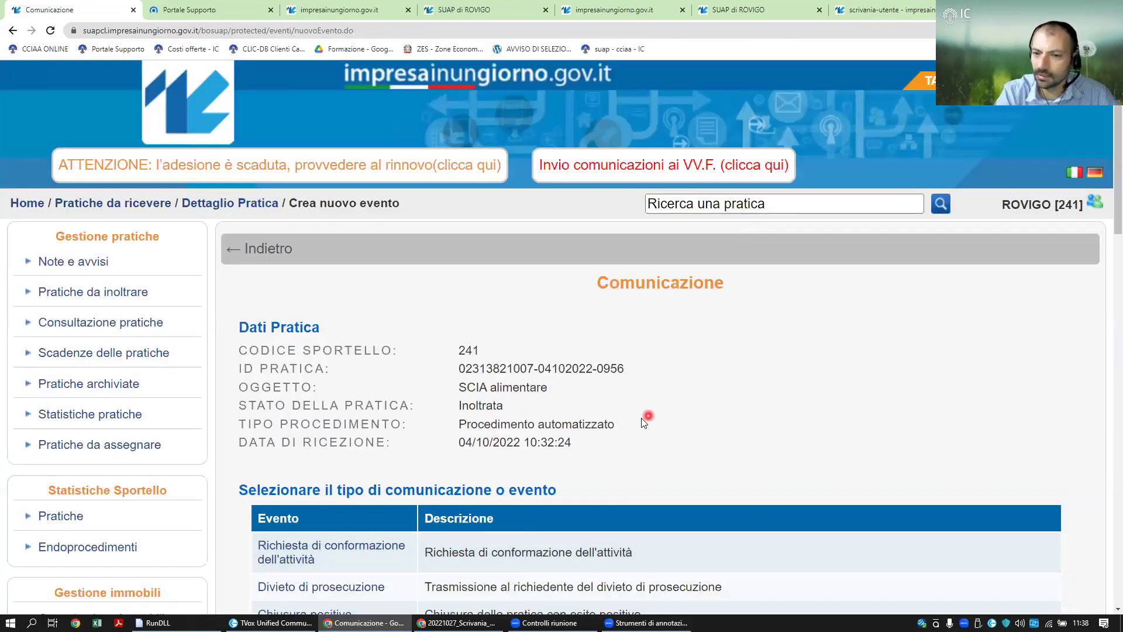
scroll(643, 421, "down", 2)
scroll(643, 424, "down", 1)
scroll(586, 399, "down", 2)
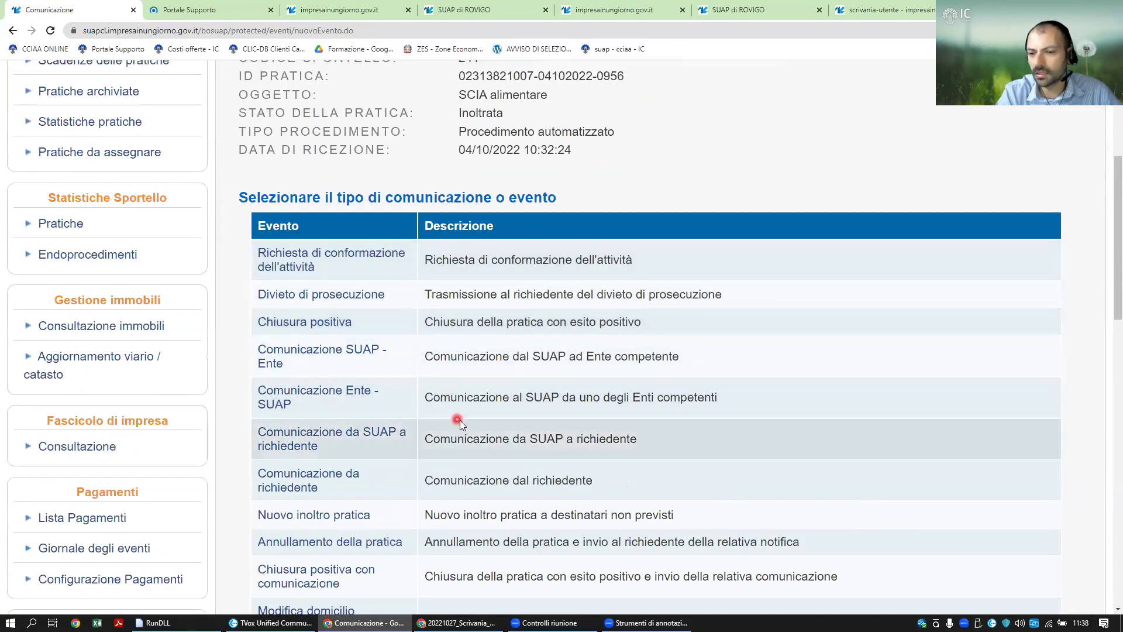
scroll(461, 422, "down", 2)
scroll(461, 423, "down", 2)
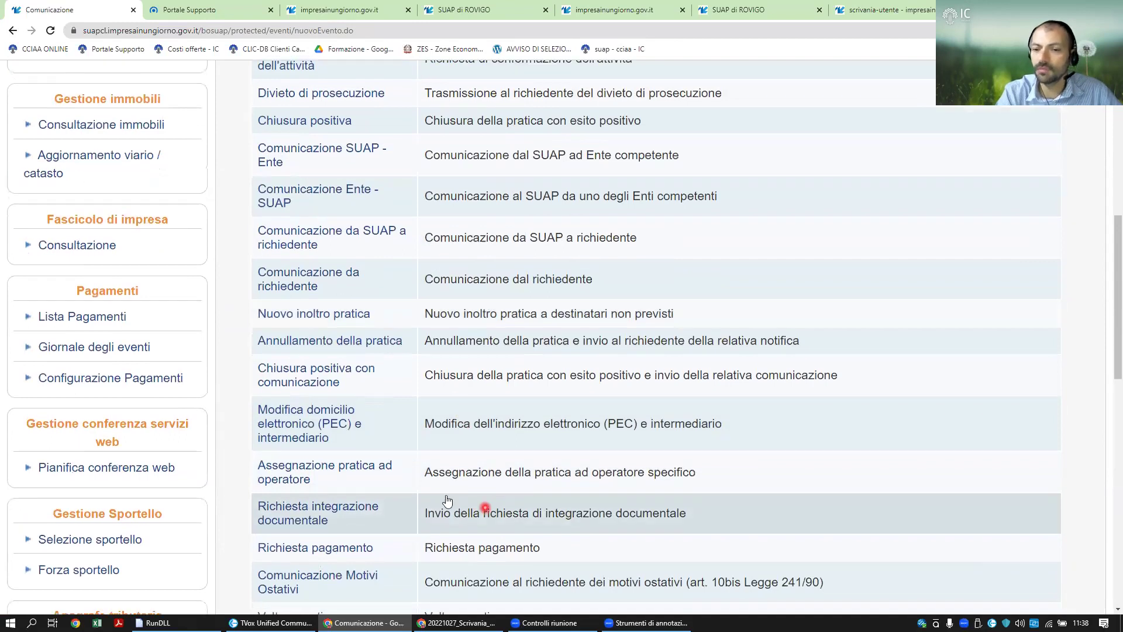
scroll(312, 421, "down", 2)
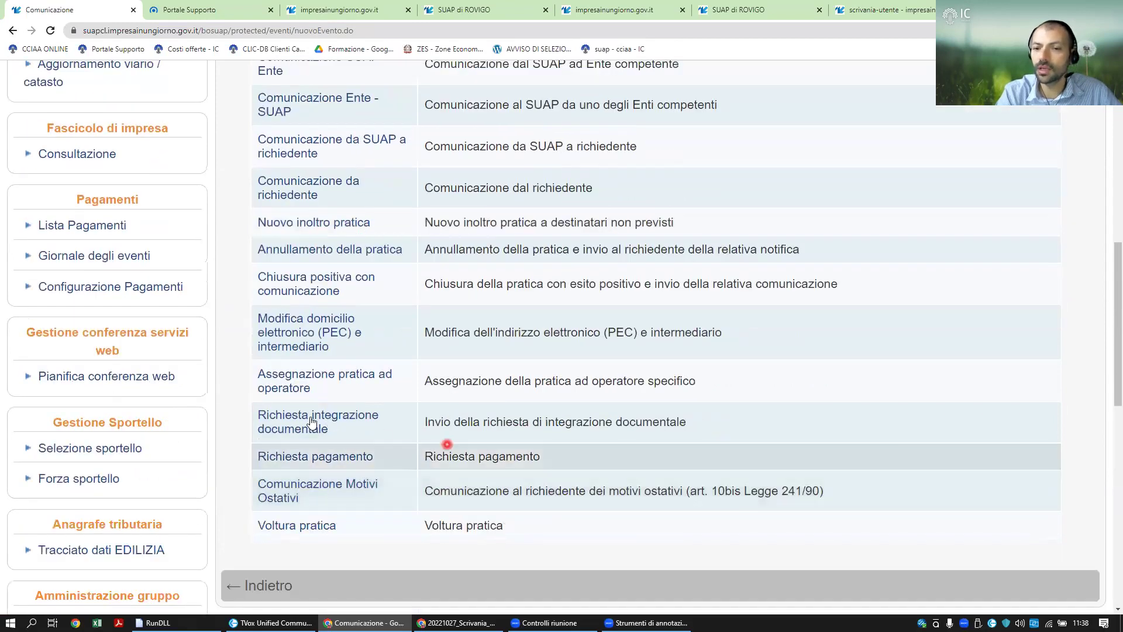
left_click(719, 430)
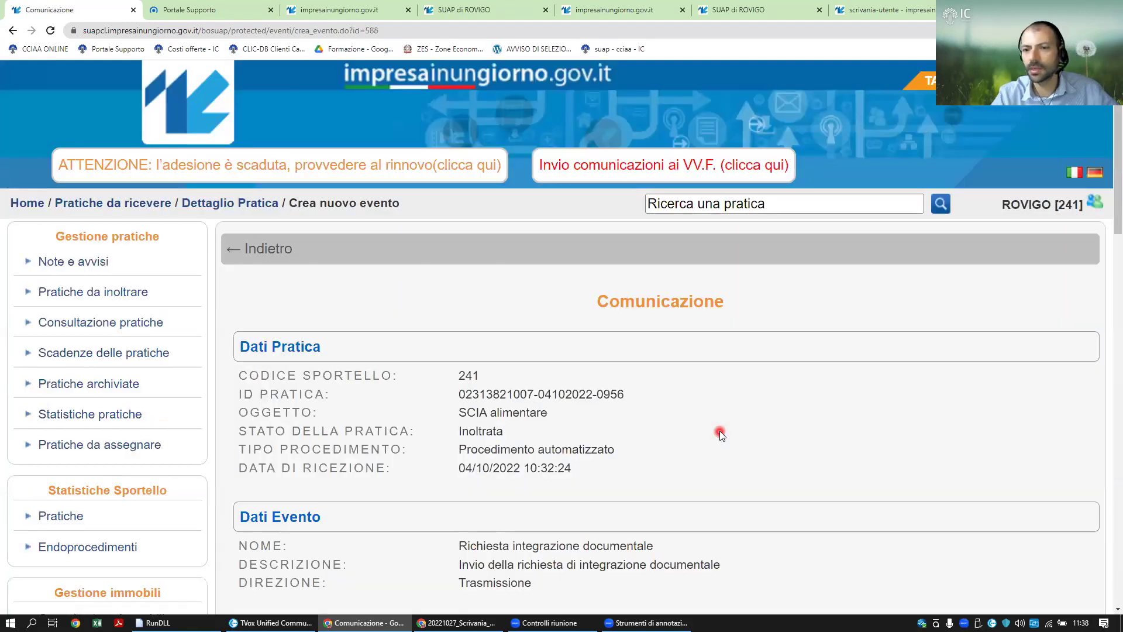
Set the suspension period to 10 days and submit the Richiesta integrazione documentale communication
scroll(695, 432, "down", 4)
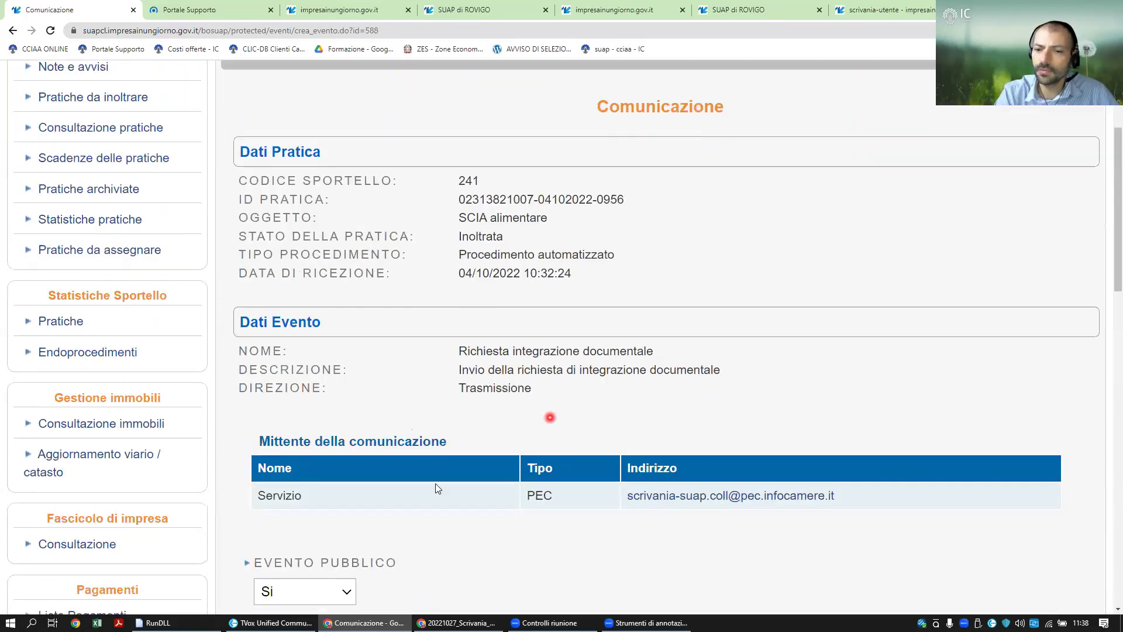
scroll(779, 469, "down", 3)
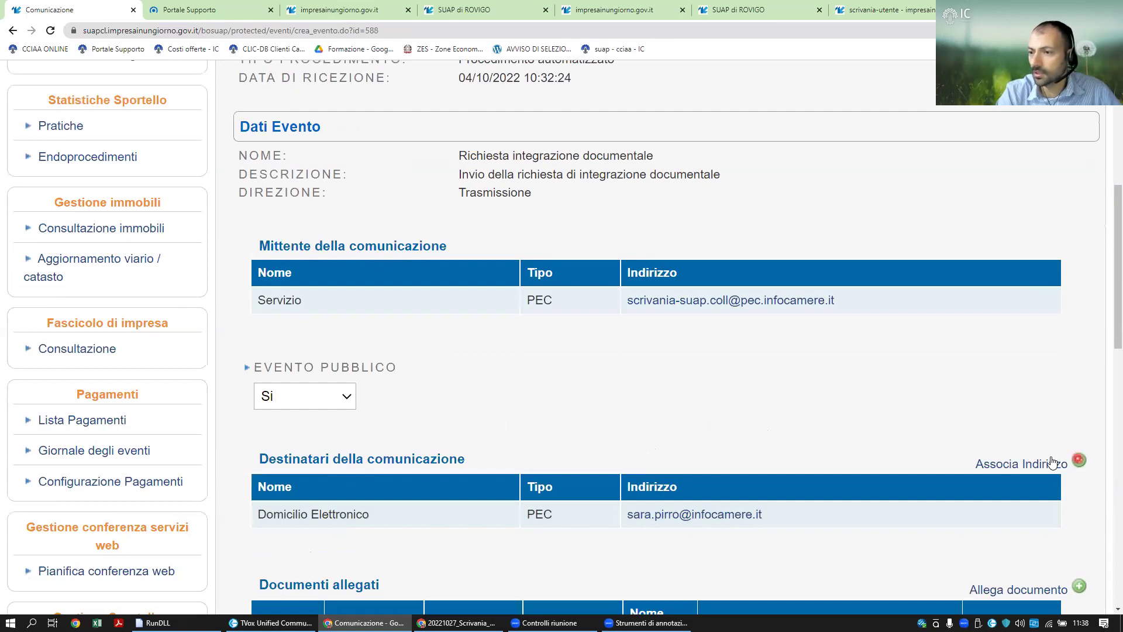
scroll(975, 472, "down", 2)
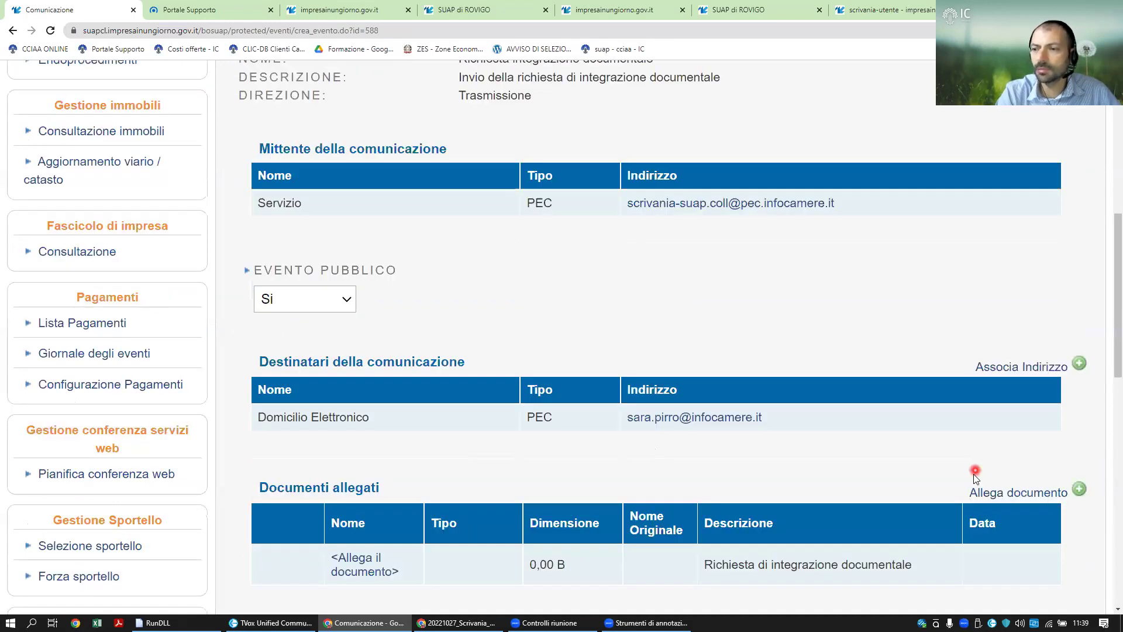
scroll(972, 475, "down", 3)
scroll(695, 434, "down", 1)
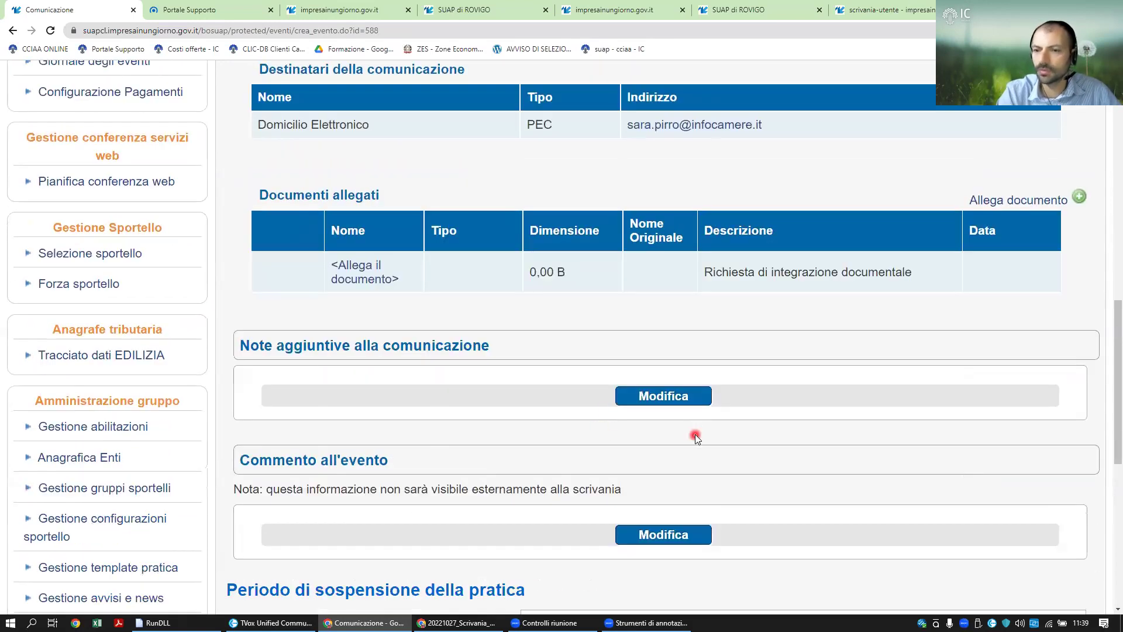
scroll(694, 434, "down", 1)
left_click(843, 527)
type("10")
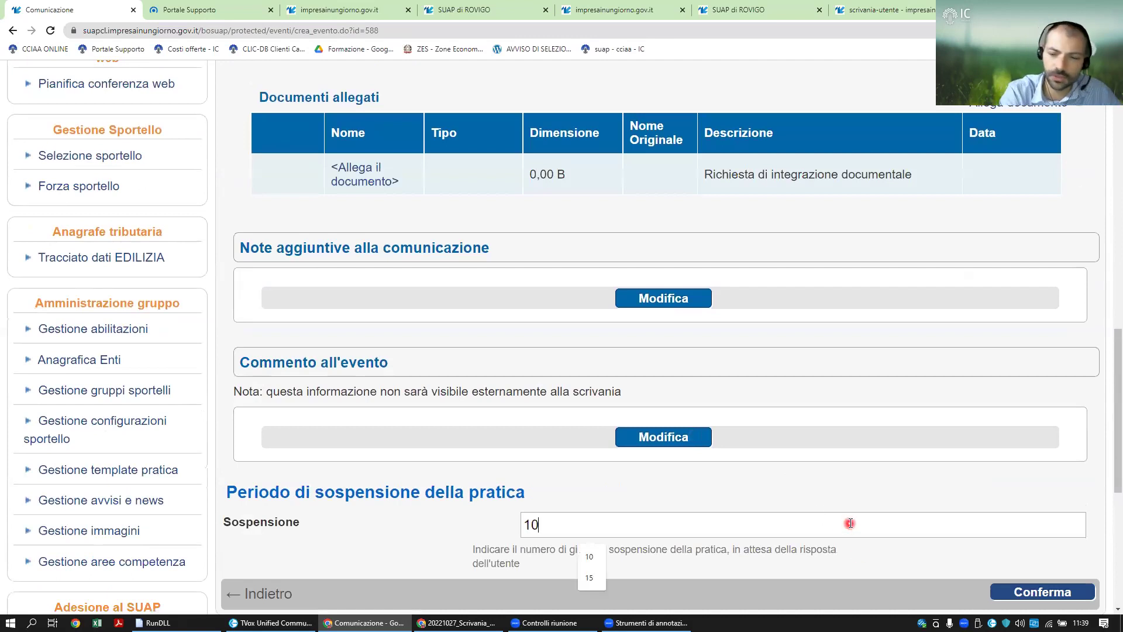
left_click(1039, 591)
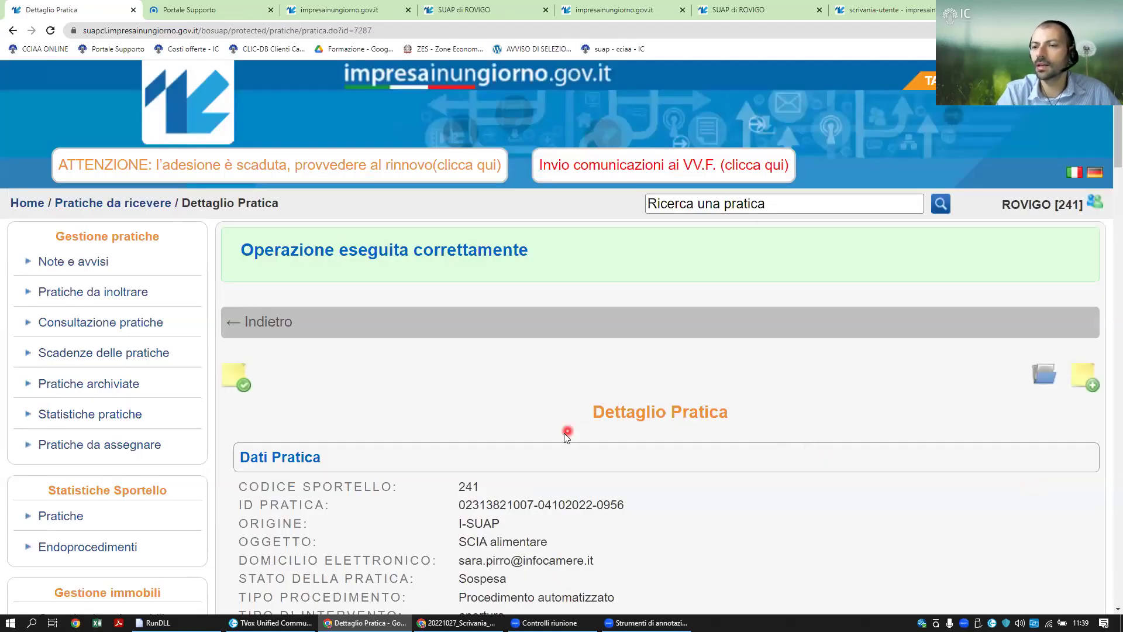
Examine the case detail page down to its Eventi list and Scadenze section for the document integration request and deadline status
scroll(562, 432, "down", 2)
scroll(559, 436, "down", 10)
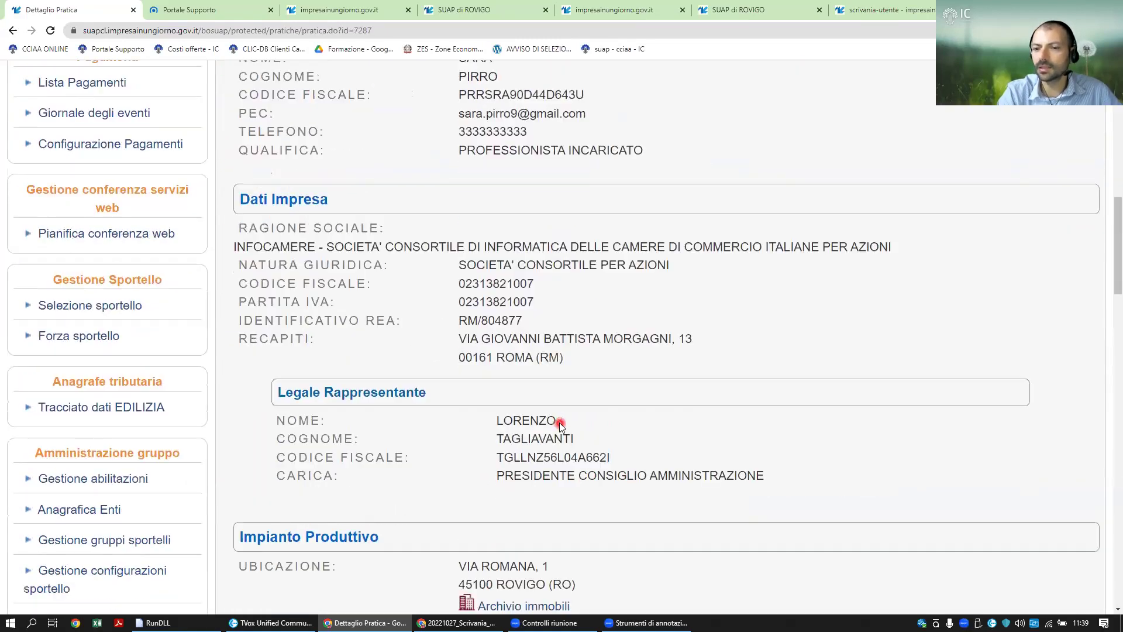
scroll(564, 417, "down", 8)
right_click(567, 416)
scroll(579, 318, "down", 5)
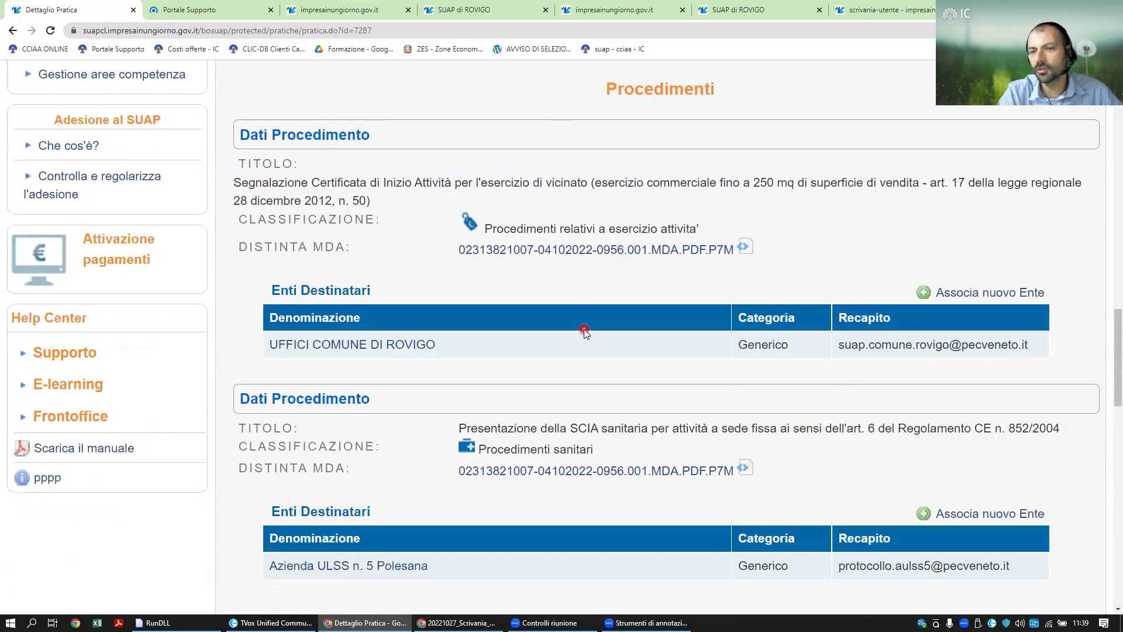
scroll(584, 328, "down", 3)
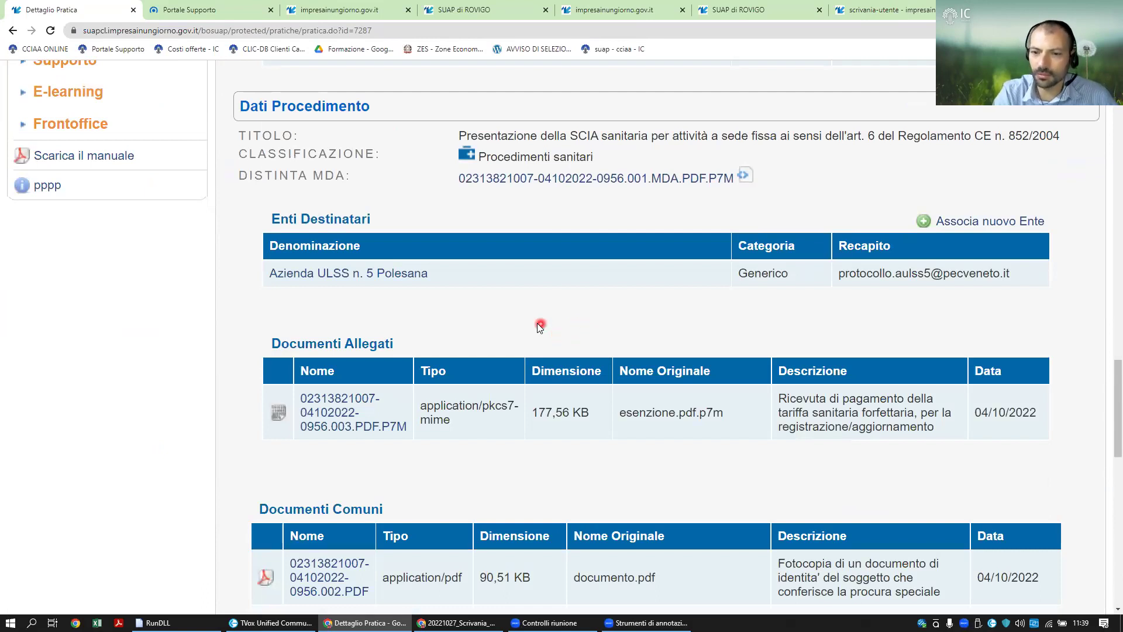
scroll(544, 304, "down", 3)
scroll(554, 282, "down", 6)
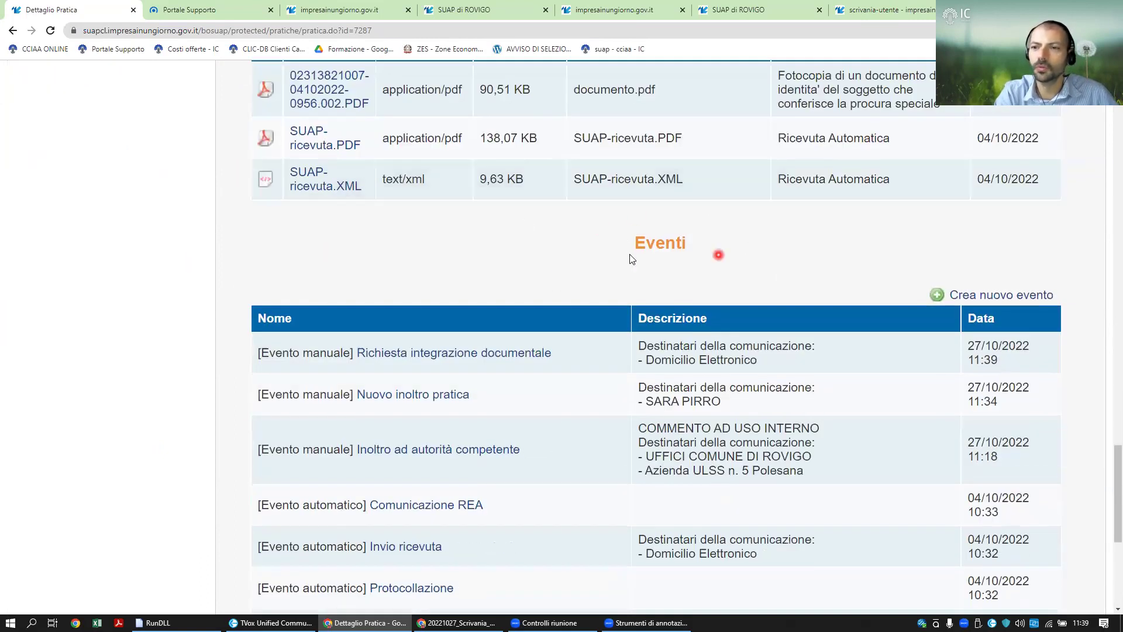
triple_click(749, 268)
left_click(563, 243)
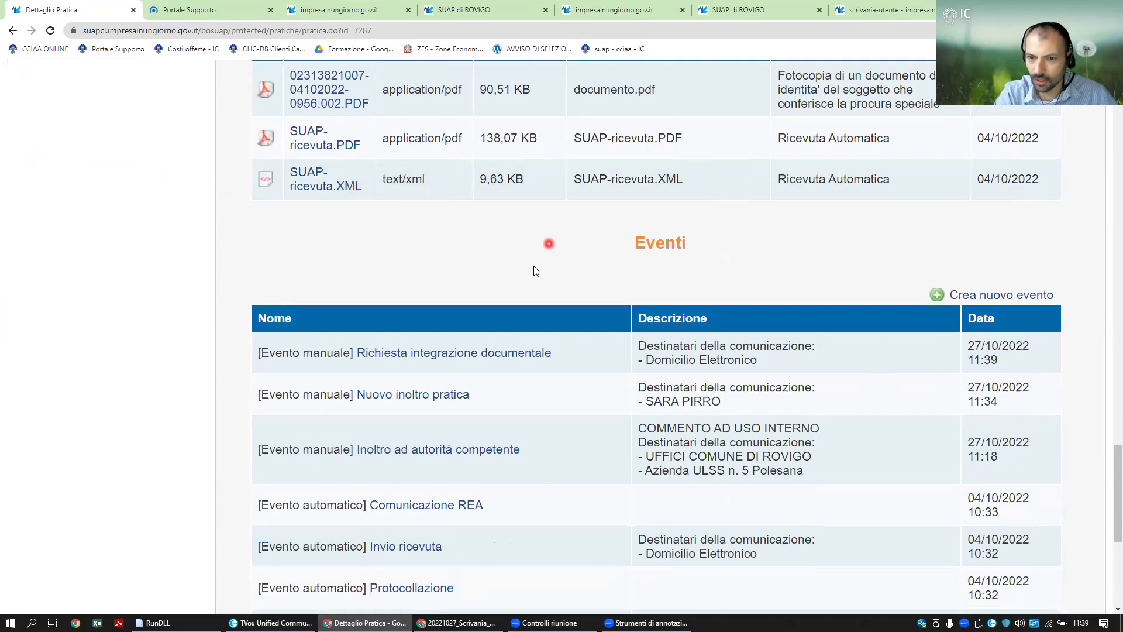
scroll(534, 264, "down", 2)
scroll(544, 256, "down", 2)
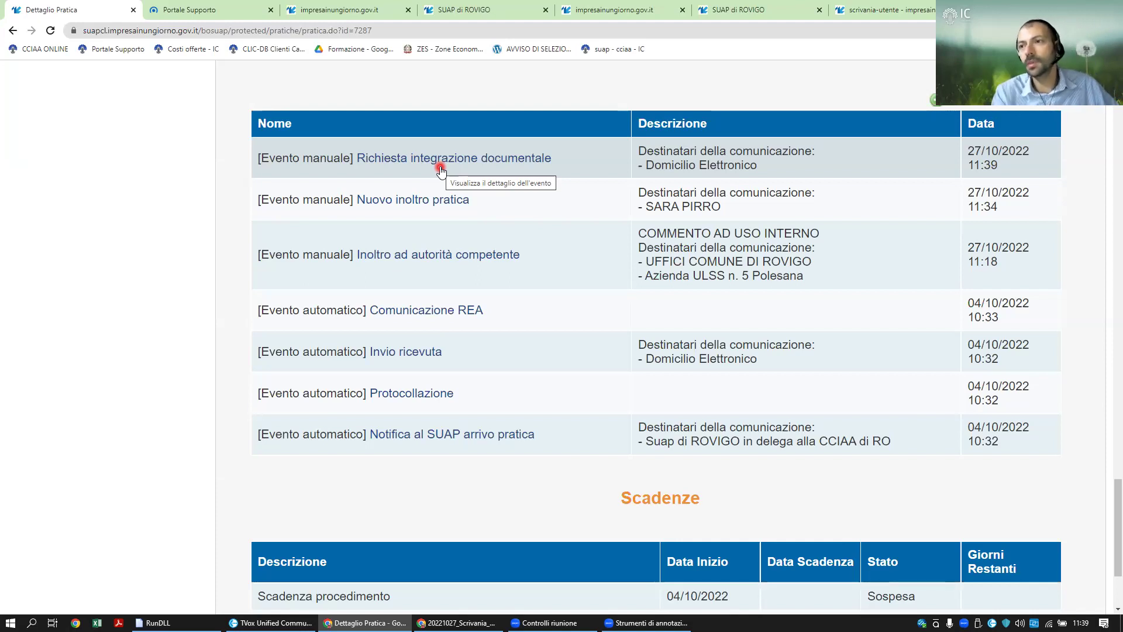
Create a new event for the case, choosing the type Divieto di prosecuzione
scroll(1003, 205, "up", 2)
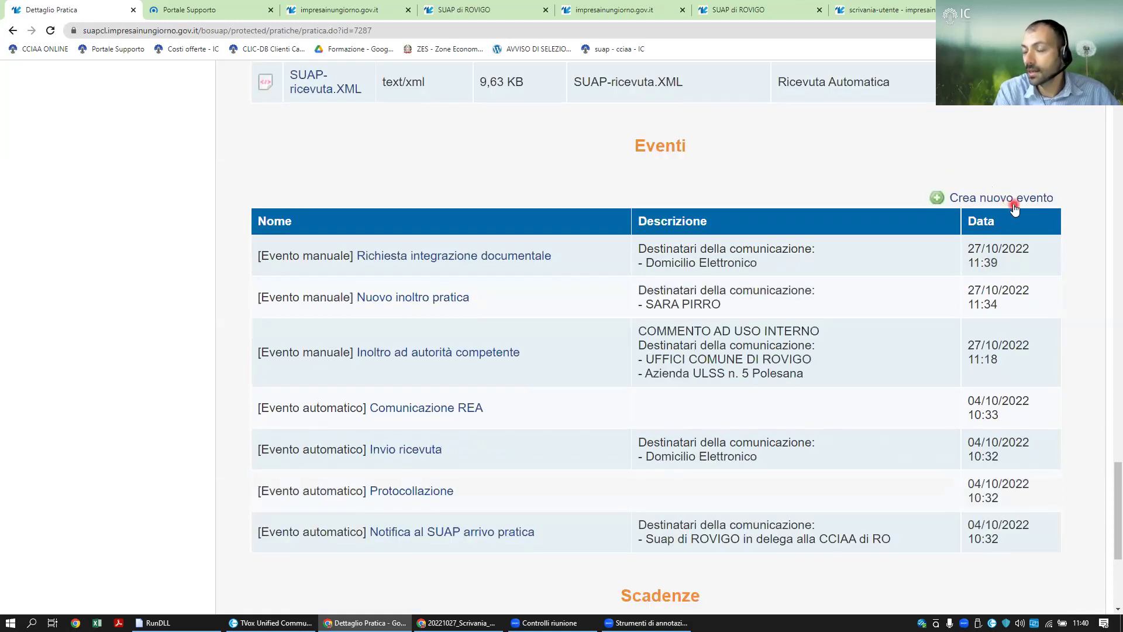
left_click(971, 199)
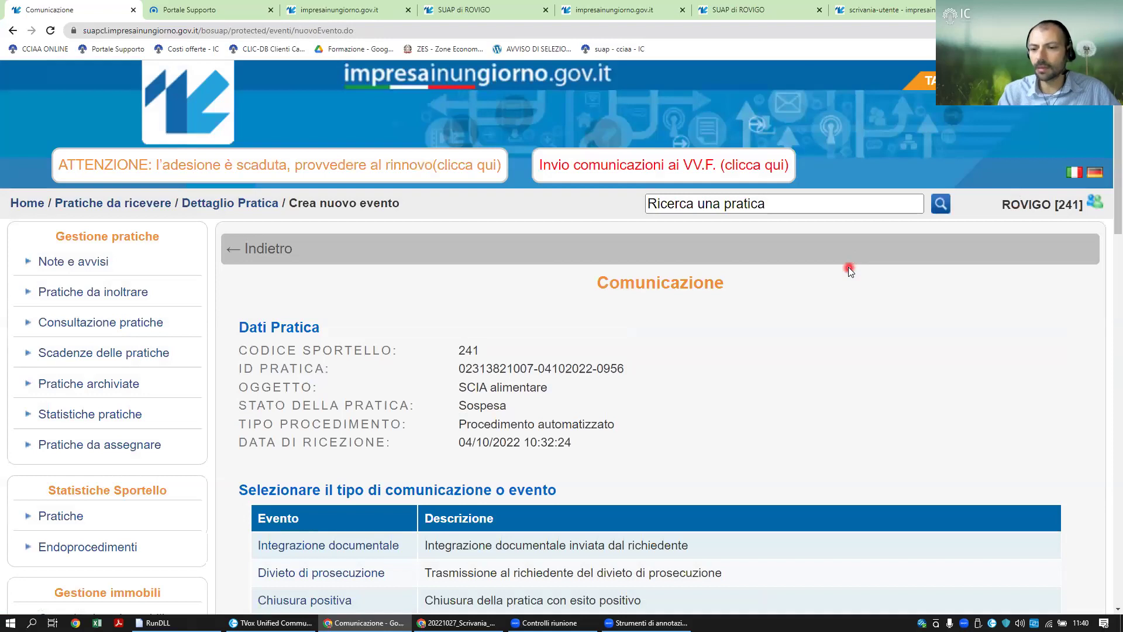
scroll(806, 377, "down", 2)
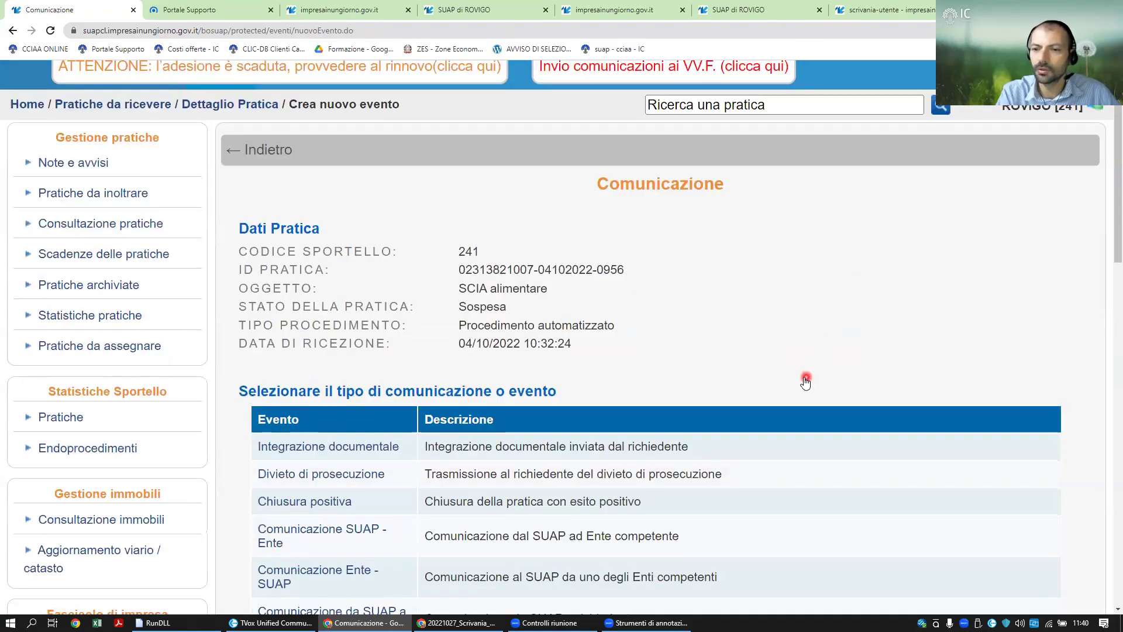
scroll(806, 377, "down", 4)
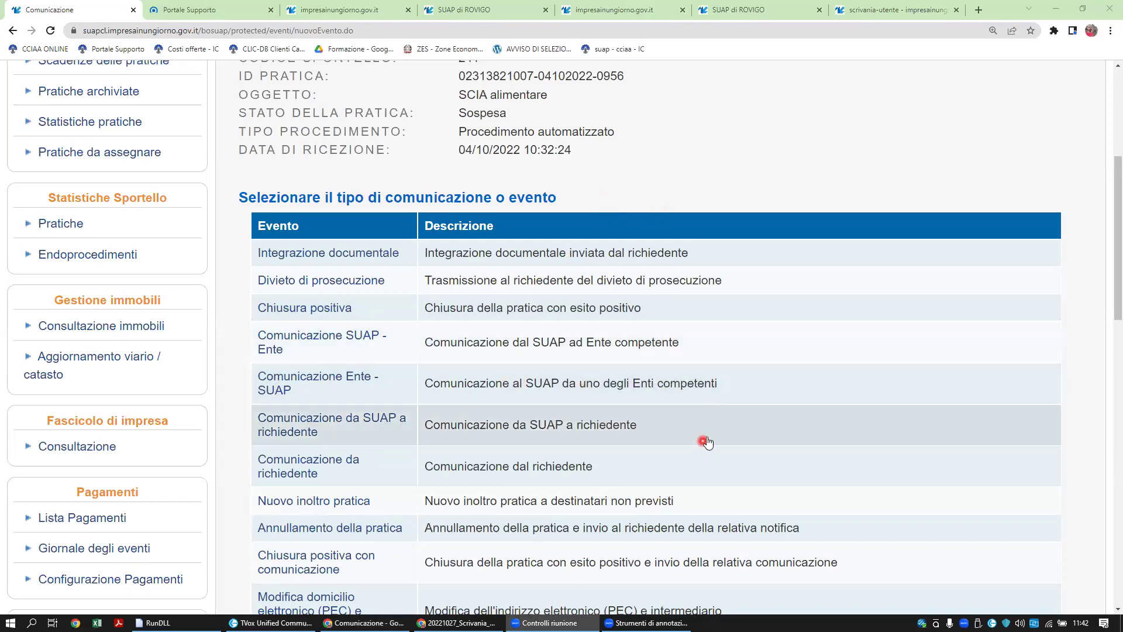
scroll(713, 438, "down", 3)
scroll(712, 437, "up", 2)
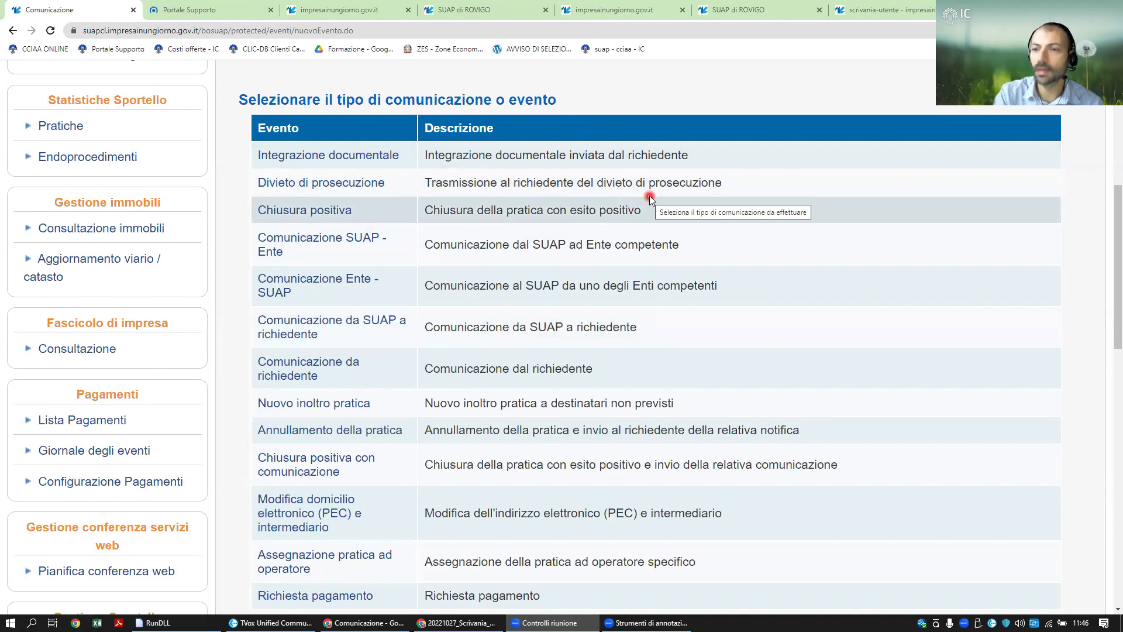
left_click(676, 185)
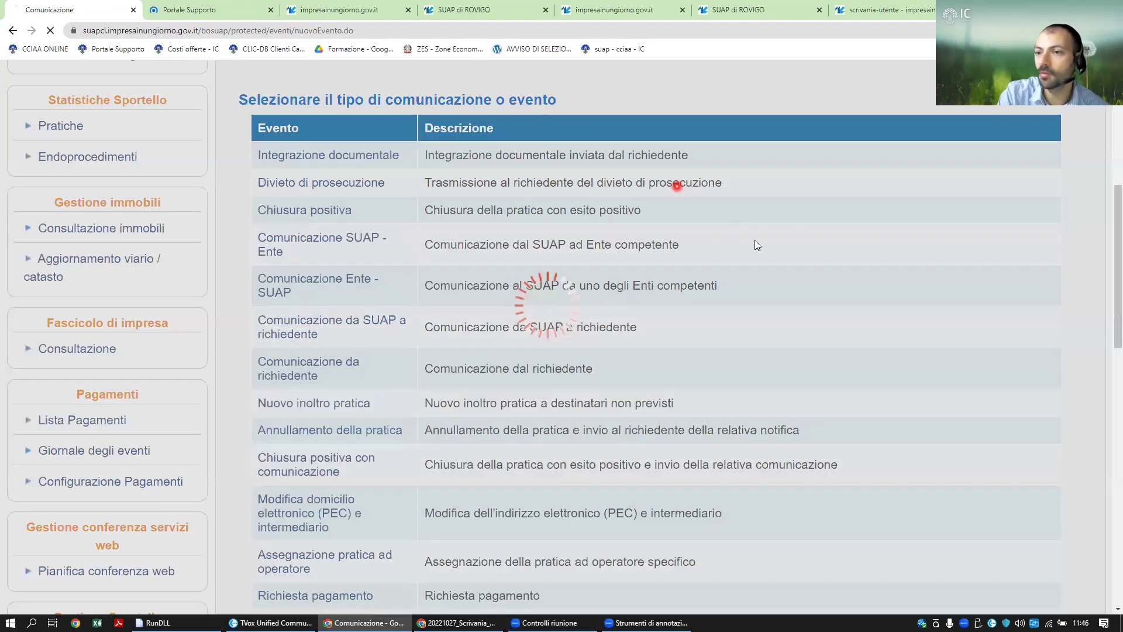
Examine the Divieto di prosecuzione form's recipients, required signed attachment, notes and comment sections, and return to the case detail without submitting
scroll(761, 367, "down", 10)
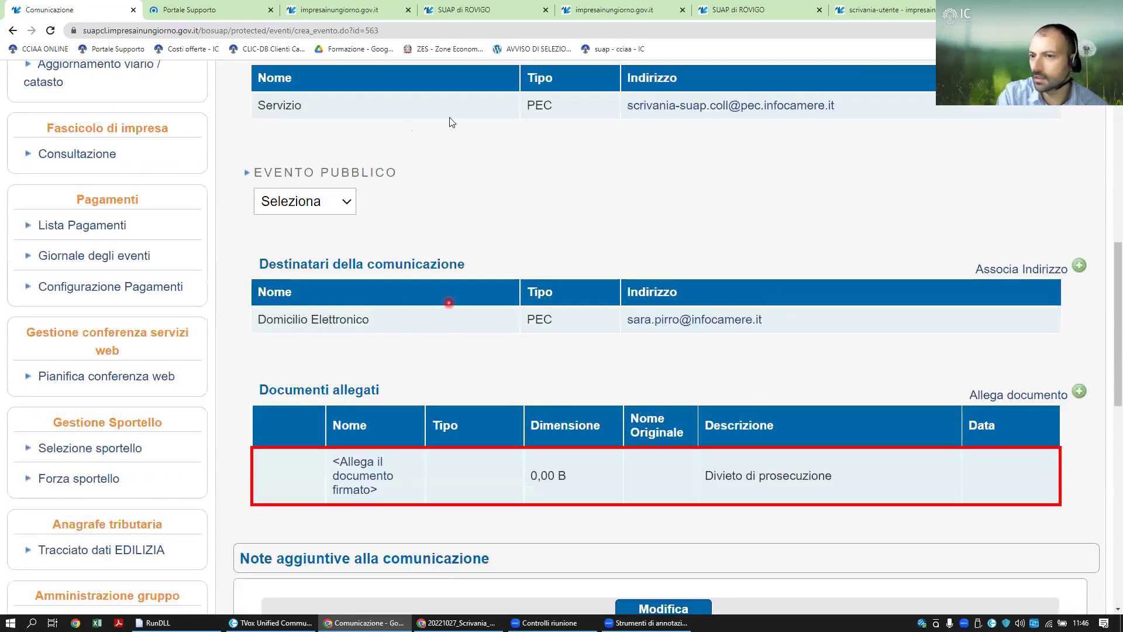
scroll(443, 235, "down", 3)
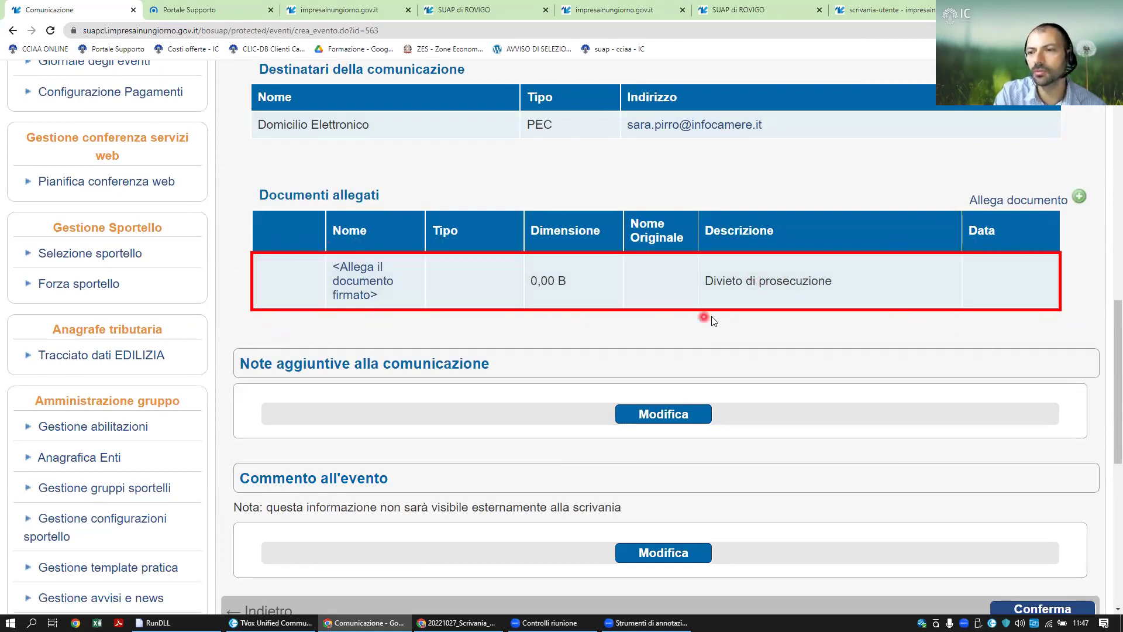
scroll(790, 327, "down", 2)
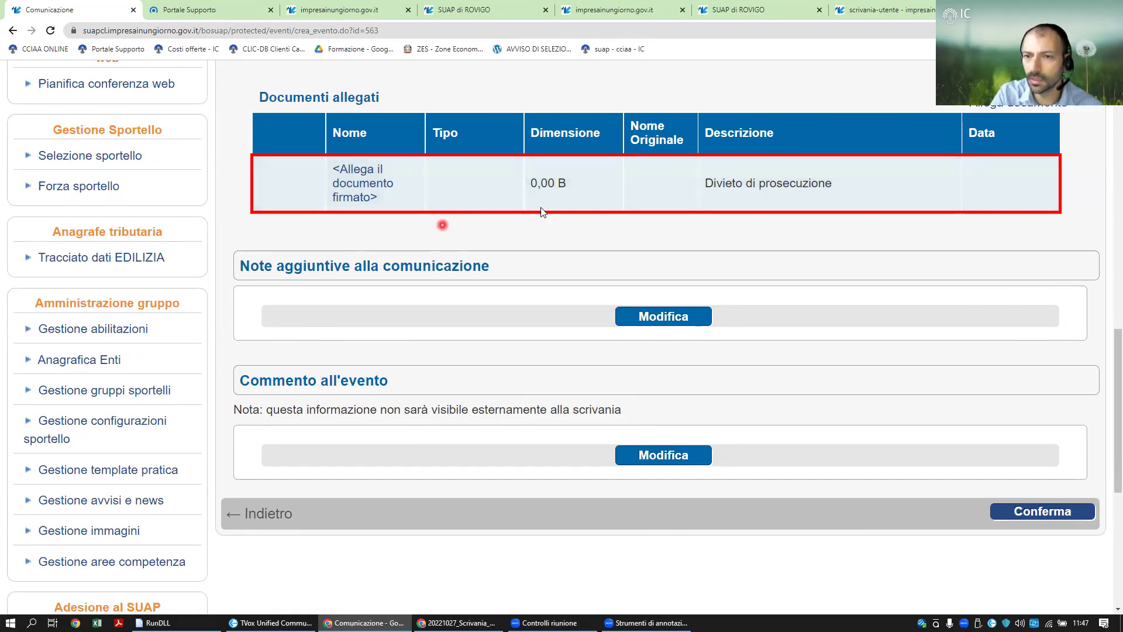
scroll(534, 379, "down", 3)
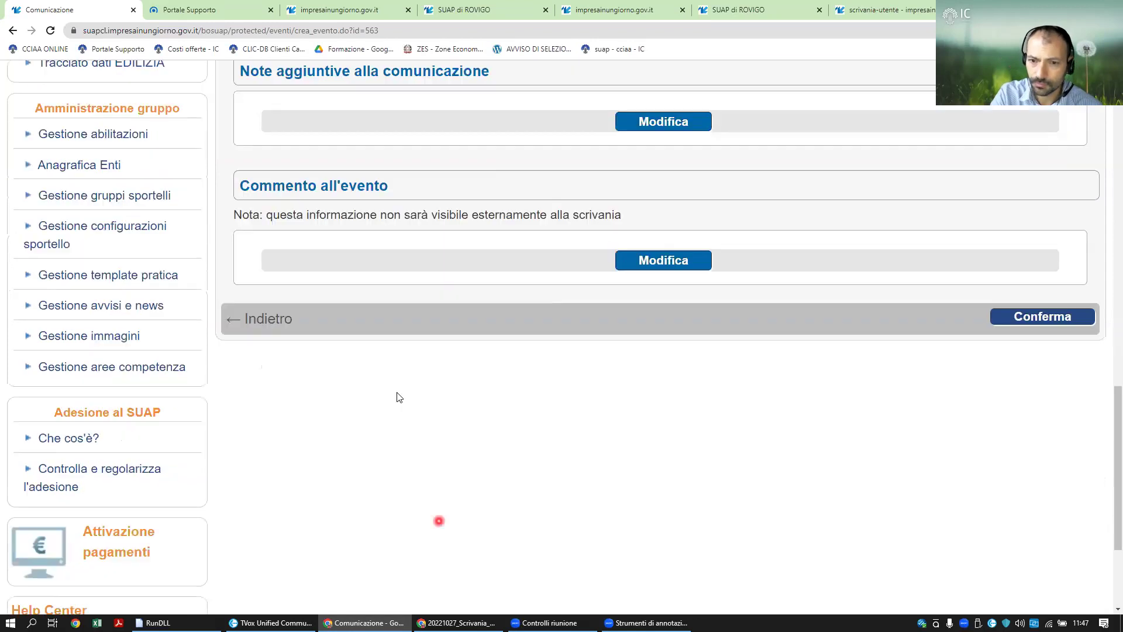
left_click(246, 326)
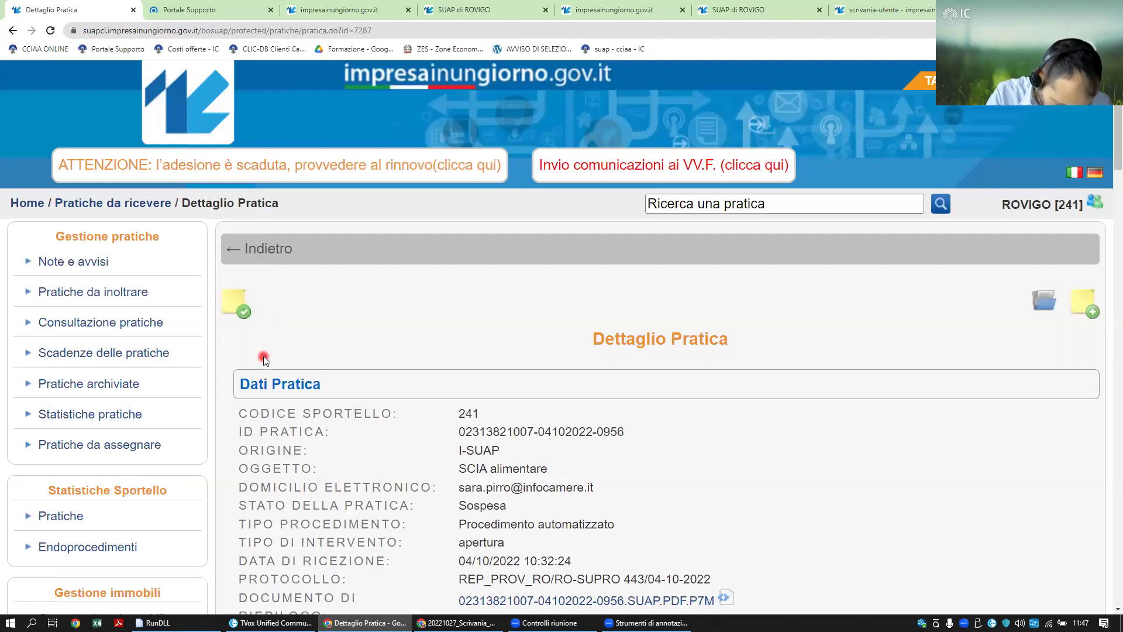
Start another new event from the case's Eventi section and bring up the list of event types
scroll(445, 340, "down", 6)
scroll(517, 338, "down", 17)
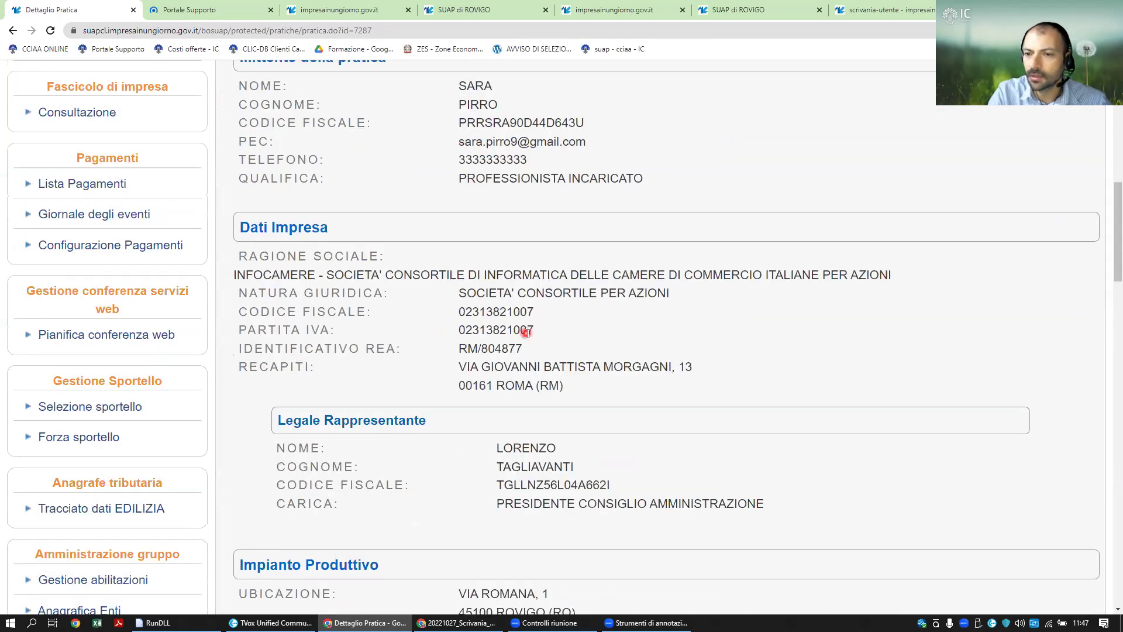
scroll(605, 324, "down", 10)
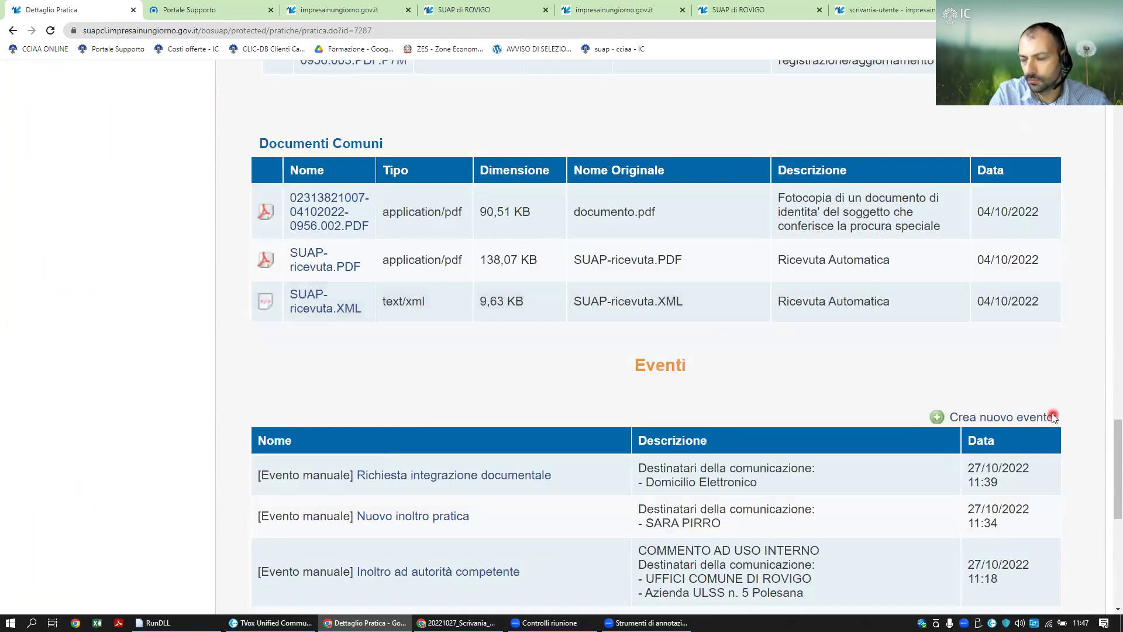
left_click(1051, 416)
scroll(470, 312, "down", 2)
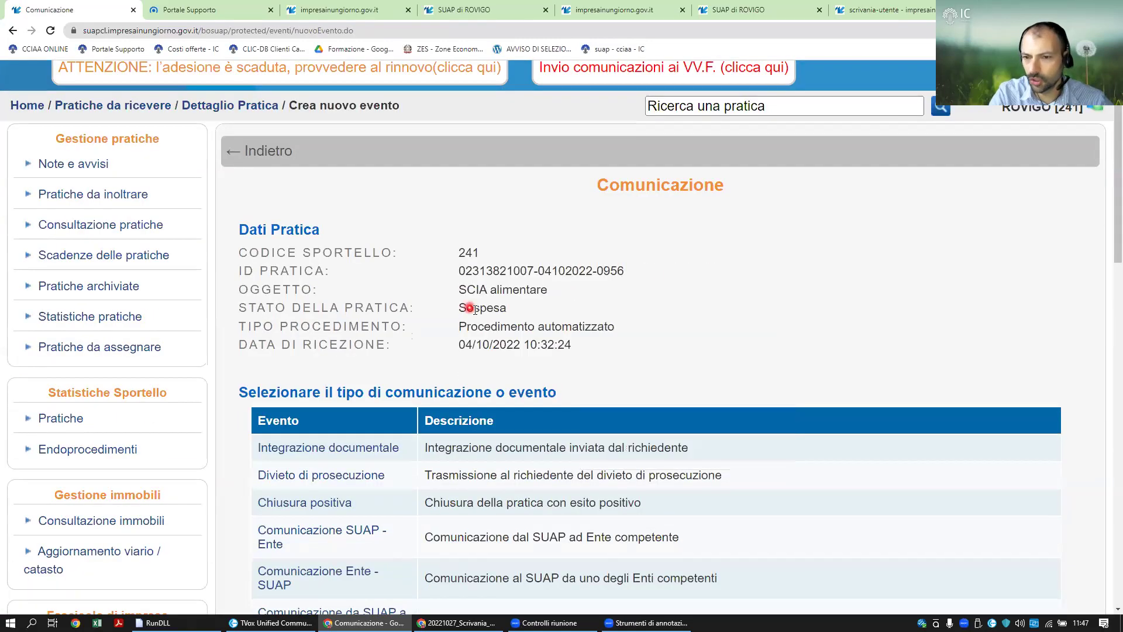
scroll(470, 258, "down", 2)
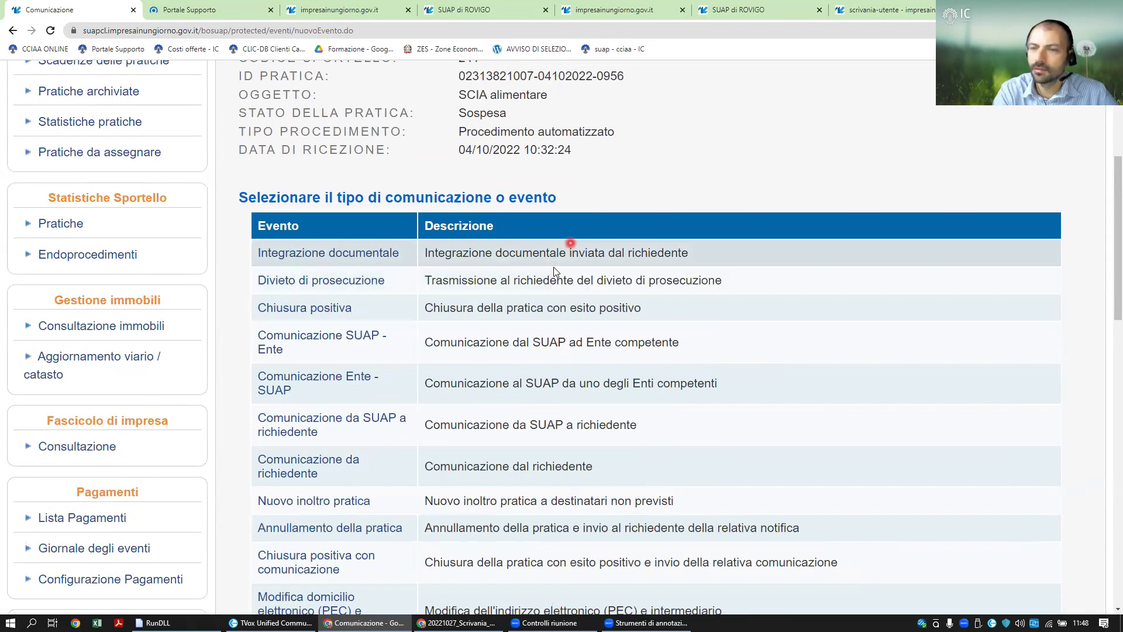
Check the Pratiche inviate page and the Rovigo SUAP home page, and return to the event type list
left_click(889, 9)
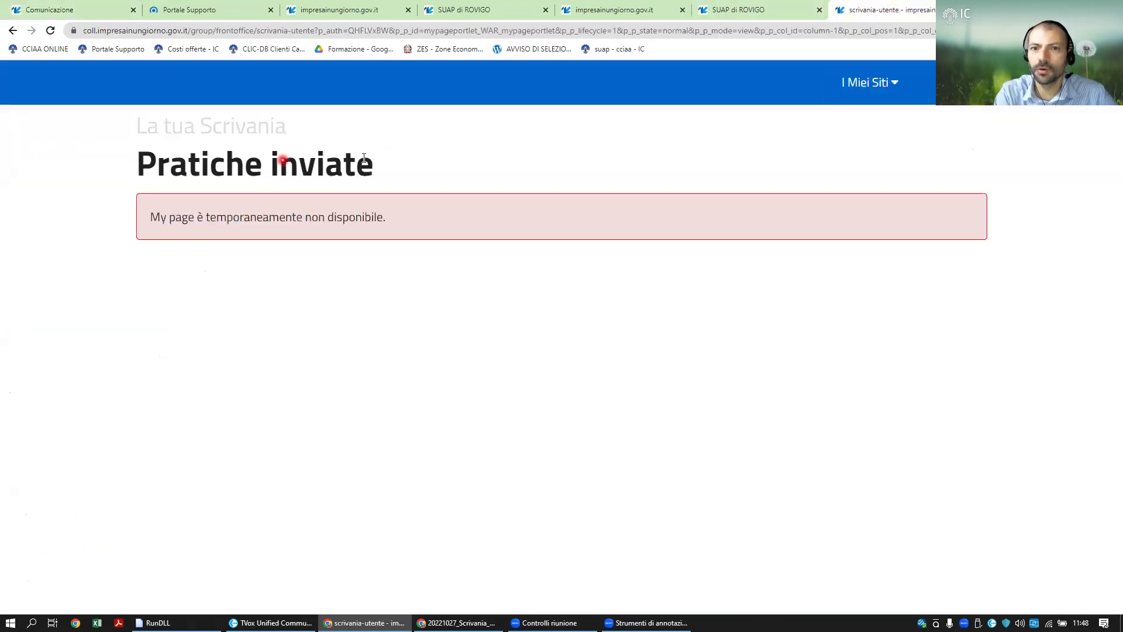
left_click(596, 17)
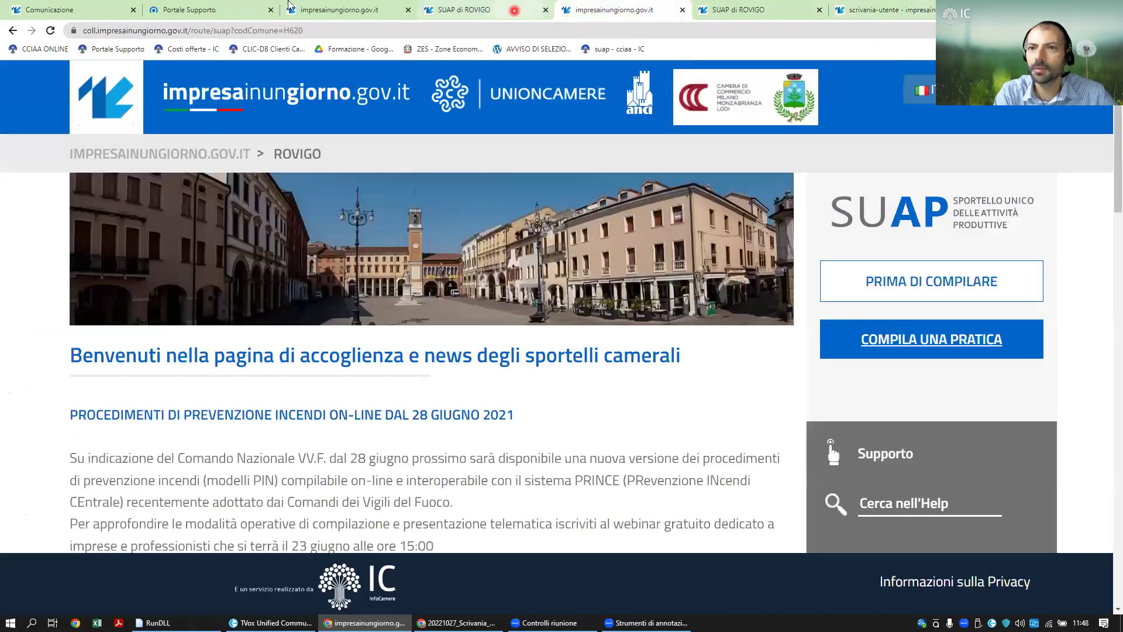
left_click(117, 10)
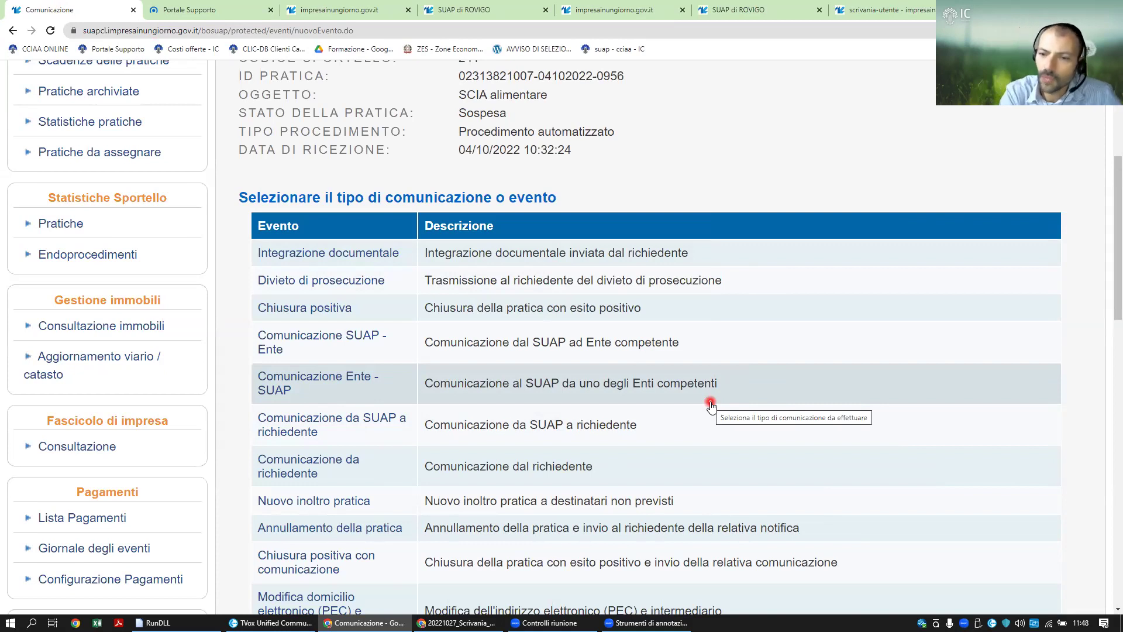
Choose Modifica domicilio elettronico (PEC) e intermediario as the event type and bring up its address and intermediary fields
scroll(702, 405, "down", 2)
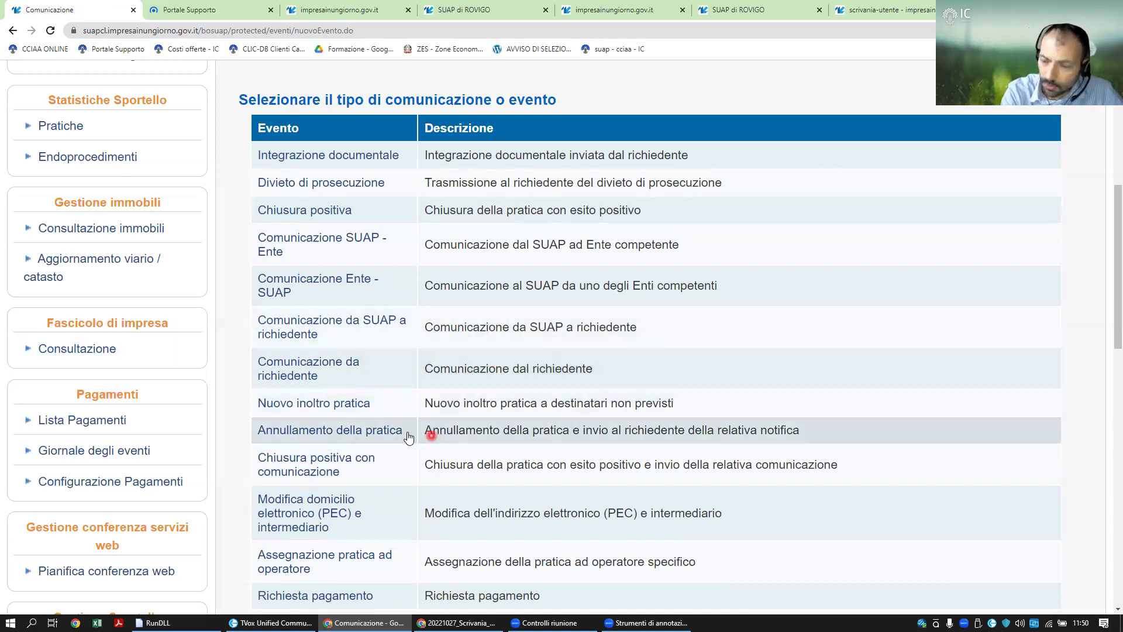
scroll(334, 442, "down", 2)
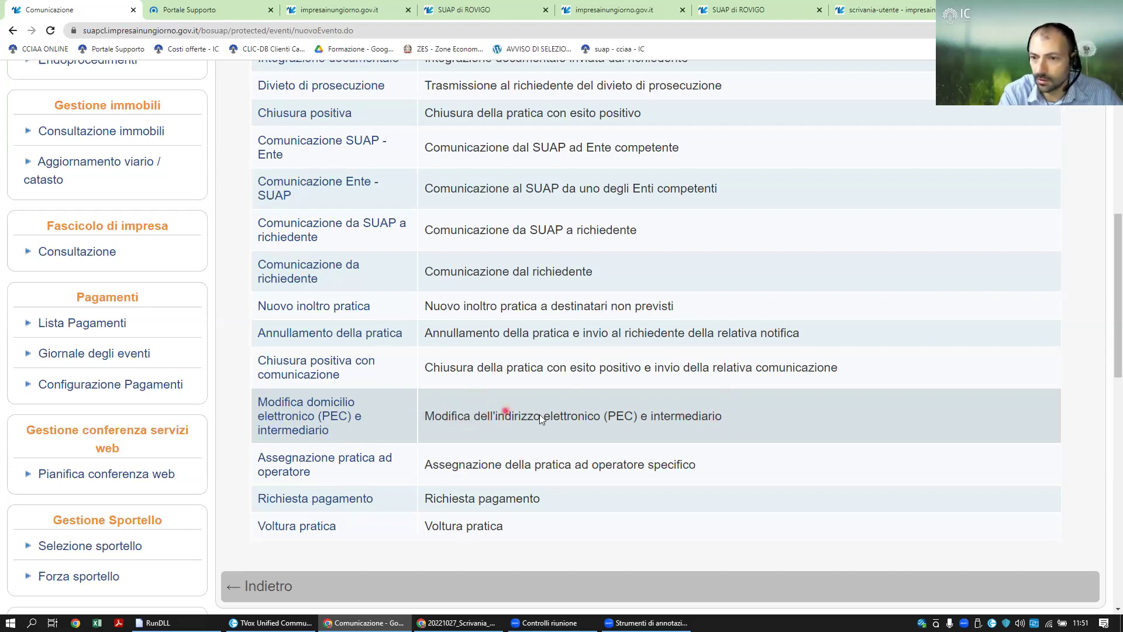
left_click(521, 417)
scroll(602, 342, "down", 1)
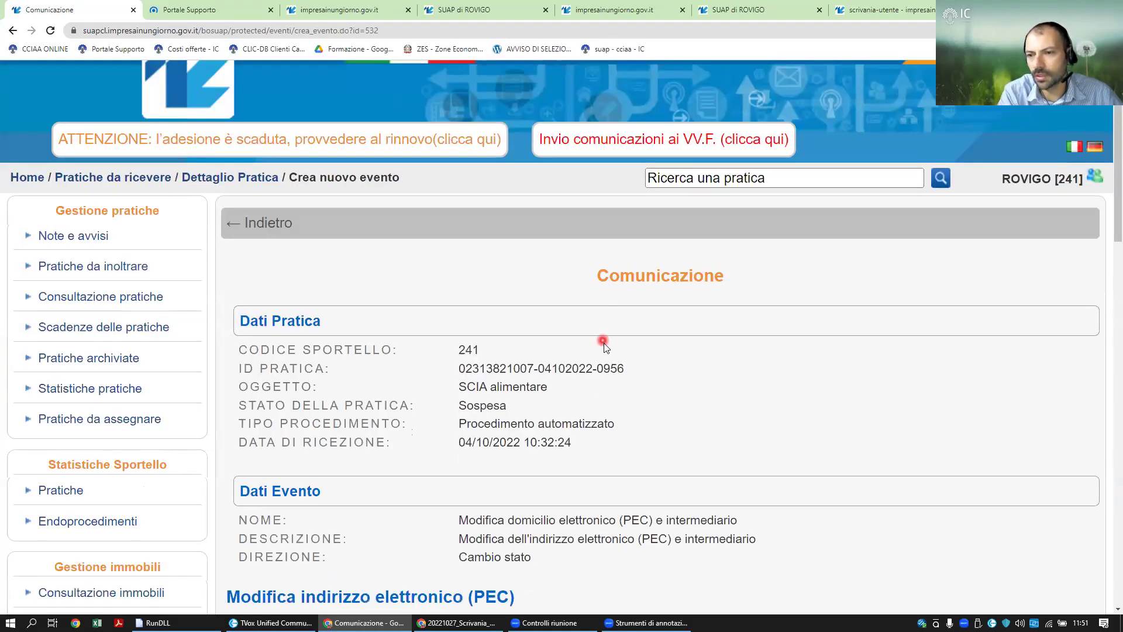
scroll(603, 341, "down", 5)
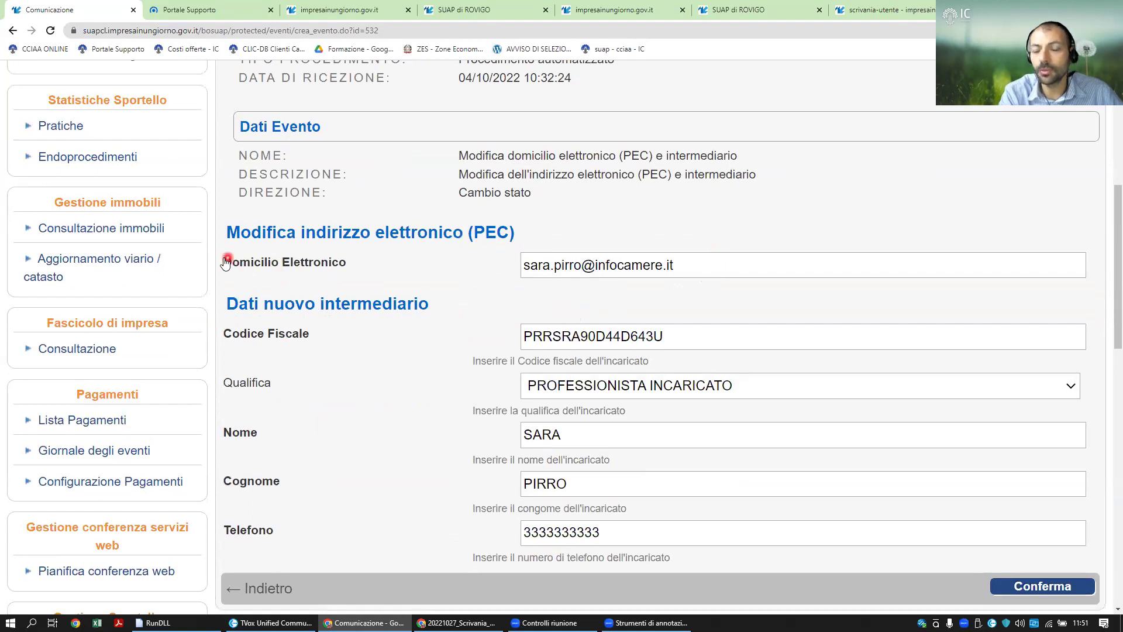
Clear the Domicilio Elettronico address and leave the Modifica domicilio elettronico form without submitting it
left_click_drag(227, 263, 594, 291)
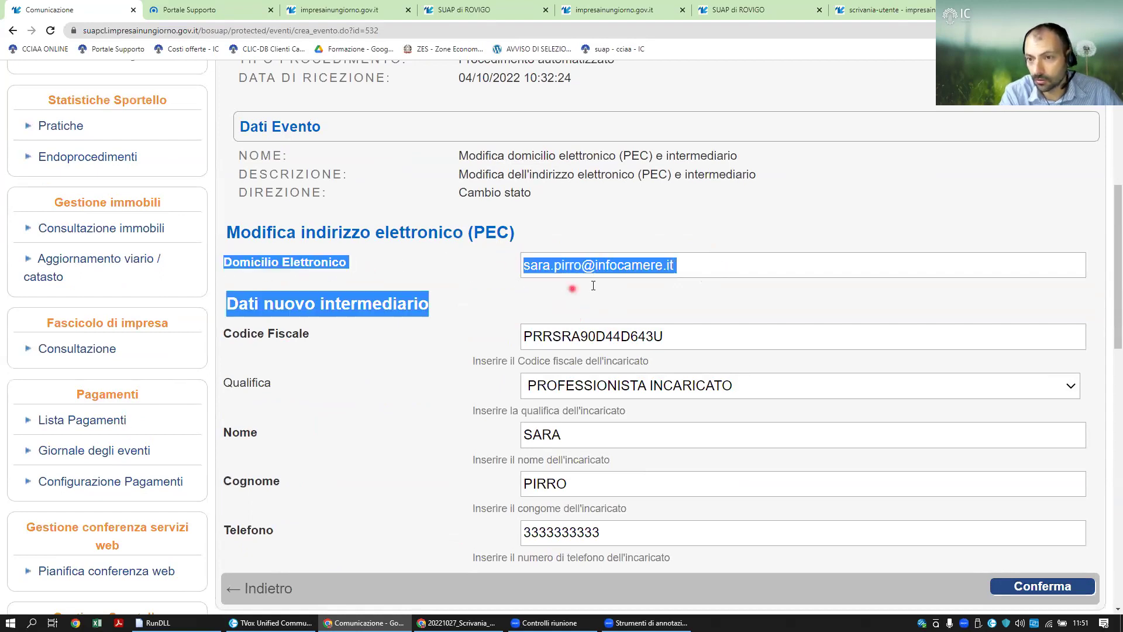
left_click(675, 275)
left_click_drag(675, 274, 718, 238)
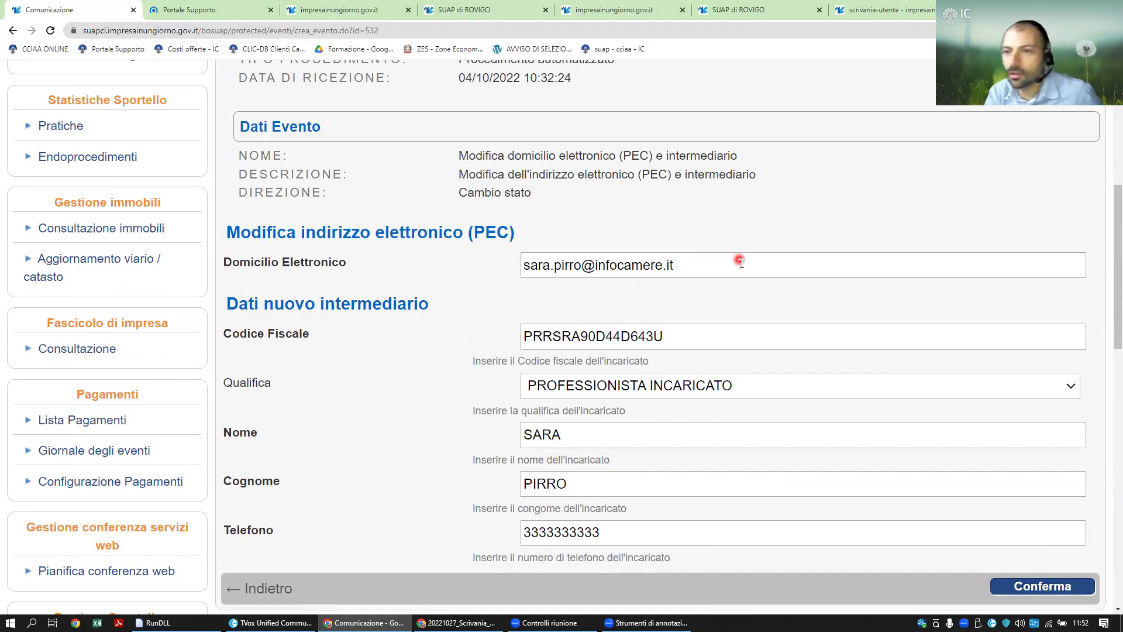
left_click_drag(724, 268, 437, 286)
key("BackSpace")
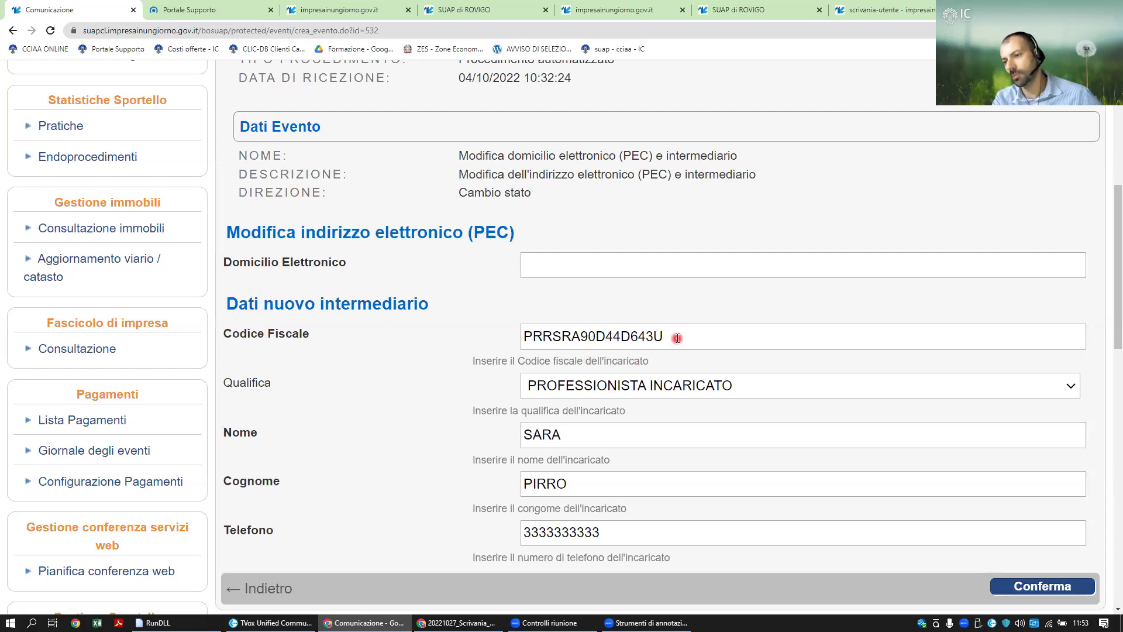
scroll(550, 363, "down", 3)
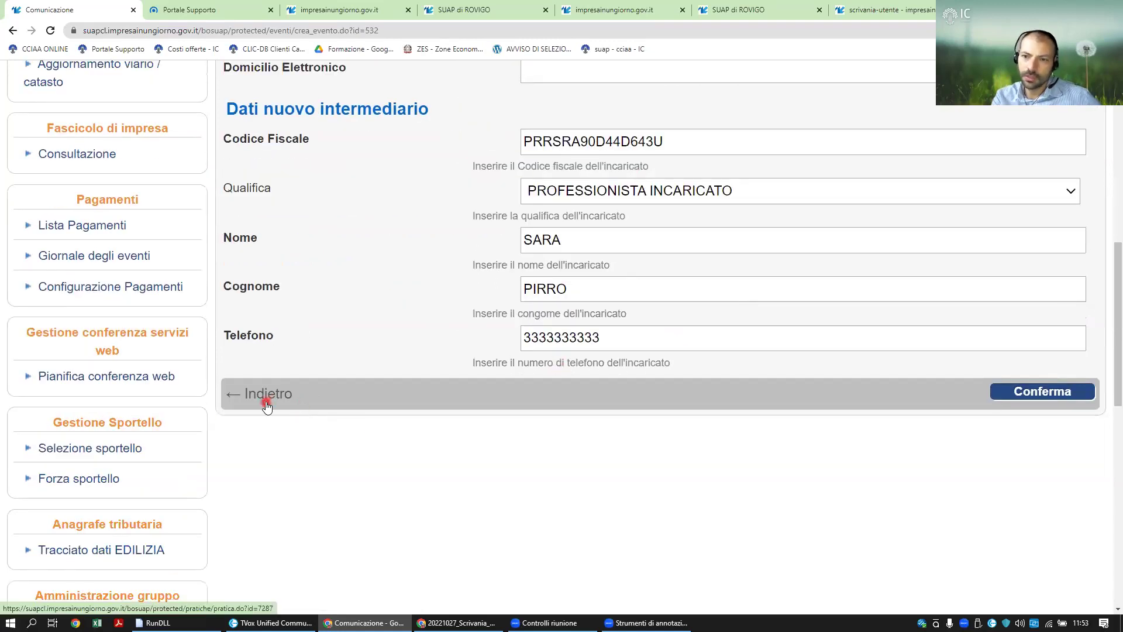
left_click(266, 404)
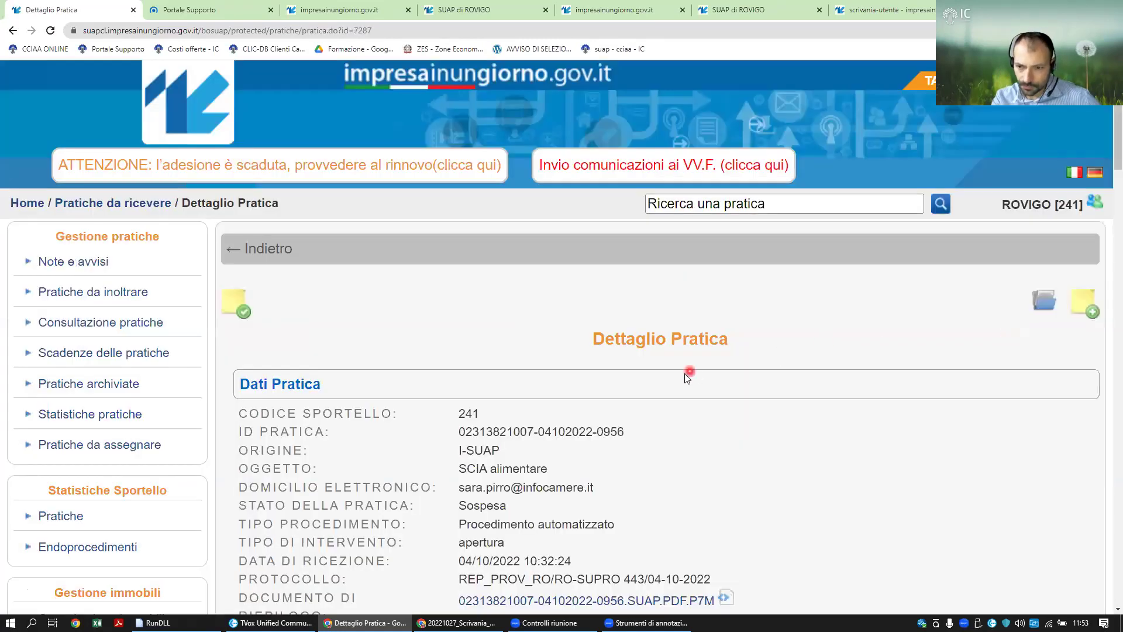
Open the new event page from the case's Eventi section and examine the available communication and event types
scroll(682, 386, "down", 15)
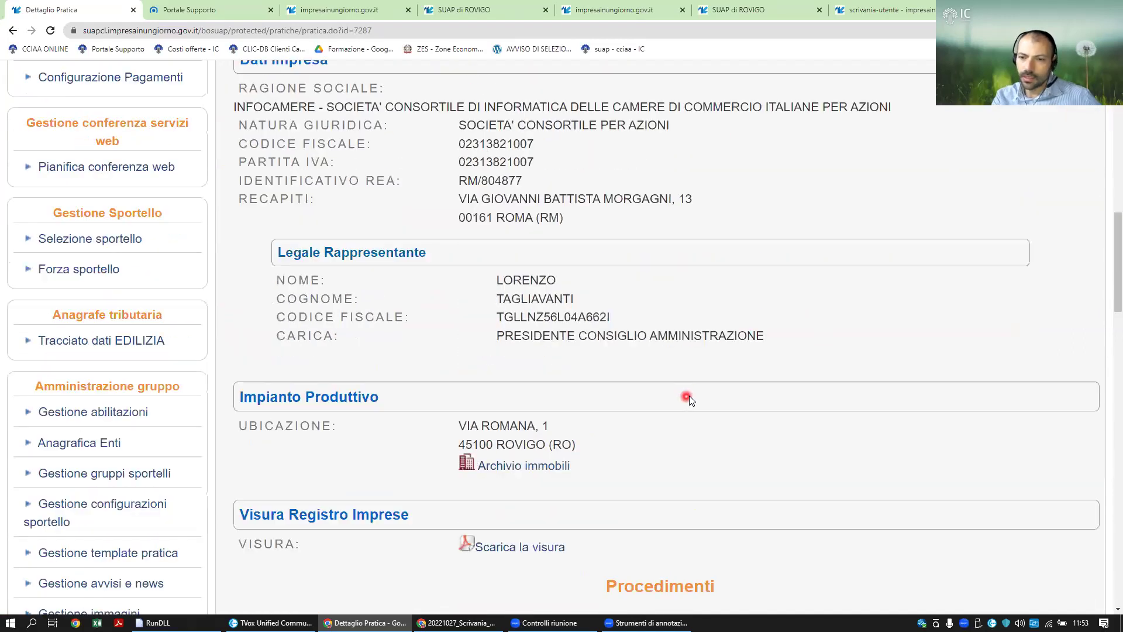
scroll(700, 379, "down", 15)
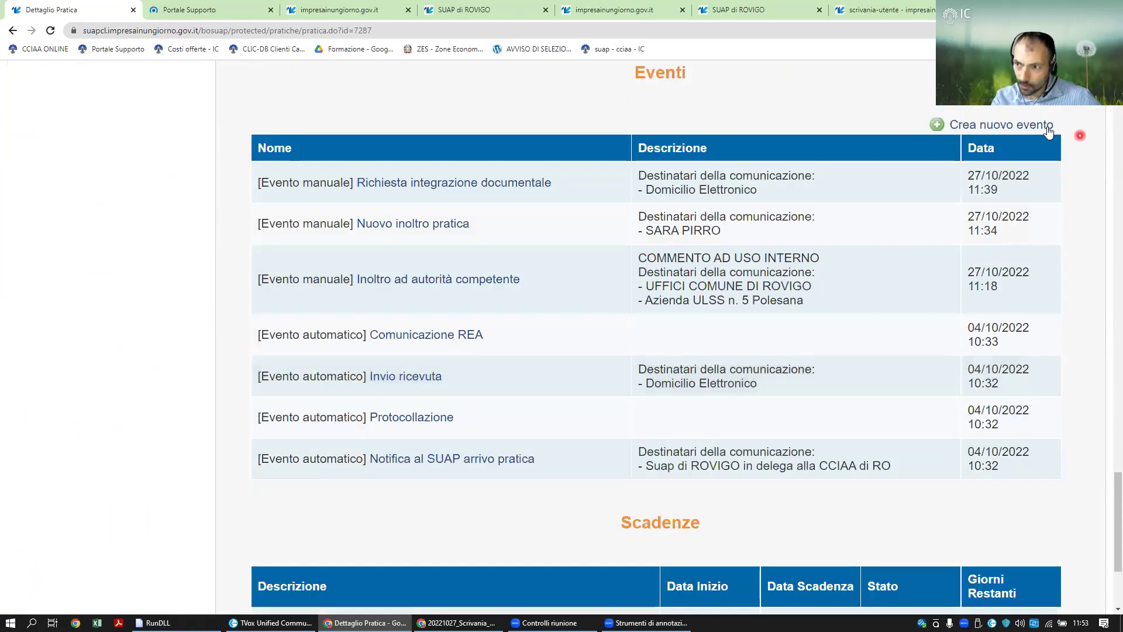
scroll(624, 325, "down", 10)
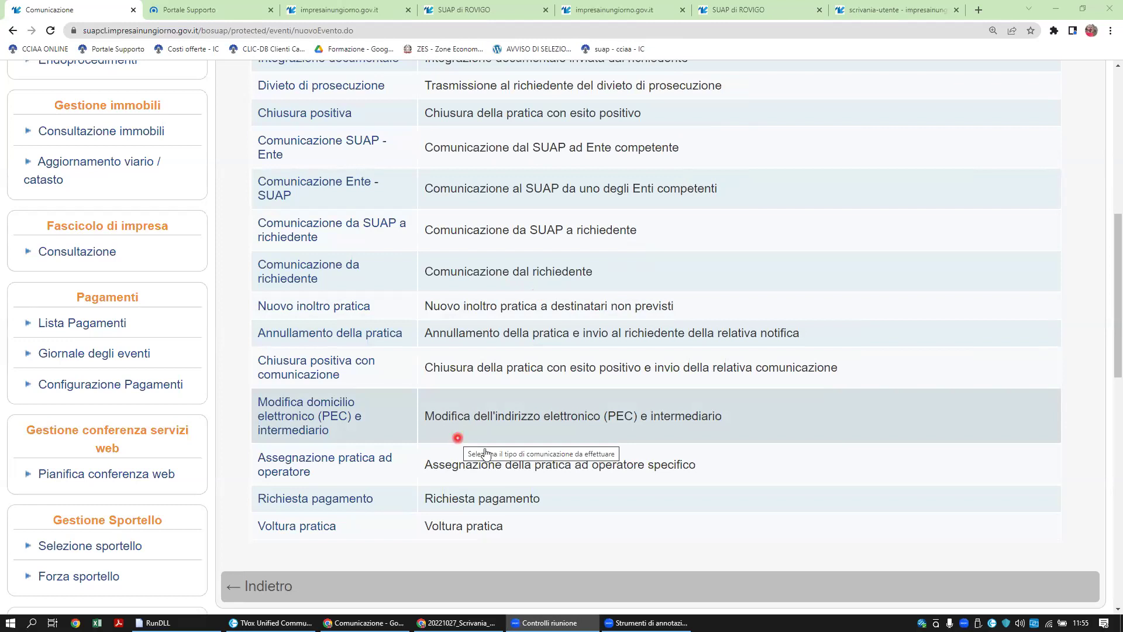
scroll(468, 442, "up", 2)
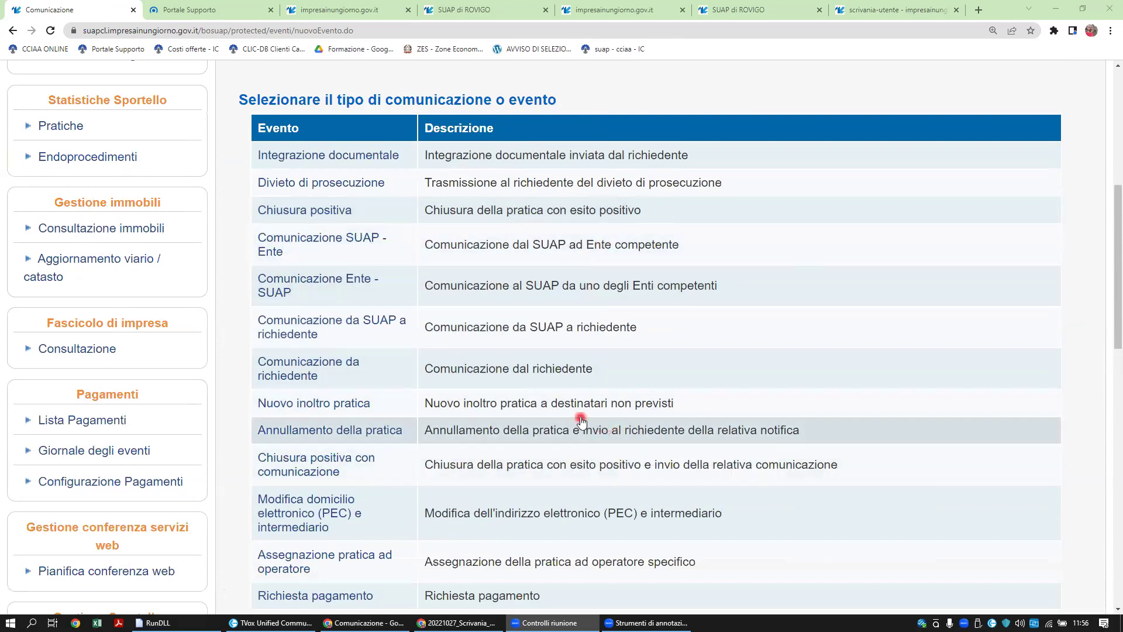
scroll(640, 426, "down", 2)
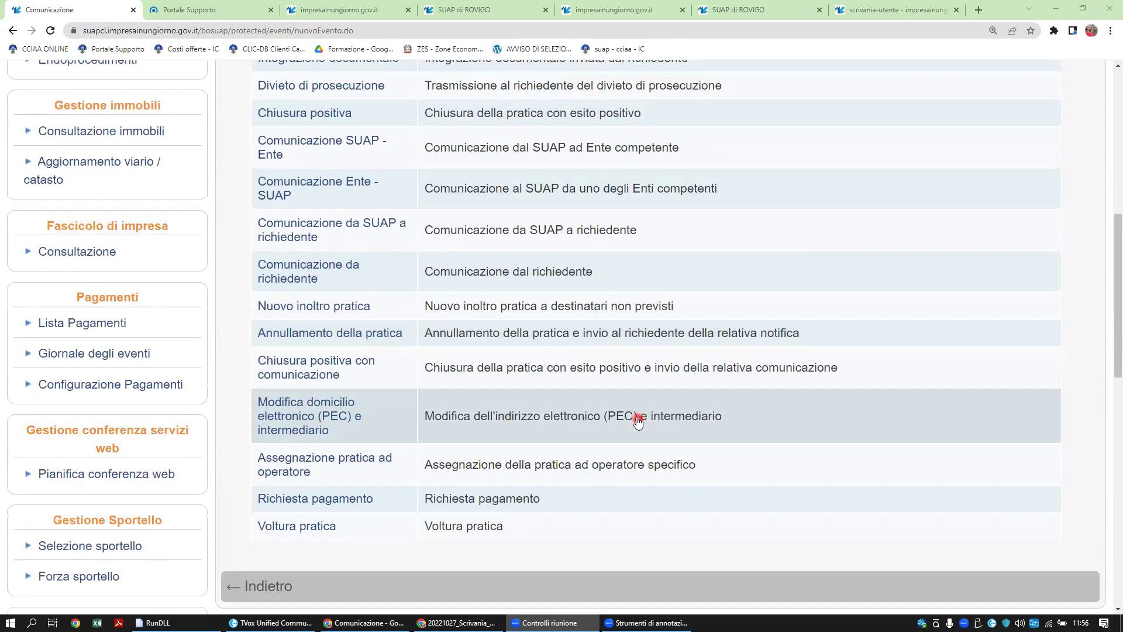
scroll(637, 411, "up", 2)
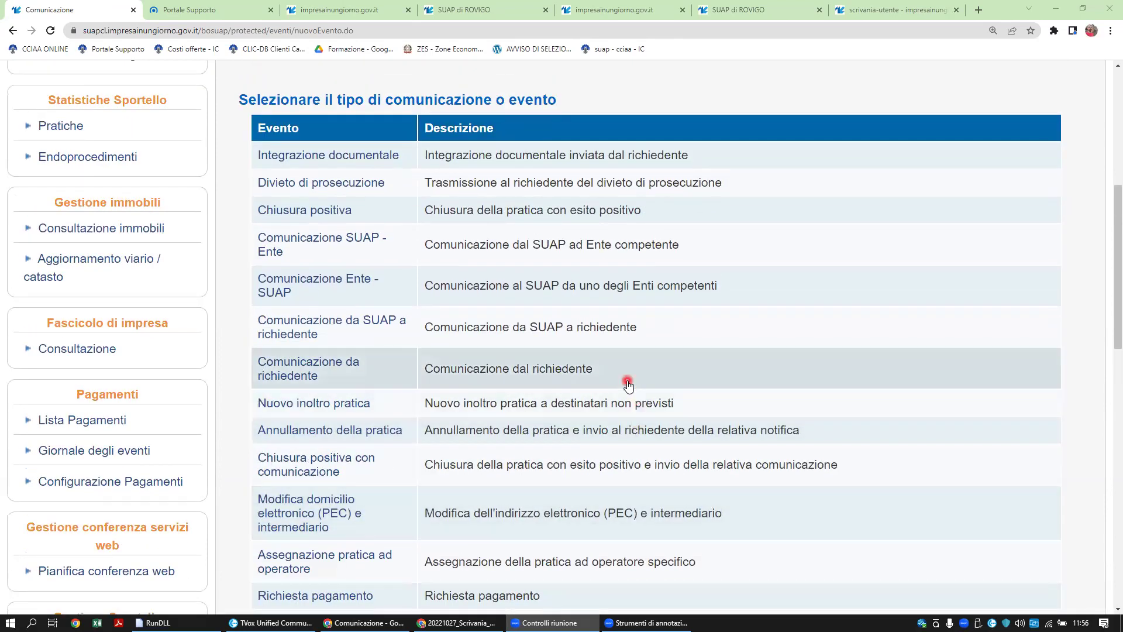
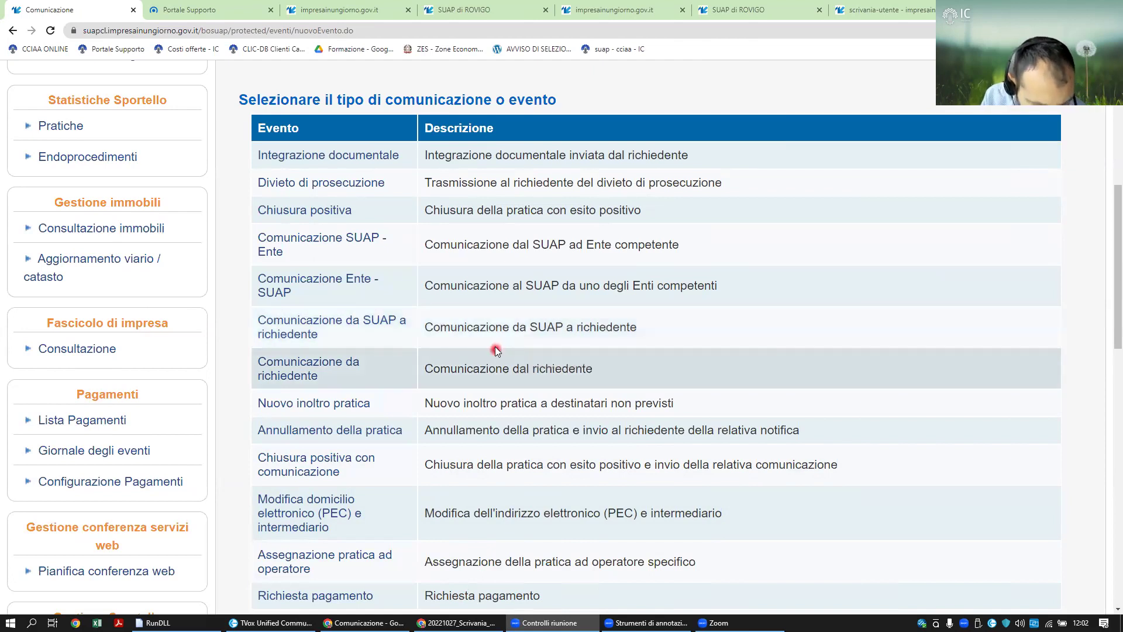
scroll(492, 358, "down", 3)
scroll(491, 362, "up", 6)
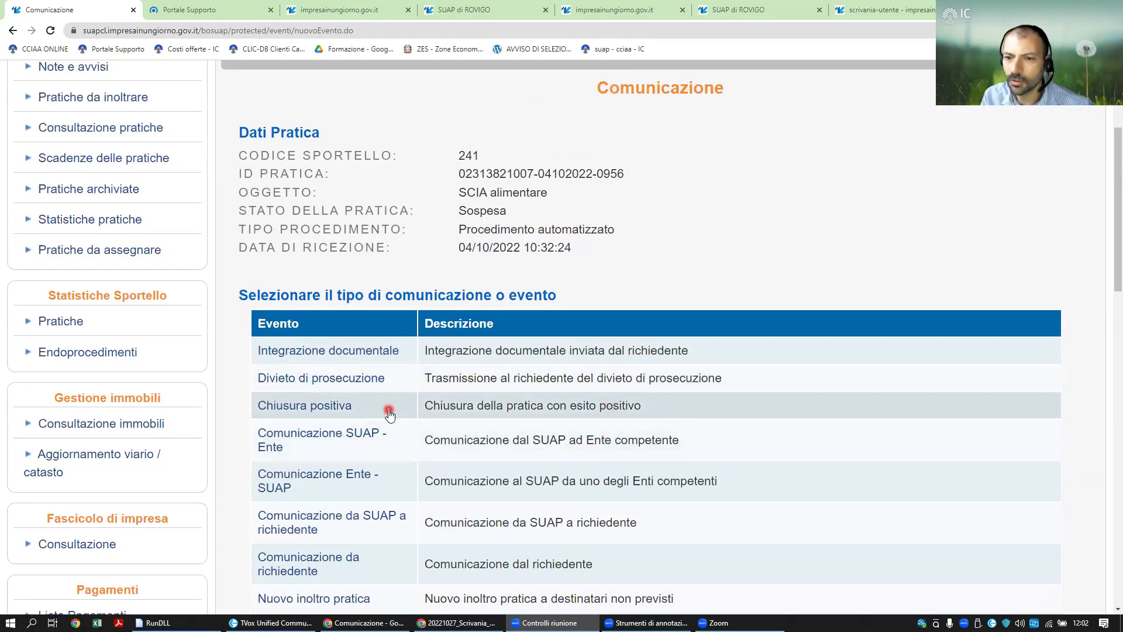
Examine the list of event types, choose Chiusura positiva and review its event data, notes and comment sections
scroll(597, 293, "down", 2)
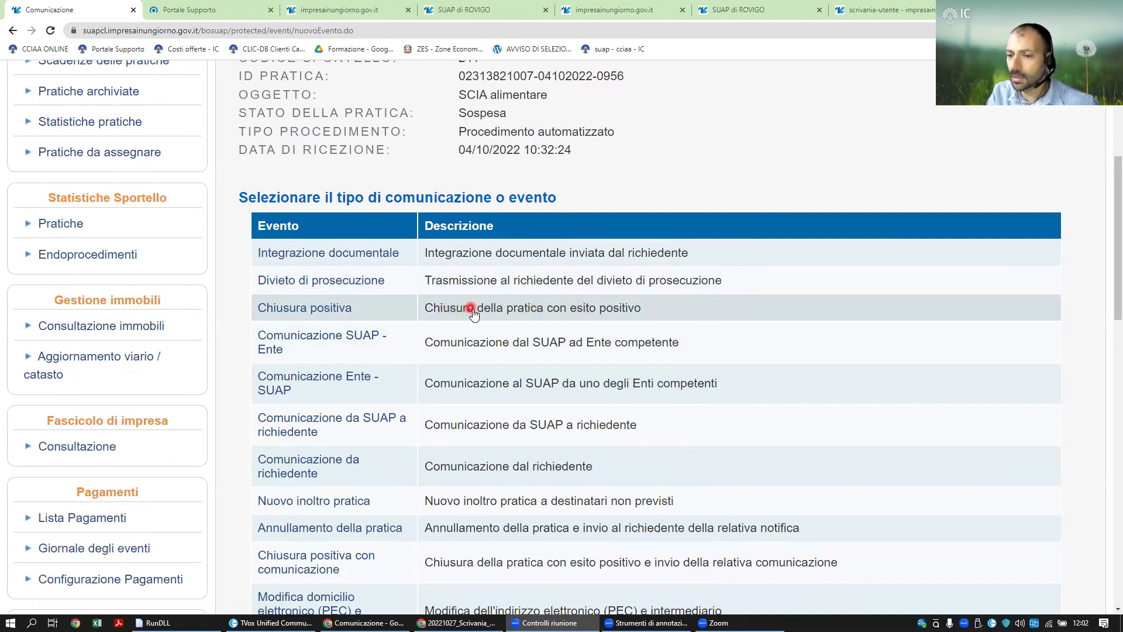
scroll(475, 313, "down", 2)
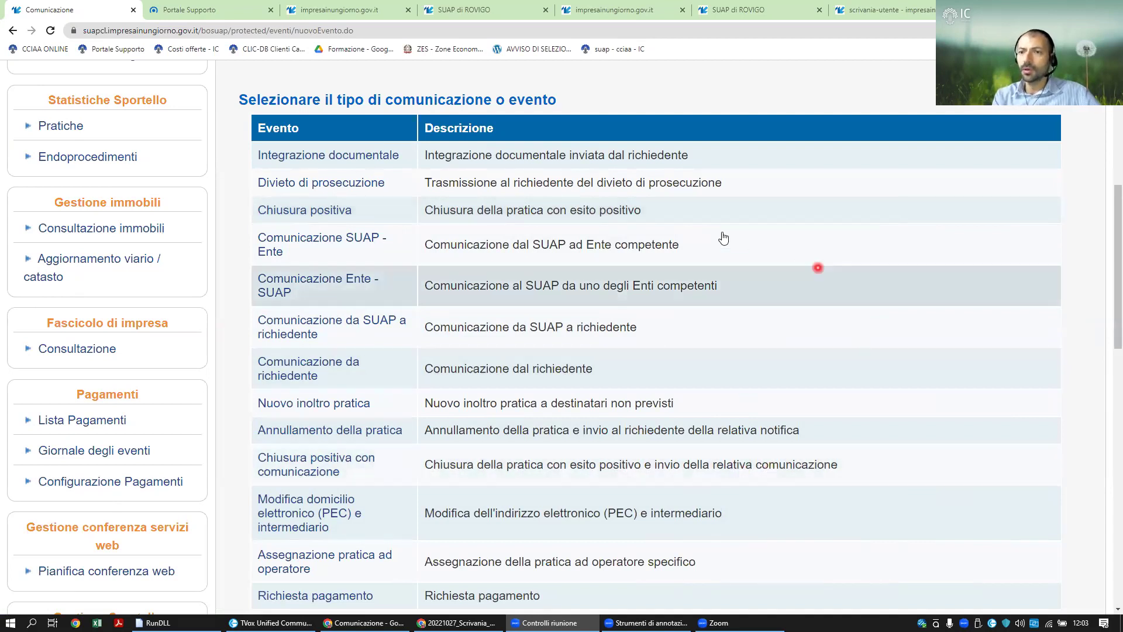
scroll(667, 216, "down", 3)
scroll(664, 228, "up", 2)
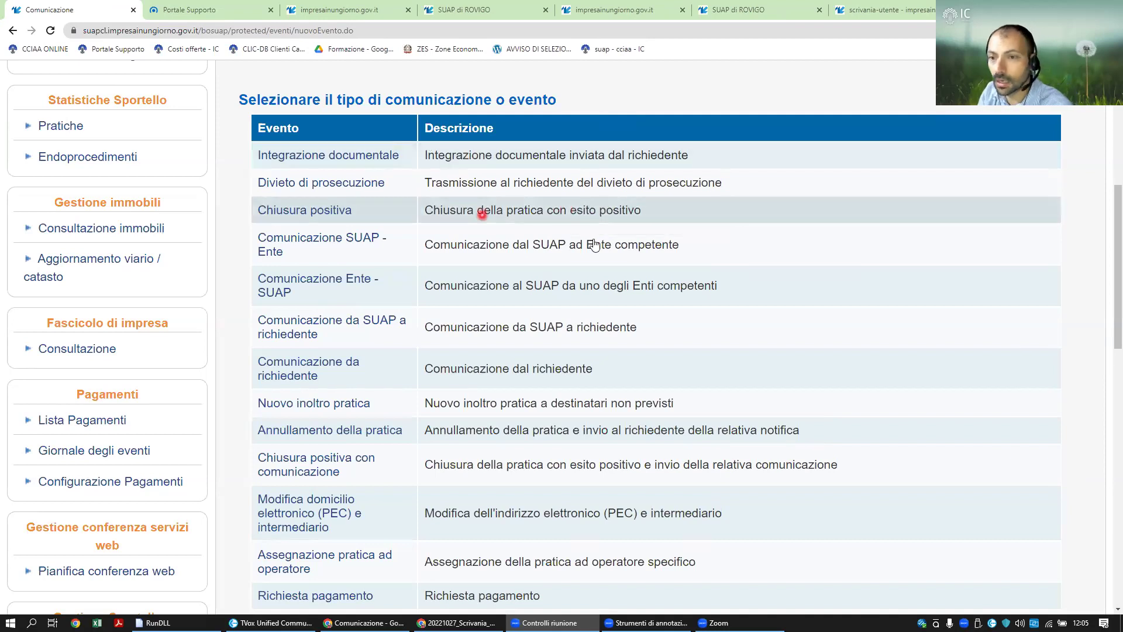
left_click(652, 213)
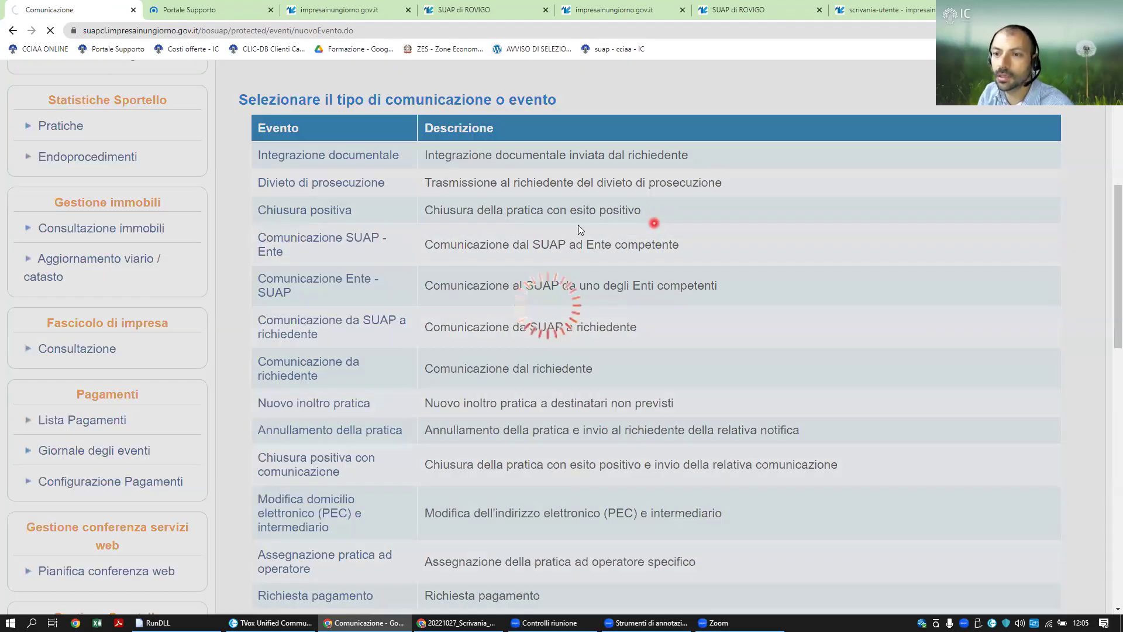
scroll(456, 361, "down", 7)
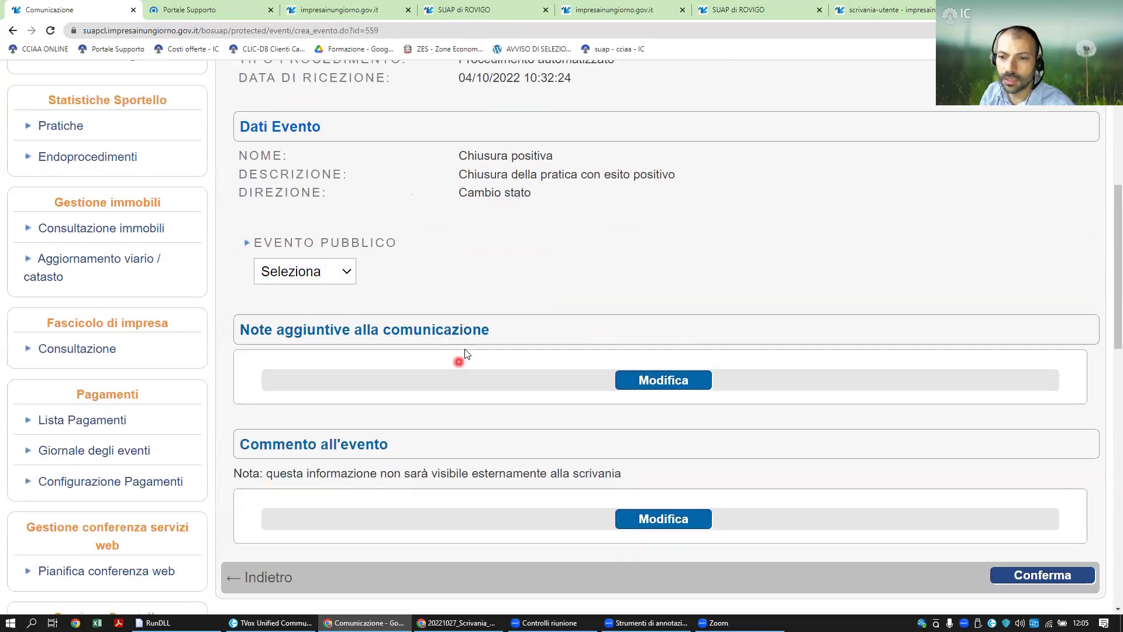
scroll(474, 280, "up", 1)
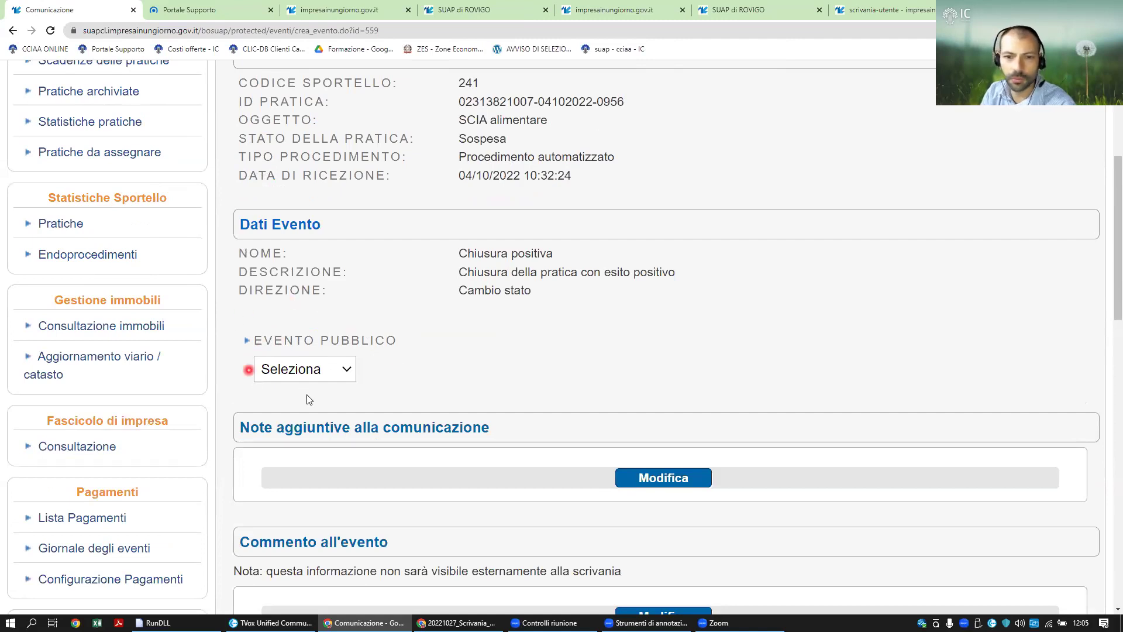
scroll(376, 401, "down", 1)
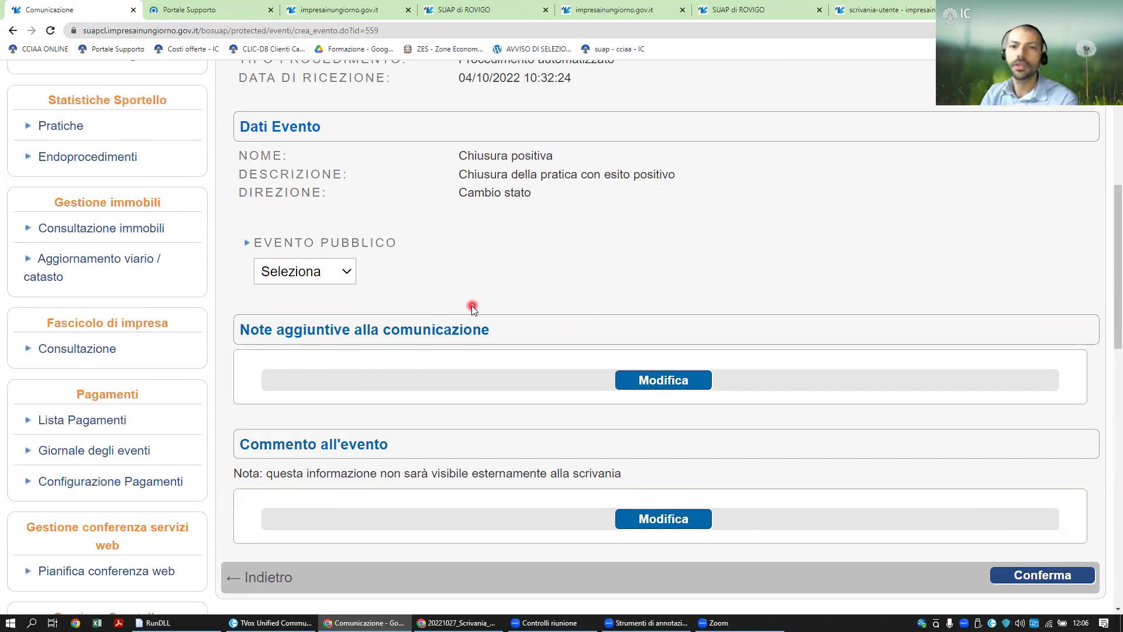
Set the Chiusura positiva event's Evento pubblico option to No and change it to Si
left_click(345, 272)
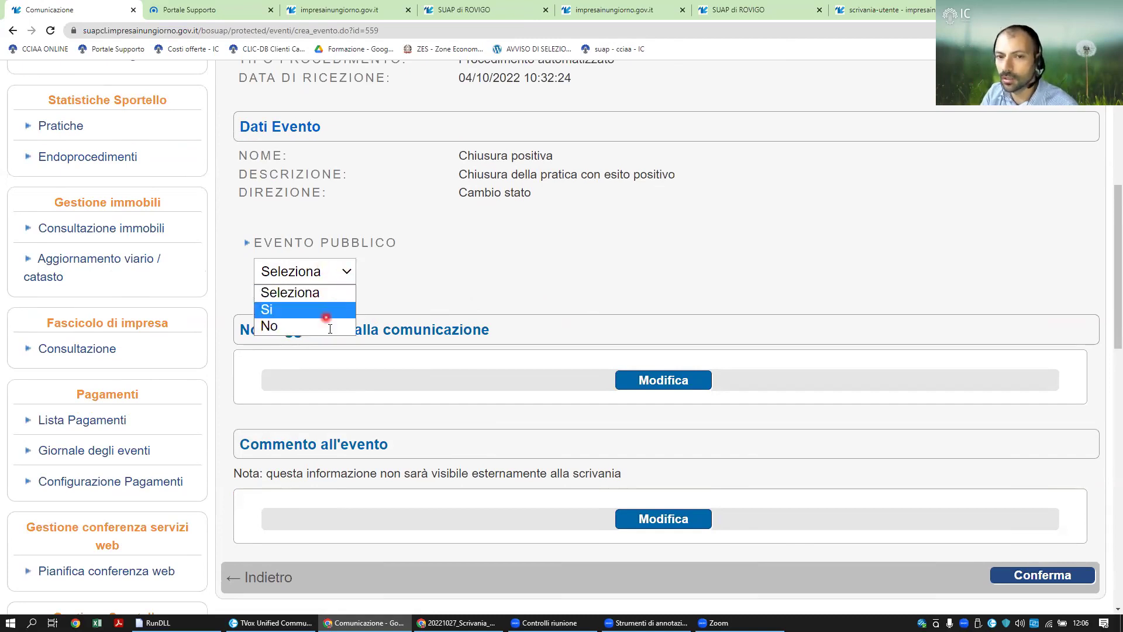
left_click(331, 326)
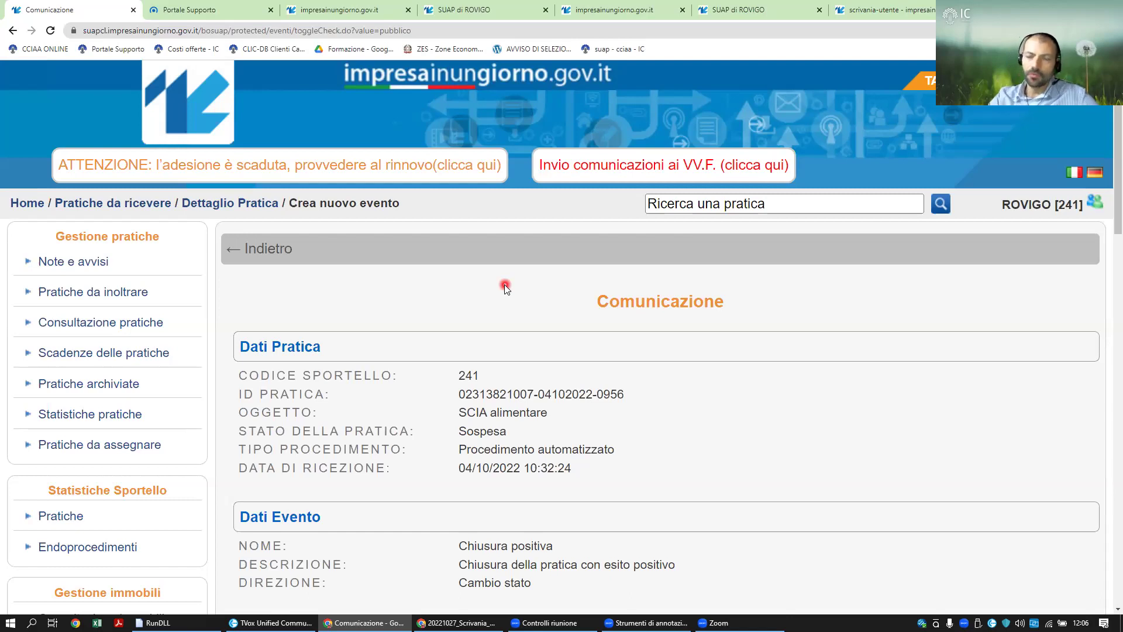
scroll(504, 286, "down", 5)
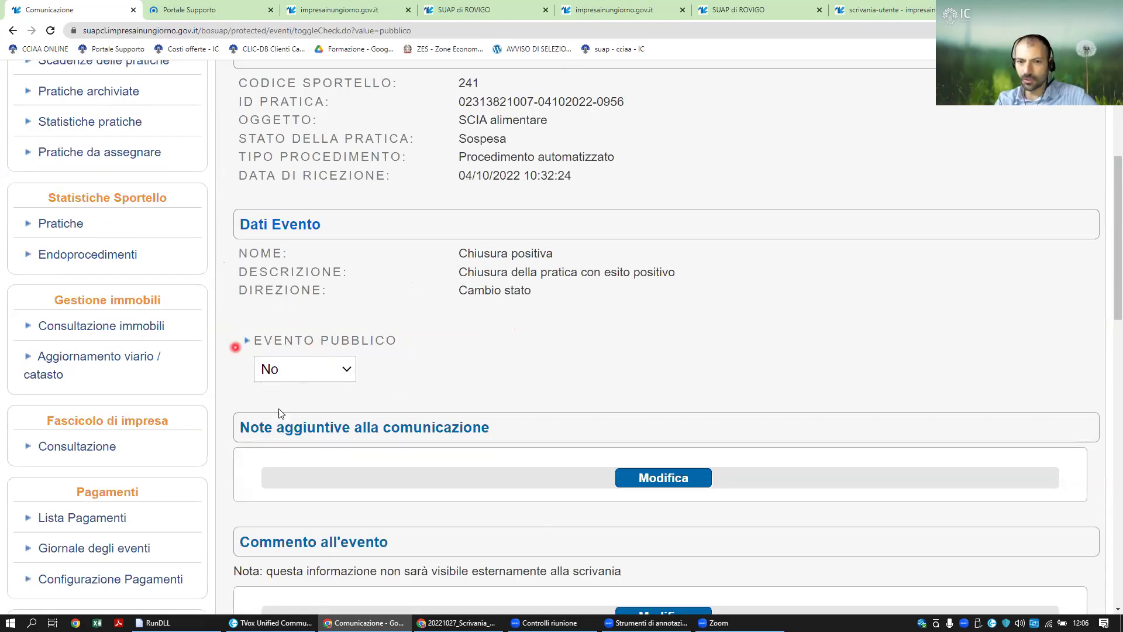
left_click(351, 366)
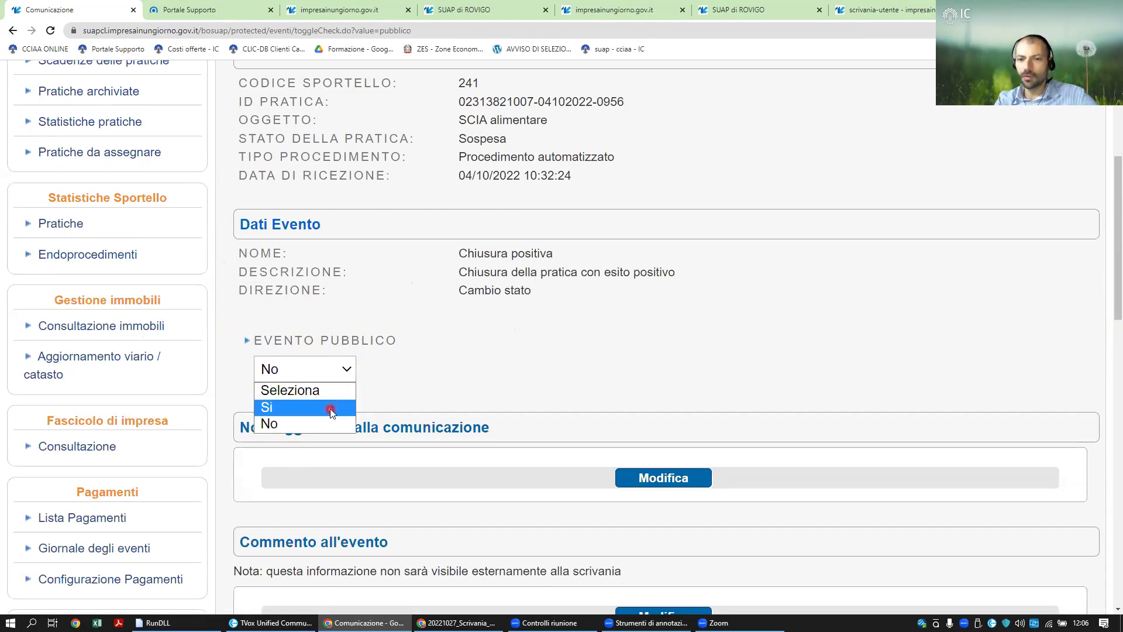
left_click(331, 413)
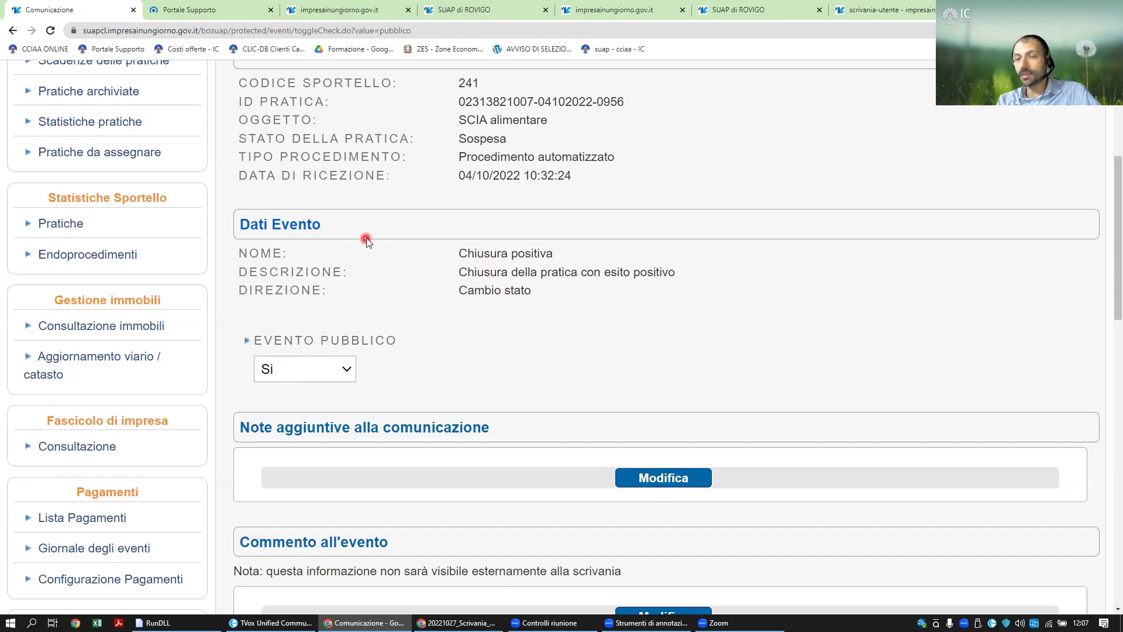
Leave the Chiusura positiva form without submitting it and look through the new event types from the case's Eventi section
scroll(369, 241, "up", 3)
scroll(369, 240, "up", 1)
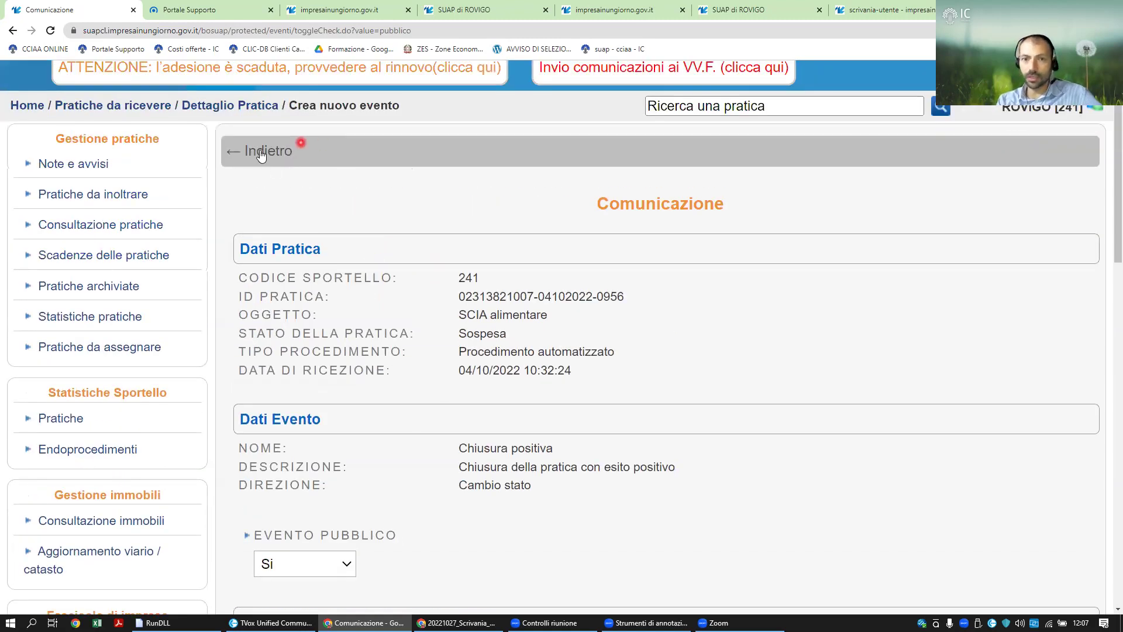
left_click(279, 154)
scroll(486, 402, "down", 15)
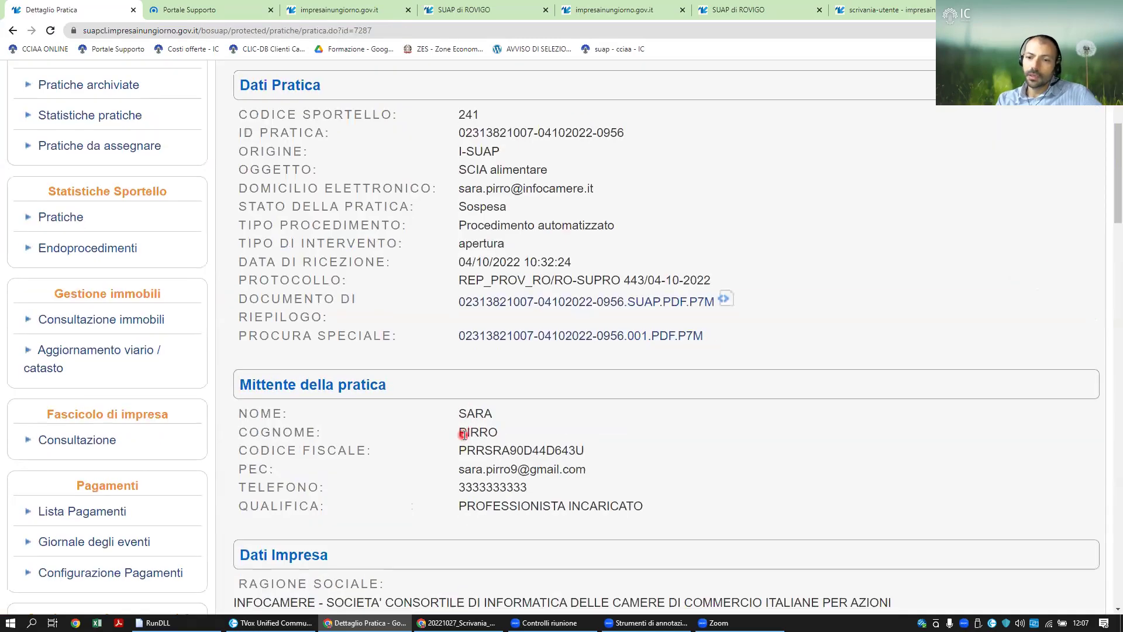
scroll(505, 402, "down", 12)
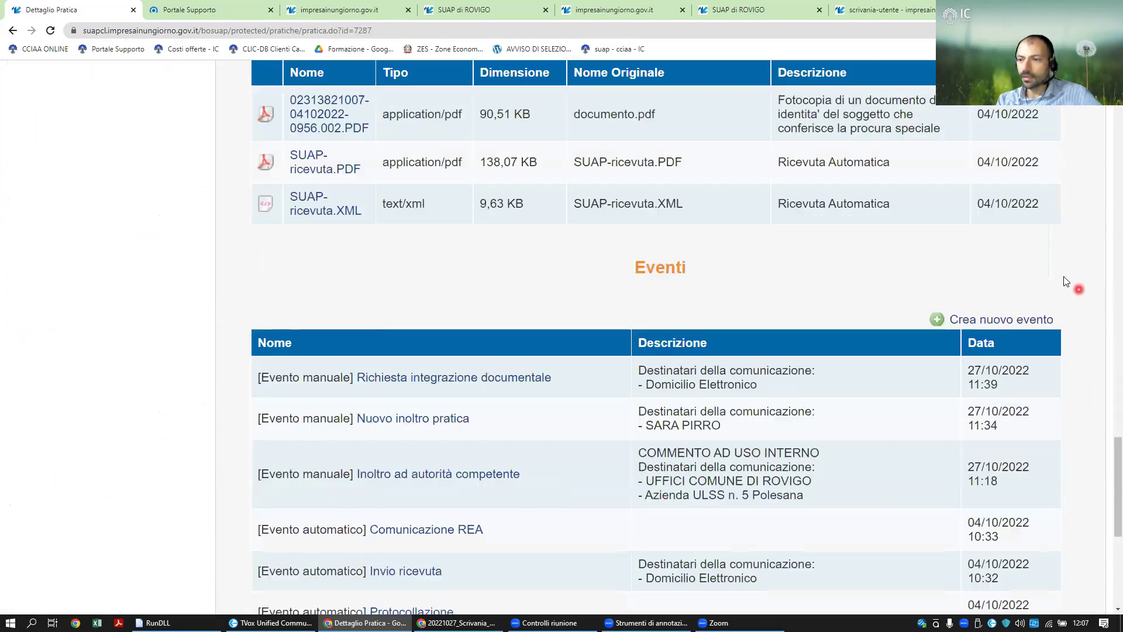
left_click(1016, 126)
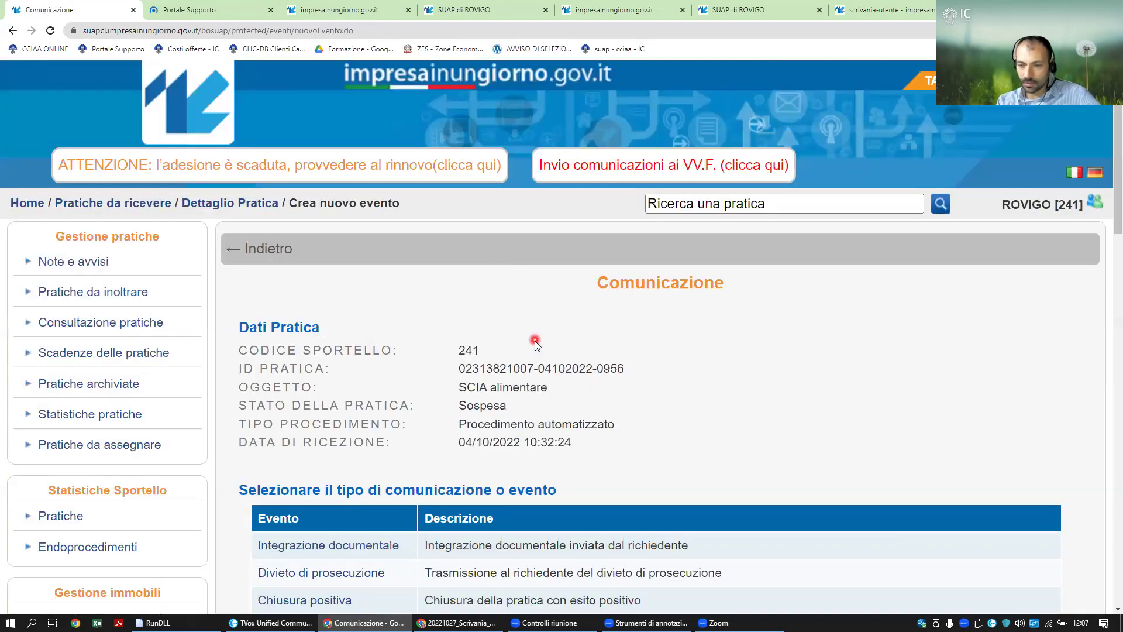
scroll(535, 340, "down", 7)
scroll(543, 336, "down", 3)
scroll(543, 336, "up", 1)
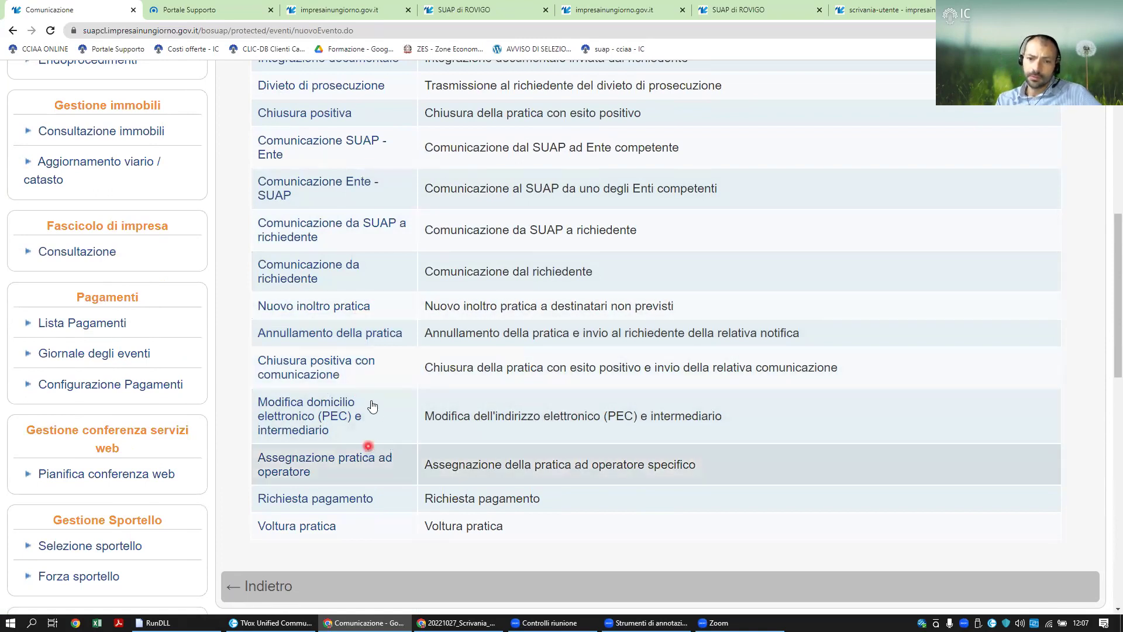
scroll(360, 374, "up", 2)
scroll(360, 379, "down", 2)
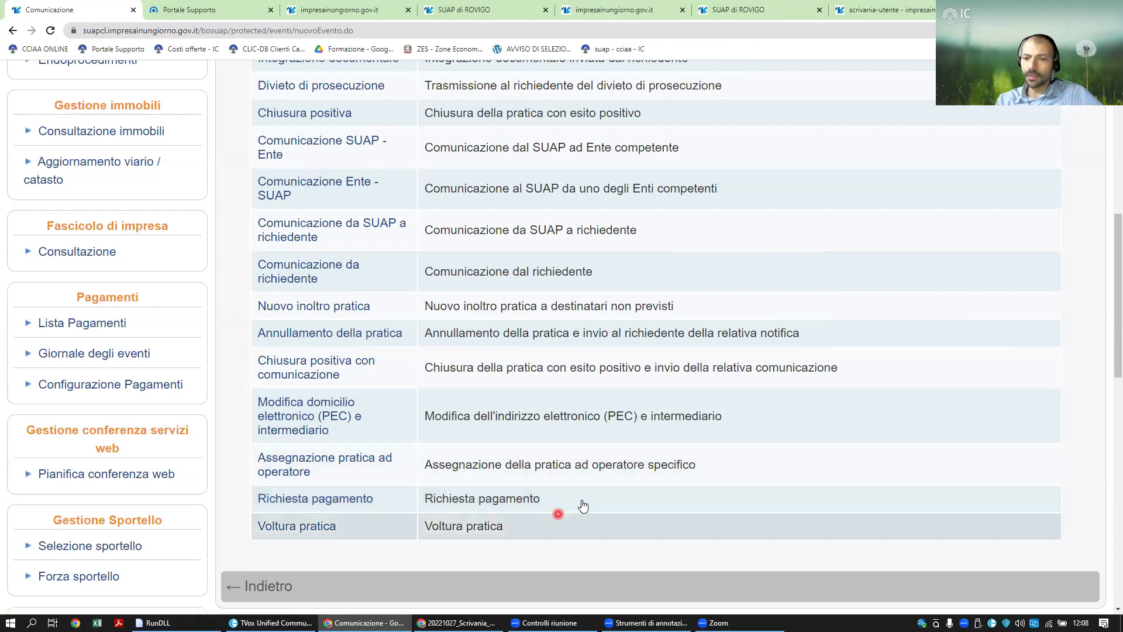
Choose Richiesta pagamento as the event type and examine its sender, recipient, attachment, note and payment fields
left_click(551, 505)
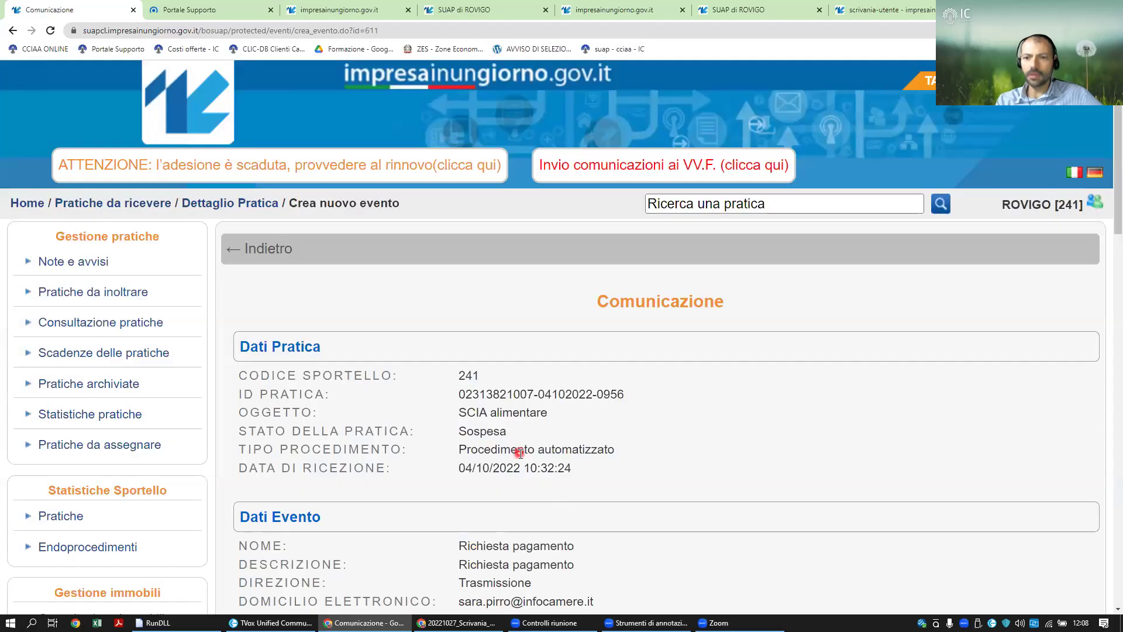
scroll(519, 446, "down", 3)
scroll(519, 446, "down", 7)
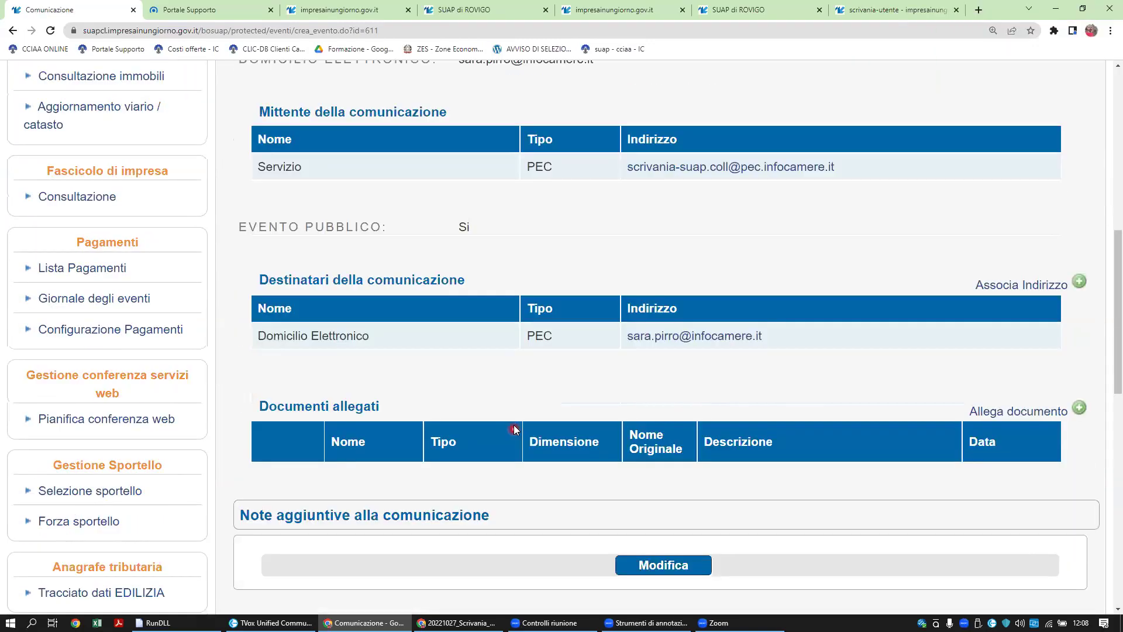
scroll(639, 338, "down", 3)
scroll(638, 336, "down", 3)
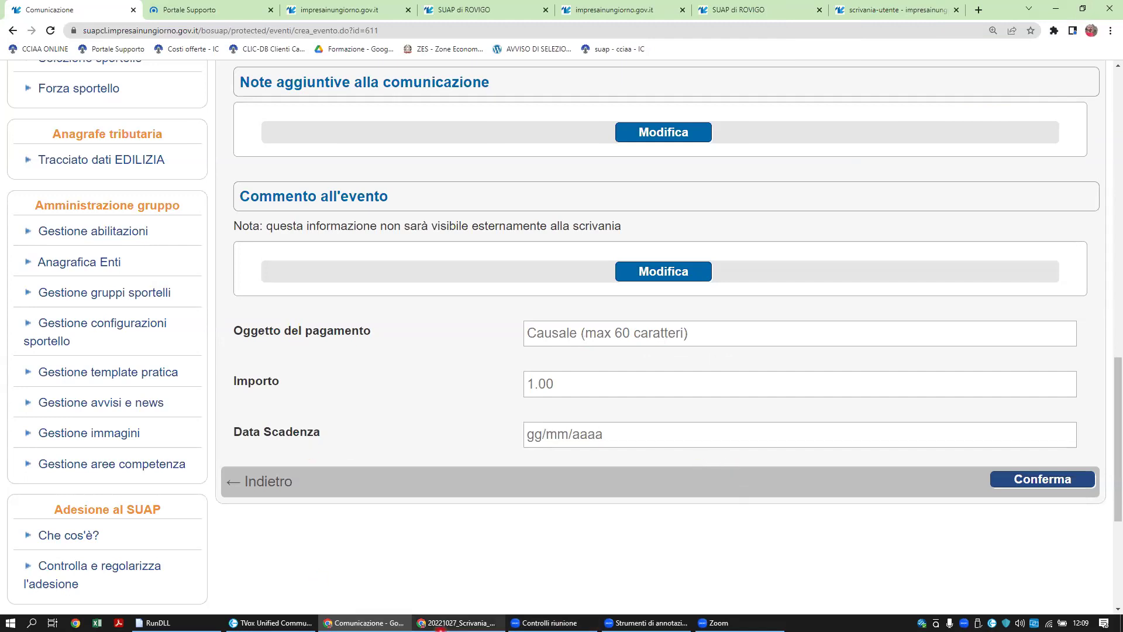
mouse_move(441, 626)
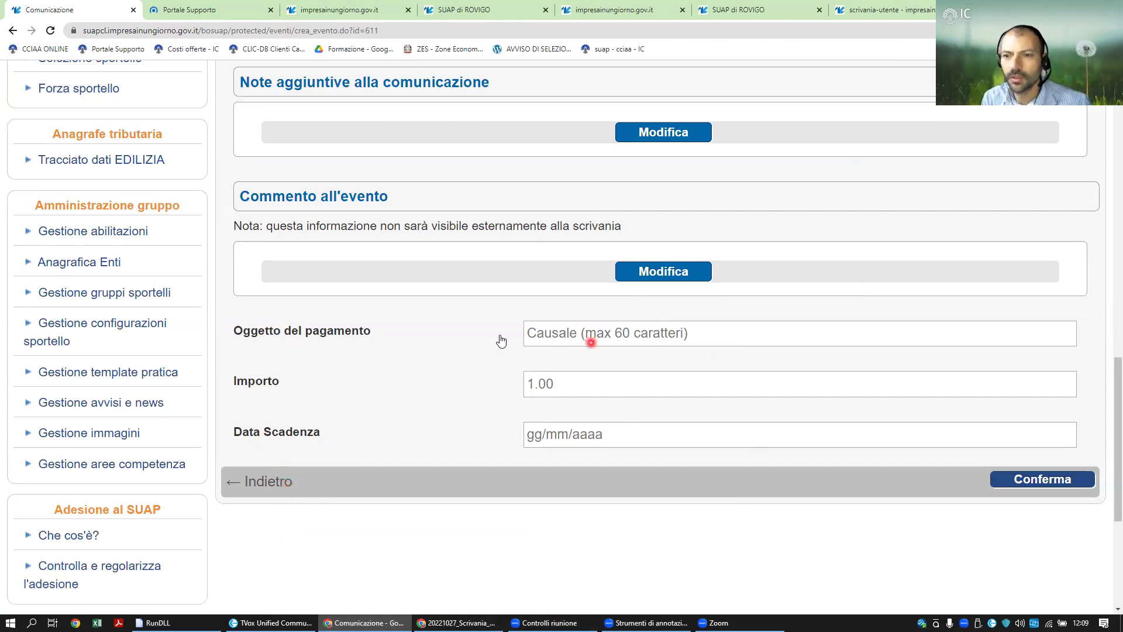
scroll(498, 335, "up", 2)
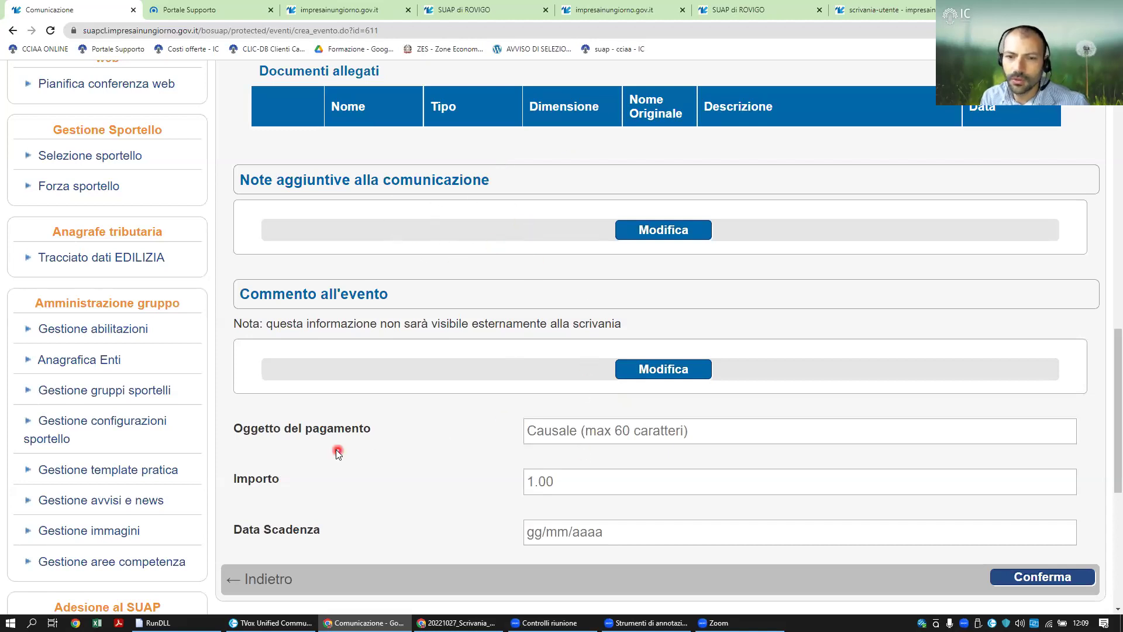
Point out the Oggetto del pagamento, Importo and Data Scadenza fields and leave the Richiesta pagamento form without submitting it
left_click(579, 429)
left_click(574, 478)
left_click(567, 531)
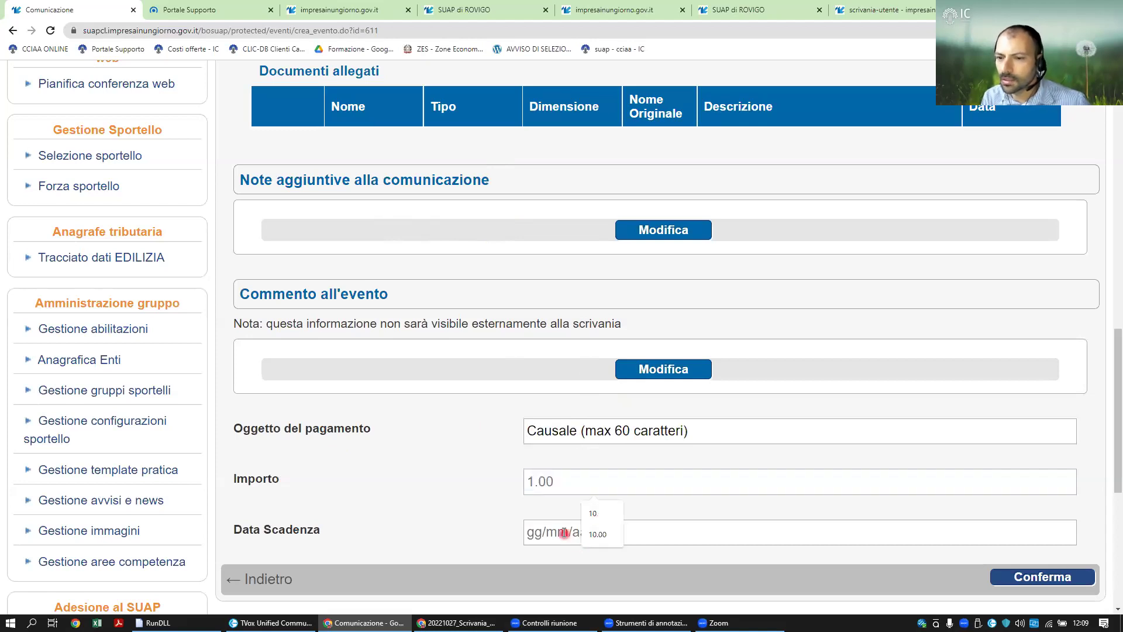
left_click(456, 455)
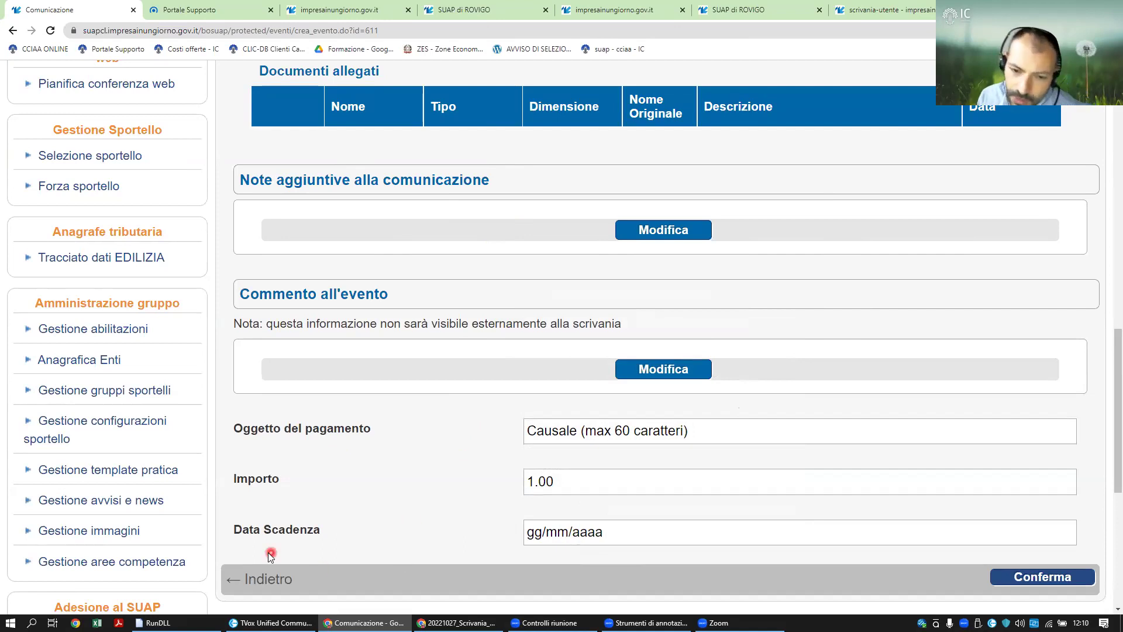
left_click(265, 575)
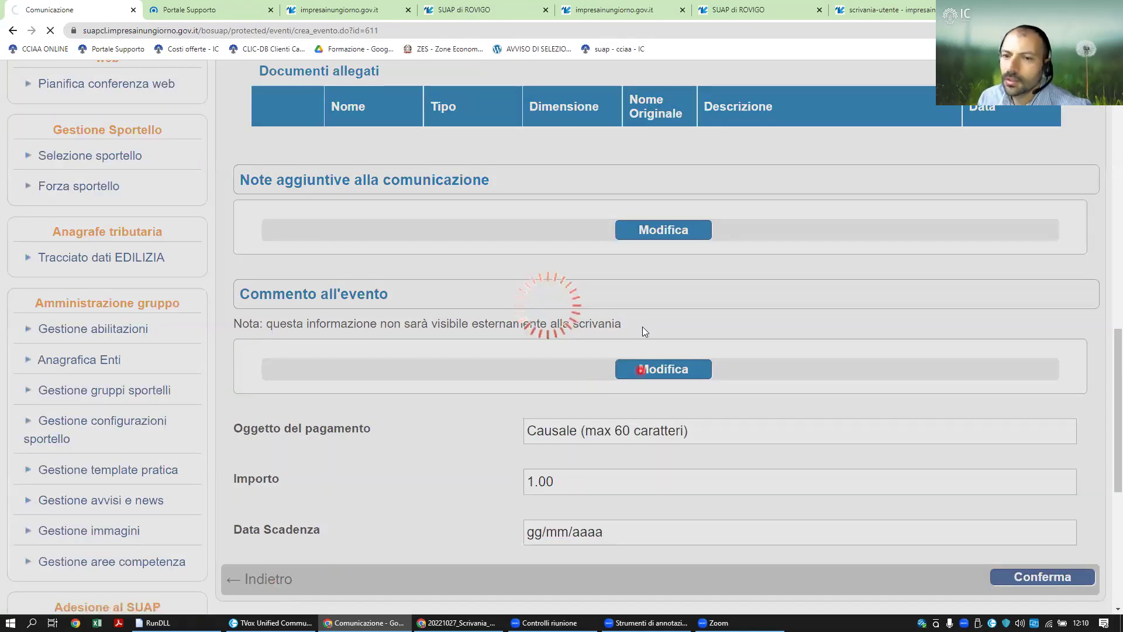
Bring up the case's new event page again, review the listed event types and return to the case detail
scroll(760, 339, "down", 15)
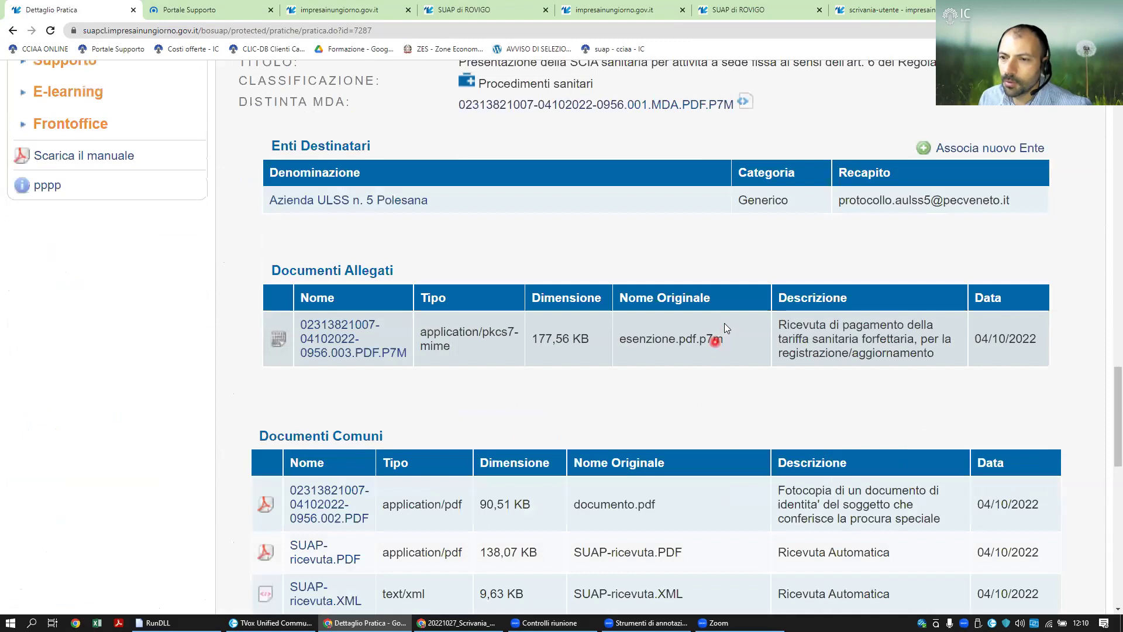
scroll(820, 325, "down", 6)
left_click(1015, 218)
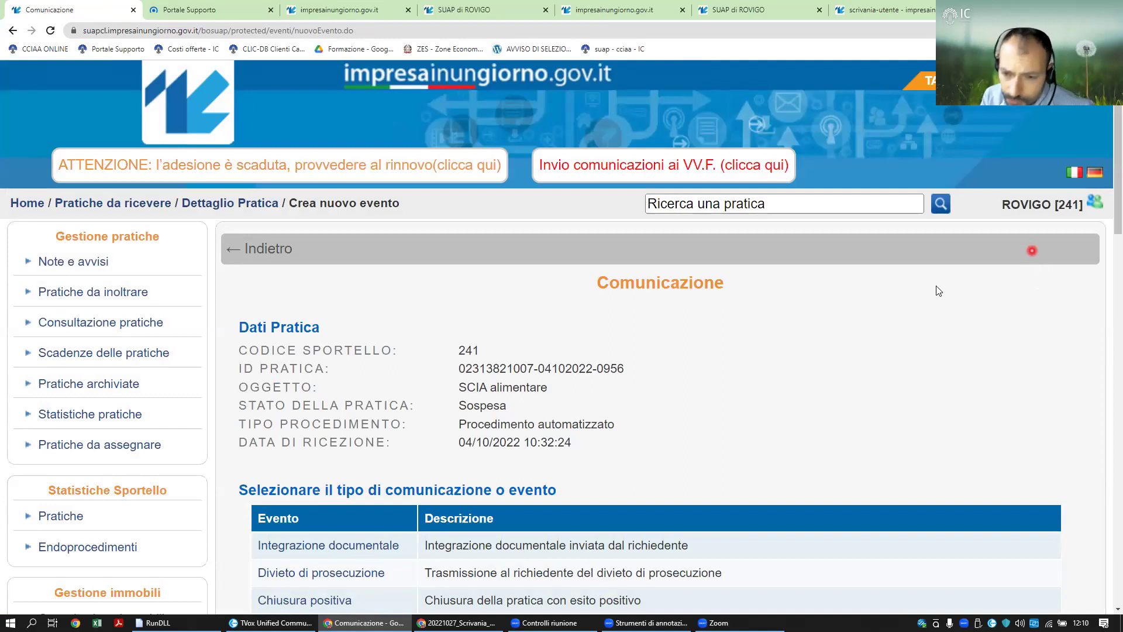
scroll(864, 289, "down", 3)
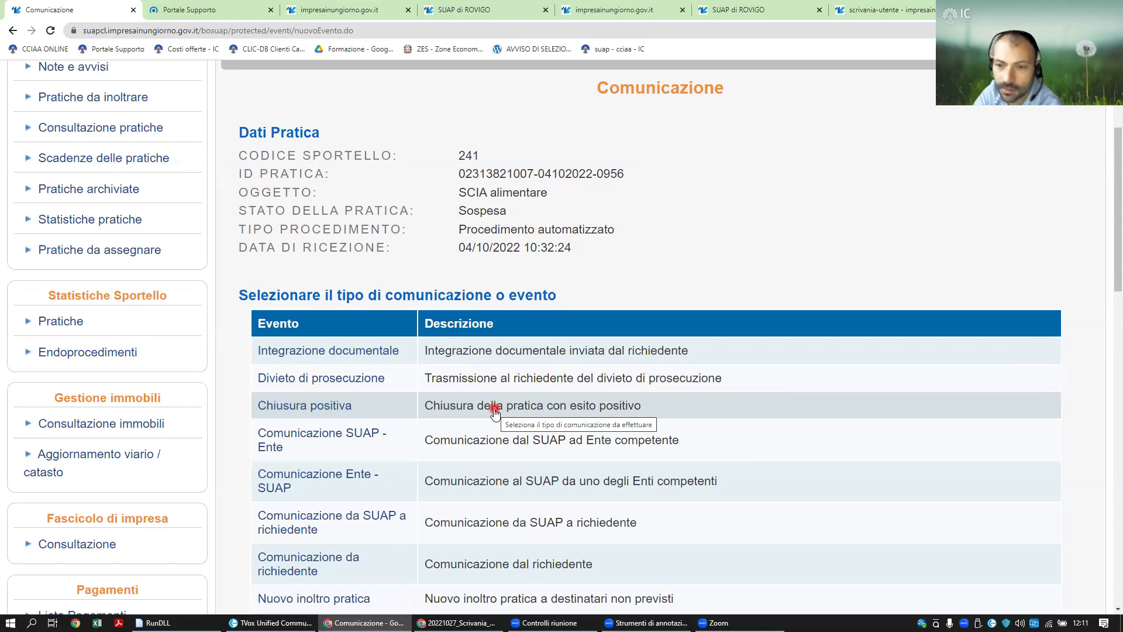
scroll(495, 412, "down", 13)
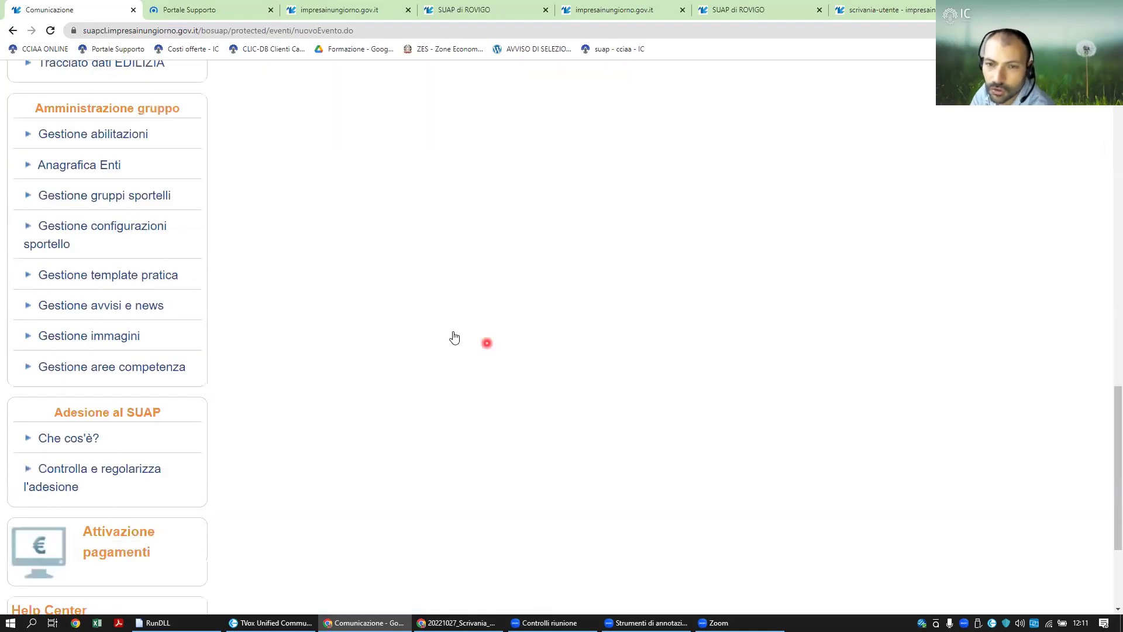
scroll(503, 304, "up", 12)
scroll(367, 496, "down", 3)
left_click(292, 387)
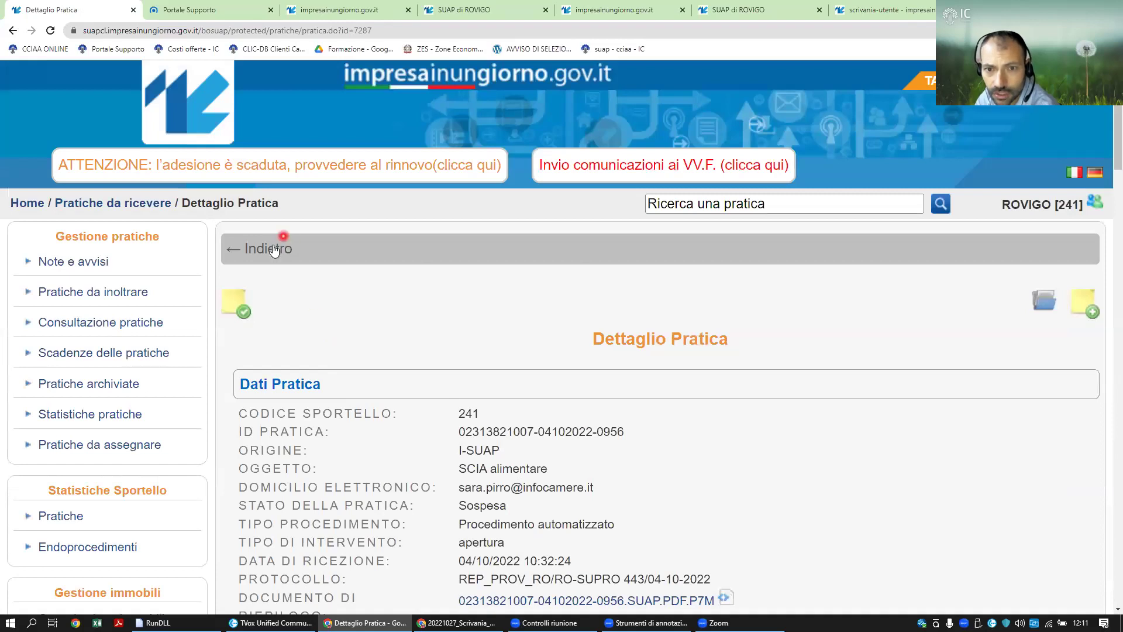
Check the Consultazione pratiche page and expand the Ricerca section of the Pratiche da inoltrare page
left_click(116, 300)
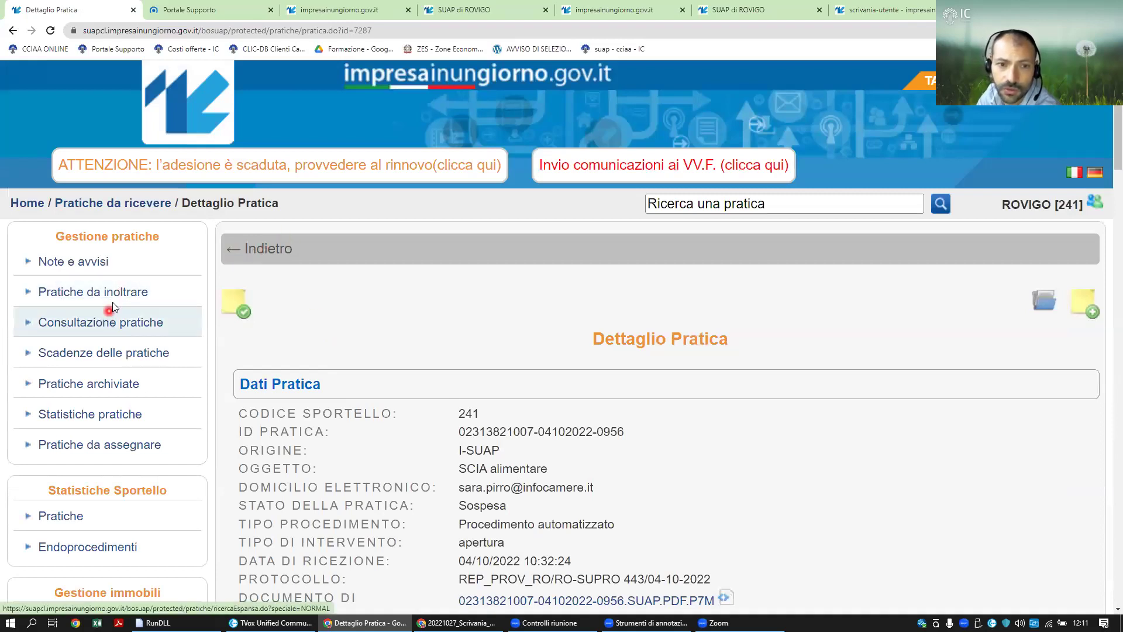
left_click(121, 325)
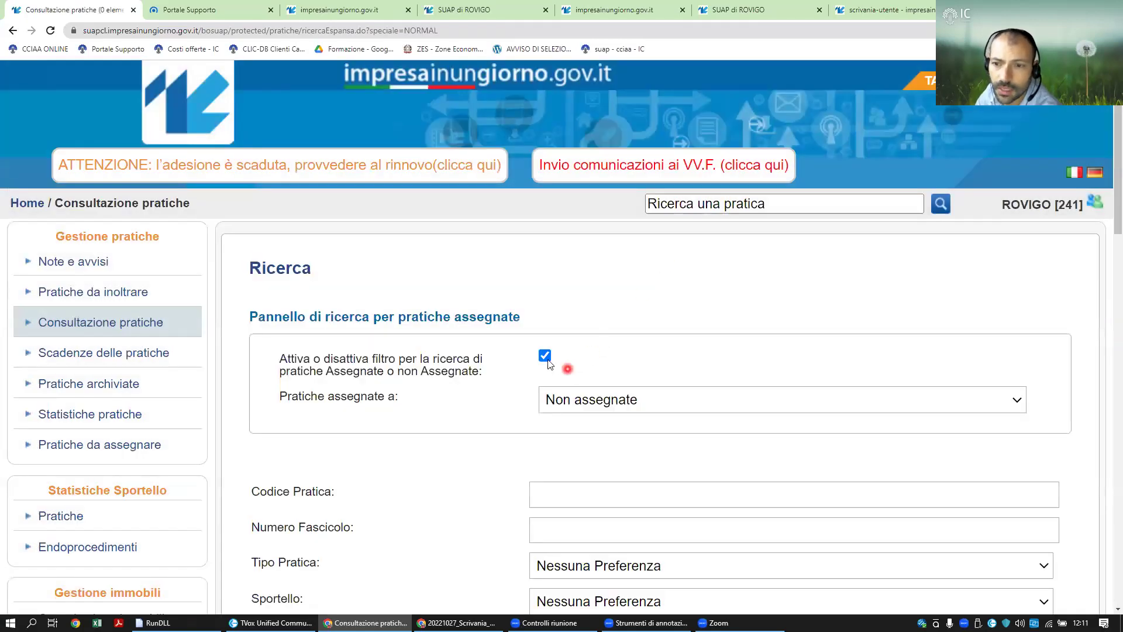
left_click(115, 297)
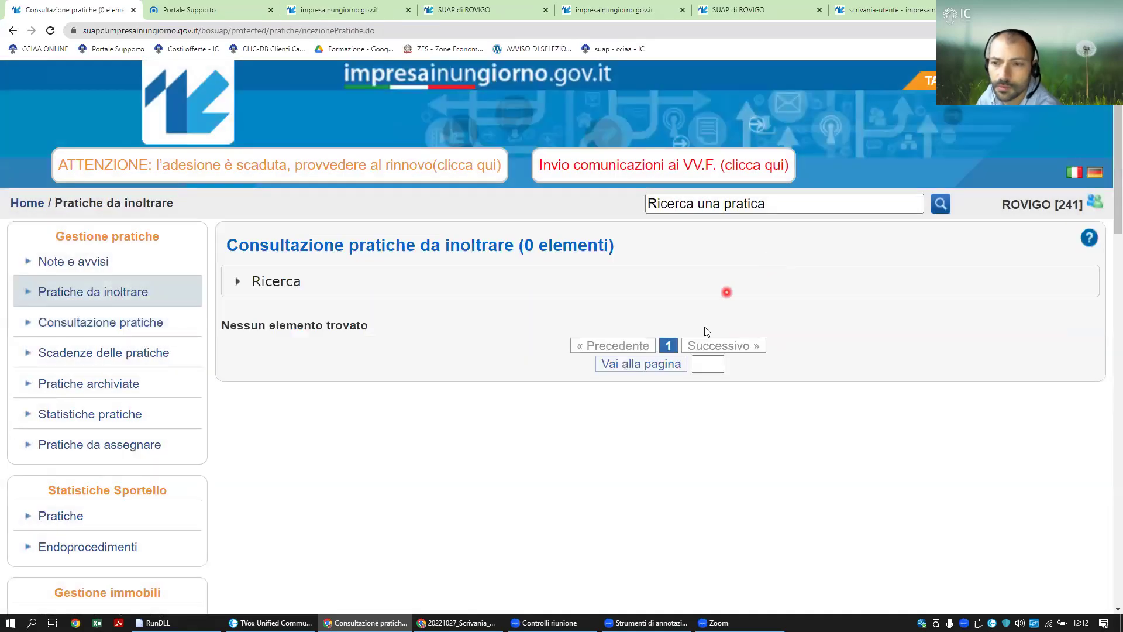
left_click(351, 289)
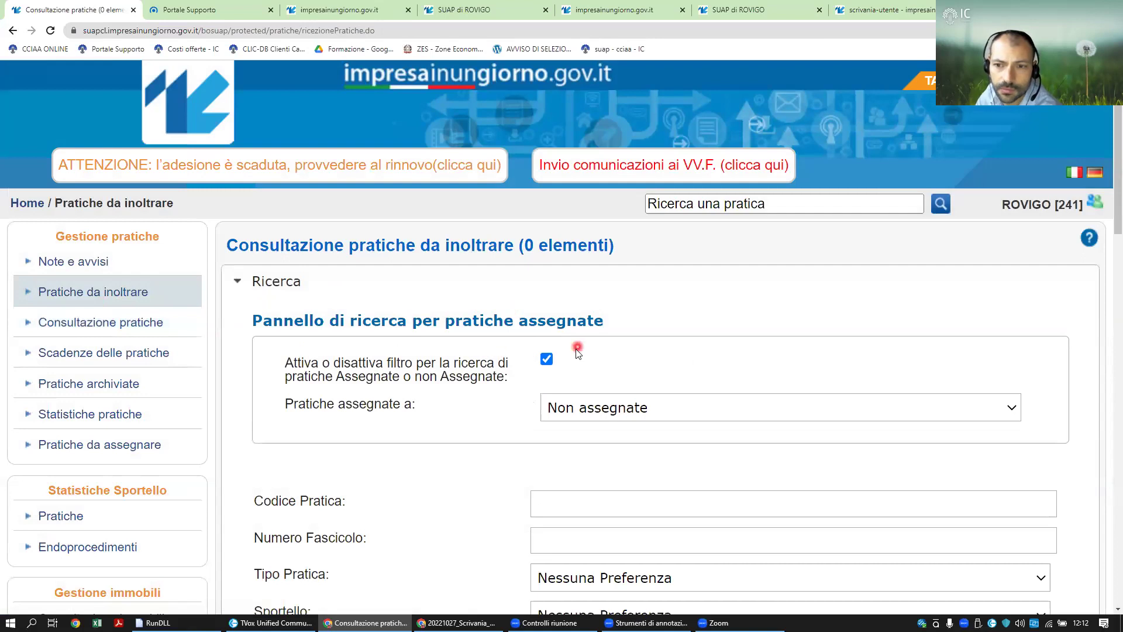
Disable the assigned/unassigned case filter in the Consultazione pratiche search and run the search without other criteria
left_click(547, 360)
scroll(719, 316, "down", 15)
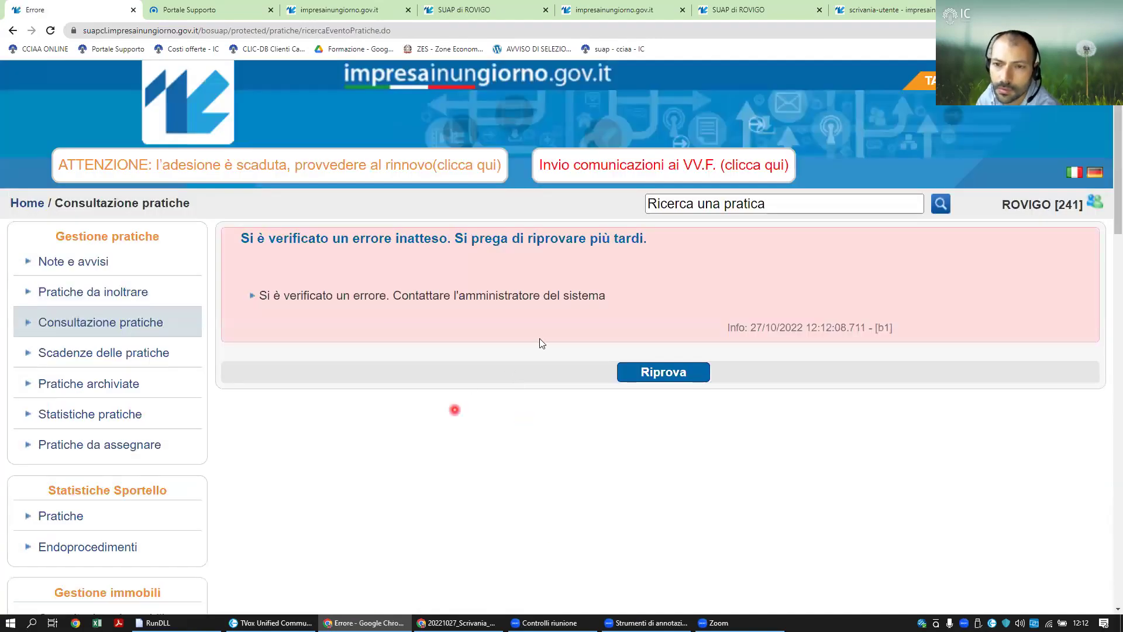
left_click(678, 372)
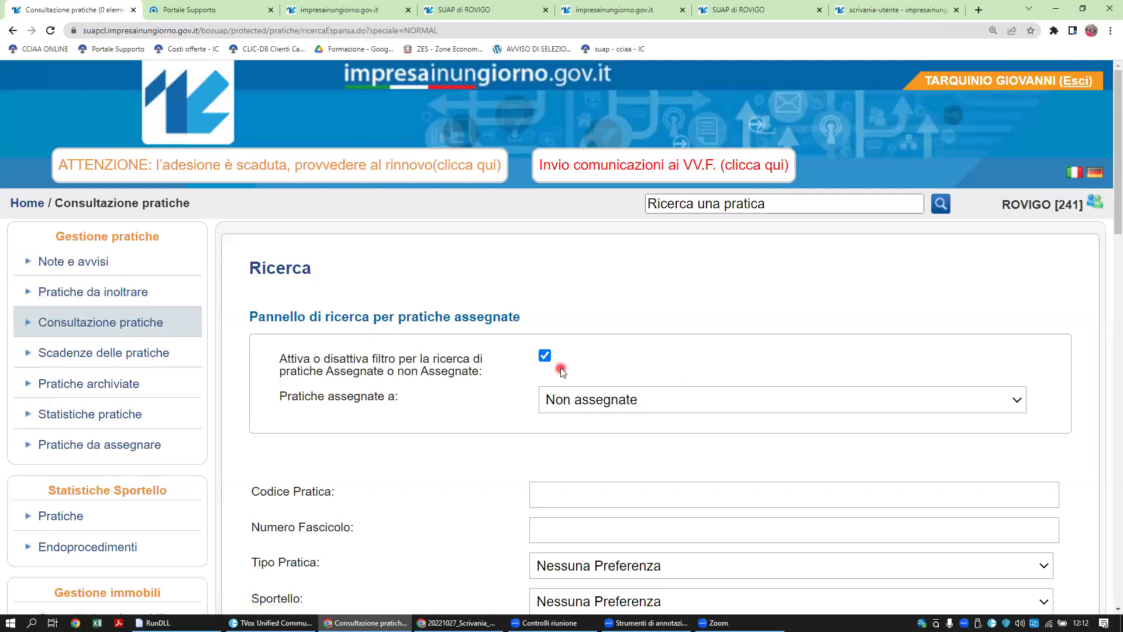
left_click(545, 357)
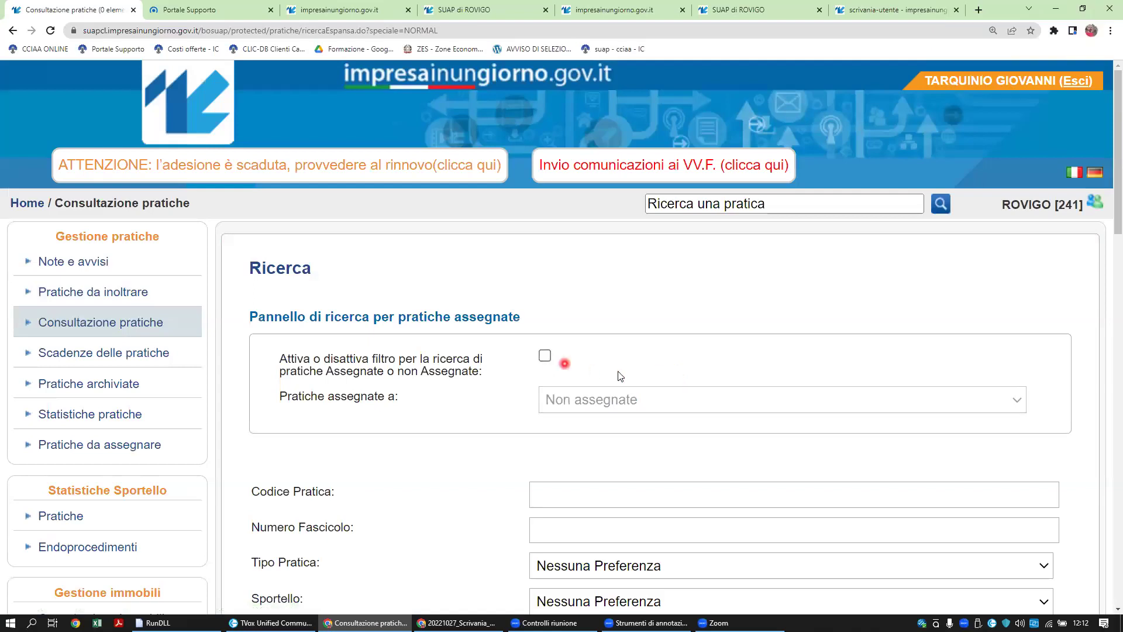
scroll(611, 360, "down", 8)
left_click(688, 480)
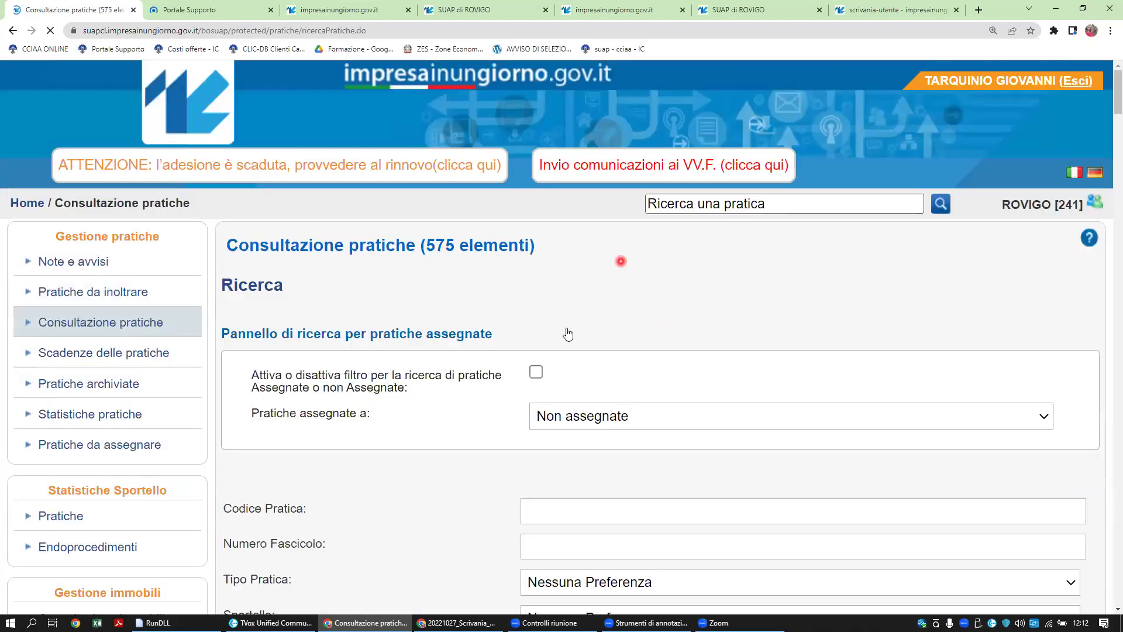
Open the ordinary subingresso case received on 18/10/2022 from the search results and bring up its Eventi section
scroll(597, 425, "down", 6)
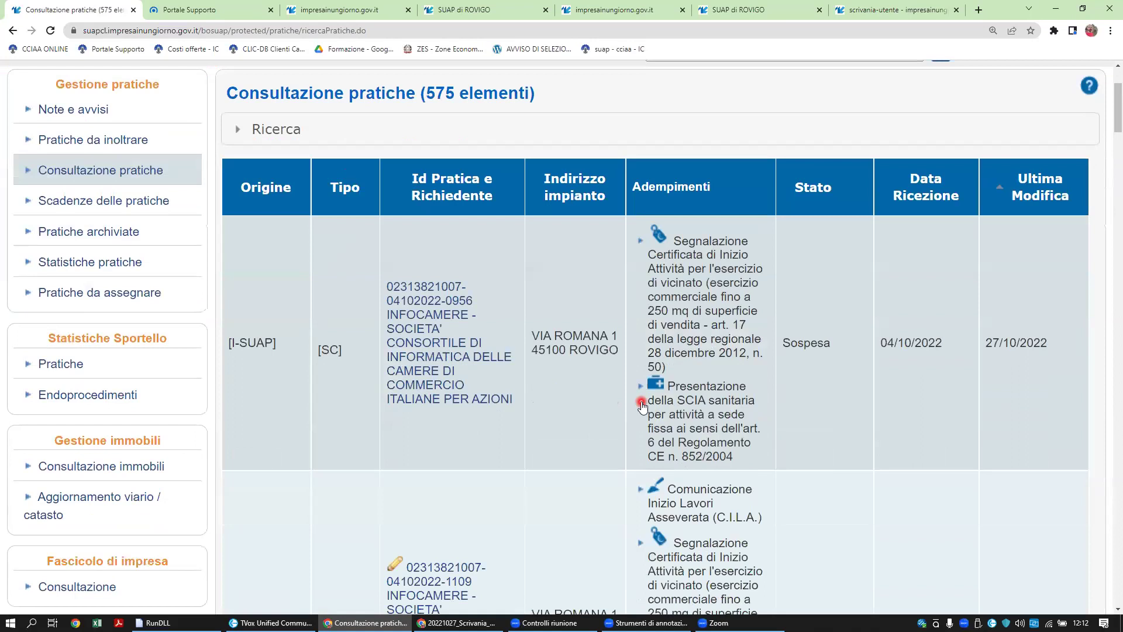
scroll(636, 397, "down", 6)
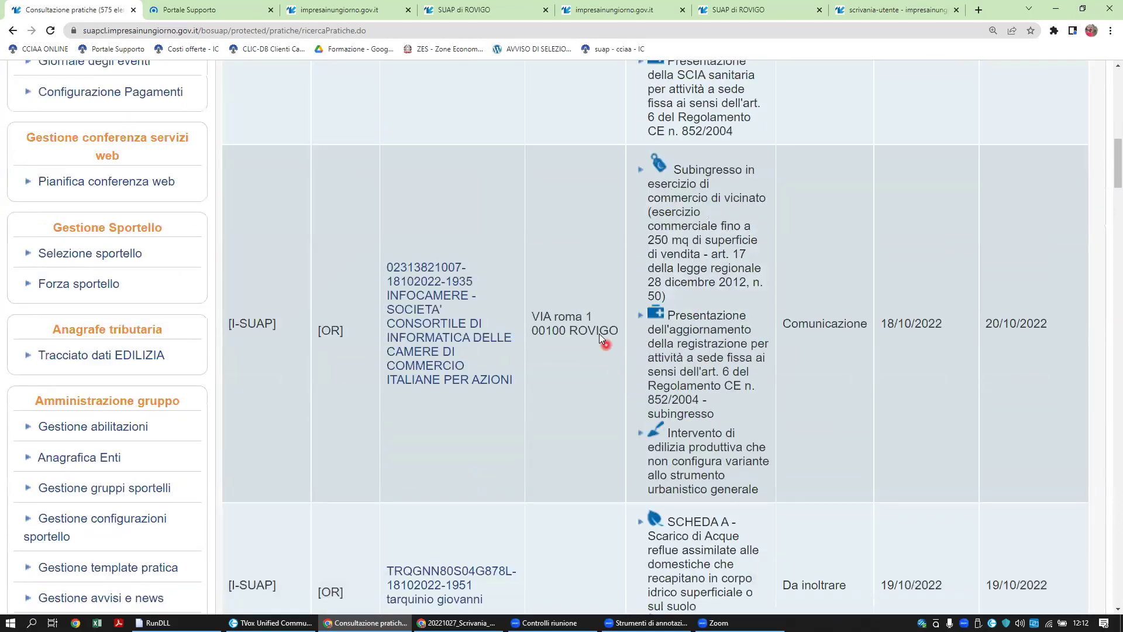
left_click(547, 304)
scroll(744, 305, "down", 20)
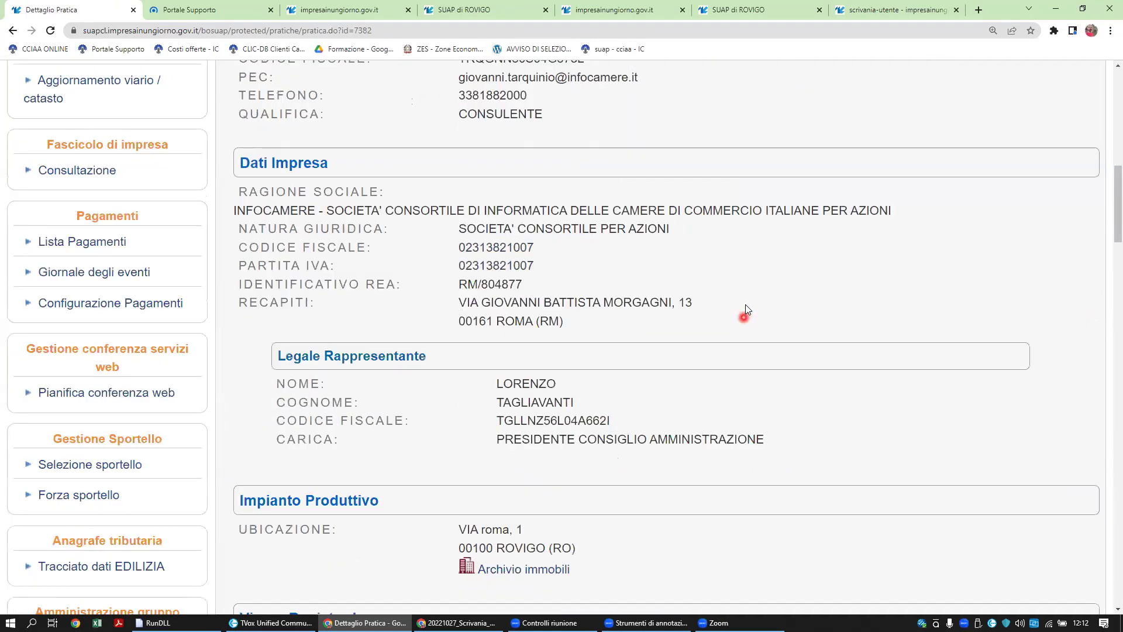
scroll(745, 298, "down", 20)
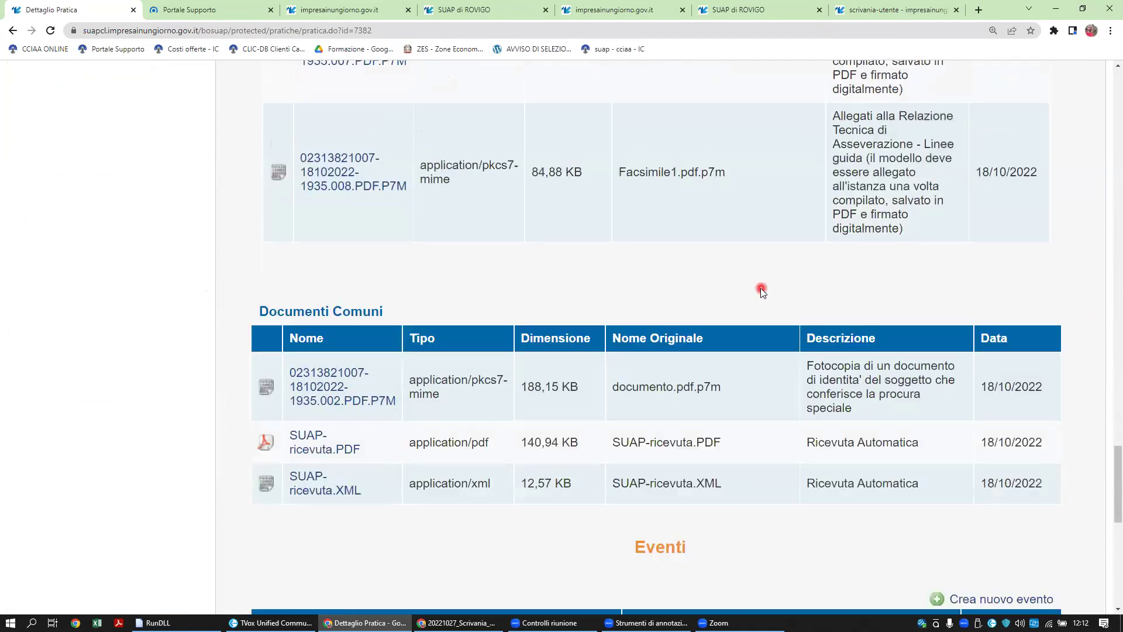
scroll(761, 292, "down", 3)
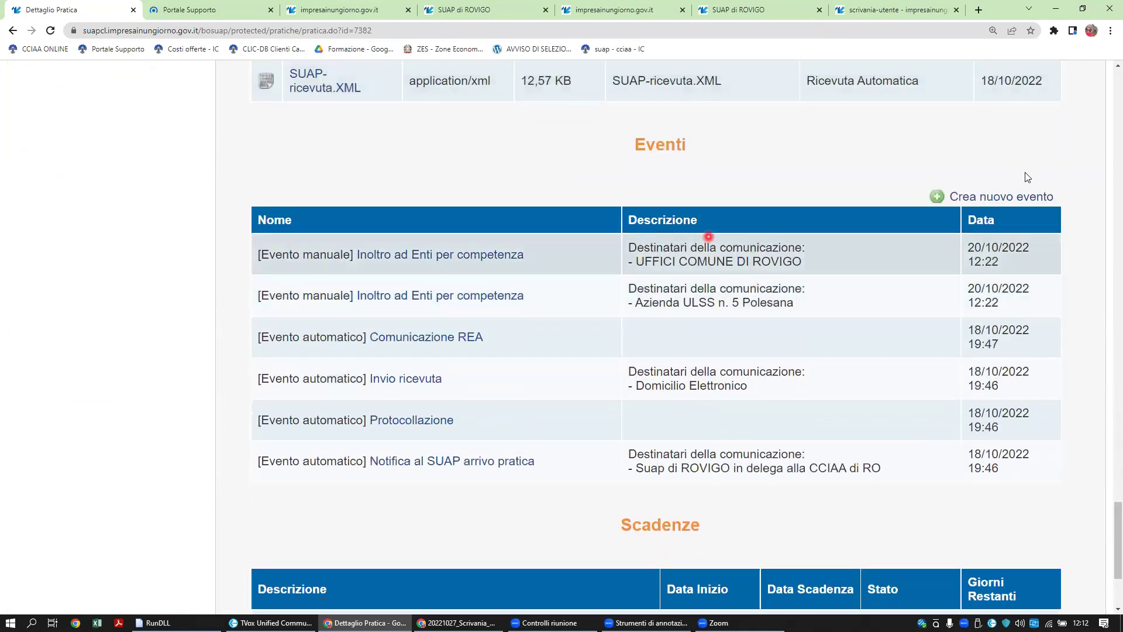
left_click(648, 622)
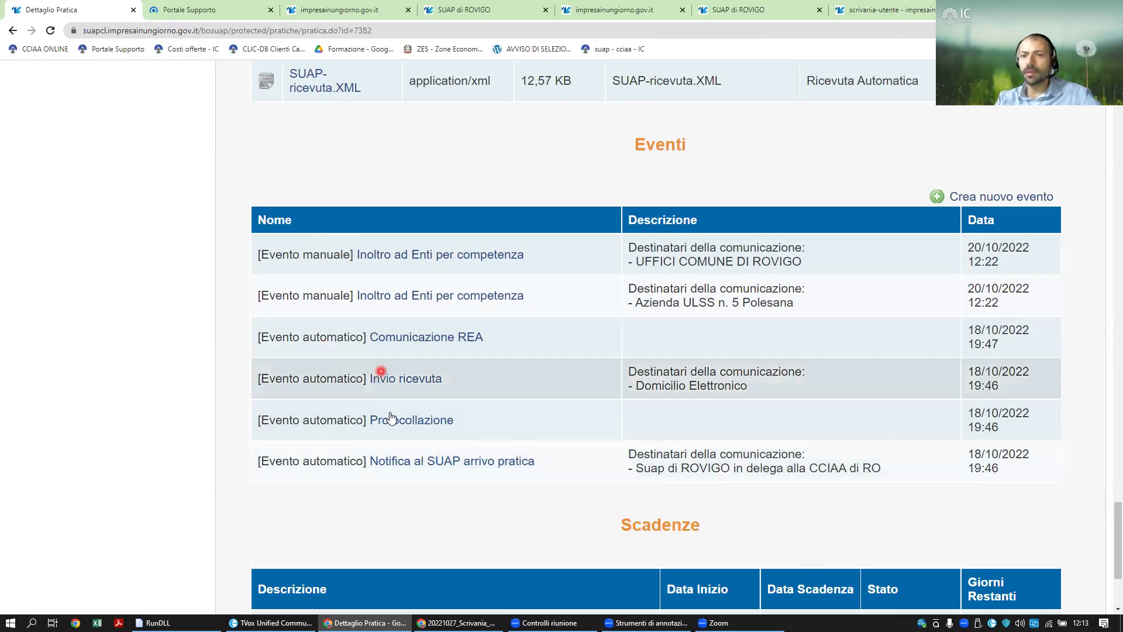
Return to the start of the case detail and examine the Dati Pratica, sender and Dati Impresa sections
scroll(700, 343, "up", 15)
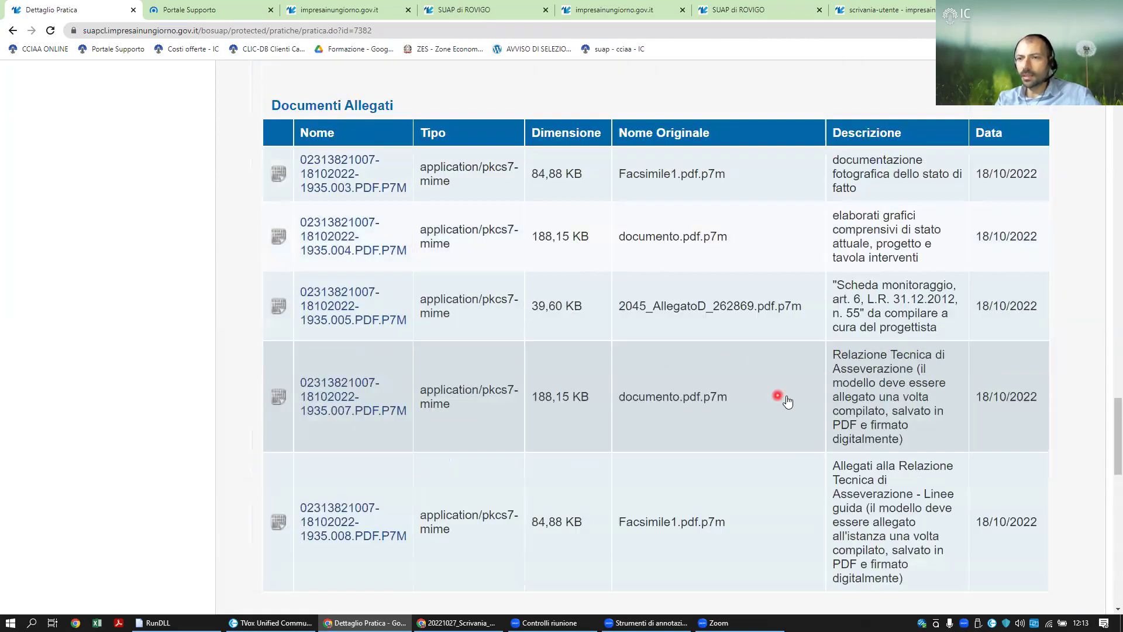
scroll(783, 399, "up", 20)
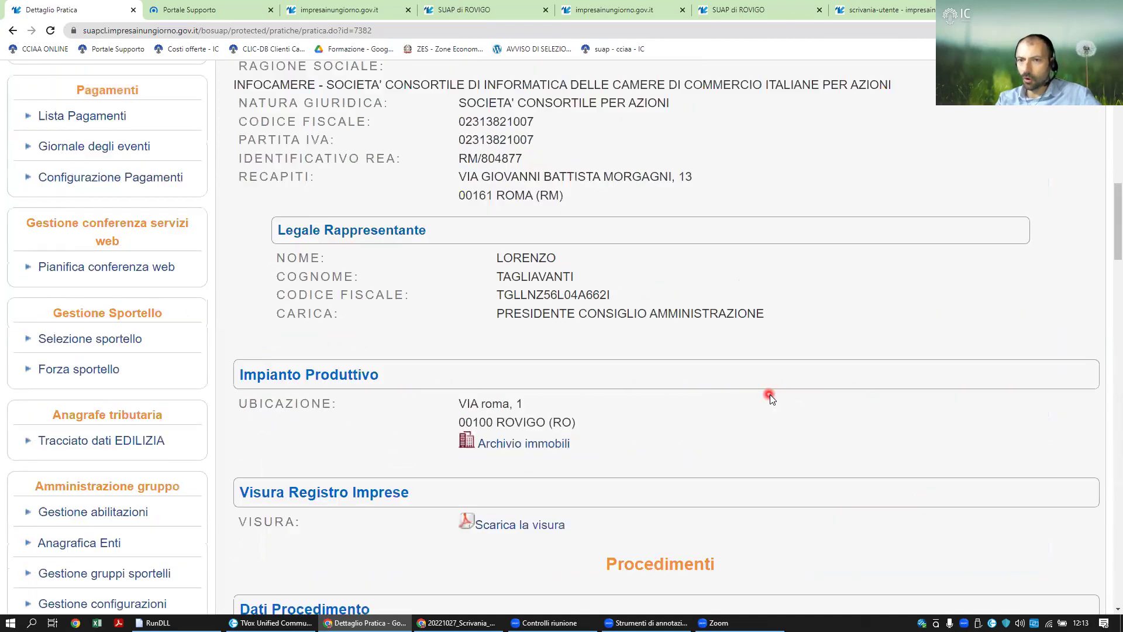
scroll(720, 357, "up", 2)
scroll(620, 330, "down", 3)
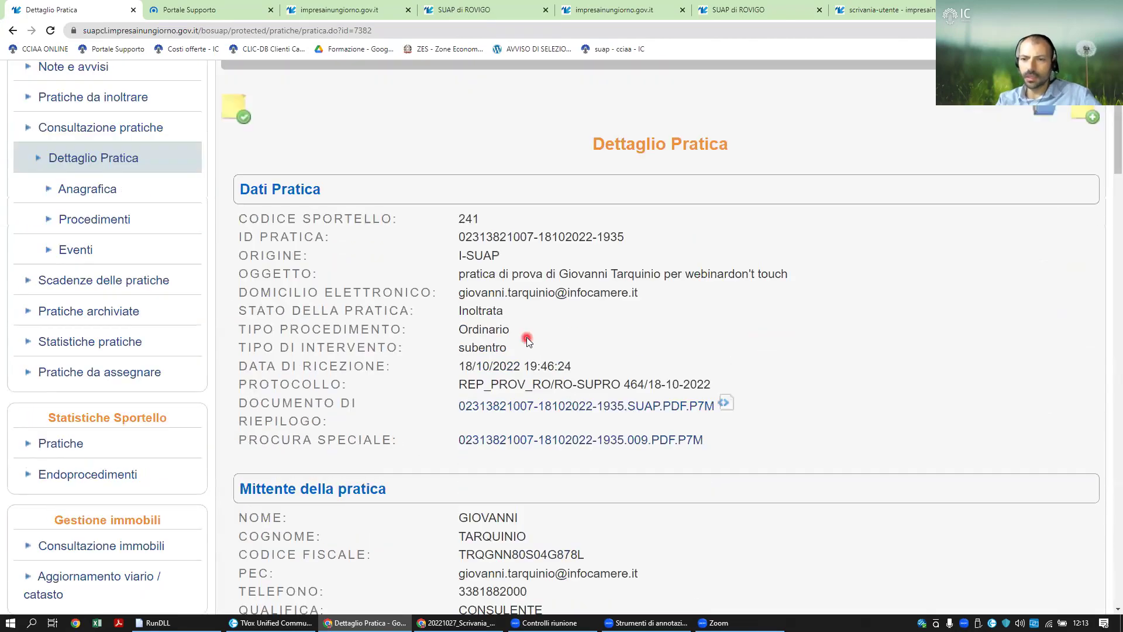
scroll(544, 344, "down", 5)
scroll(543, 344, "down", 1)
scroll(535, 328, "up", 6)
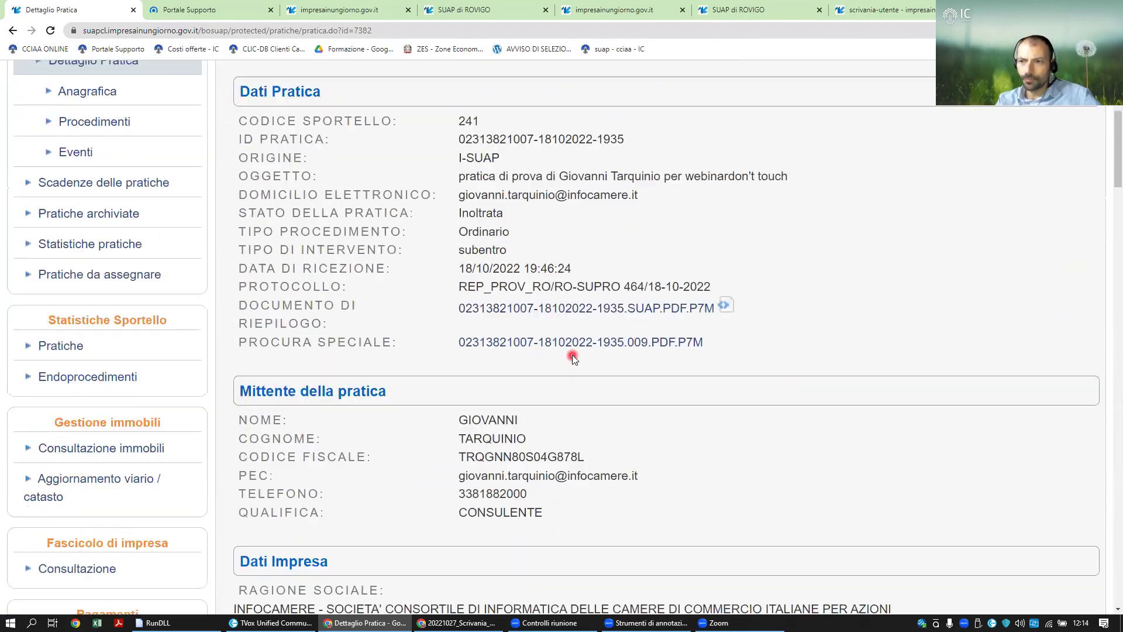
scroll(572, 354, "down", 7)
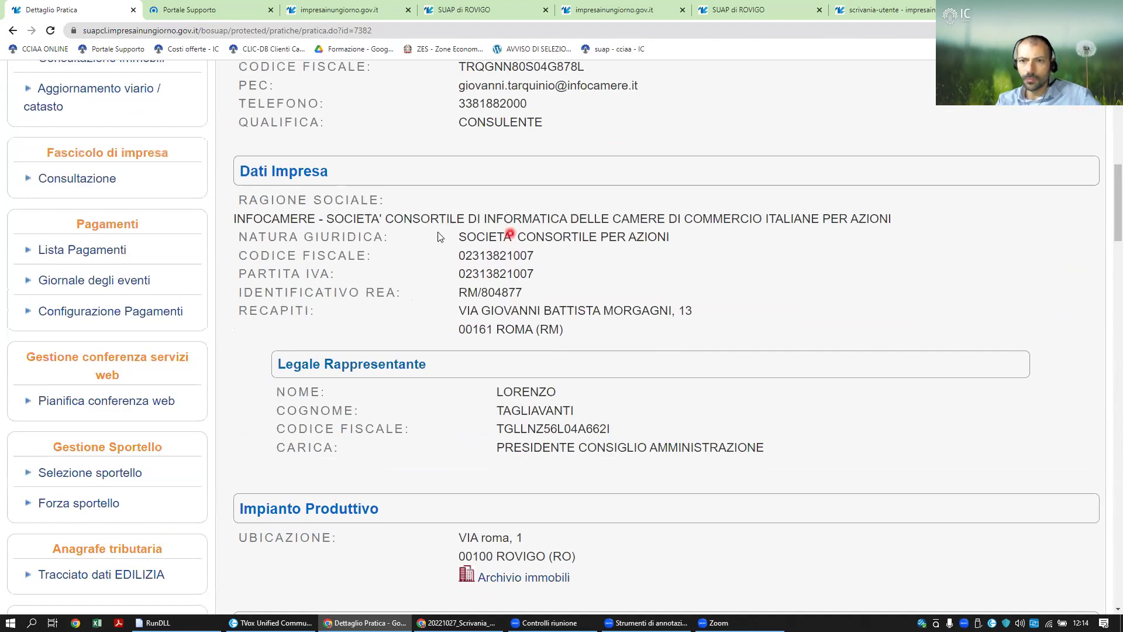
scroll(526, 310, "down", 1)
Examine the case's commercial, sanitary and building procedures with their recipient bodies and attached documents
scroll(537, 319, "down", 9)
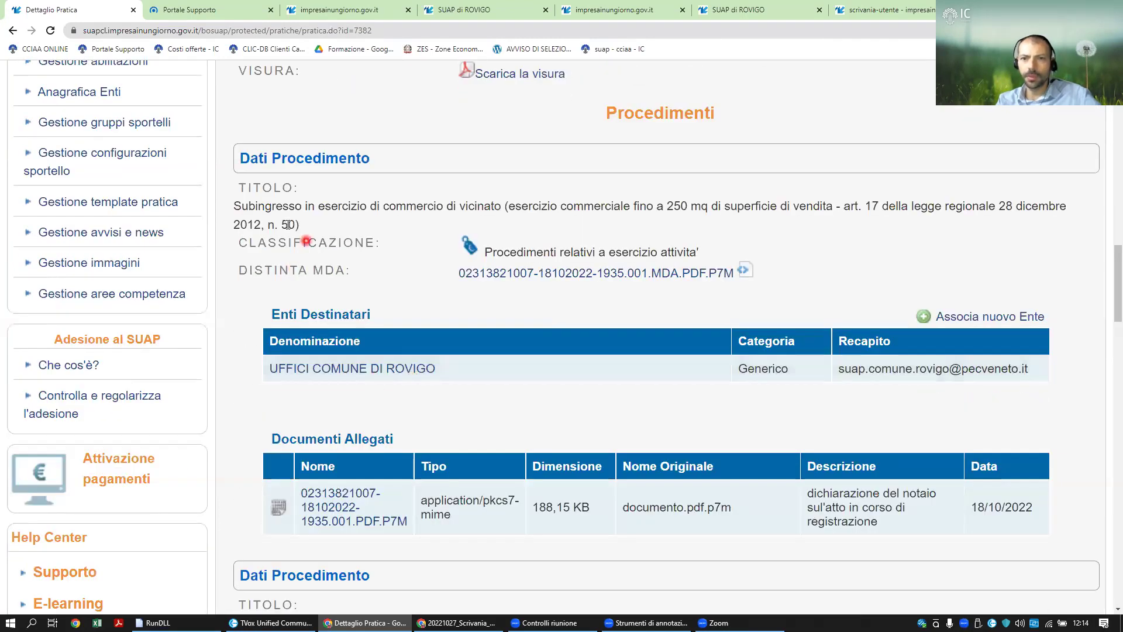
scroll(500, 318, "down", 1)
scroll(496, 328, "down", 4)
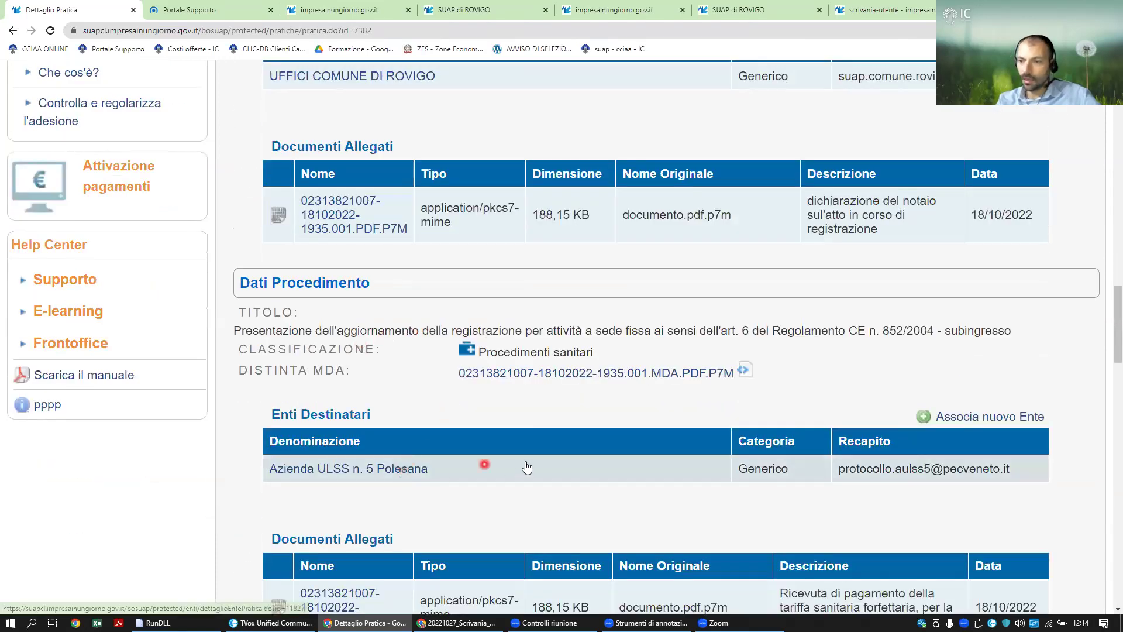
scroll(444, 417, "down", 7)
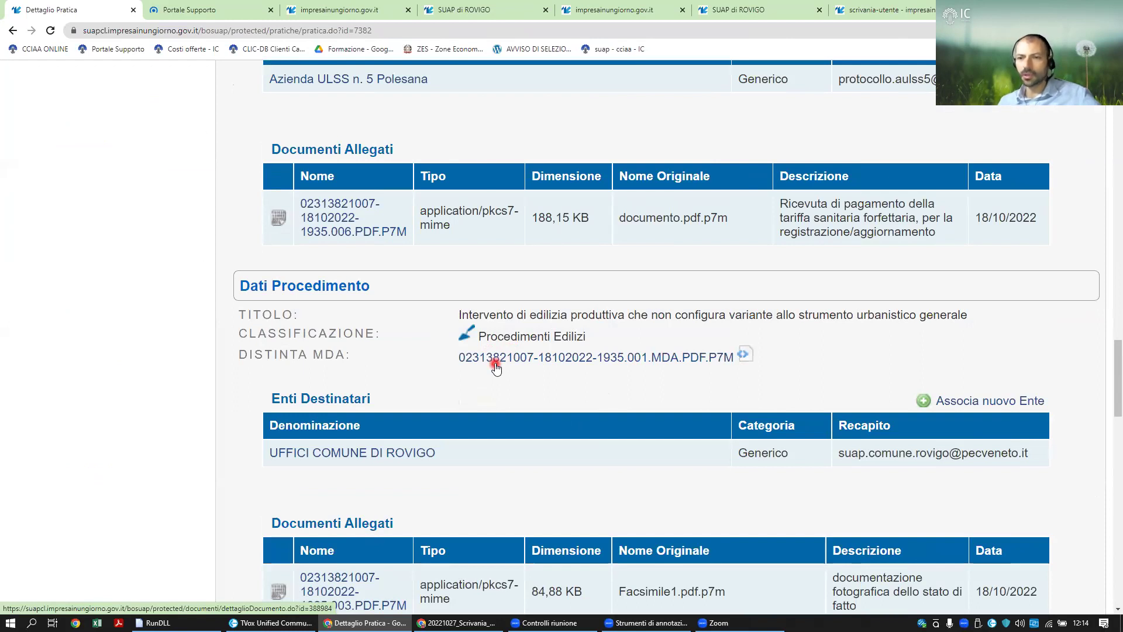
scroll(495, 351, "down", 5)
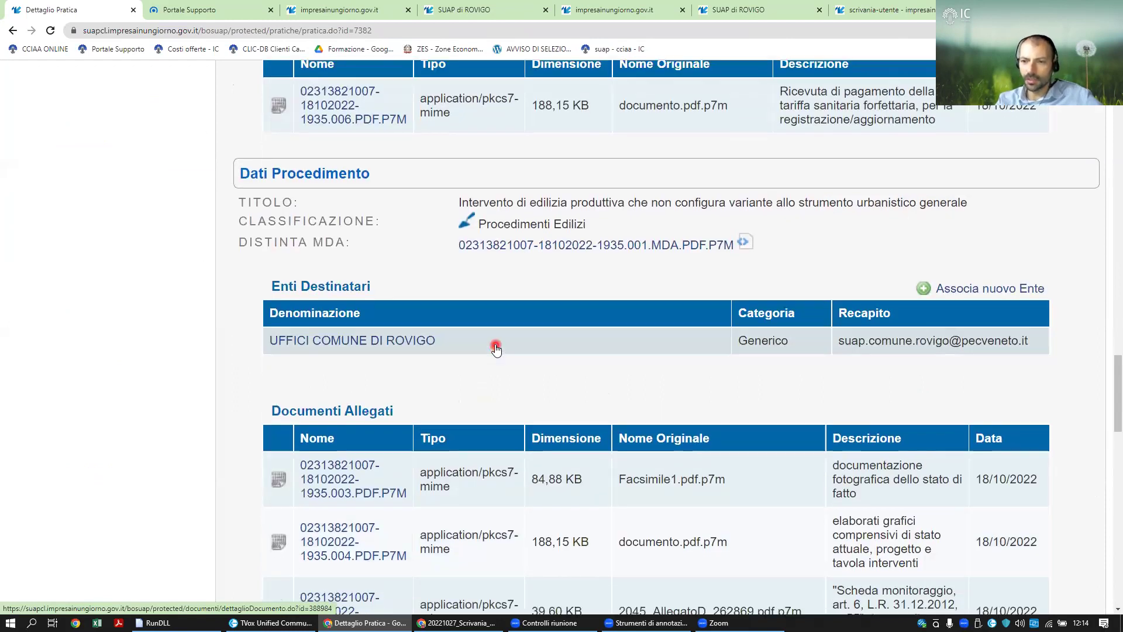
scroll(345, 319, "down", 7)
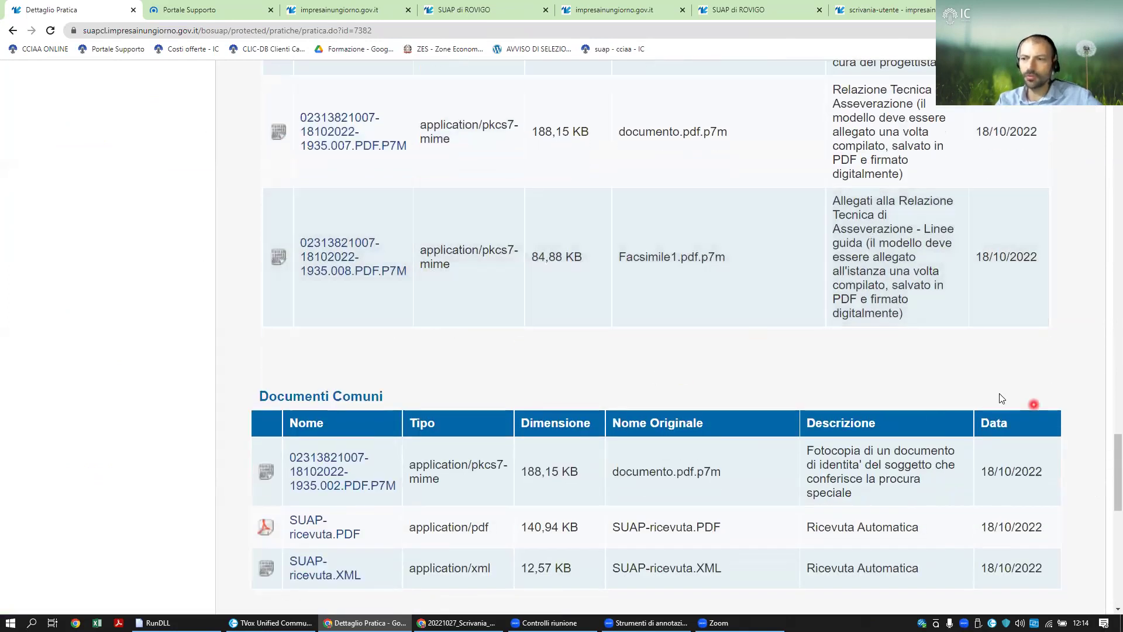
Review the Documenti Comuni and the list of manual and automatic events recorded for the case
scroll(366, 449, "down", 1)
scroll(366, 449, "down", 3)
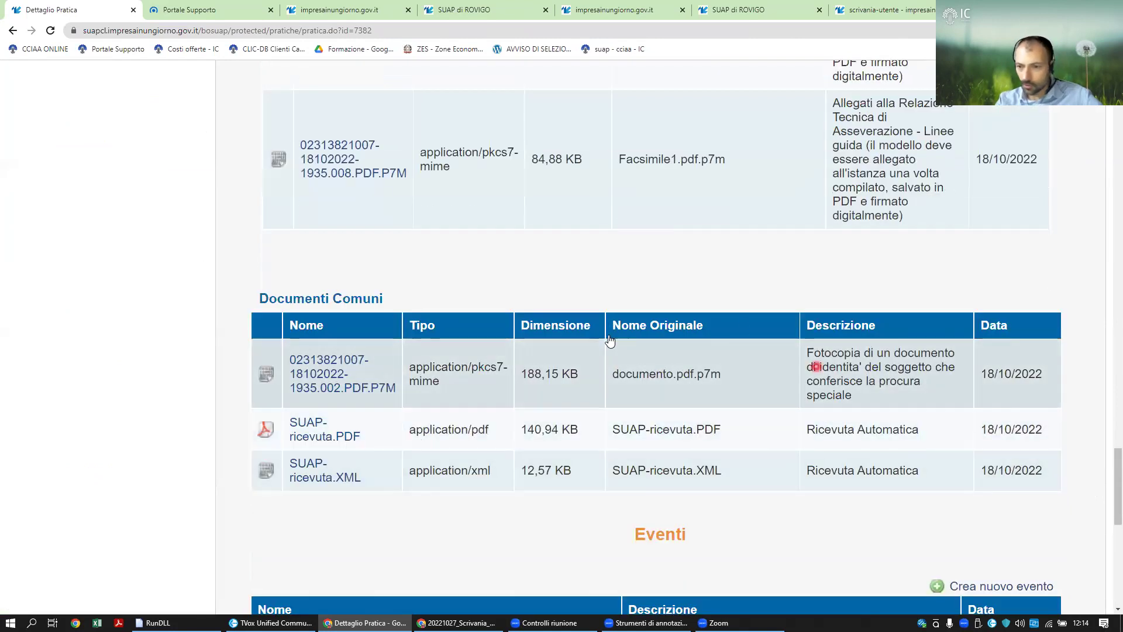
scroll(752, 341, "down", 2)
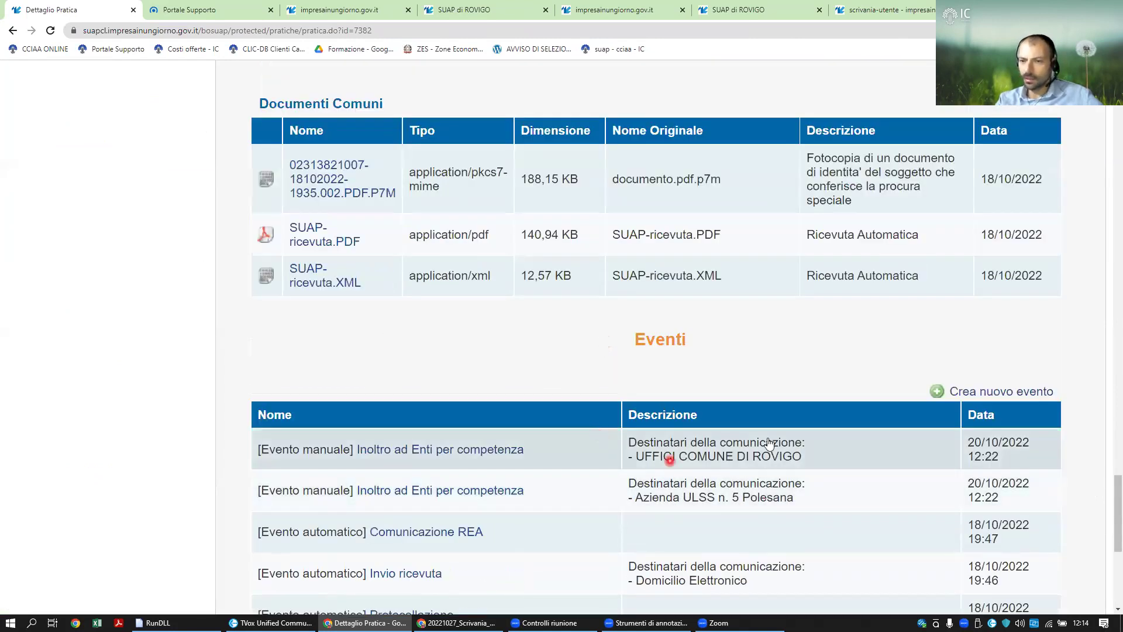
scroll(760, 445, "down", 2)
scroll(635, 269, "down", 2)
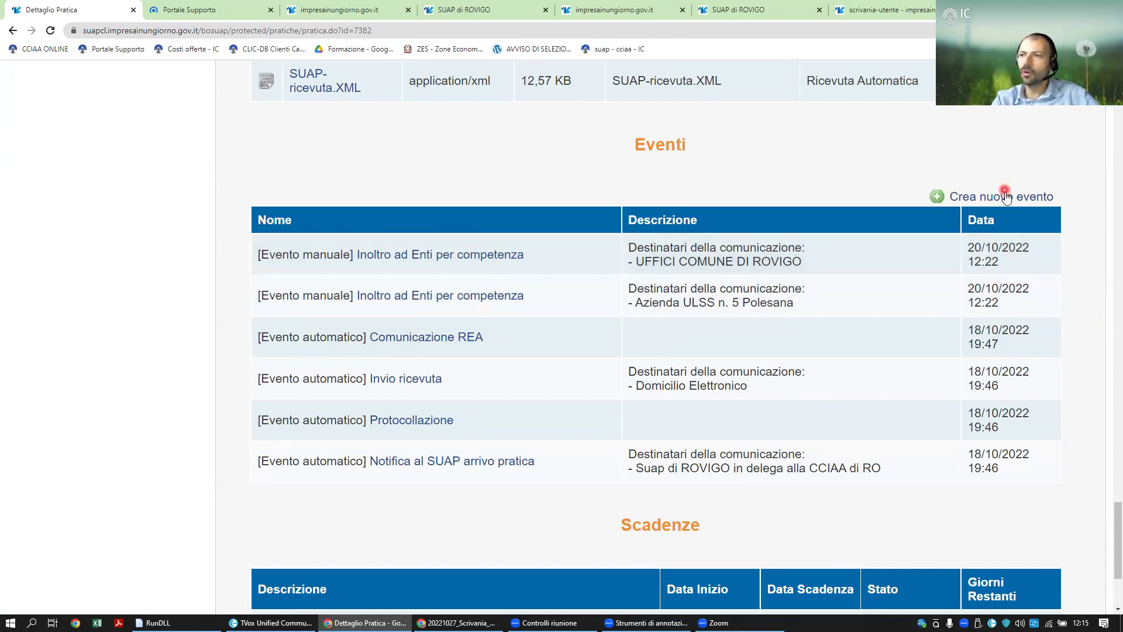
Start a new event for the case and review the available event types from Richiesta integrazione documentale to Voltura pratica
left_click(1050, 199)
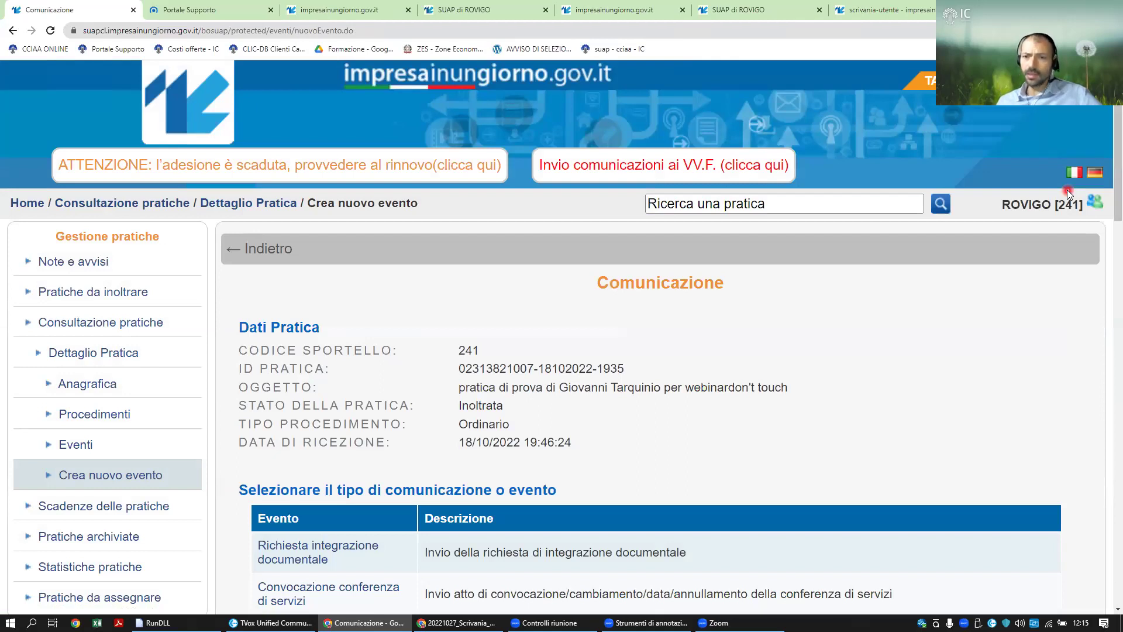
scroll(622, 418, "down", 2)
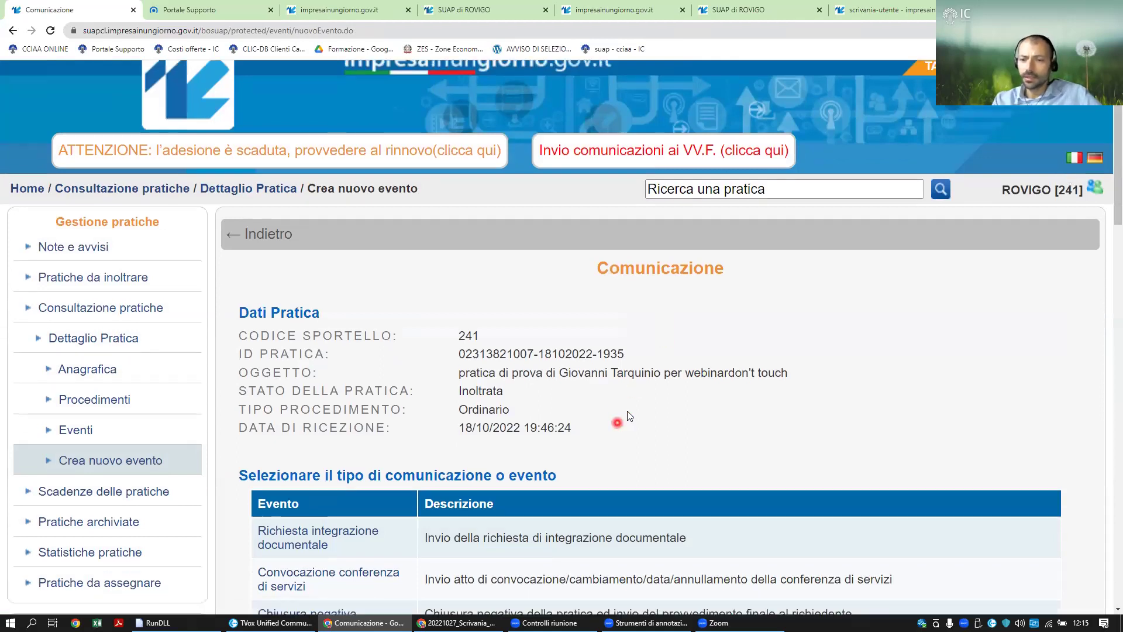
scroll(633, 399, "down", 2)
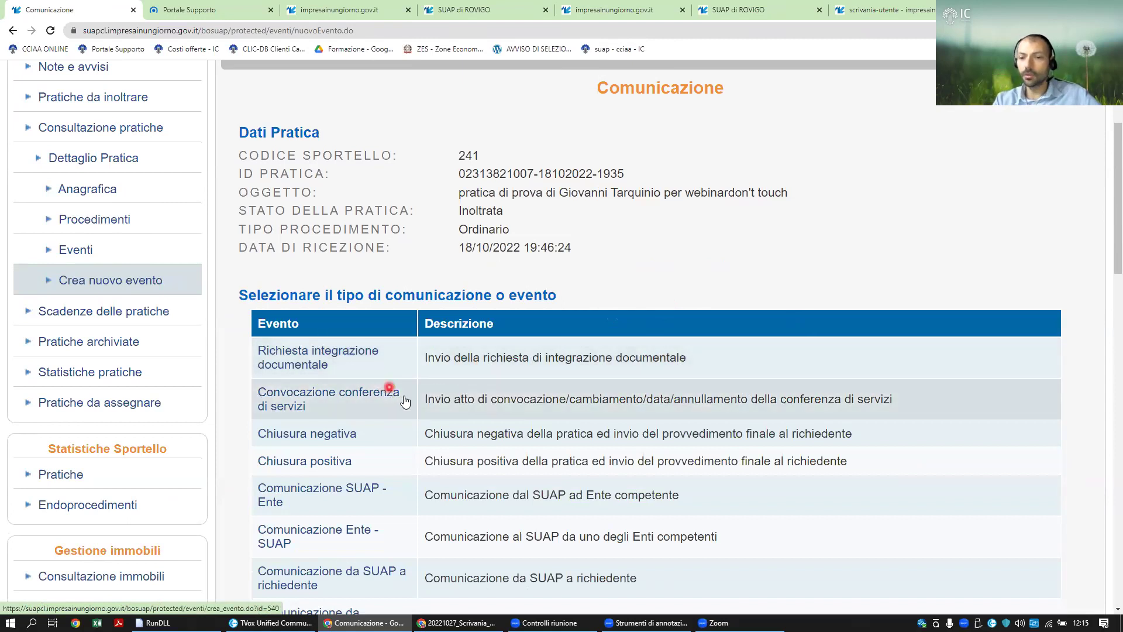
scroll(508, 373, "down", 2)
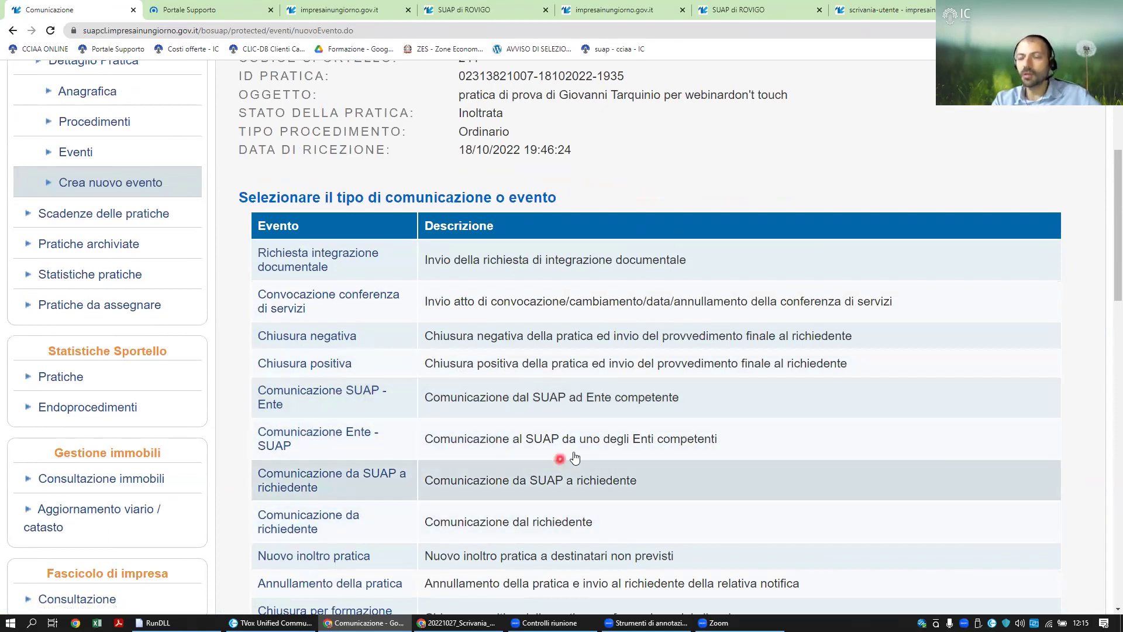
scroll(476, 409, "down", 2)
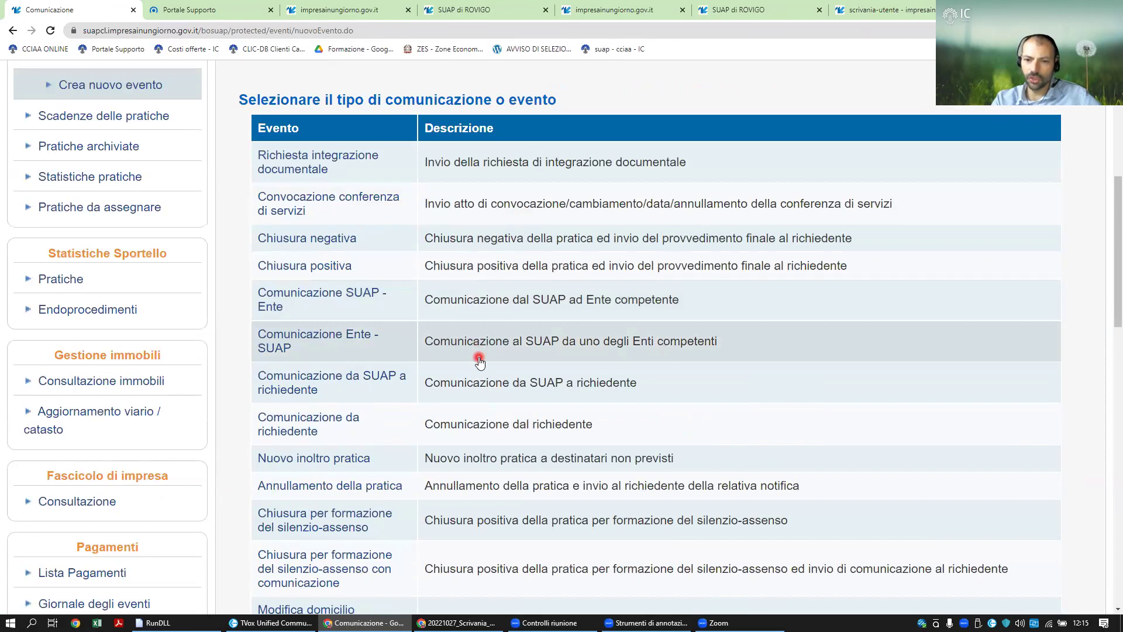
scroll(479, 359, "down", 2)
scroll(478, 358, "down", 2)
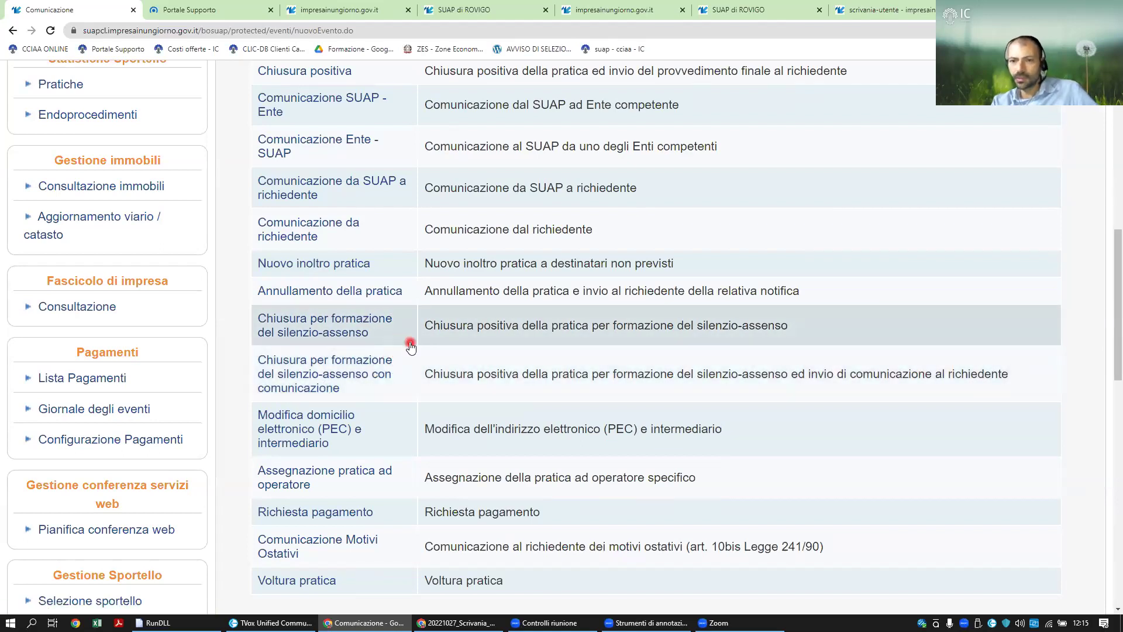
key("ctrl+plus")
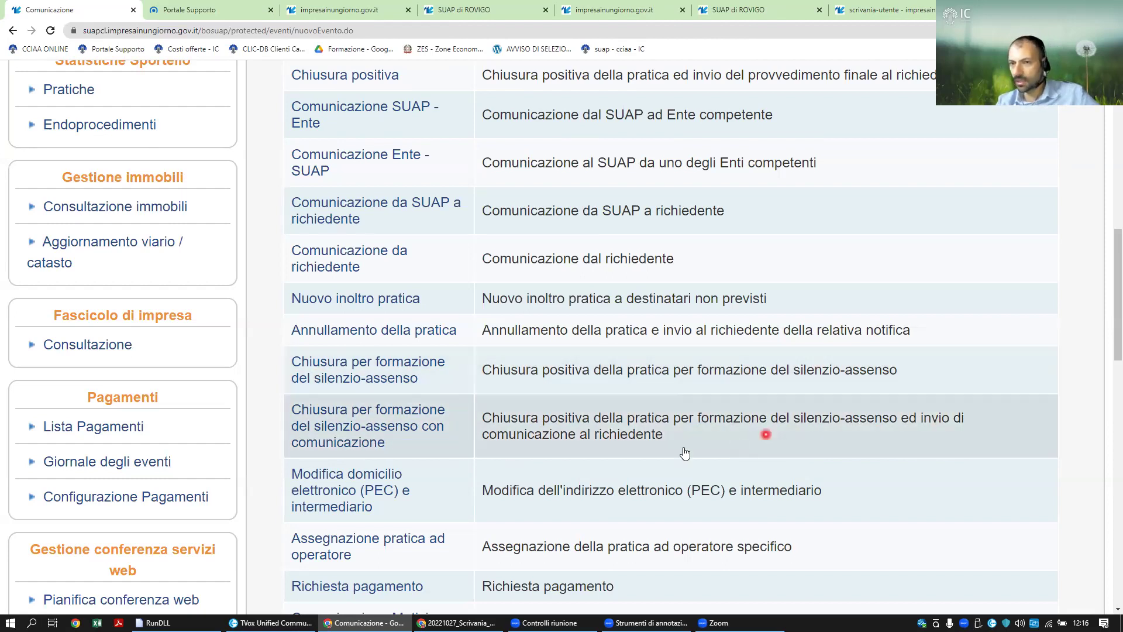
Start a Chiusura positiva event for the case and set Evento pubblico to Si
scroll(514, 427, "up", 2)
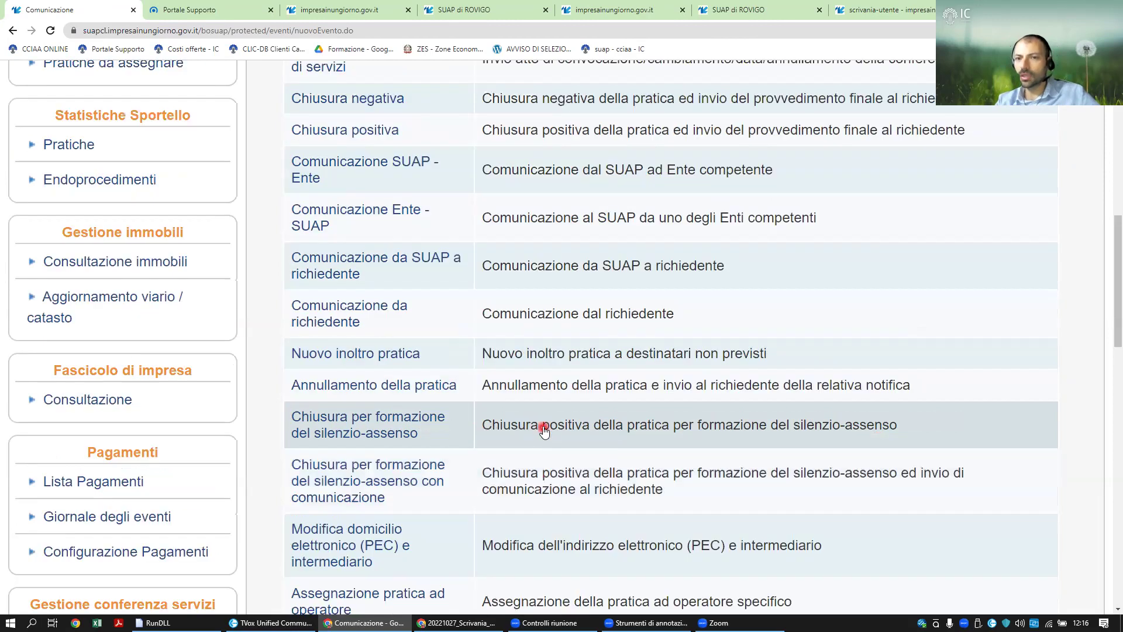
scroll(515, 435, "up", 2)
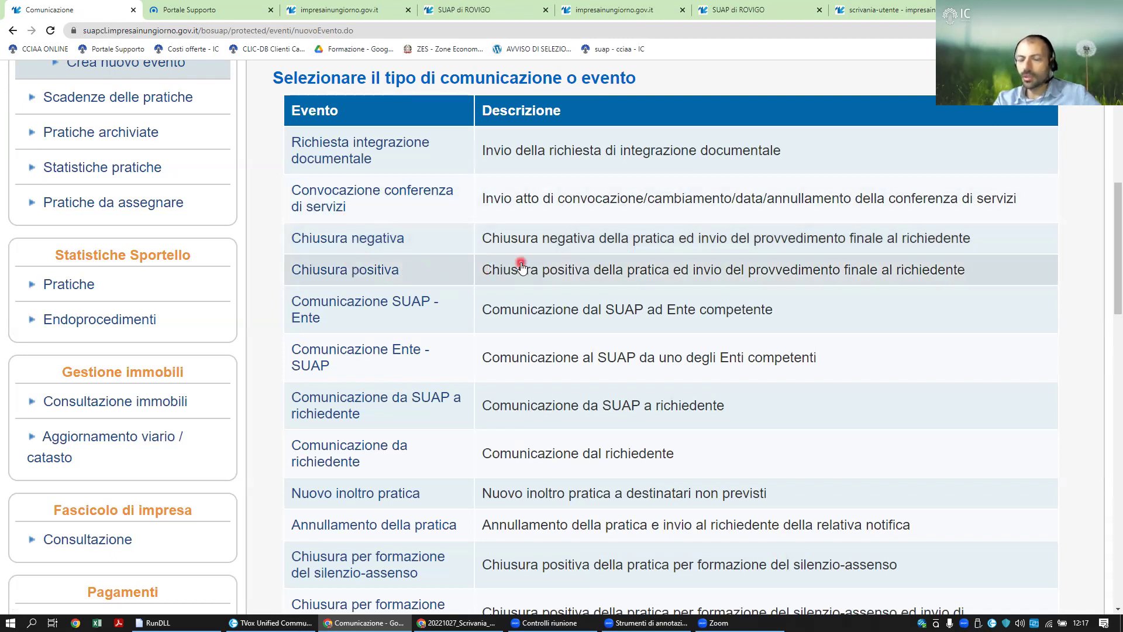
left_click(570, 270)
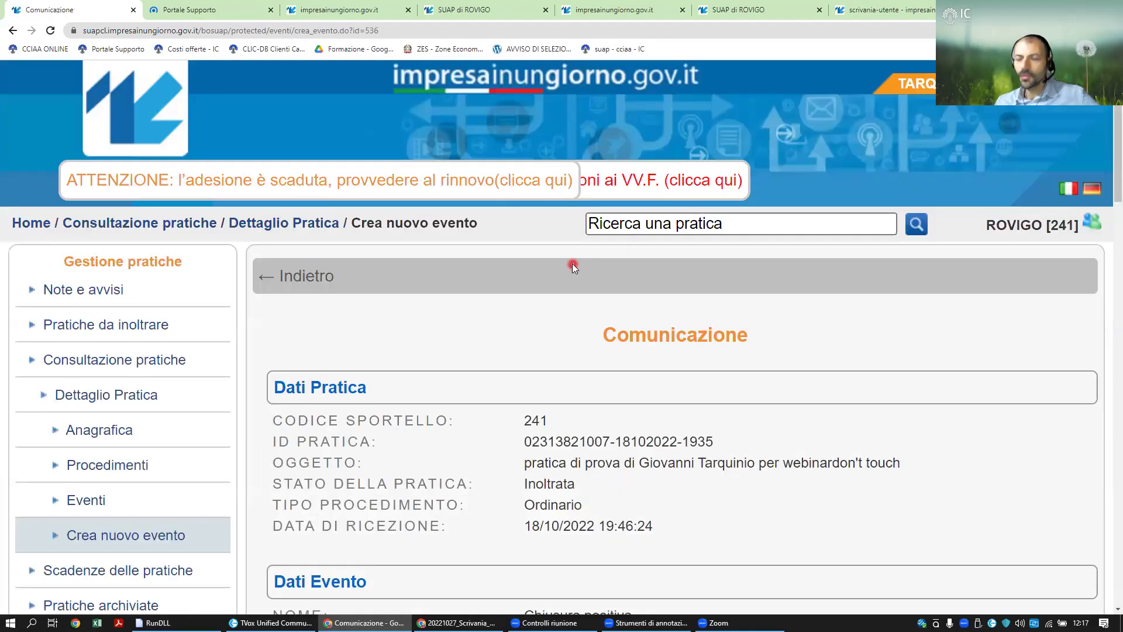
scroll(528, 366, "down", 4)
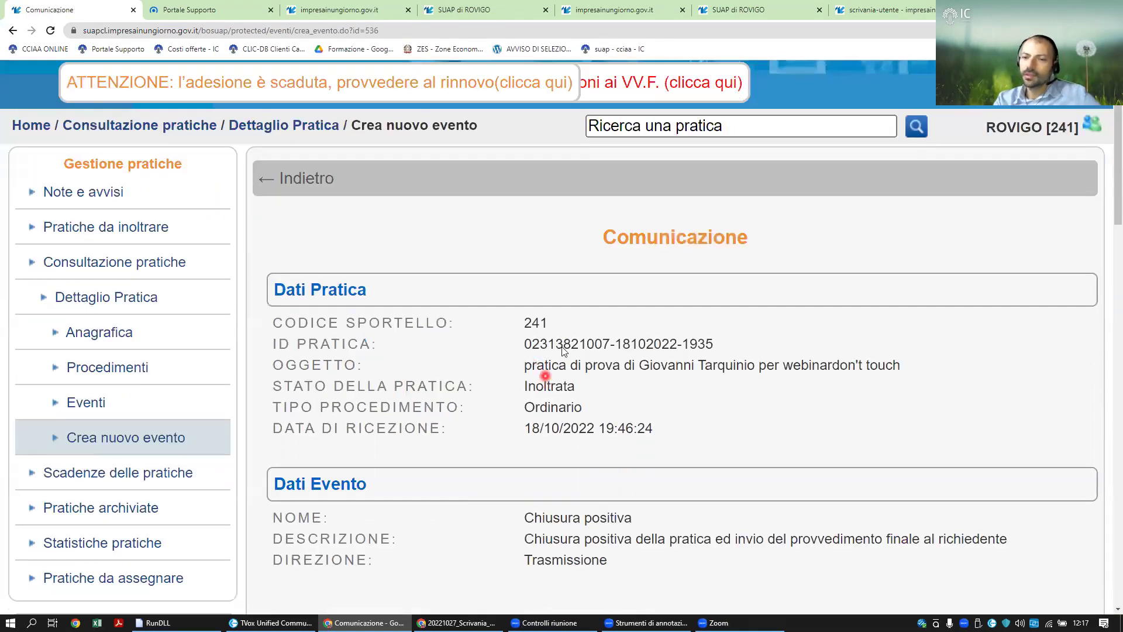
scroll(429, 271, "down", 5)
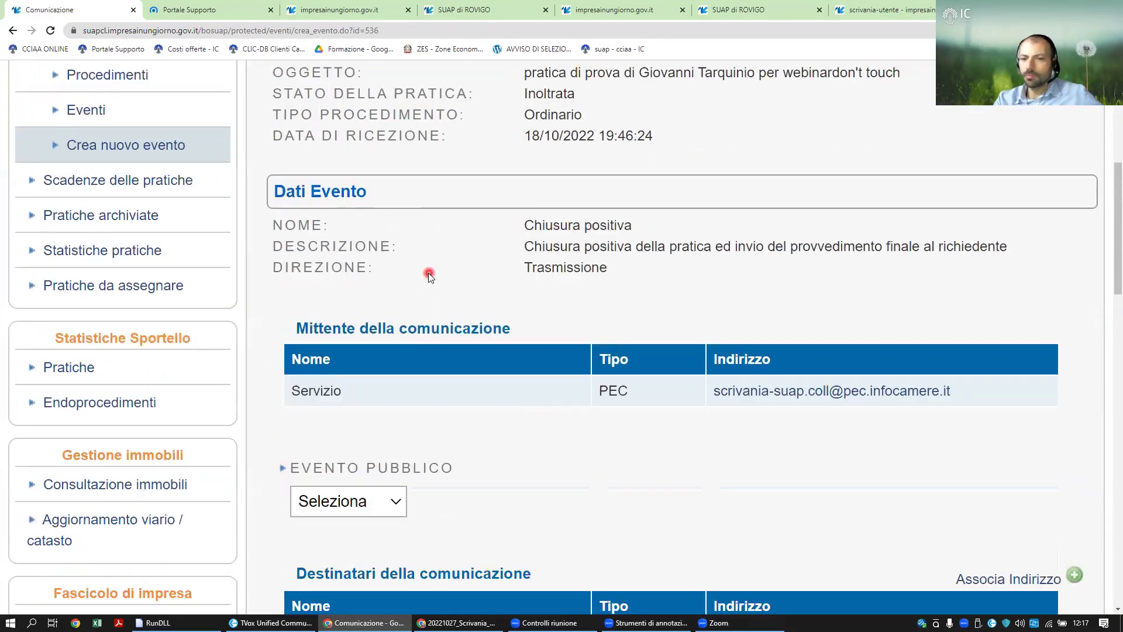
left_click(397, 406)
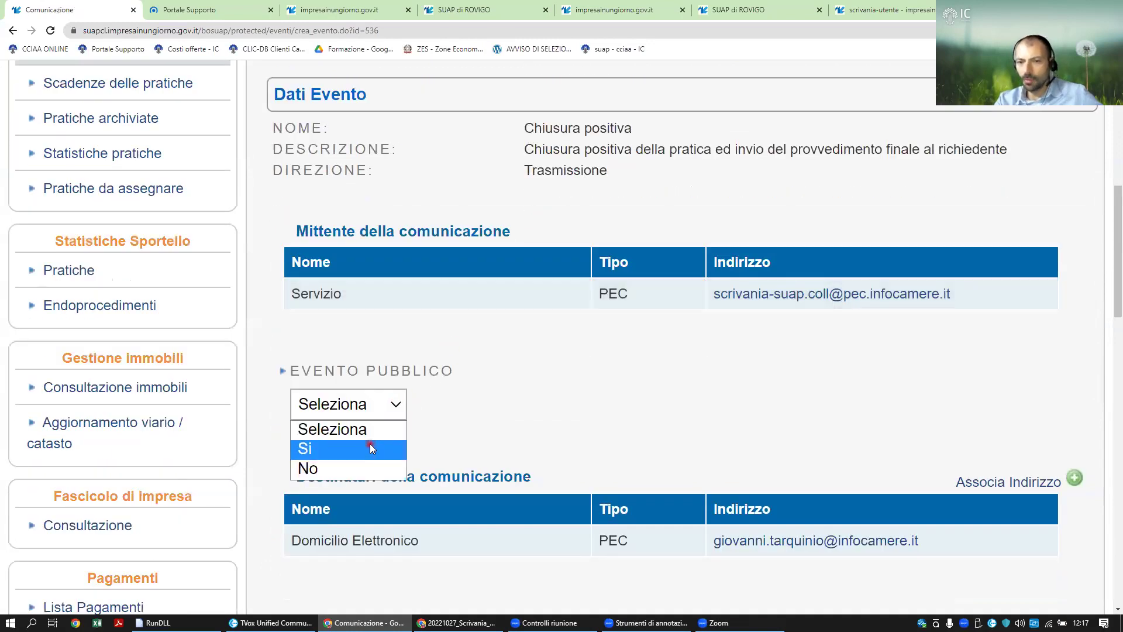
left_click(370, 444)
Examine the positive closure form's recipients, the required signed Provvedimento finale attachment, the Note aggiuntive alla comunicazione and the Commento all'evento sections
scroll(441, 401, "down", 5)
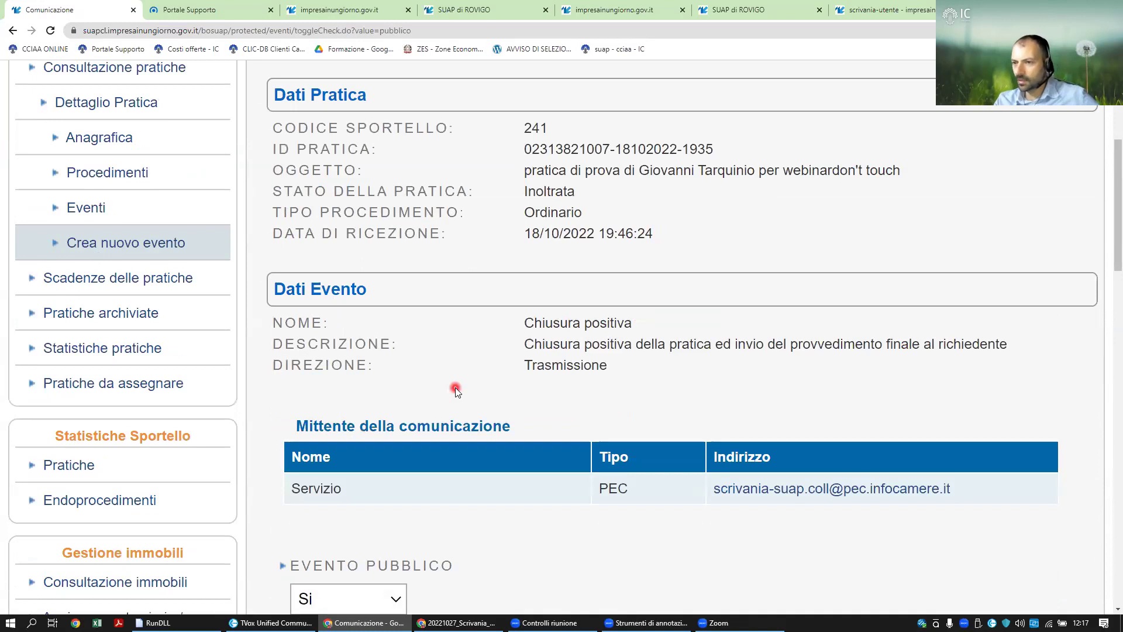
scroll(389, 332, "down", 8)
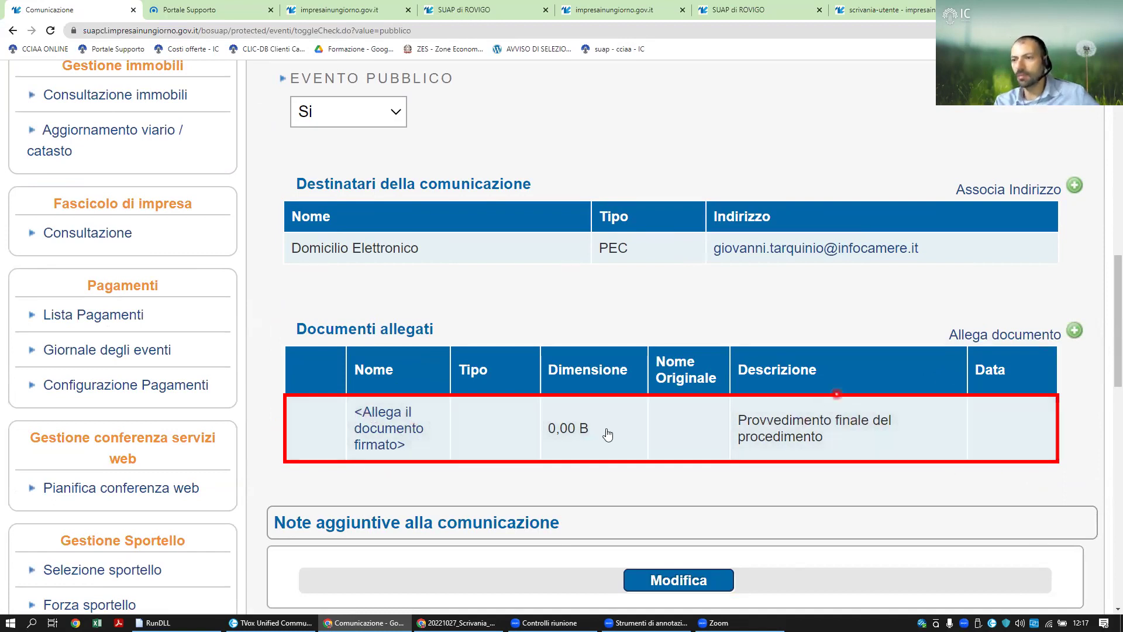
scroll(421, 421, "down", 3)
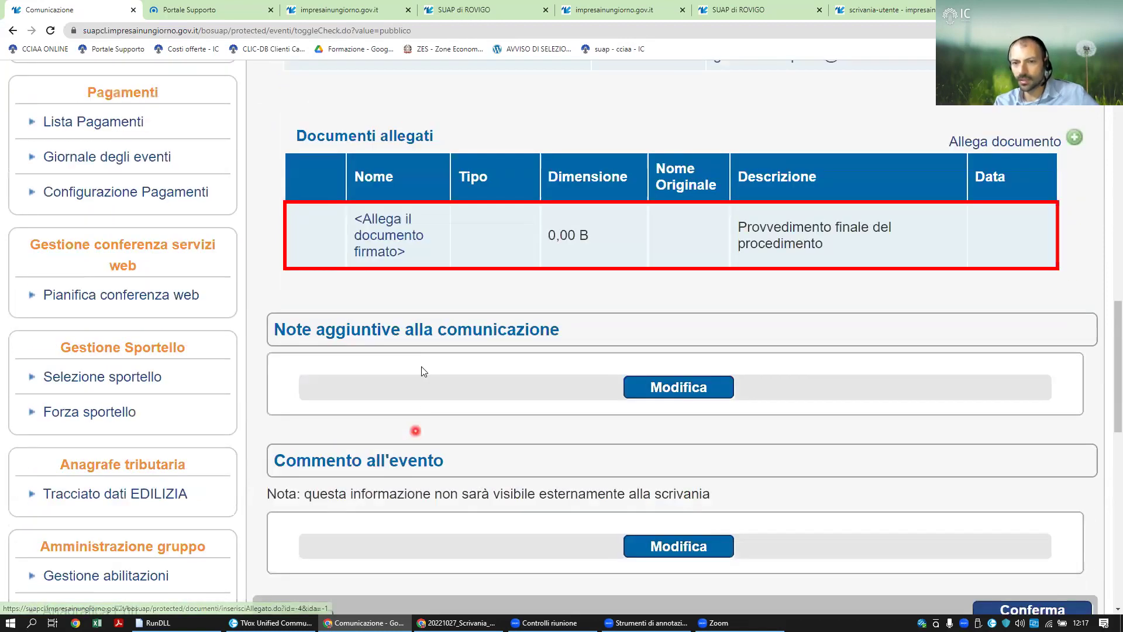
scroll(358, 353, "down", 2)
left_click_drag(273, 228, 583, 236)
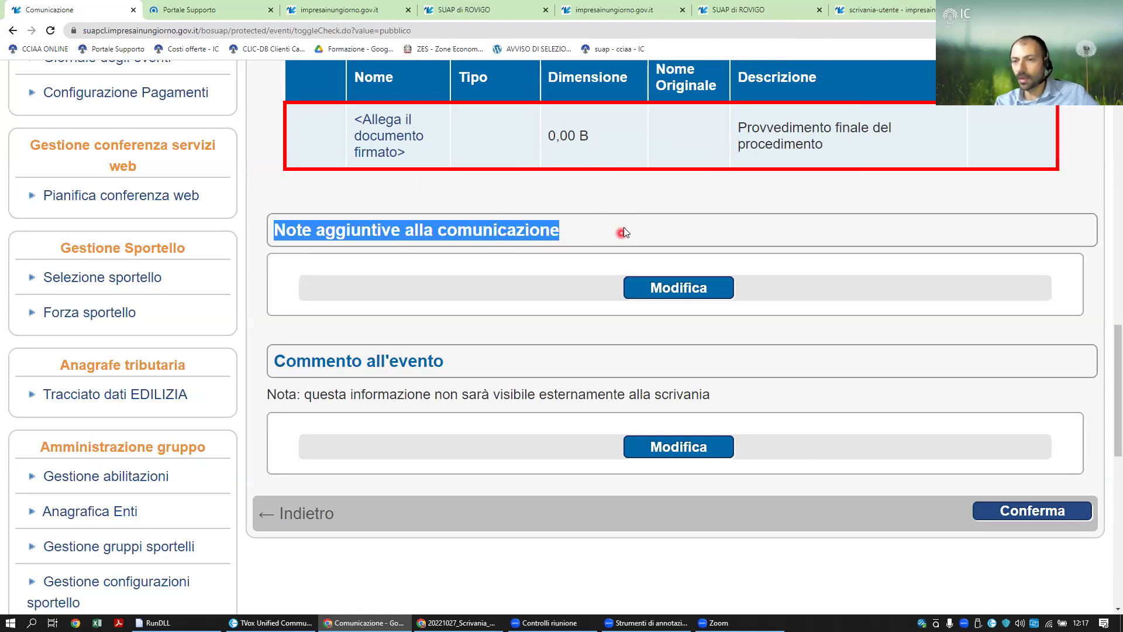
left_click(579, 233)
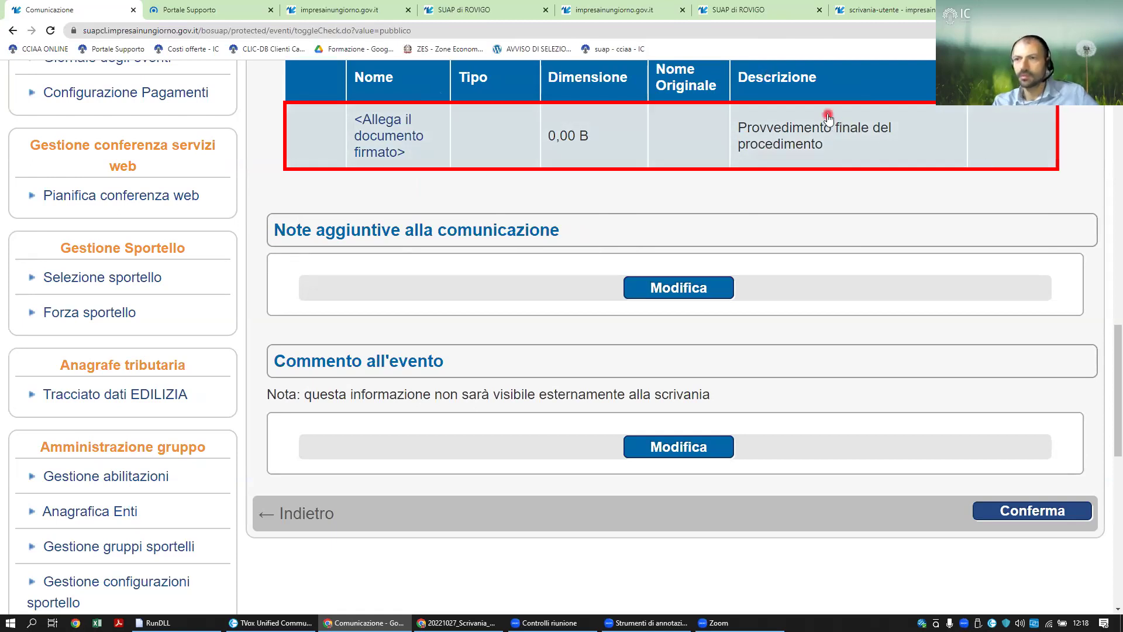
left_click_drag(278, 228, 557, 217)
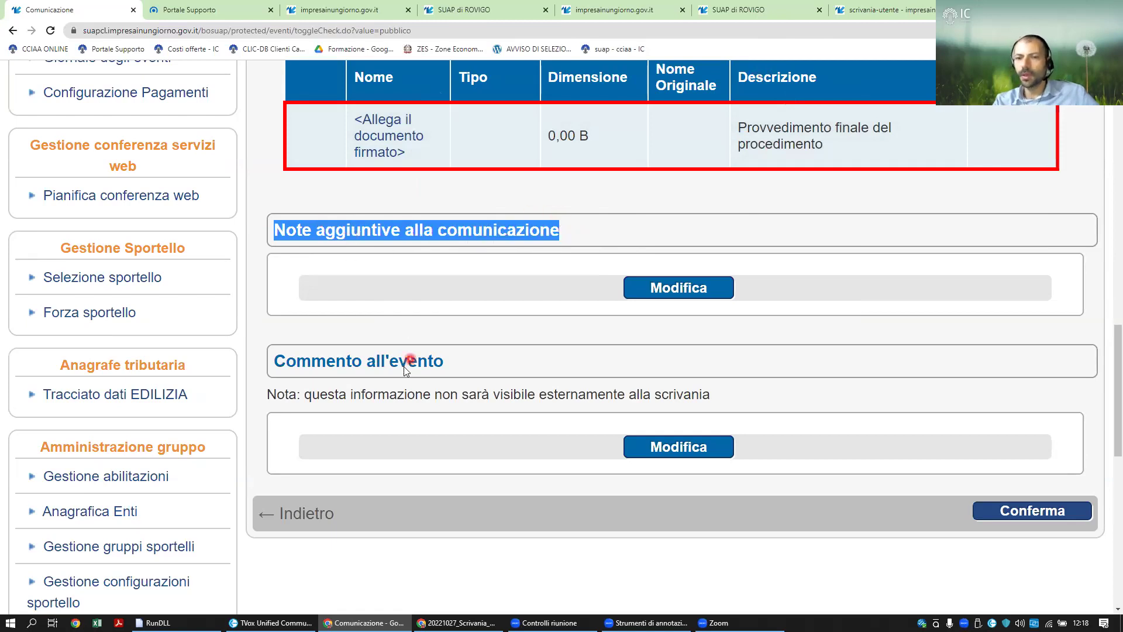
left_click_drag(286, 362, 493, 356)
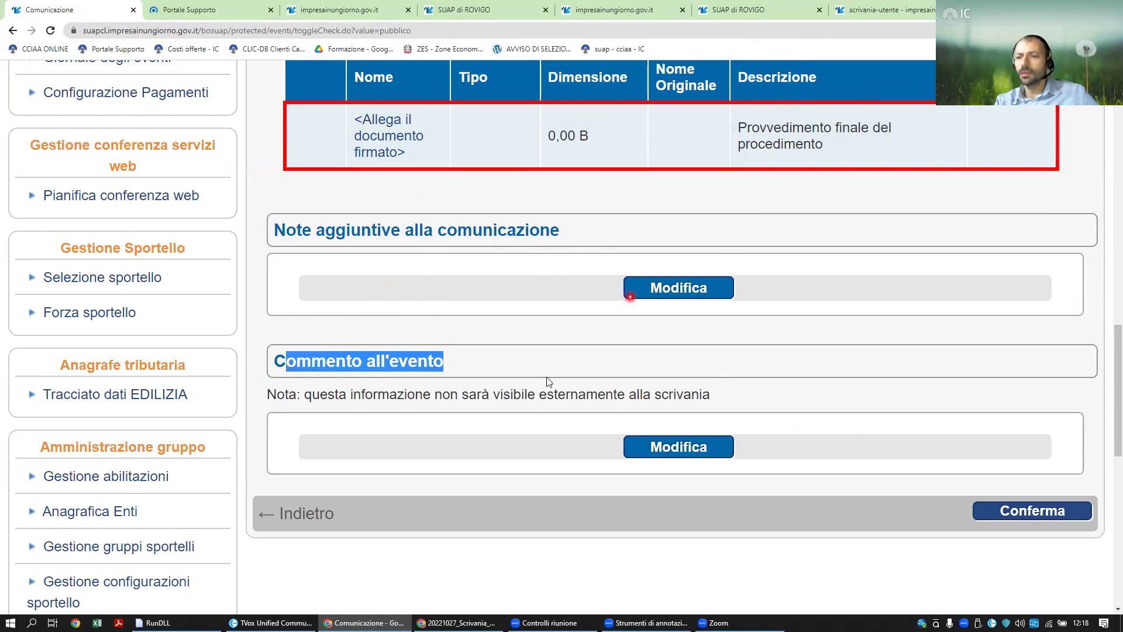
left_click(479, 359)
scroll(512, 364, "up", 3)
scroll(514, 369, "up", 5)
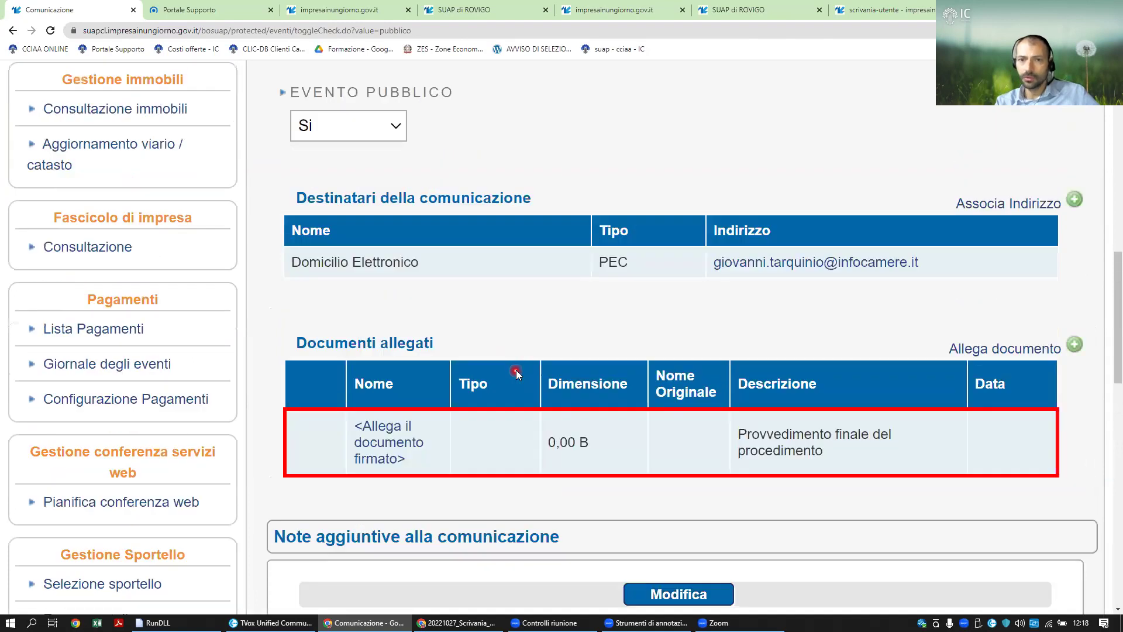
Leave the positive closure unconfirmed, return to the case detail and start another new event from its Eventi section
scroll(534, 346, "up", 8)
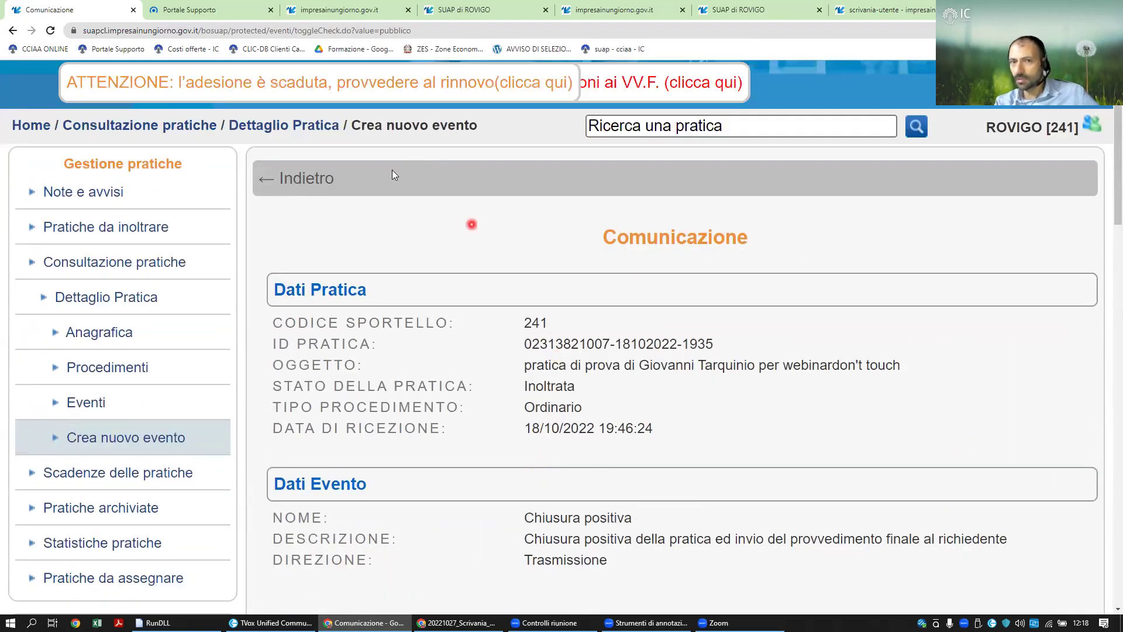
left_click(313, 185)
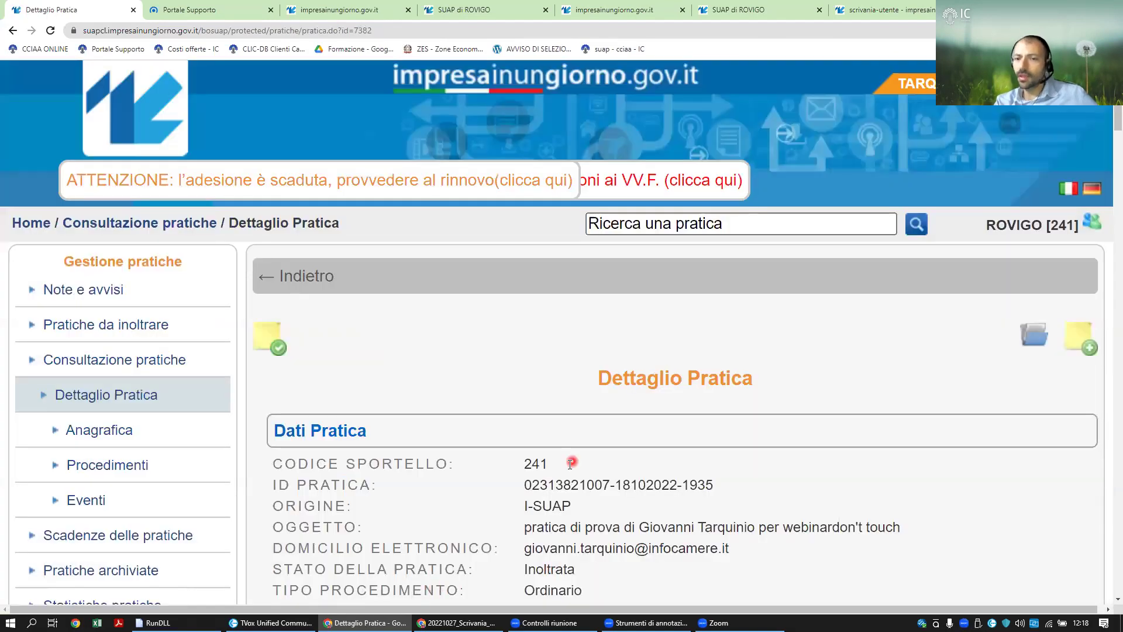
scroll(576, 462, "down", 8)
scroll(584, 445, "down", 15)
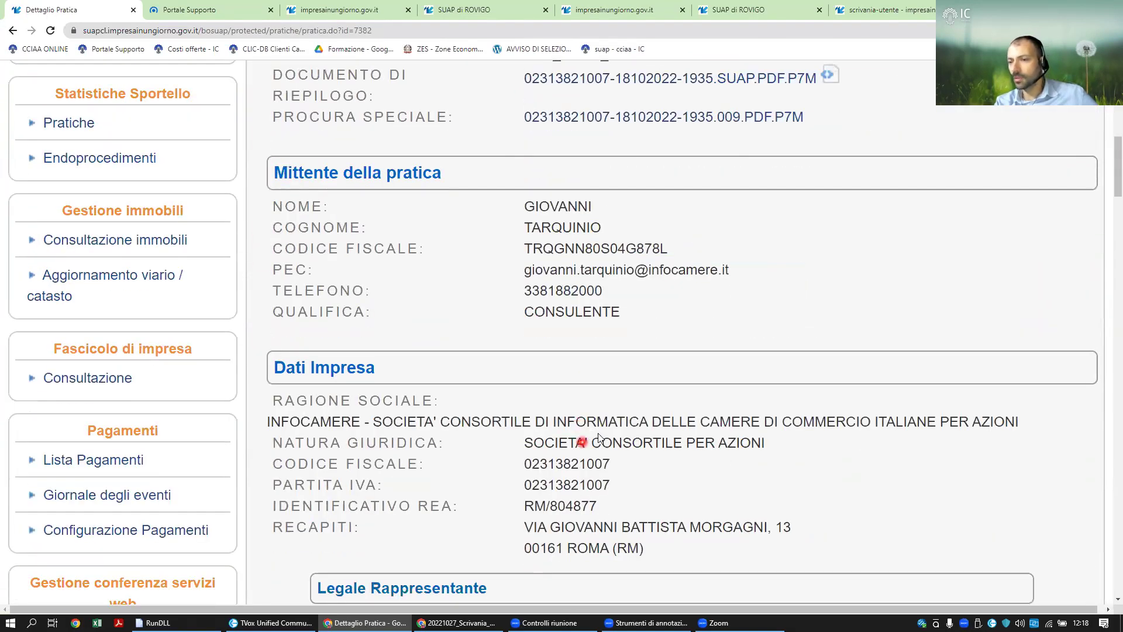
scroll(630, 403, "down", 10)
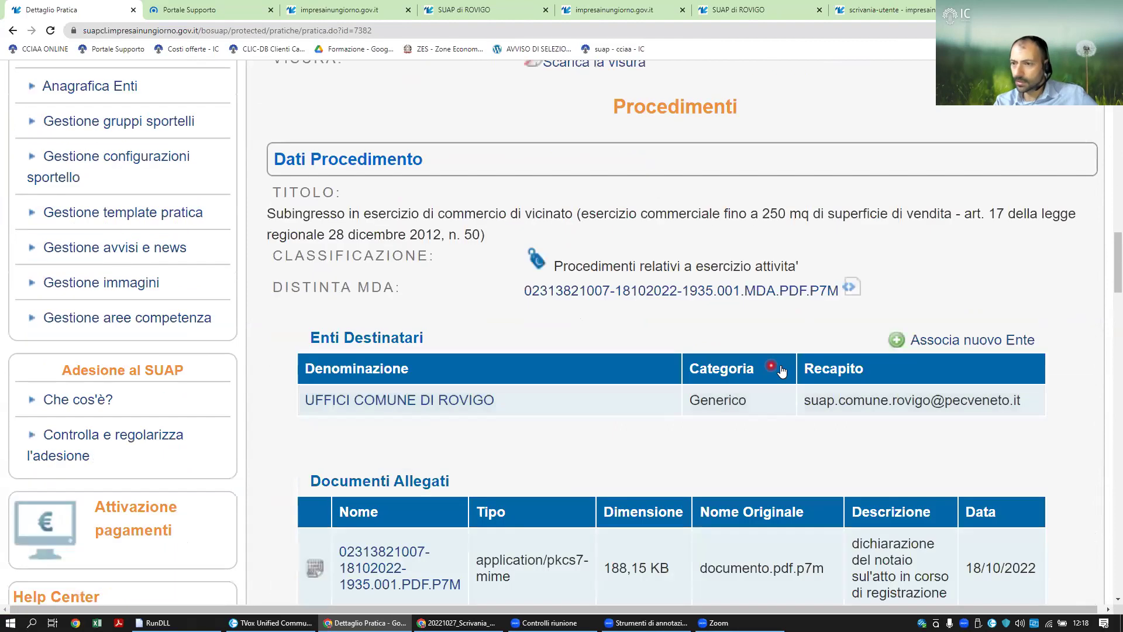
scroll(996, 314, "down", 14)
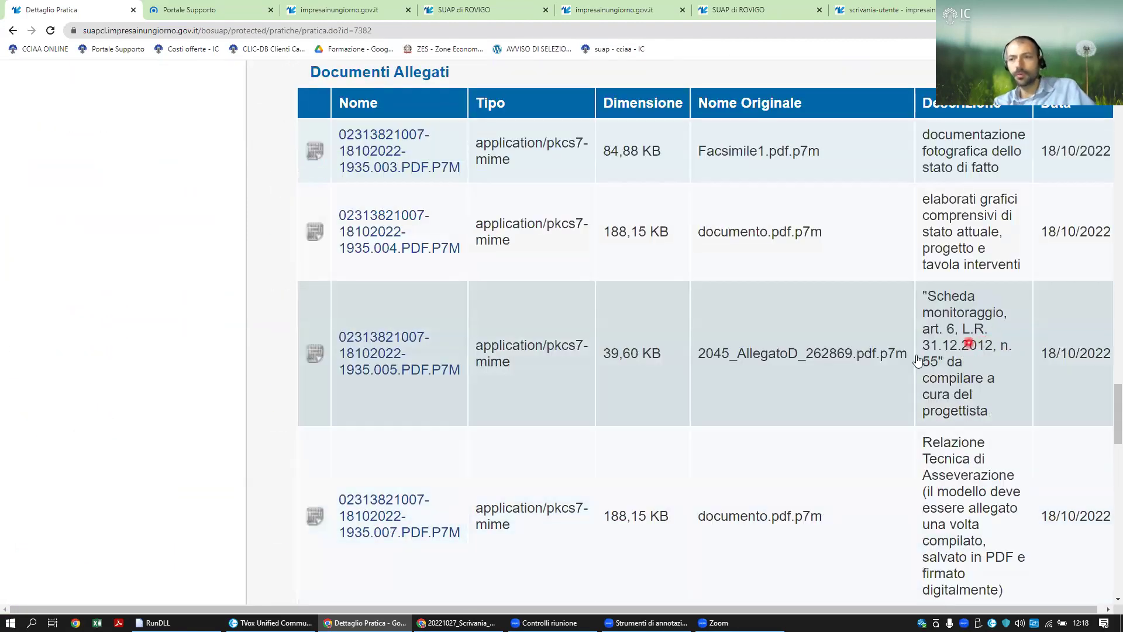
scroll(912, 360, "down", 4)
scroll(912, 360, "down", 1, "ctrl")
scroll(921, 387, "down", 3)
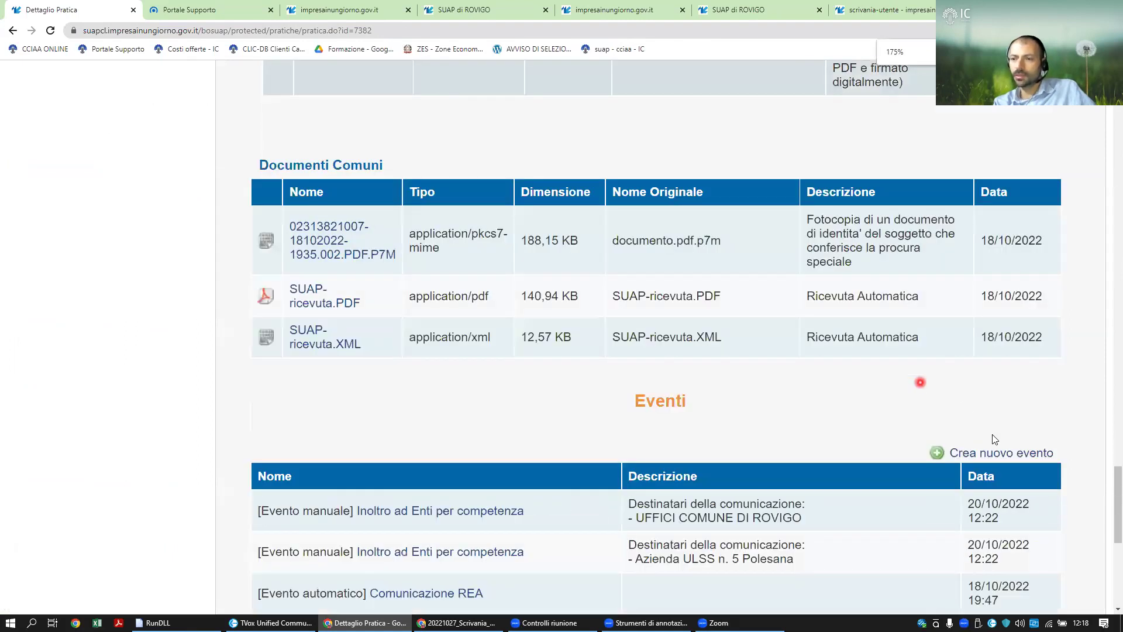
left_click(1012, 451)
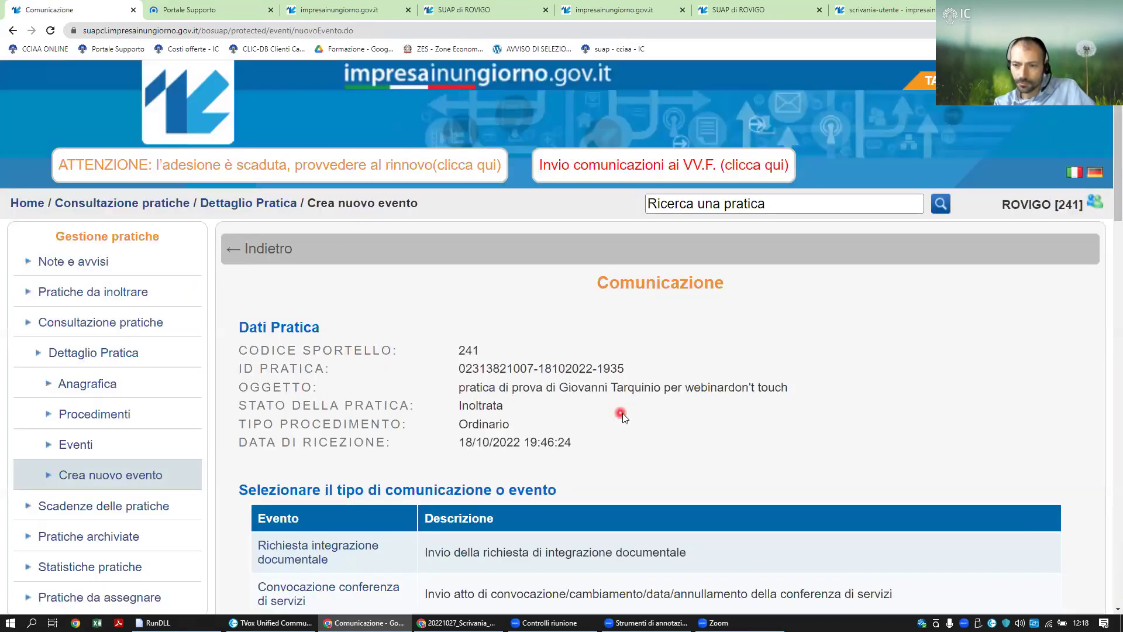
Choose Convocazione conferenza di servizi as the event type and set Evento pubblico to Si
scroll(622, 409, "up", 1, "ctrl")
scroll(618, 410, "down", 1)
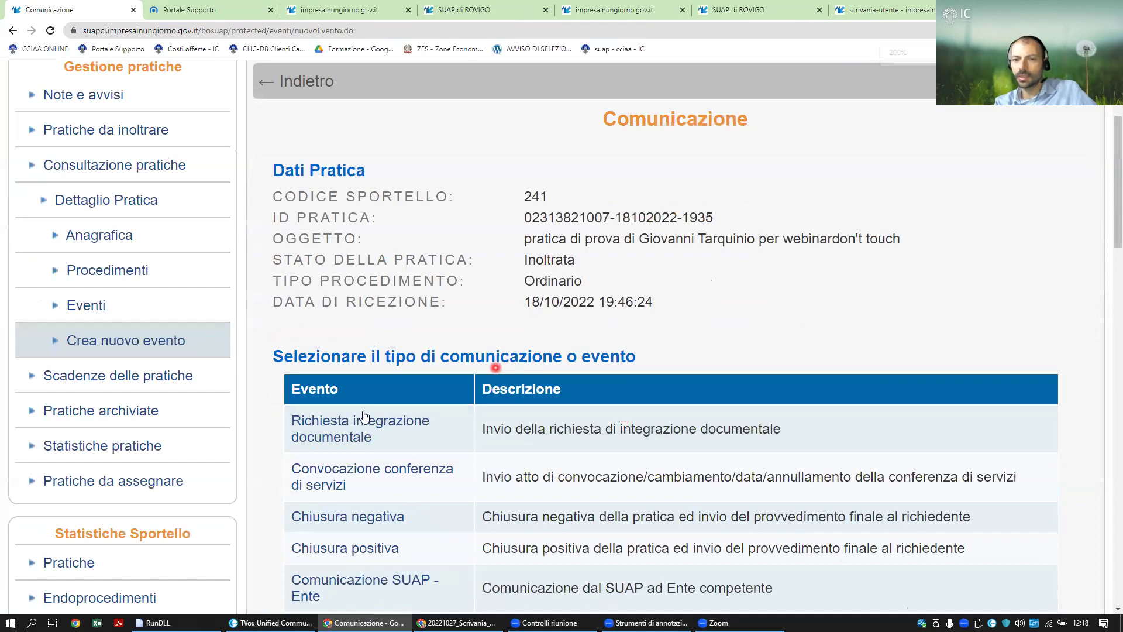
scroll(345, 462, "down", 2)
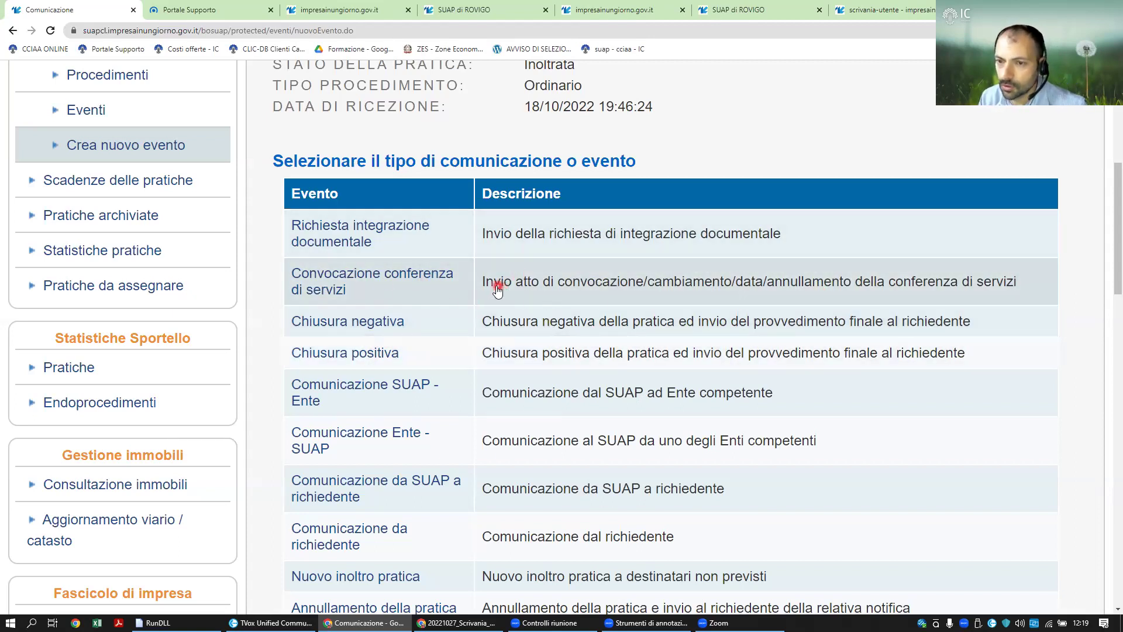
left_click(778, 297)
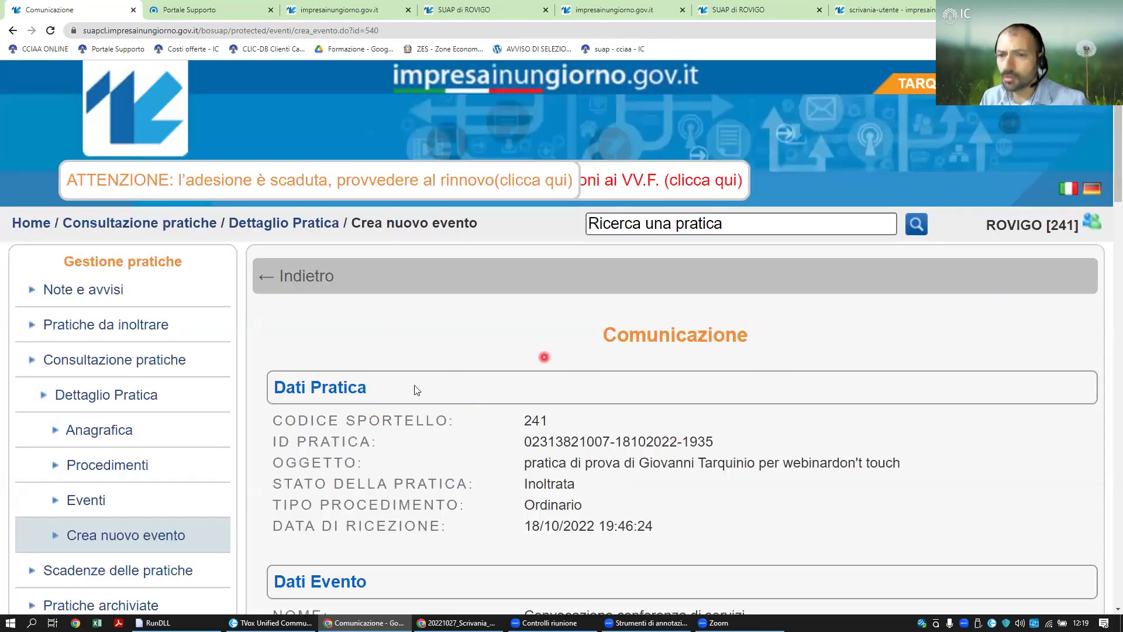
scroll(437, 467, "down", 2)
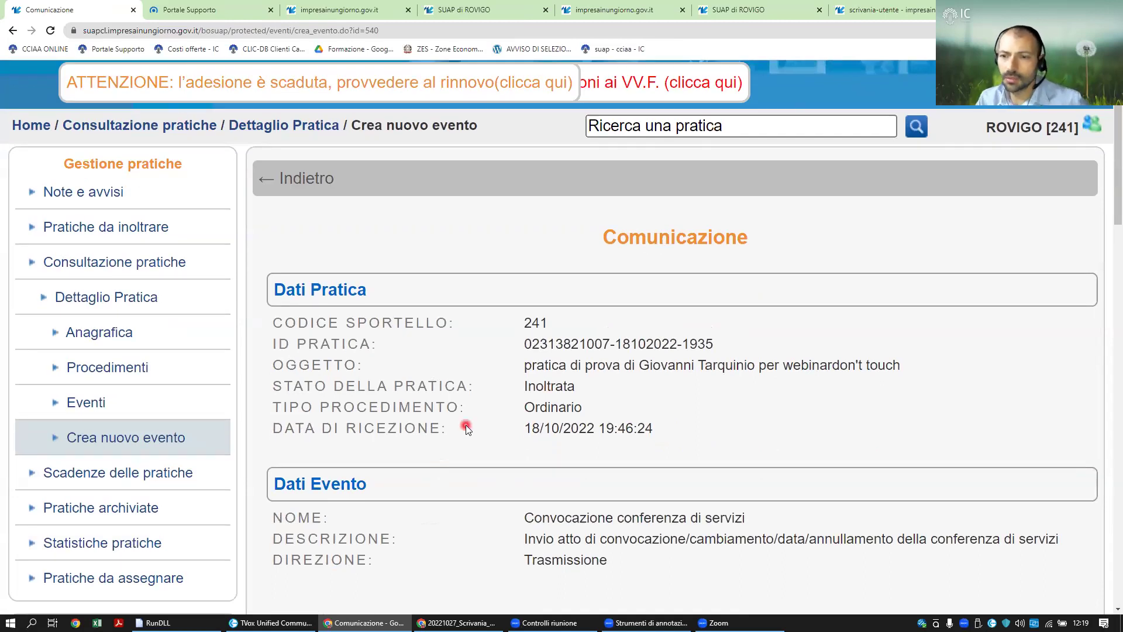
scroll(387, 320, "down", 2)
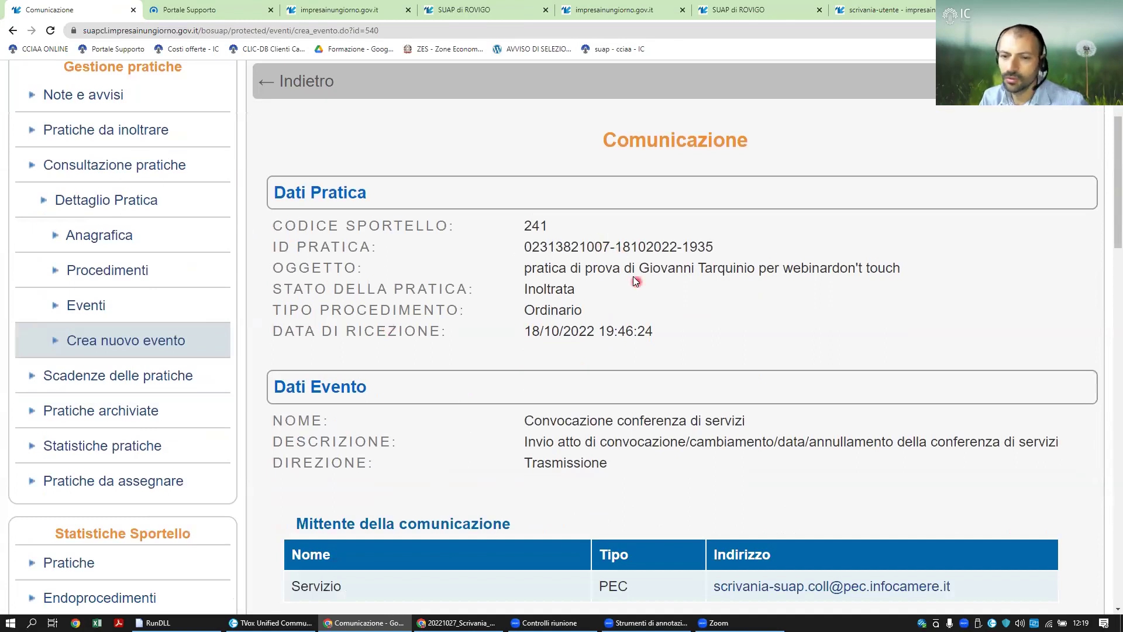
scroll(634, 280, "down", 2)
scroll(664, 336, "down", 2)
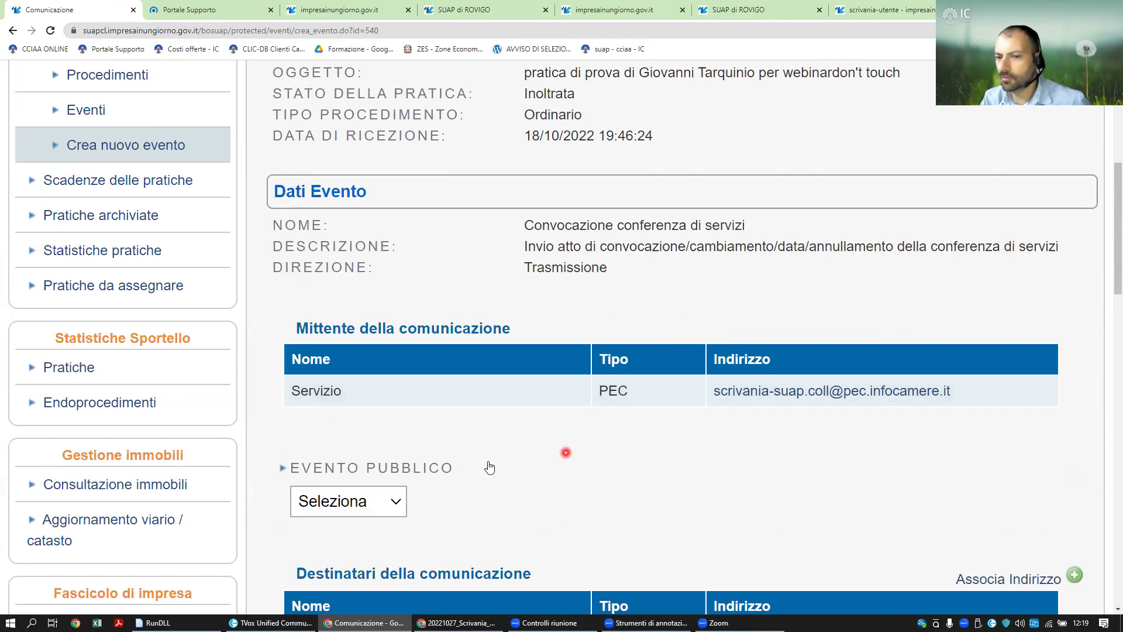
scroll(468, 503, "down", 2)
left_click(383, 404)
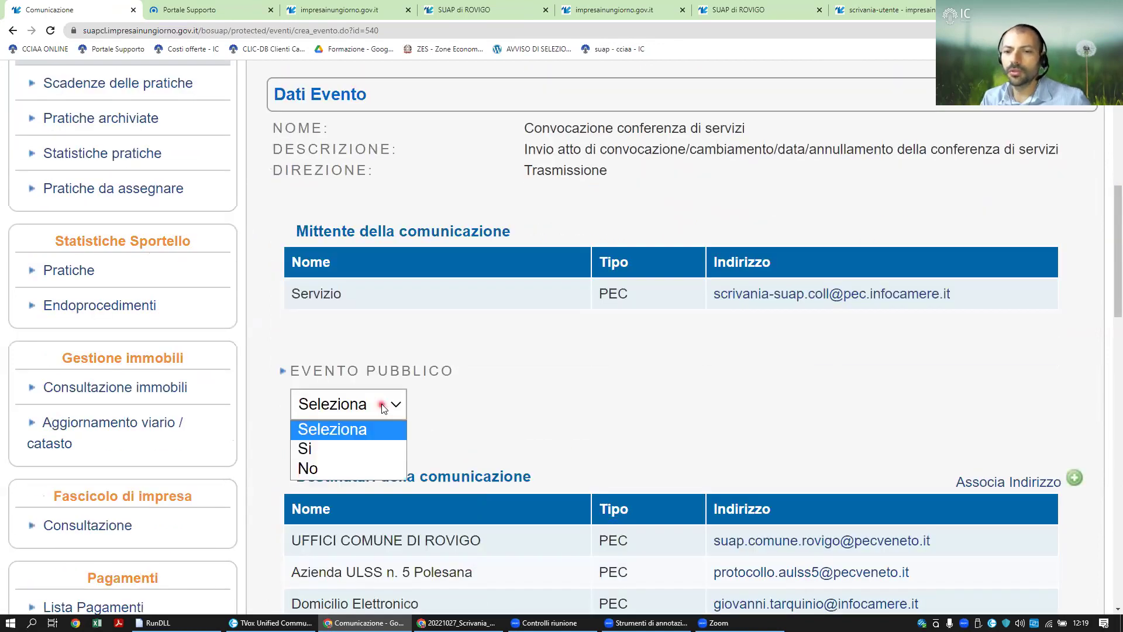
left_click(371, 449)
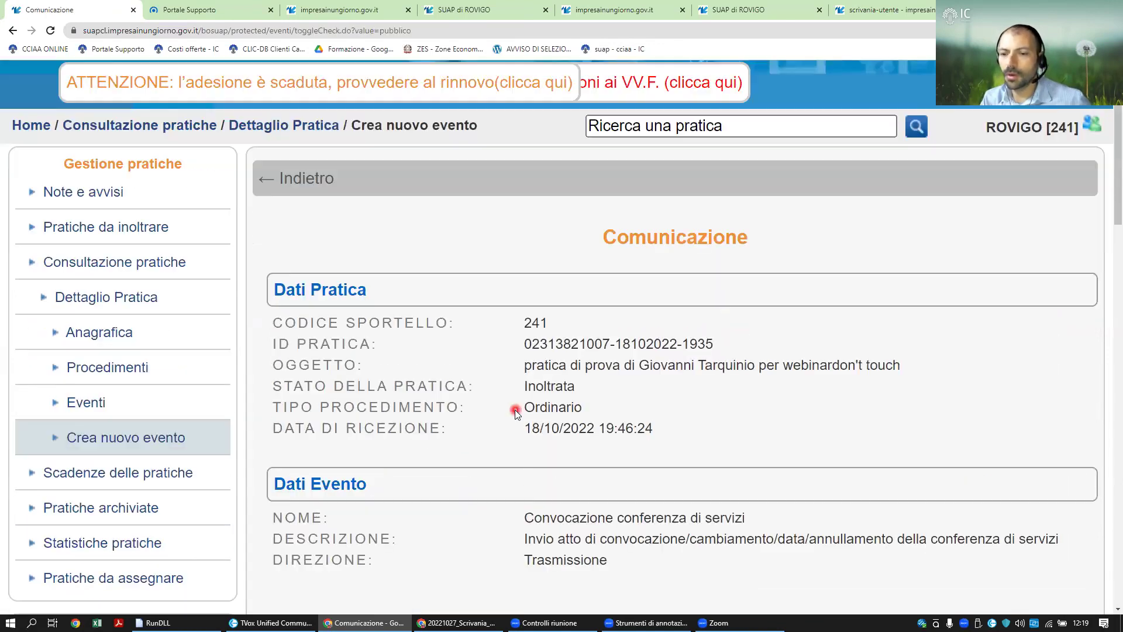
Examine the service conference event's recipients, attached documents, notes and comment sections, and its event data
scroll(516, 402, "down", 8)
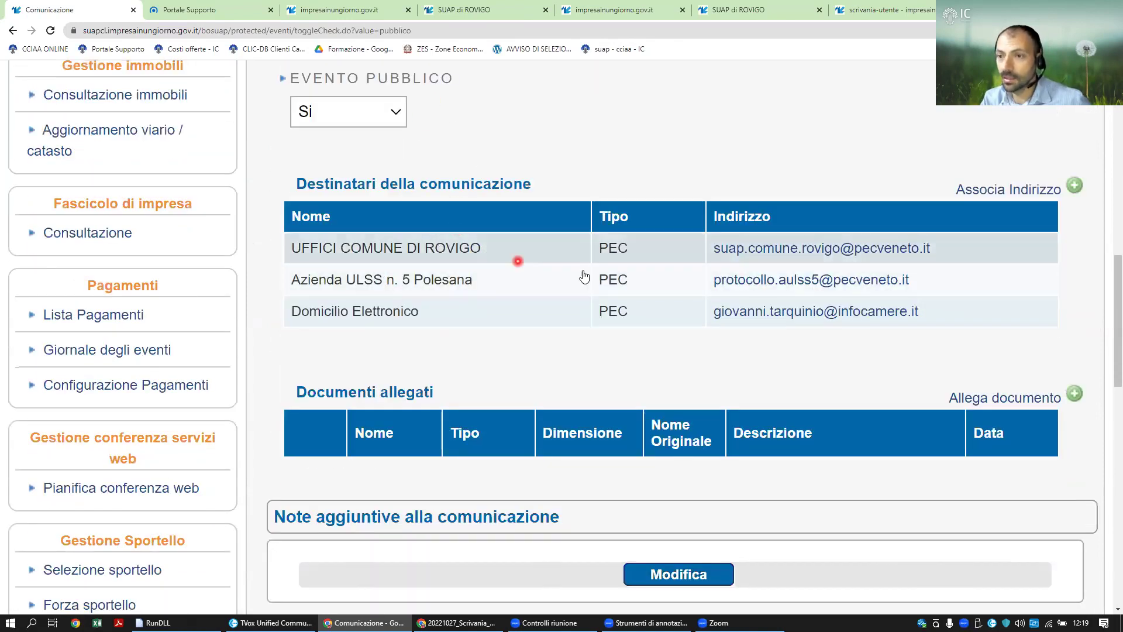
mouse_move(294, 186)
left_mouse_down()
mouse_move(410, 178)
mouse_move(301, 181)
left_mouse_up()
left_click(551, 170)
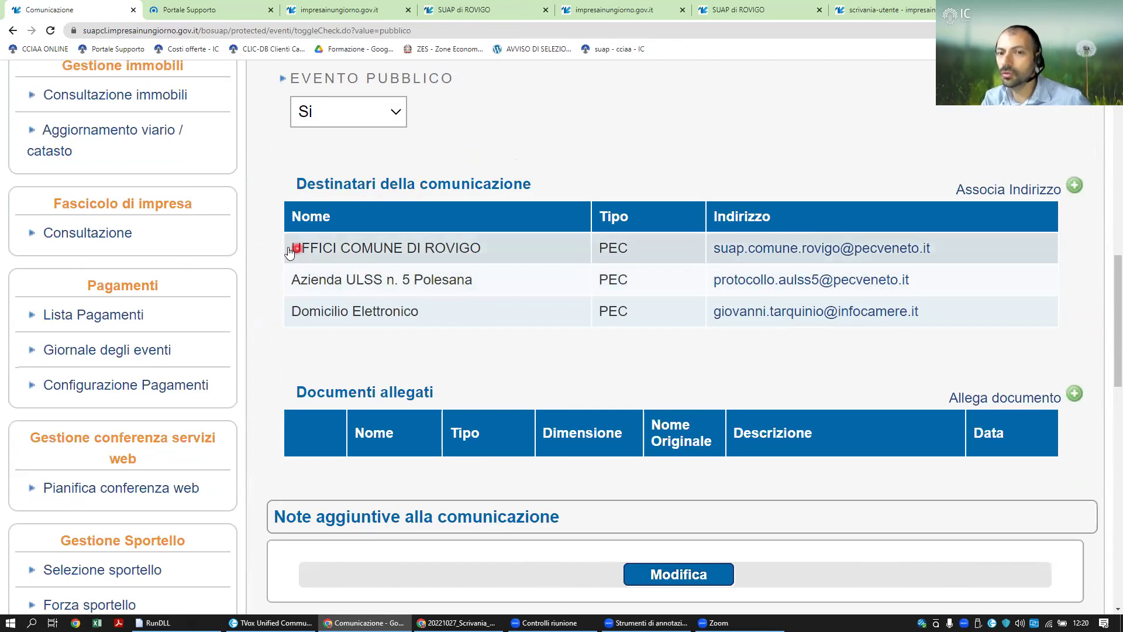
left_click_drag(359, 258, 938, 280)
left_click(843, 134)
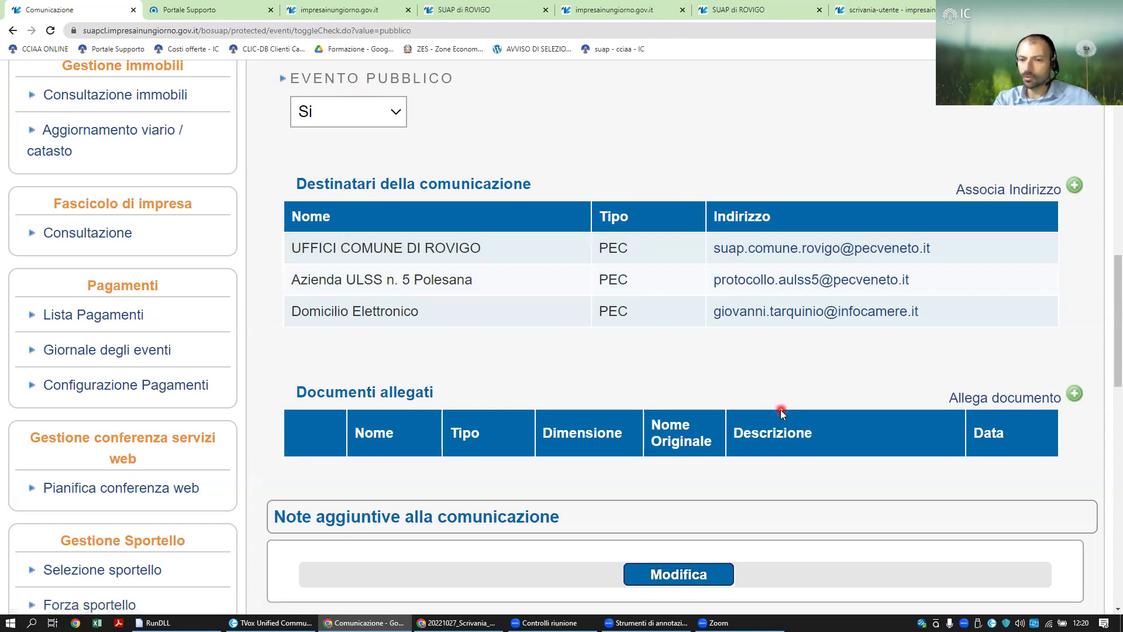
scroll(452, 421, "down", 2)
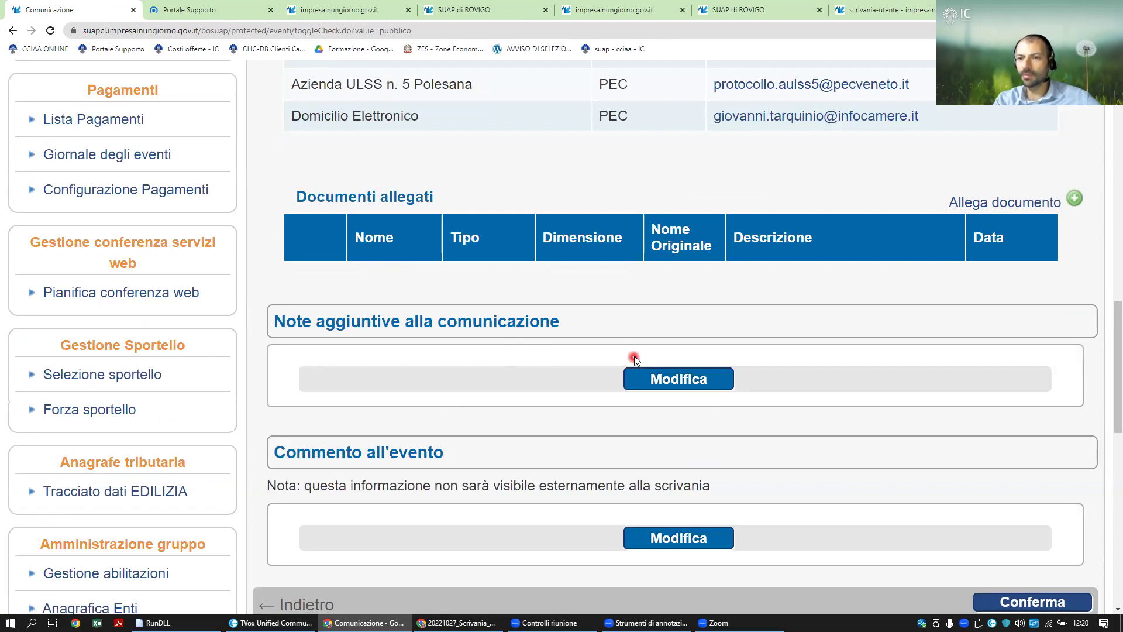
scroll(634, 358, "up", 4)
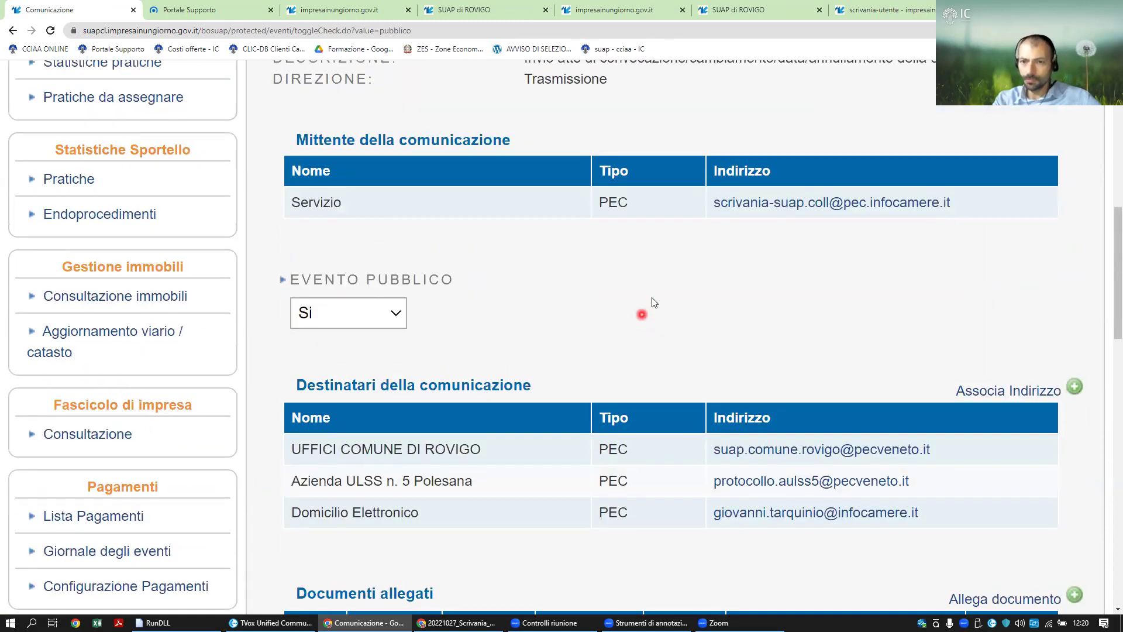
scroll(648, 304, "up", 4)
scroll(646, 311, "down", 2)
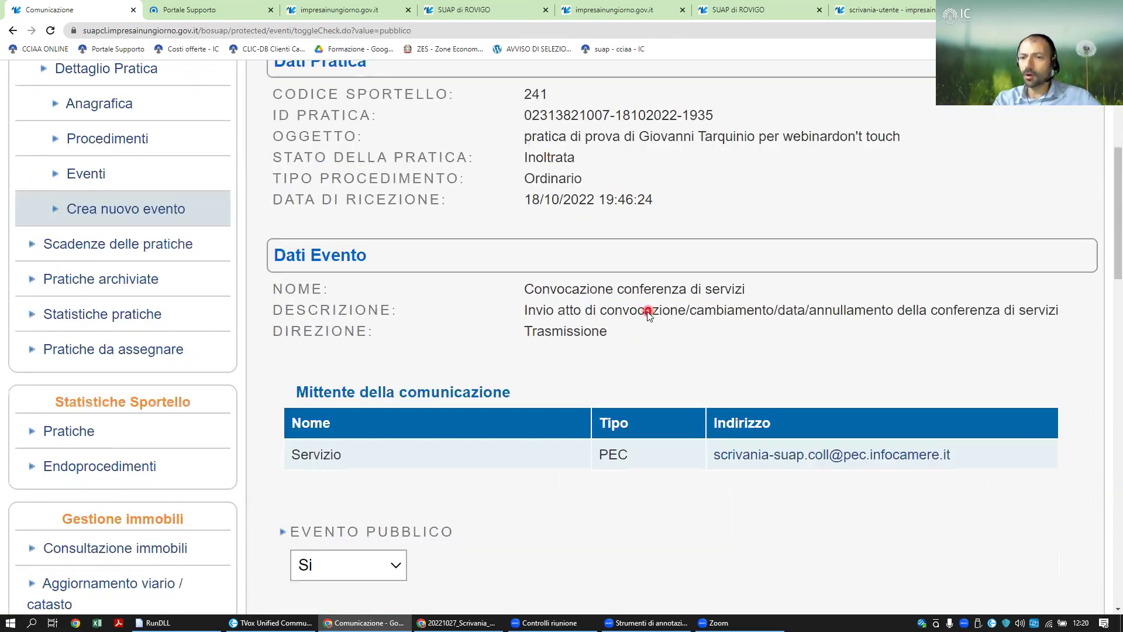
Confirm the Convocazione conferenza di servizi event with its current recipients and without attached documents, notes or comment
scroll(647, 311, "down", 5)
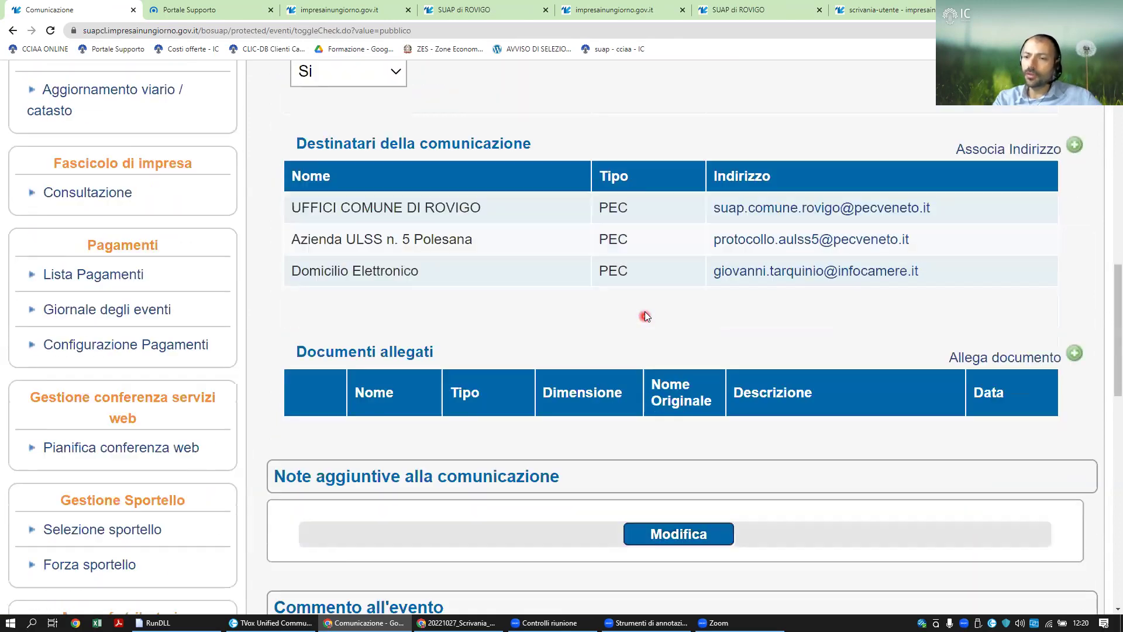
scroll(646, 316, "down", 3)
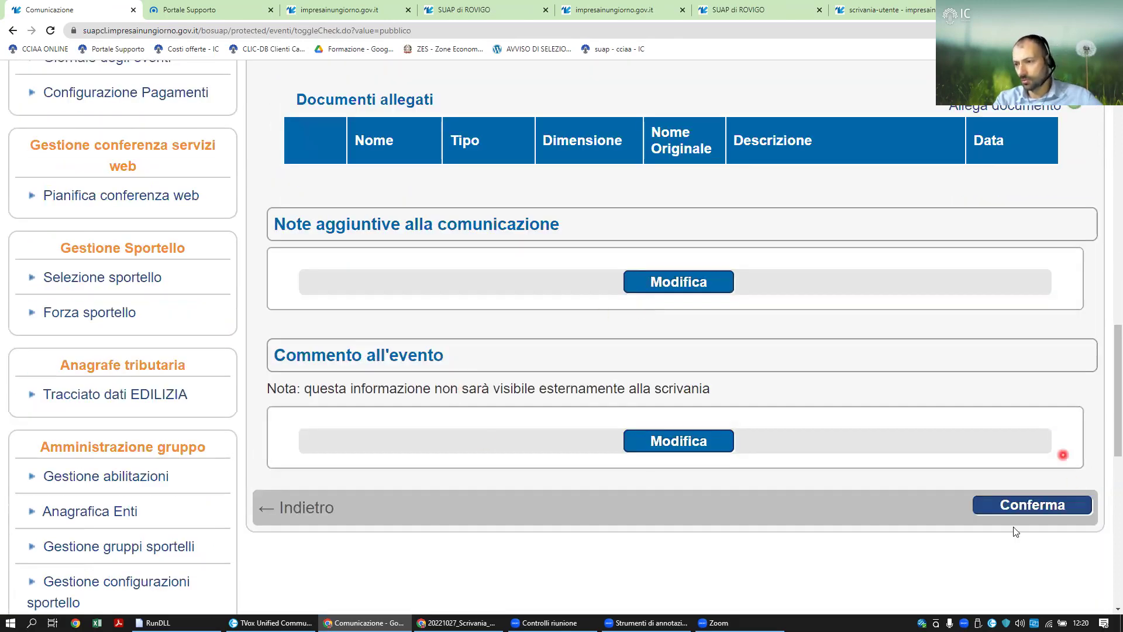
left_click(1038, 504)
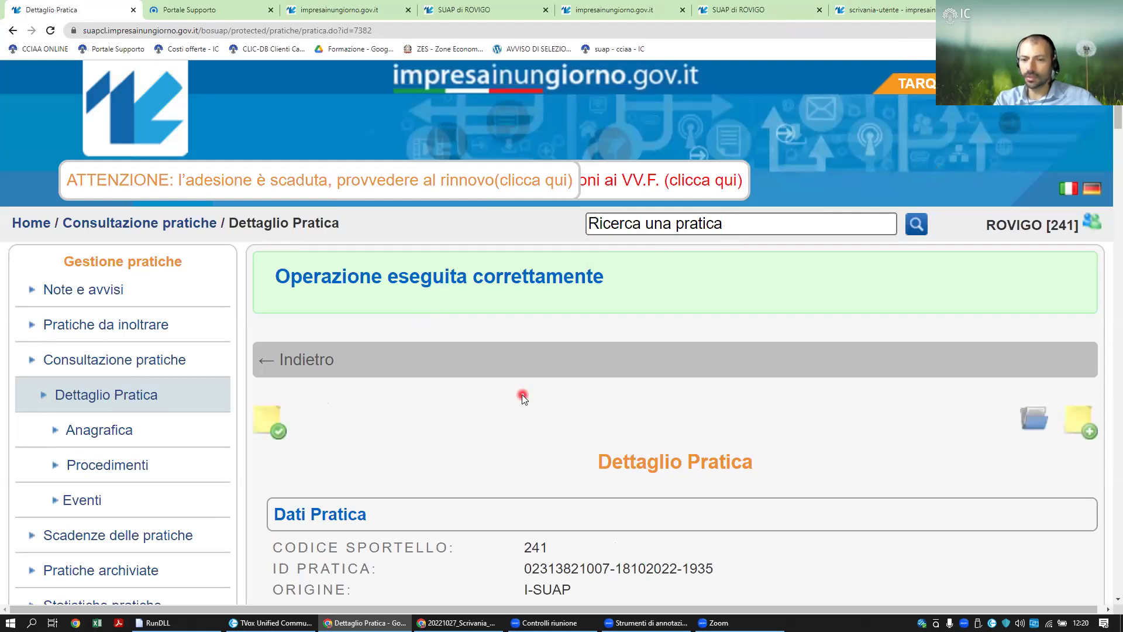
Open the newly sent Convocazione conferenza di servizi event from the case's Eventi section
scroll(522, 397, "down", 6)
scroll(523, 380, "down", 9)
scroll(523, 363, "down", 7)
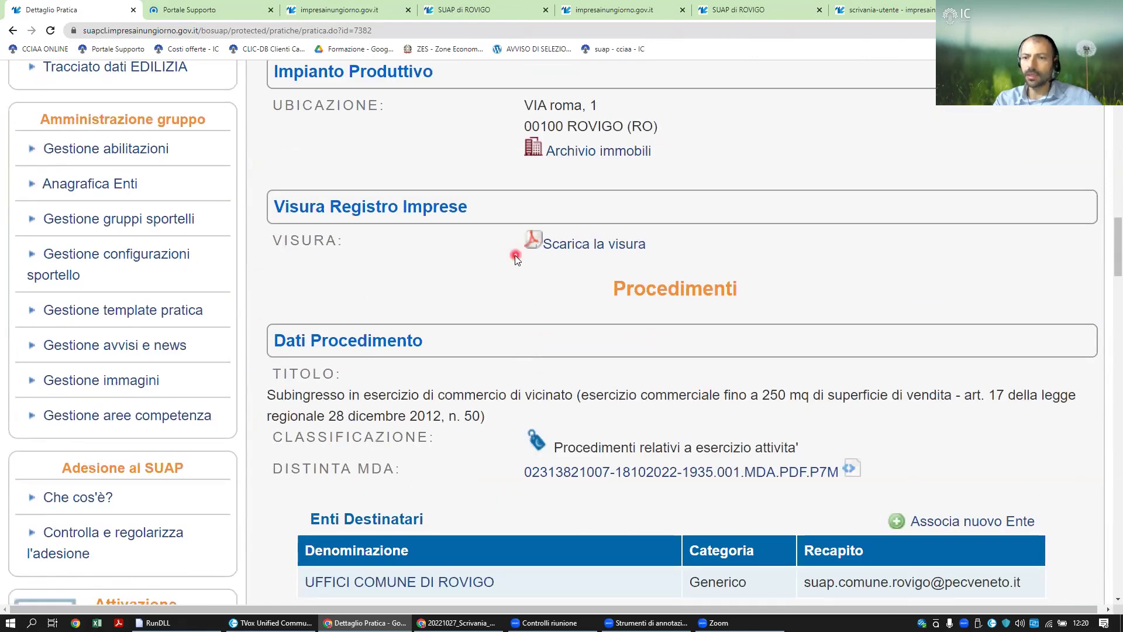
scroll(515, 255, "down", 10)
scroll(515, 257, "down", 10)
scroll(515, 251, "down", 4)
scroll(545, 270, "down", 1, "ctrl")
scroll(545, 270, "down", 5)
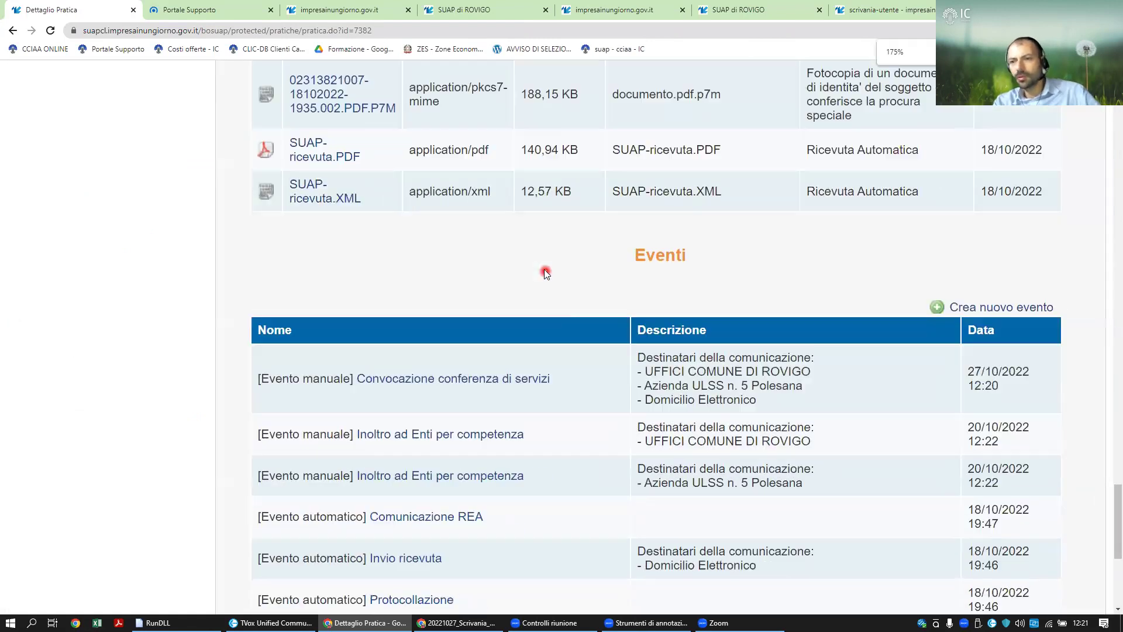
scroll(544, 274, "down", 1)
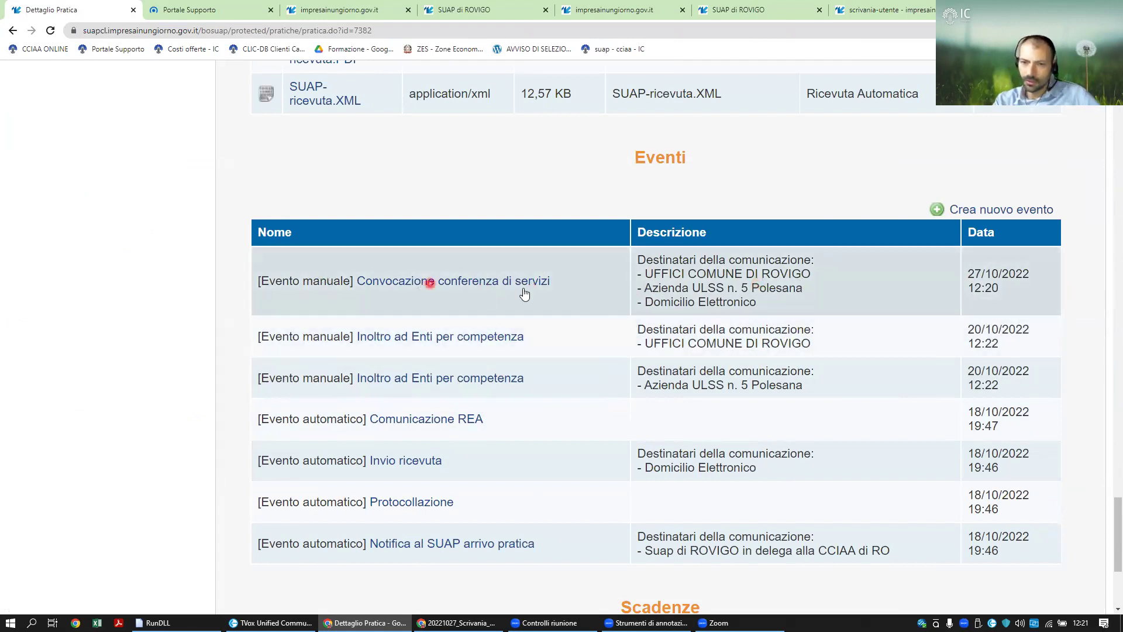
left_click(723, 281)
Examine the sent event's data, protocol reference, sender and recipients
scroll(622, 407, "down", 5)
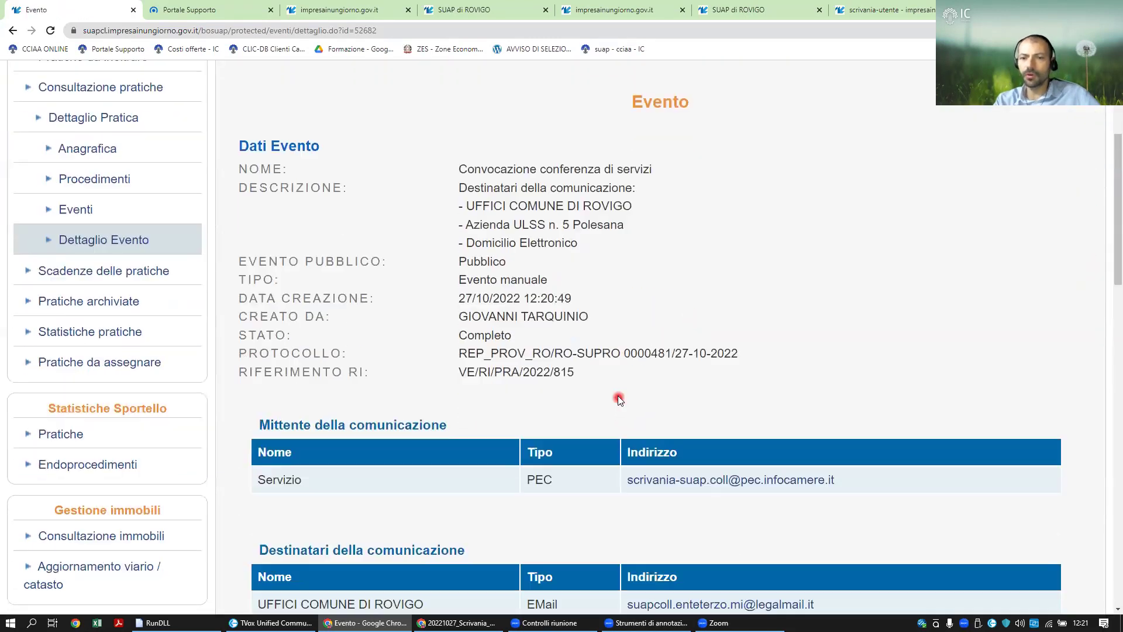
scroll(616, 389, "down", 1)
scroll(607, 382, "down", 3)
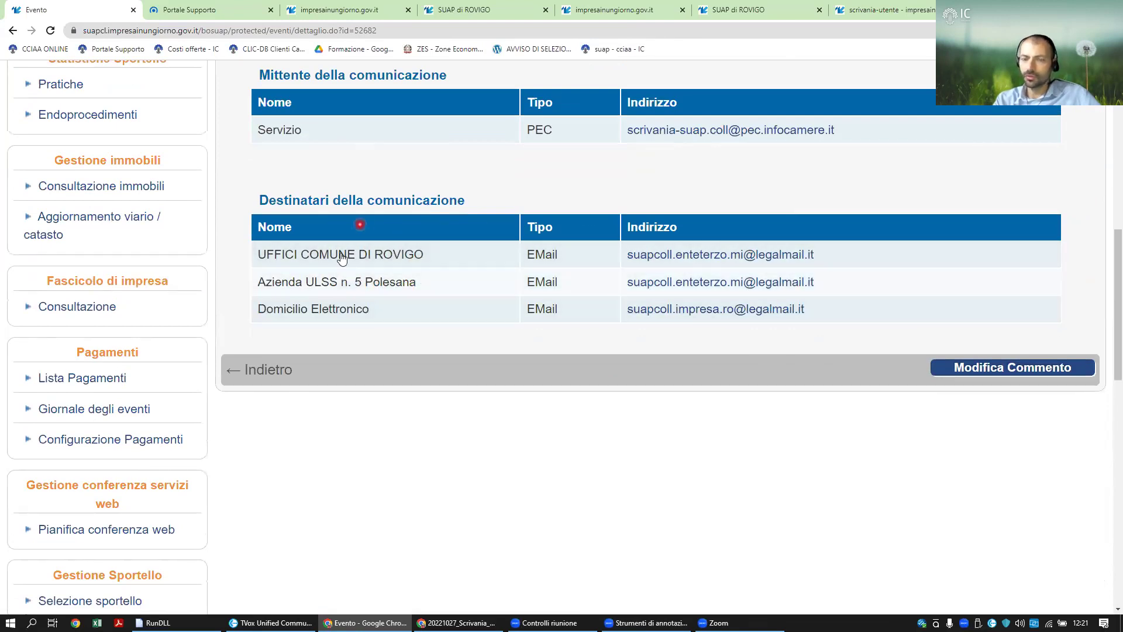
scroll(407, 334, "up", 3)
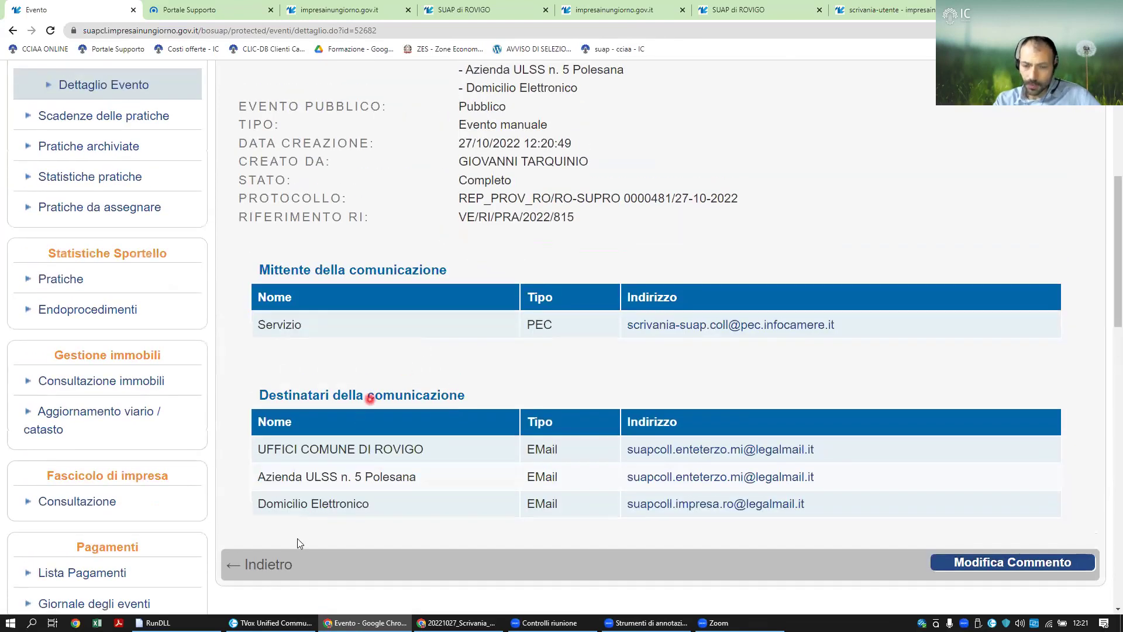
Leave the event detail for the case detail and start a new event from the Eventi section
left_click(266, 563)
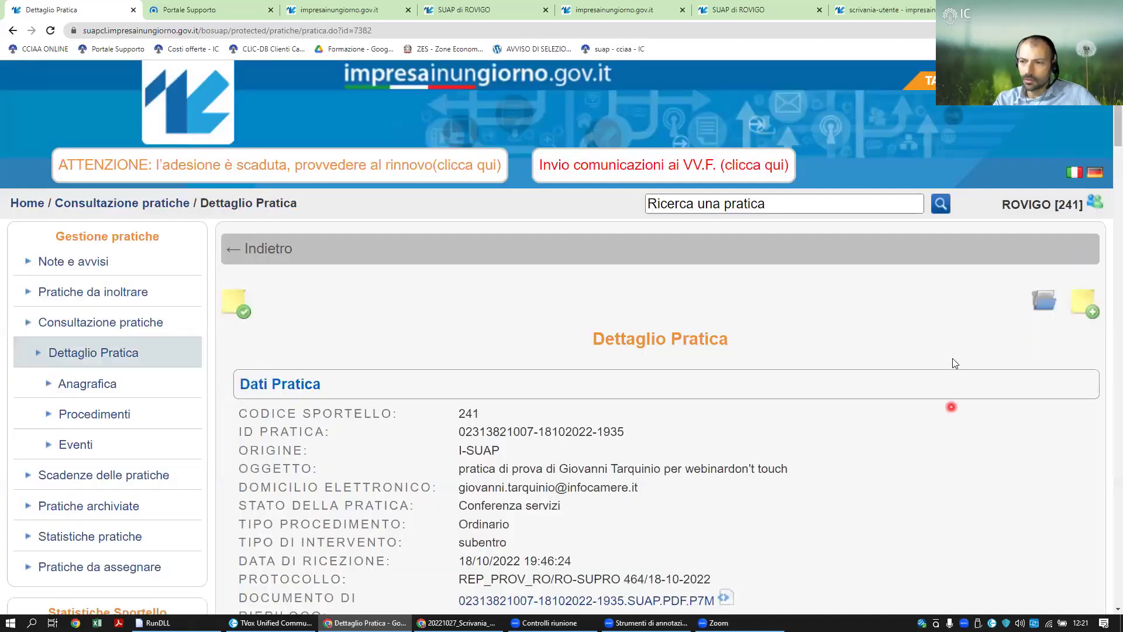
scroll(956, 413, "down", 20)
scroll(923, 371, "down", 10)
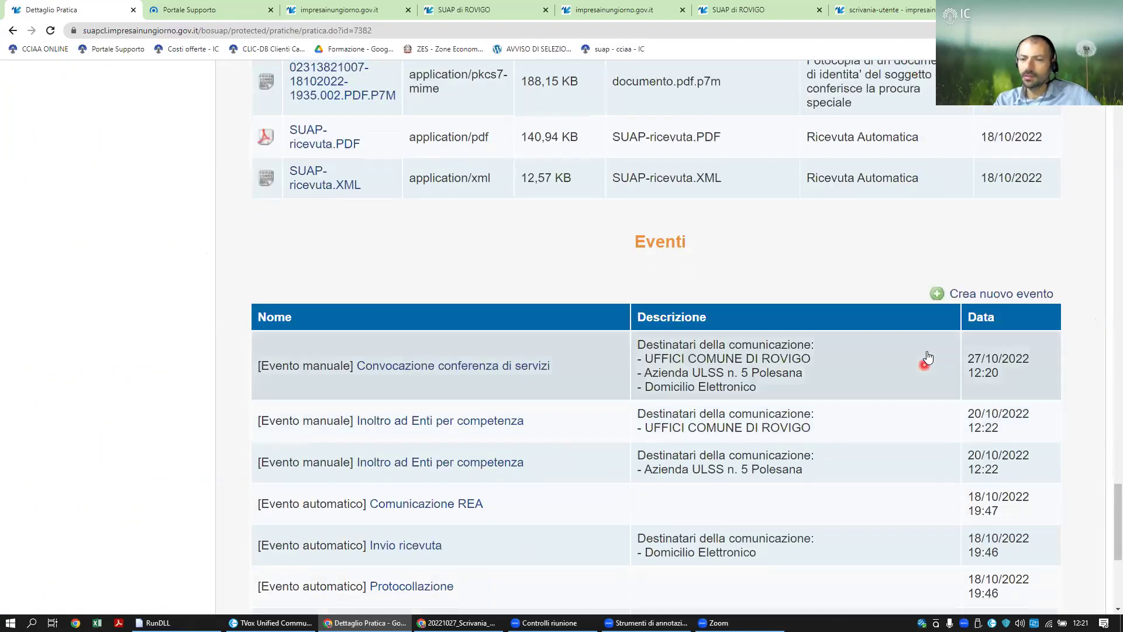
scroll(951, 143, "up", 2)
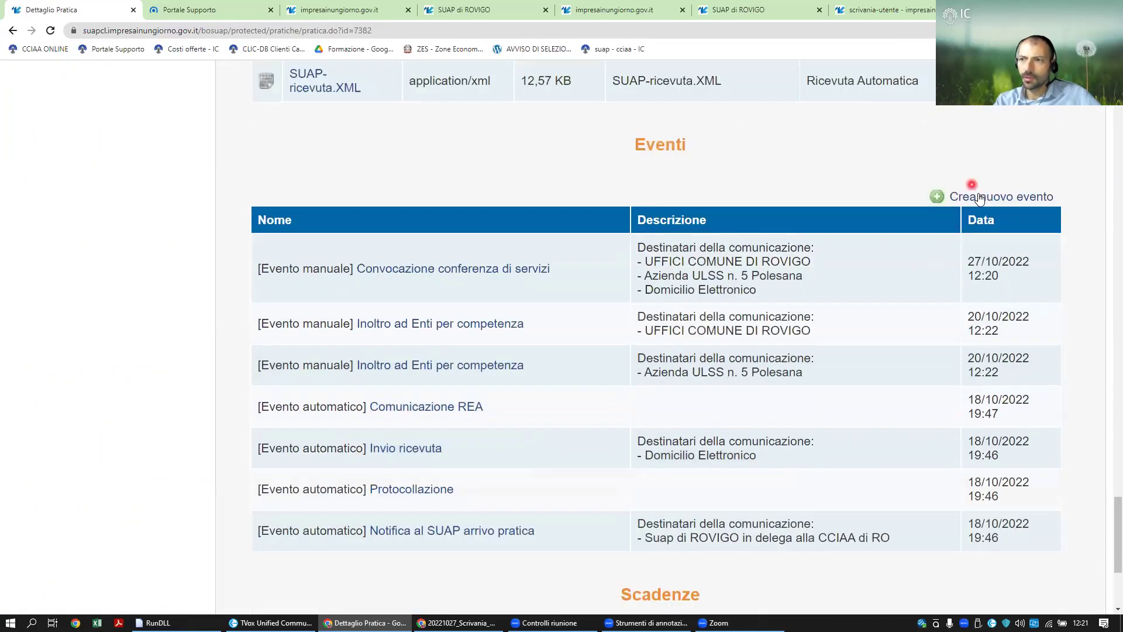
left_click(983, 199)
Choose Convocazione conferenza di servizi as the event type and review its form's recipients, attachments, notes and comment sections
scroll(531, 463, "down", 3)
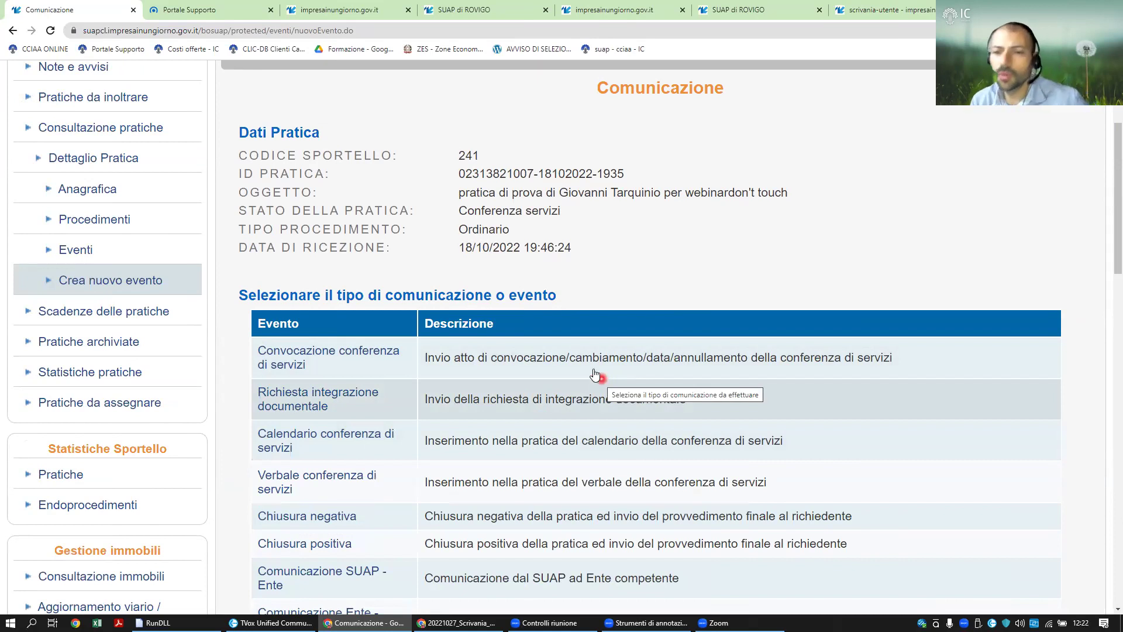
left_click(542, 367)
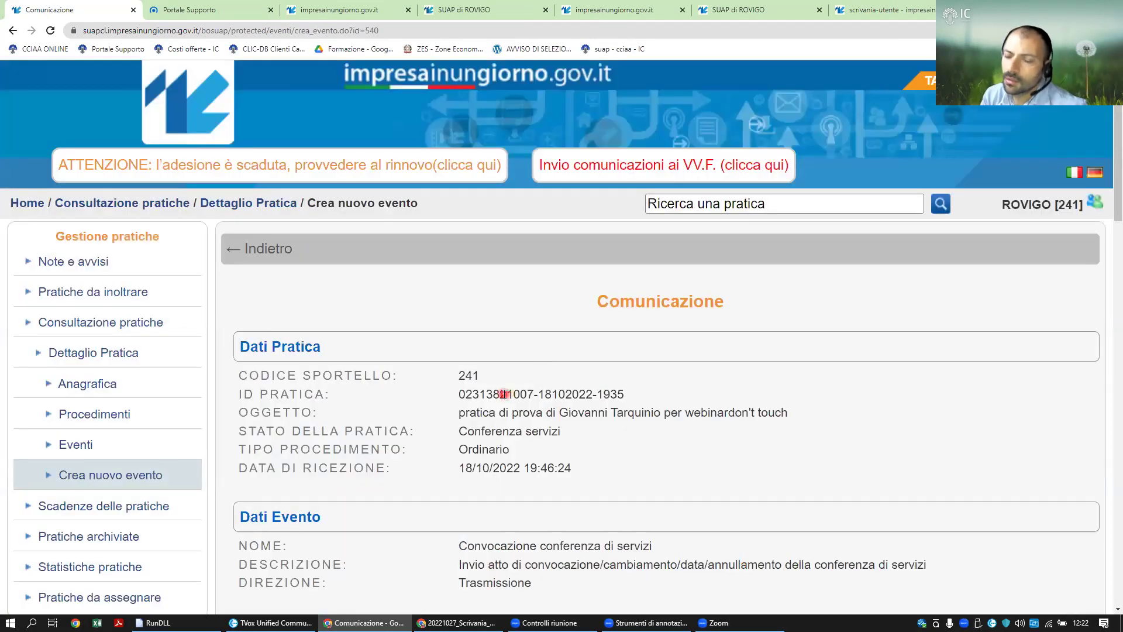
scroll(505, 394, "down", 8)
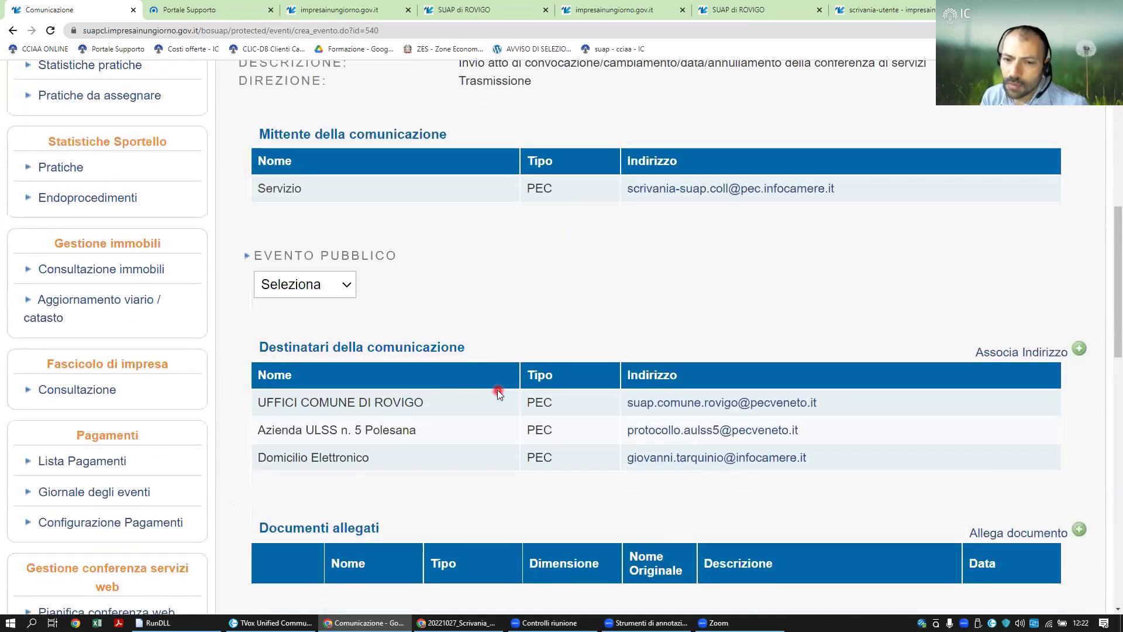
scroll(497, 390, "down", 5)
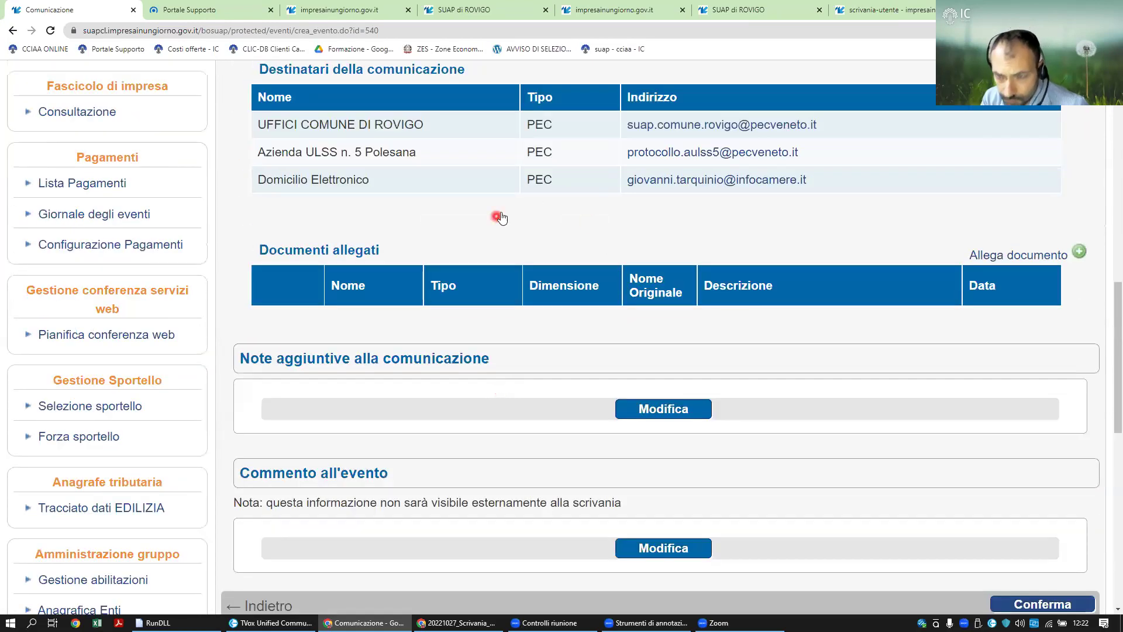
scroll(500, 218, "up", 2)
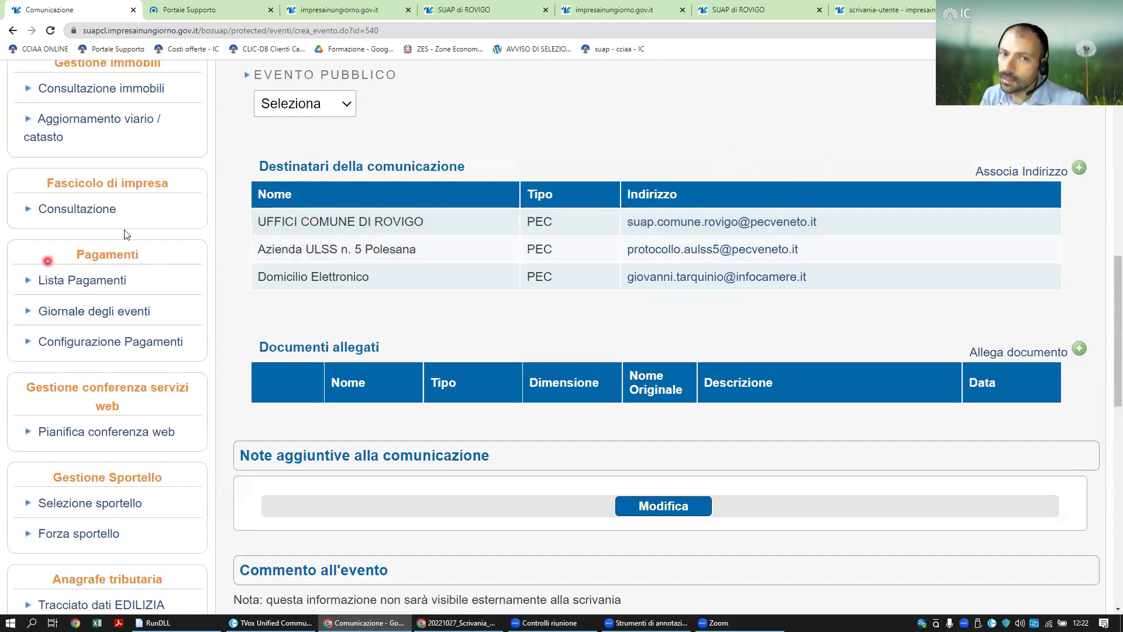
Search the page for "confere" to locate the Gestione conferenza servizi web section
scroll(111, 279, "down", 5)
scroll(110, 276, "down", 6)
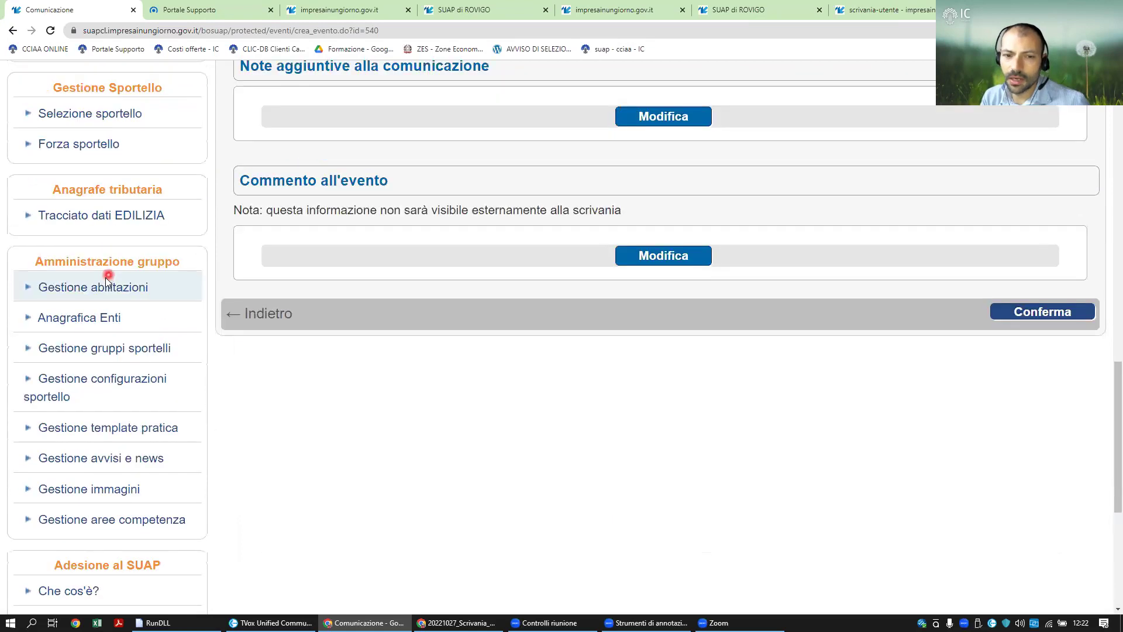
scroll(102, 275, "down", 2)
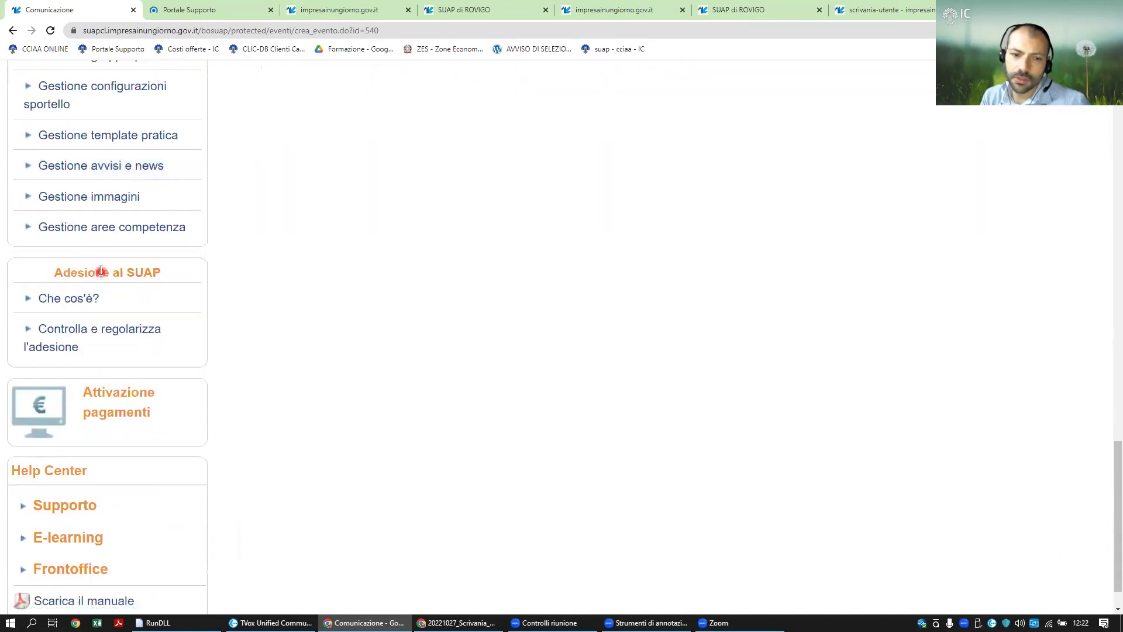
key("ctrl+f")
type("confere")
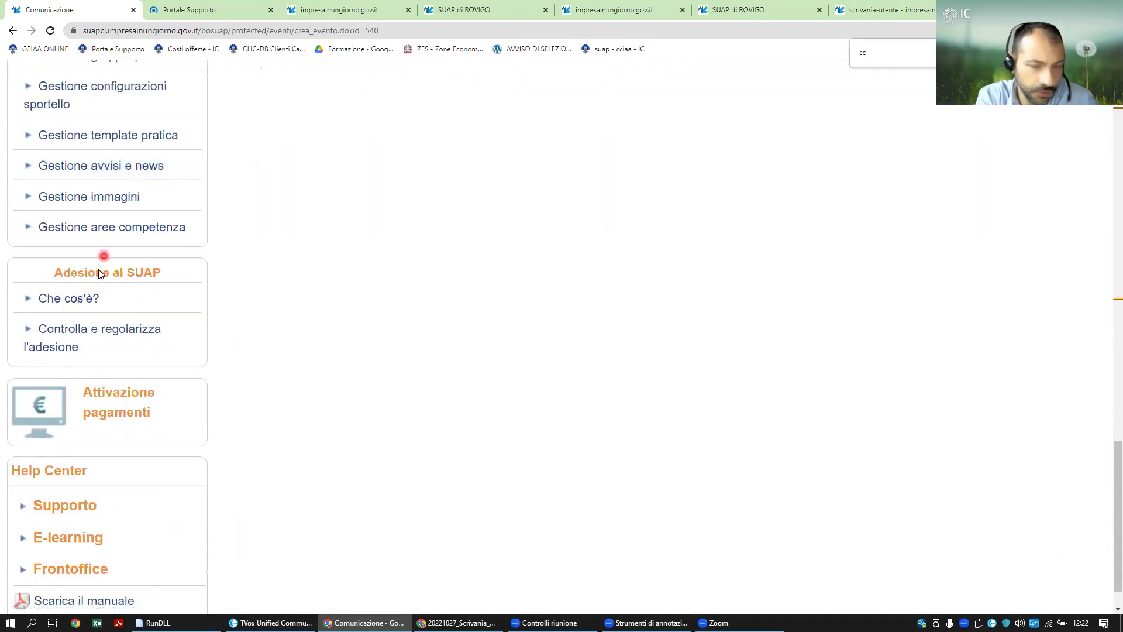
key("Return")
key("Return")
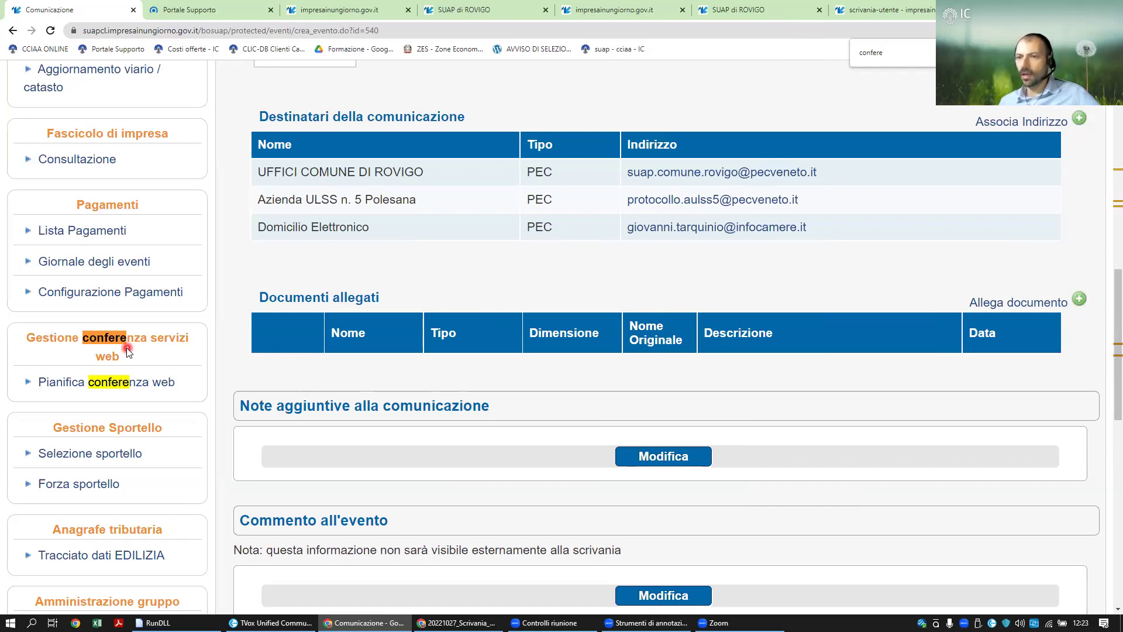
Leave the convocation form unconfirmed, return to the case detail and start another new event
scroll(532, 330, "down", 3)
scroll(525, 331, "up", 11)
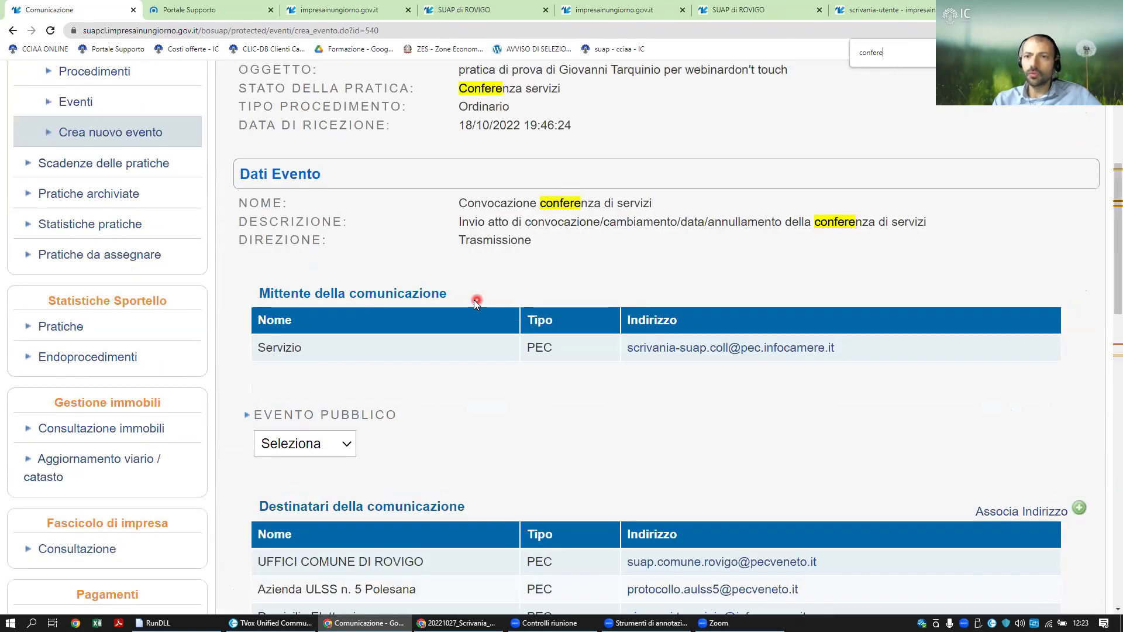
scroll(304, 196, "up", 2)
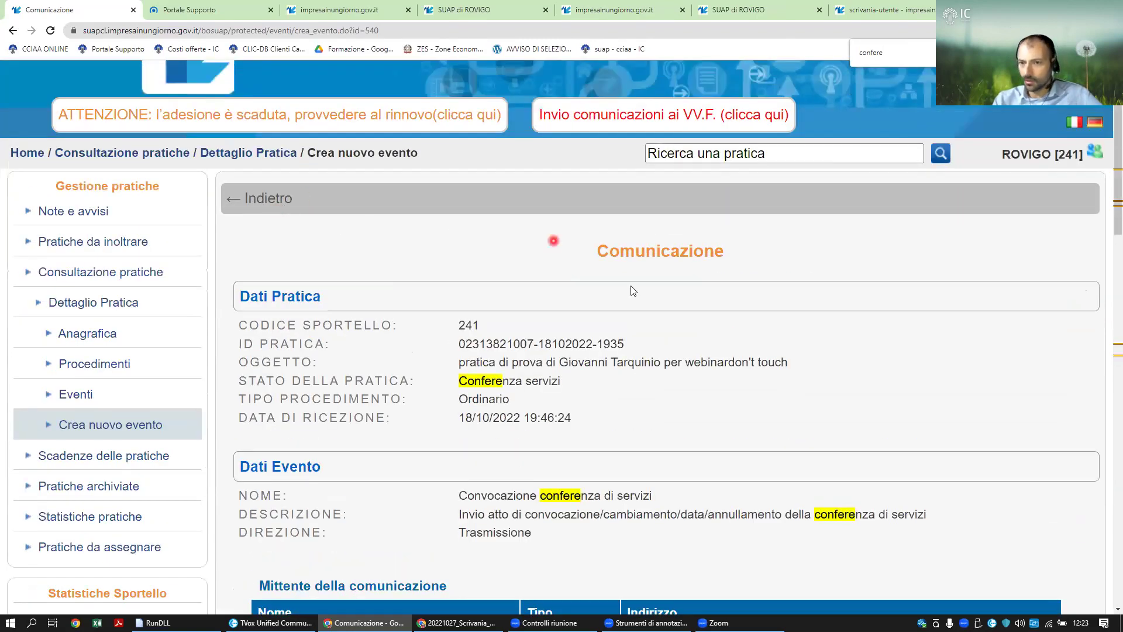
left_click(261, 200)
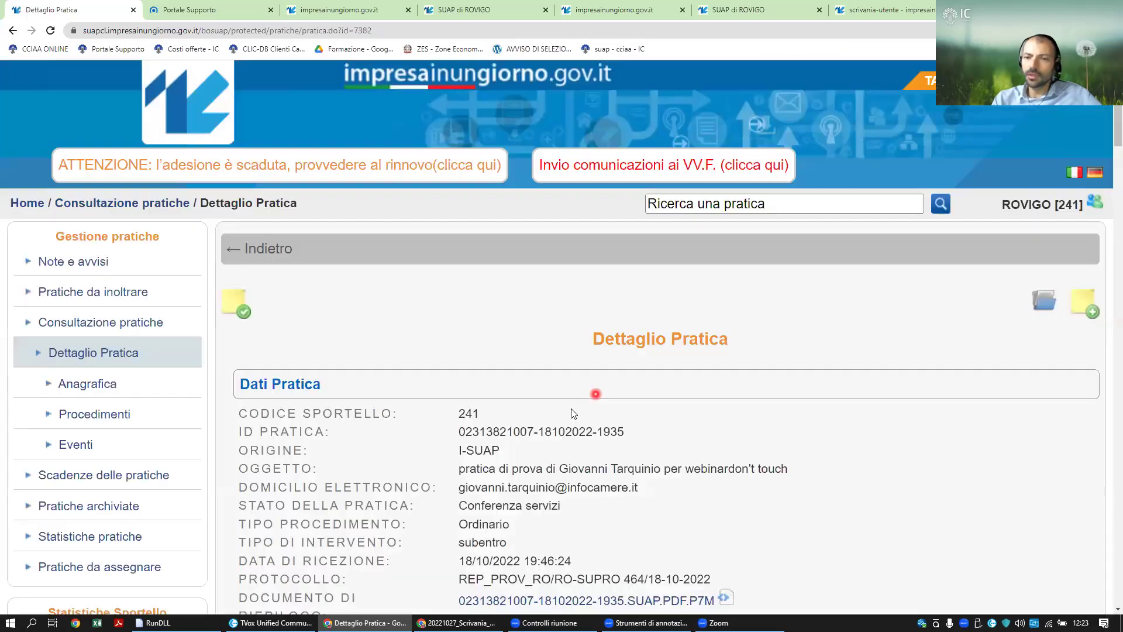
scroll(574, 392, "down", 20)
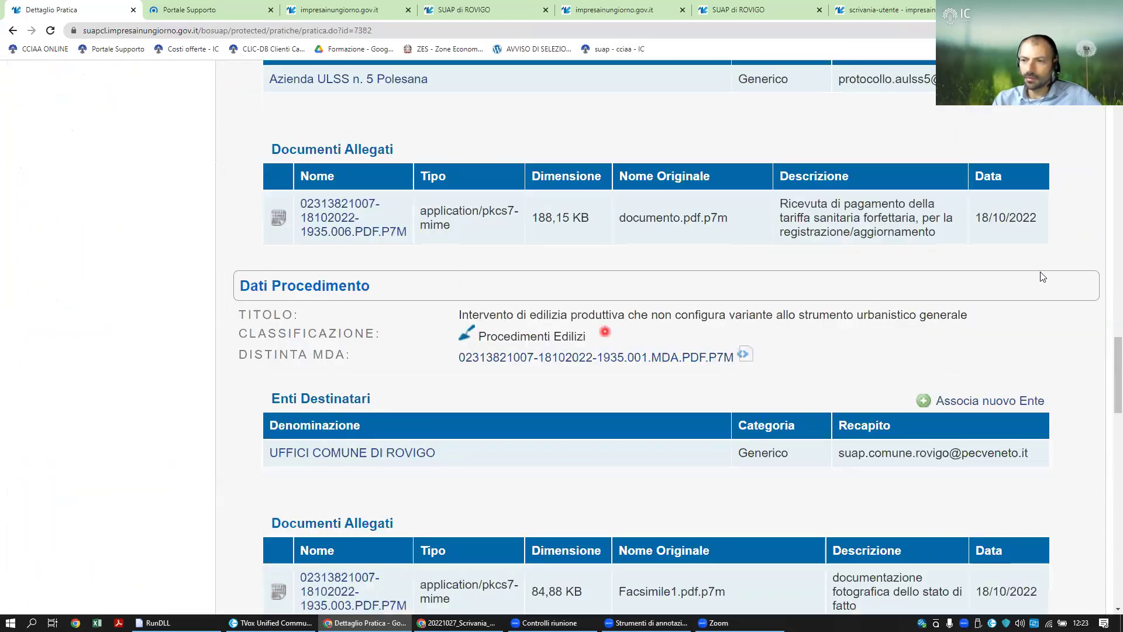
scroll(1019, 281, "down", 15)
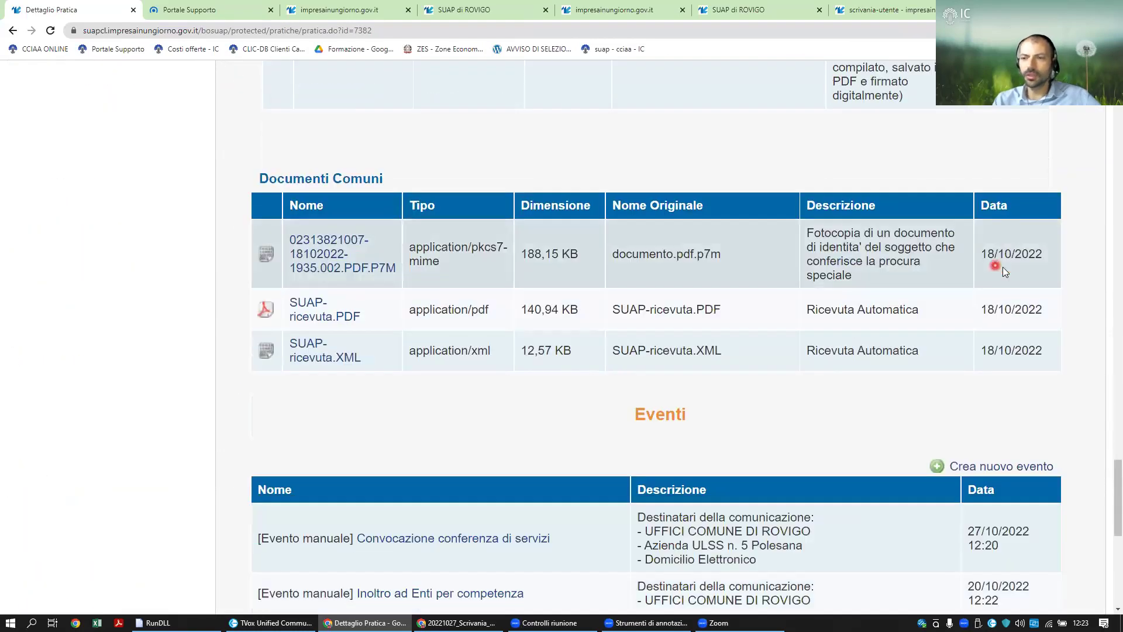
scroll(1002, 270, "down", 3)
left_click(1022, 293)
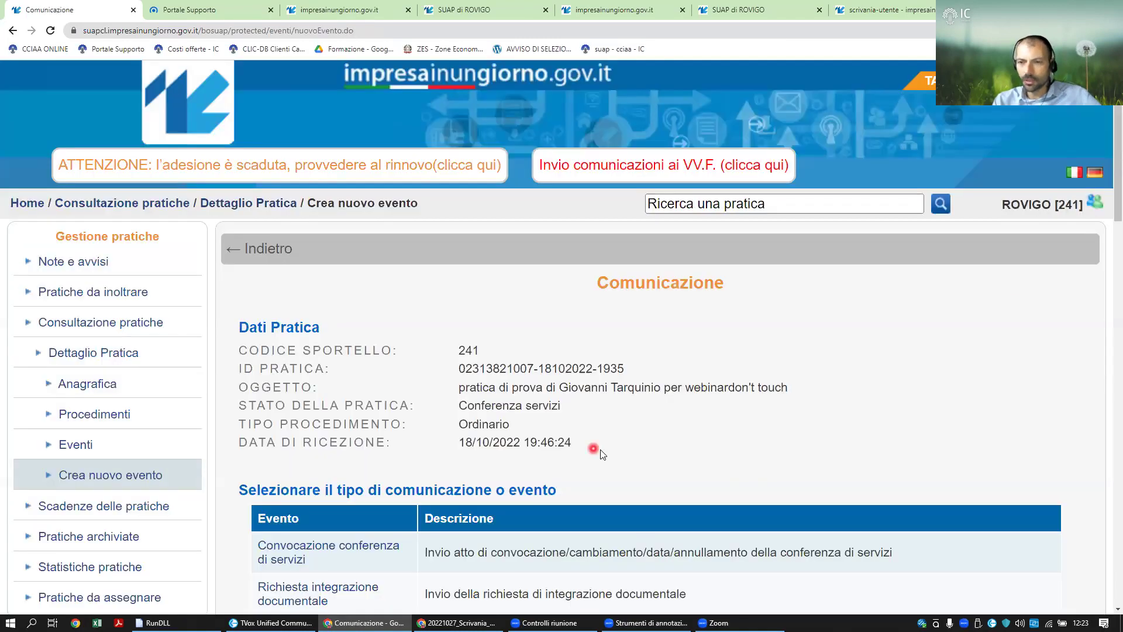
Examine the selectable event types for the case, from the service conference events to closures and SUAP communications
scroll(619, 414, "down", 3)
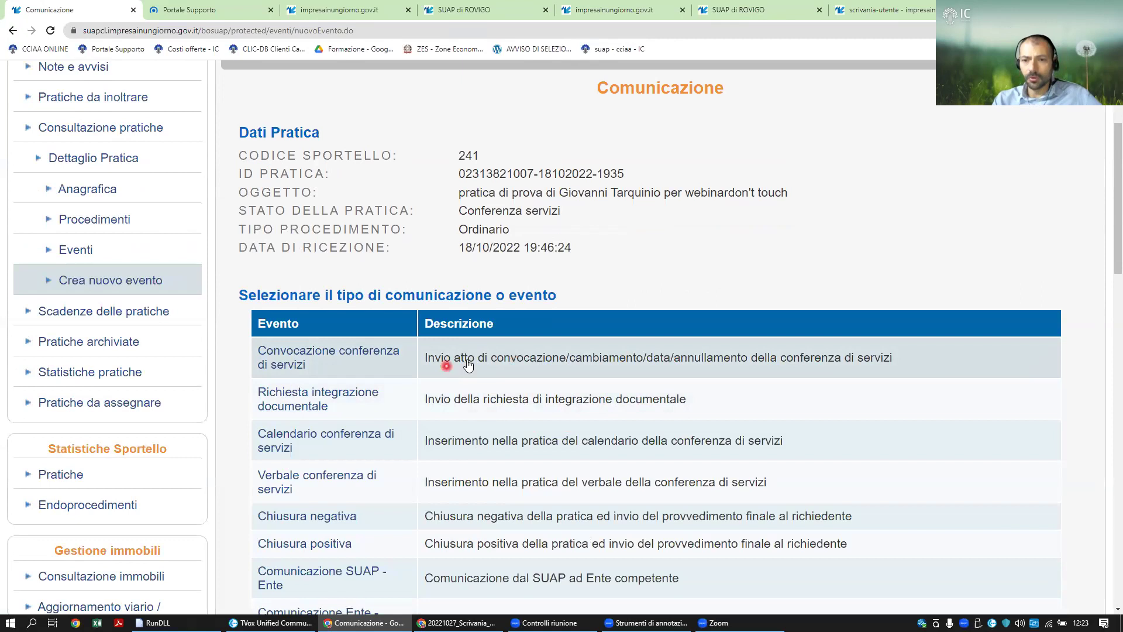
scroll(666, 361, "down", 2)
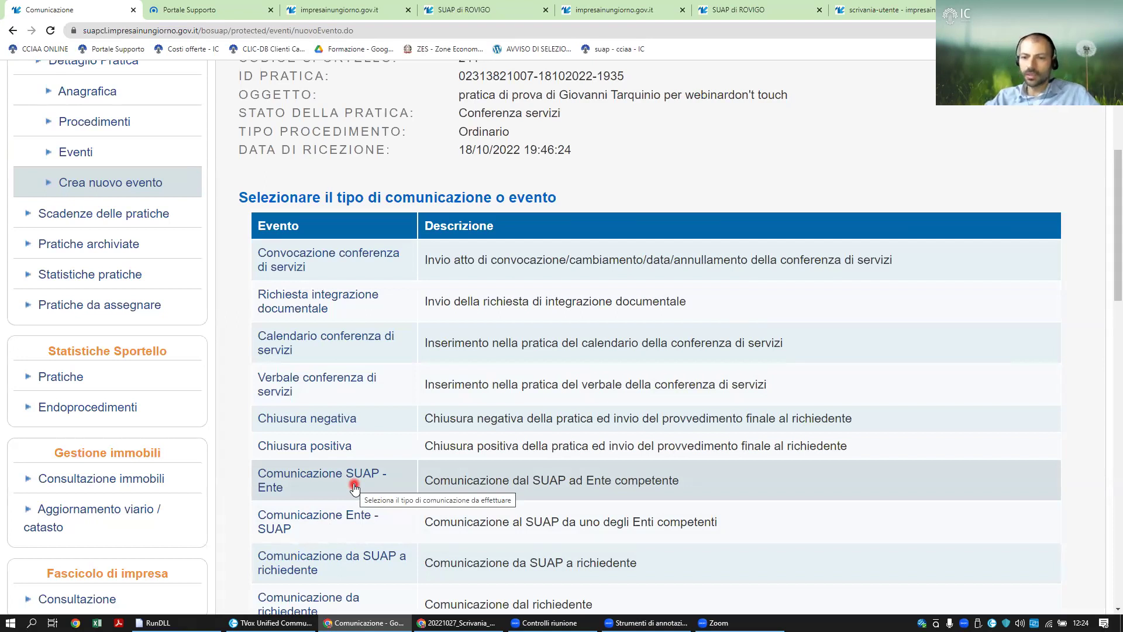
scroll(413, 369, "down", 3)
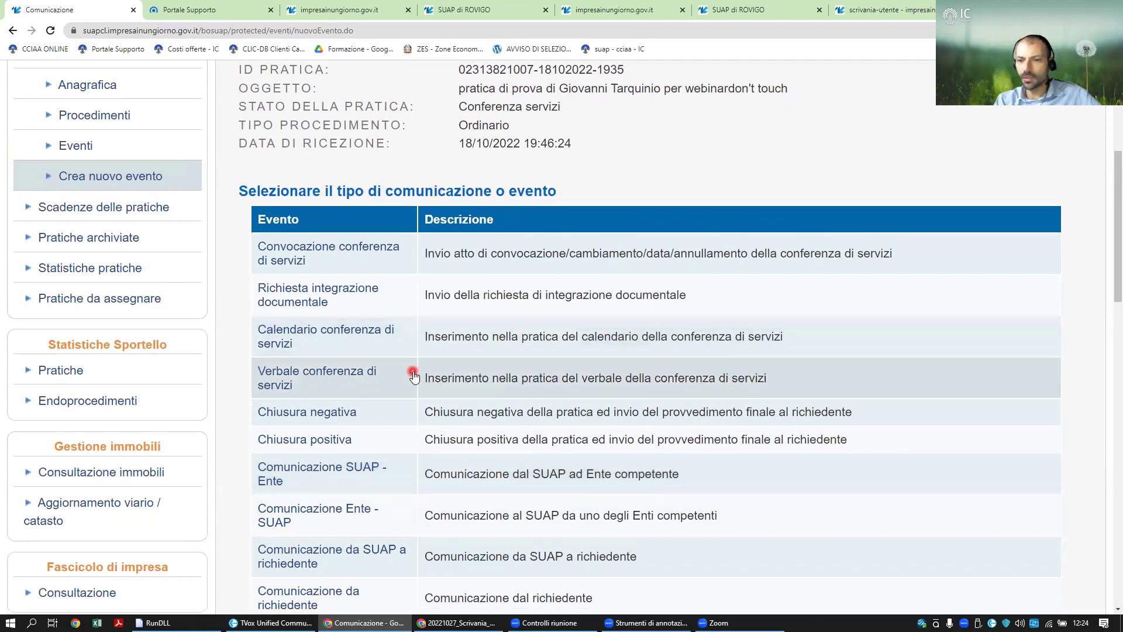